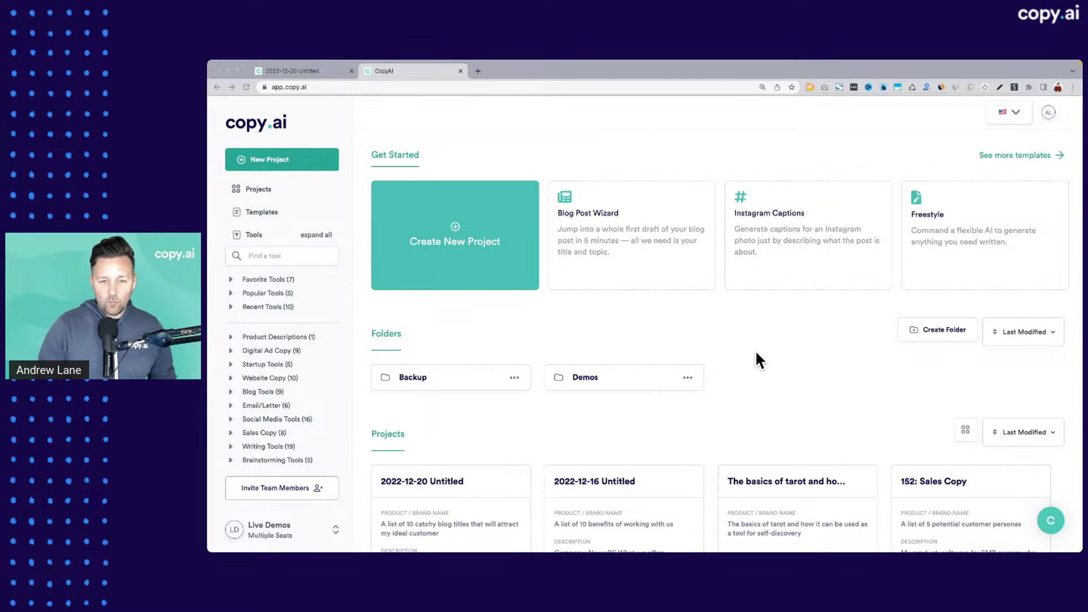
# Search the tool list for "instag" and look over the matching tools.
pyautogui.click(696, 156)
pyautogui.press('super+Tab')
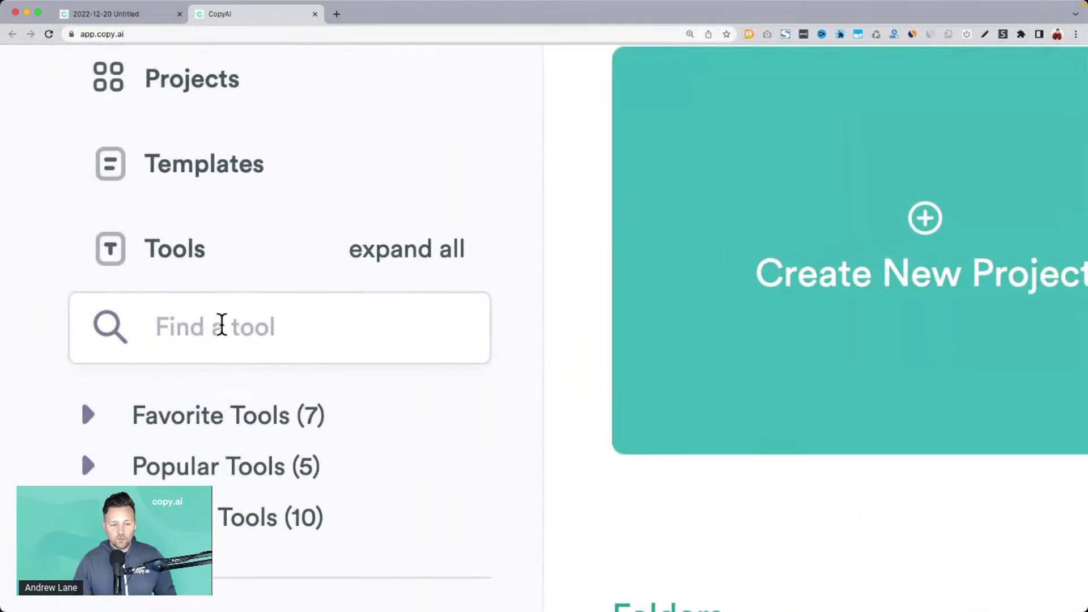
pyautogui.click(74, 243)
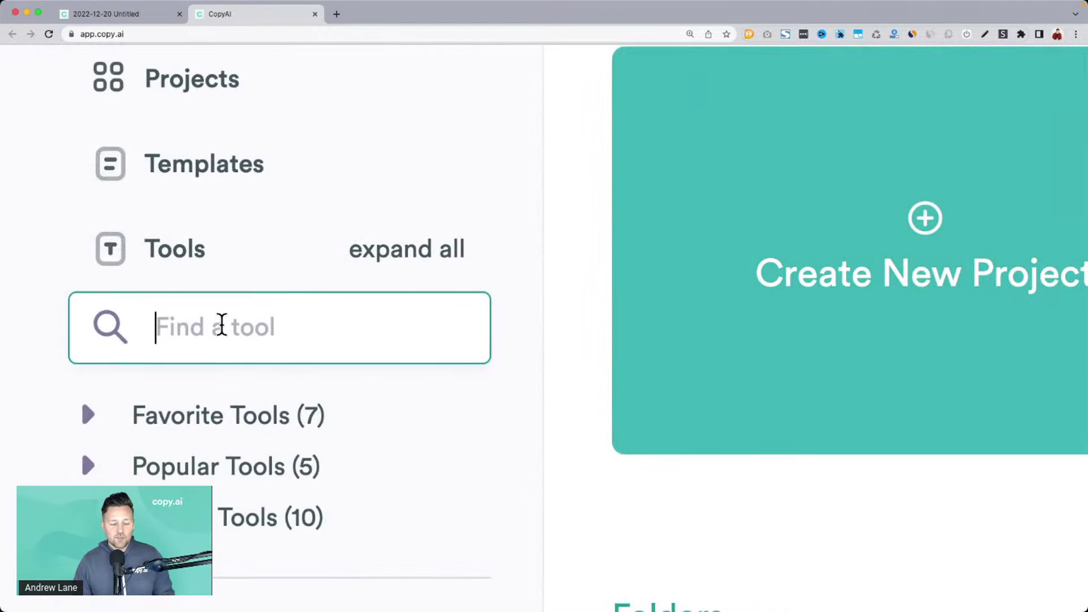
pyautogui.write('instag')
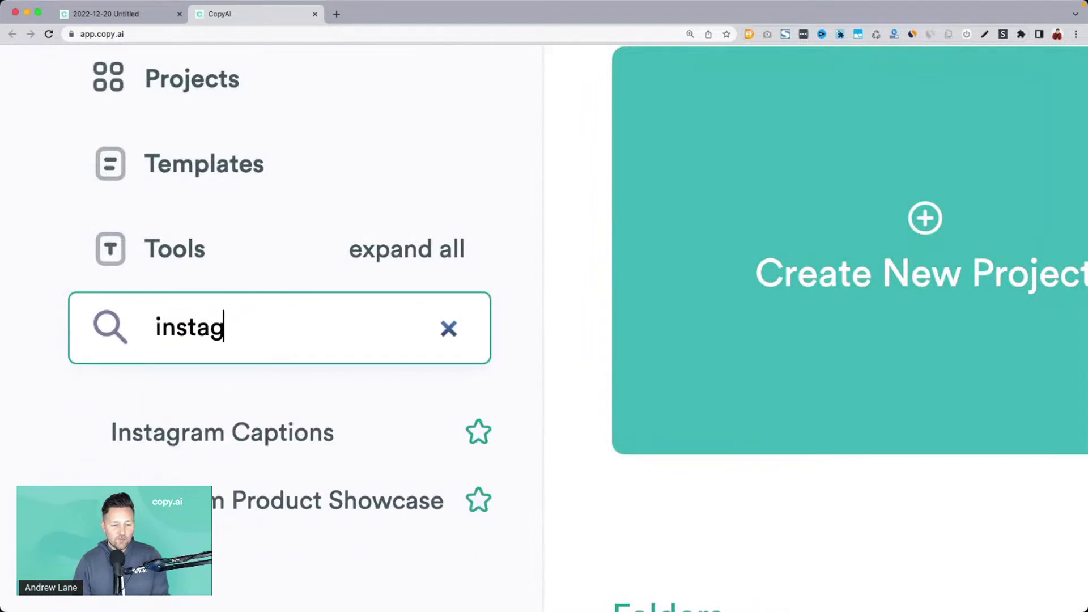
pyautogui.scroll(-2, 250, 432)
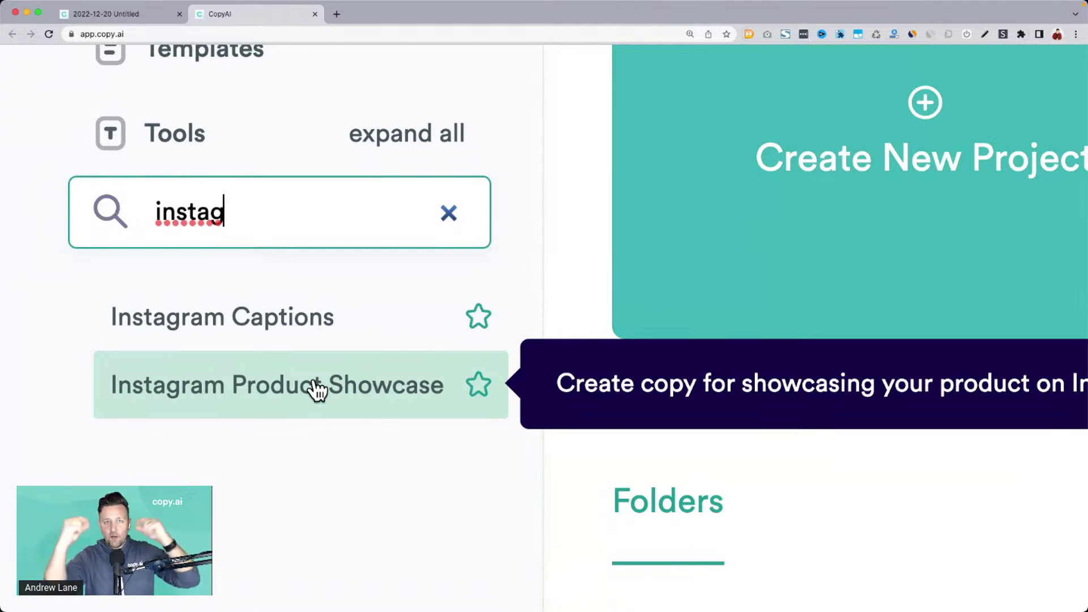
# Search the tool list for "mission", clear it, and search for "fre" to view the Freestyle tool's description.
pyautogui.doubleClick(222, 211)
pyautogui.write('mission')
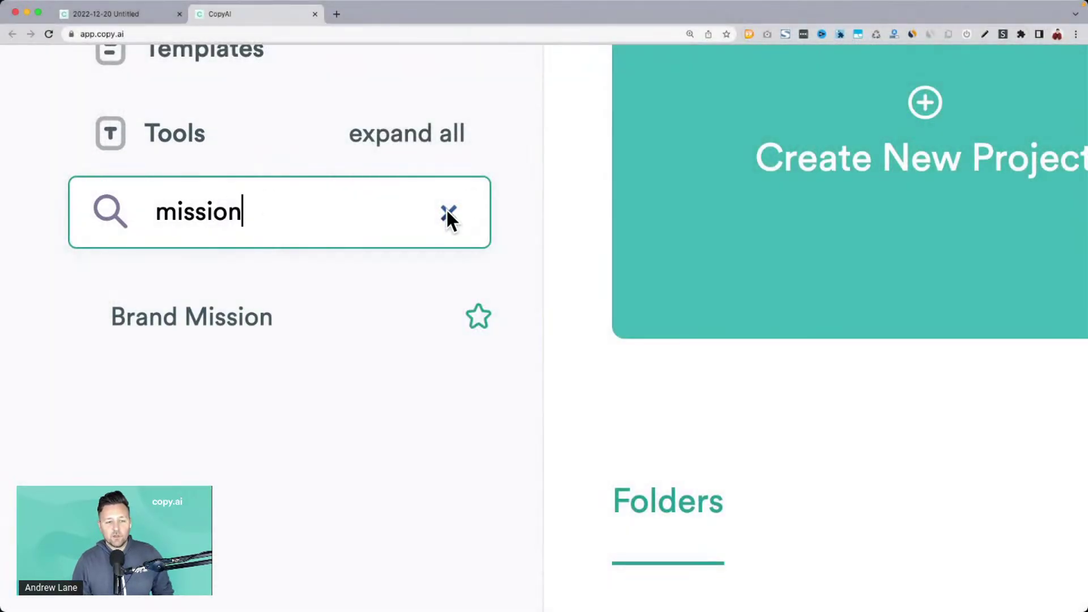
pyautogui.click(447, 209)
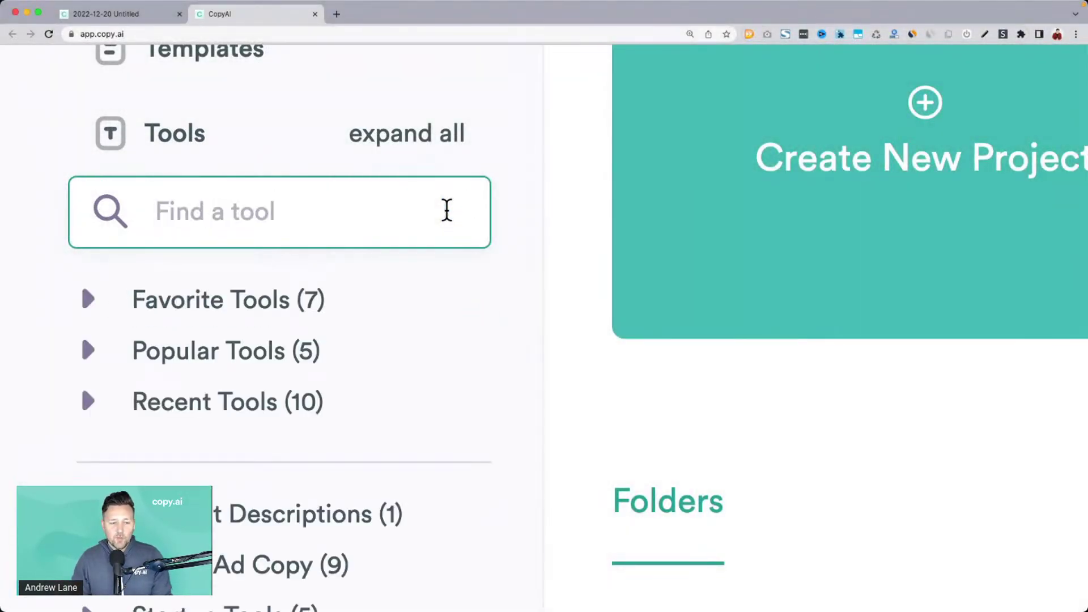
pyautogui.write('fre')
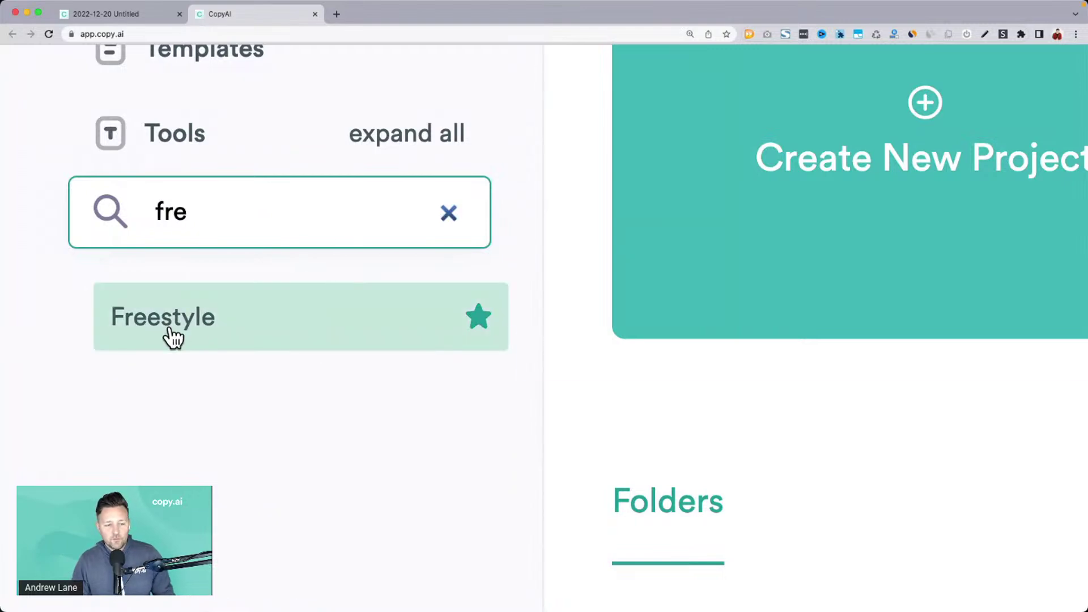
pyautogui.moveTo(173, 337)
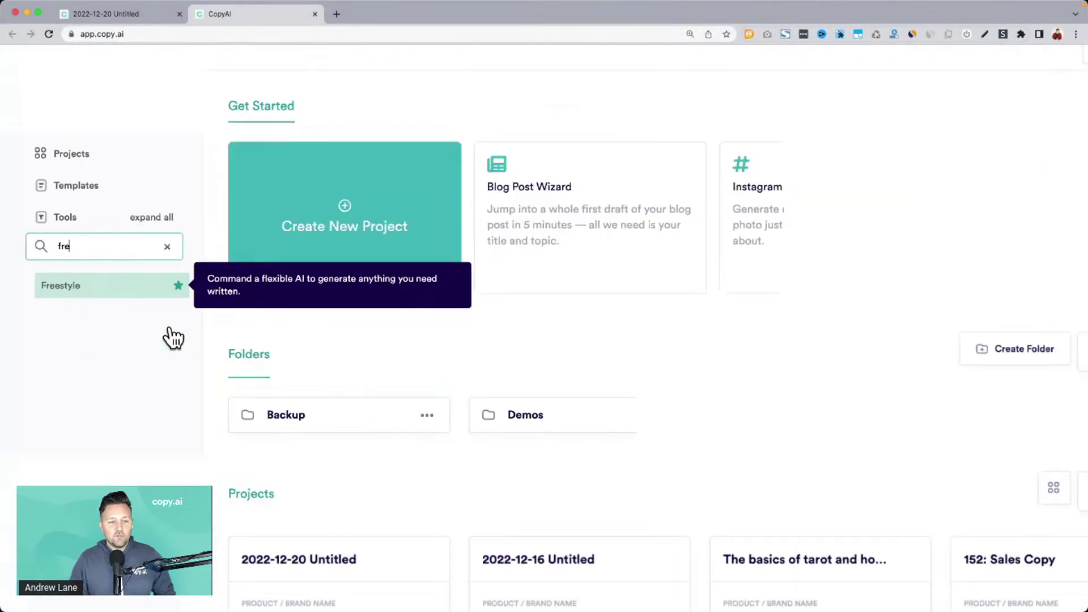
# Switch to the open 2022-12-20 Untitled project and rename it "152: Blogging".
pyautogui.click(121, 20)
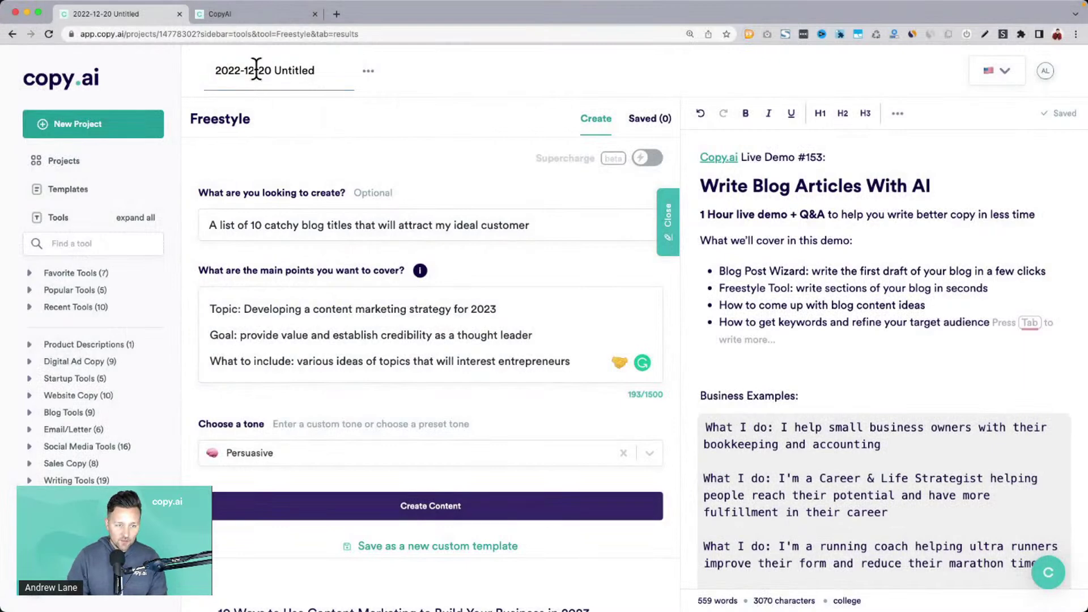
pyautogui.tripleClick(257, 69)
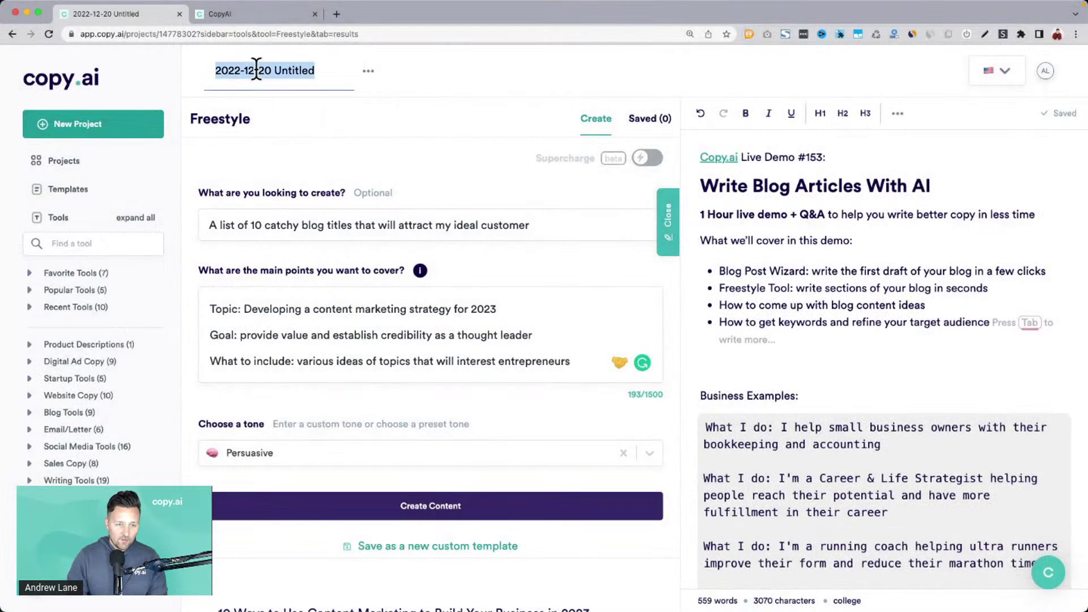
pyautogui.write('152')
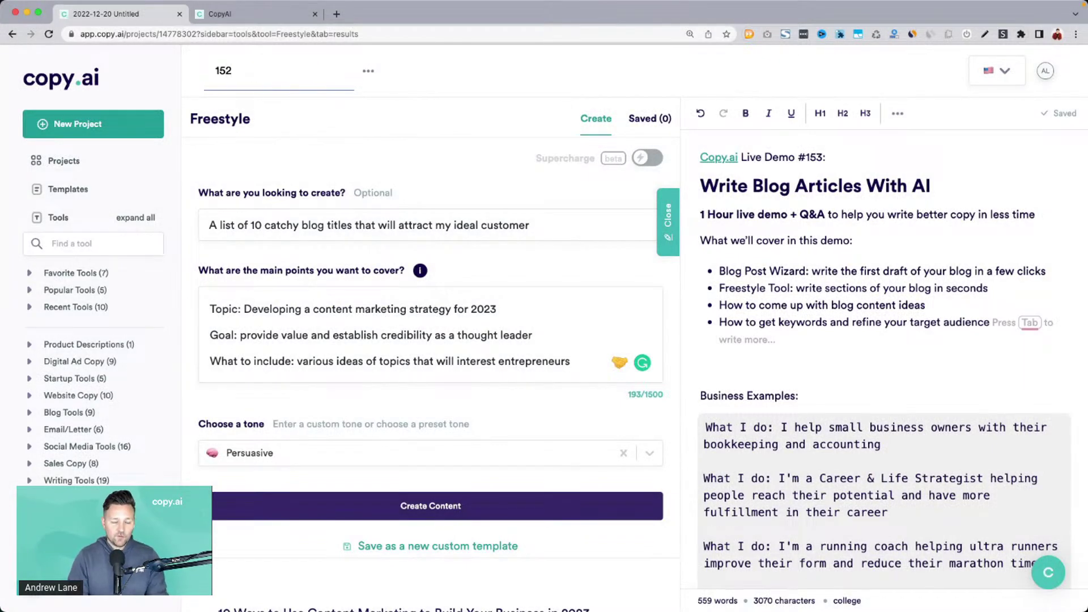
pyautogui.write(': Blogging')
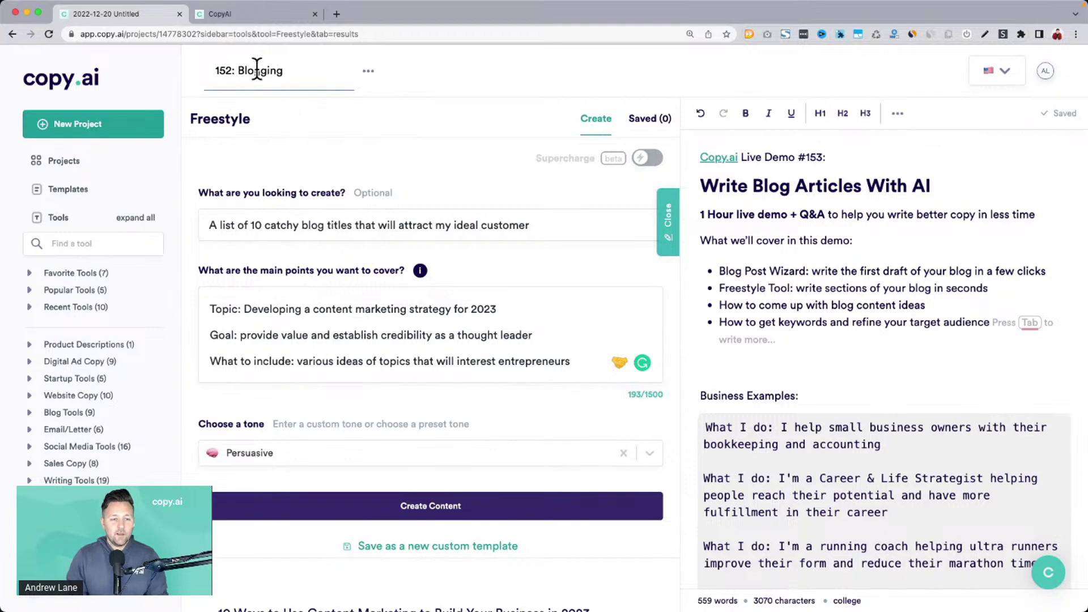
pyautogui.click(333, 146)
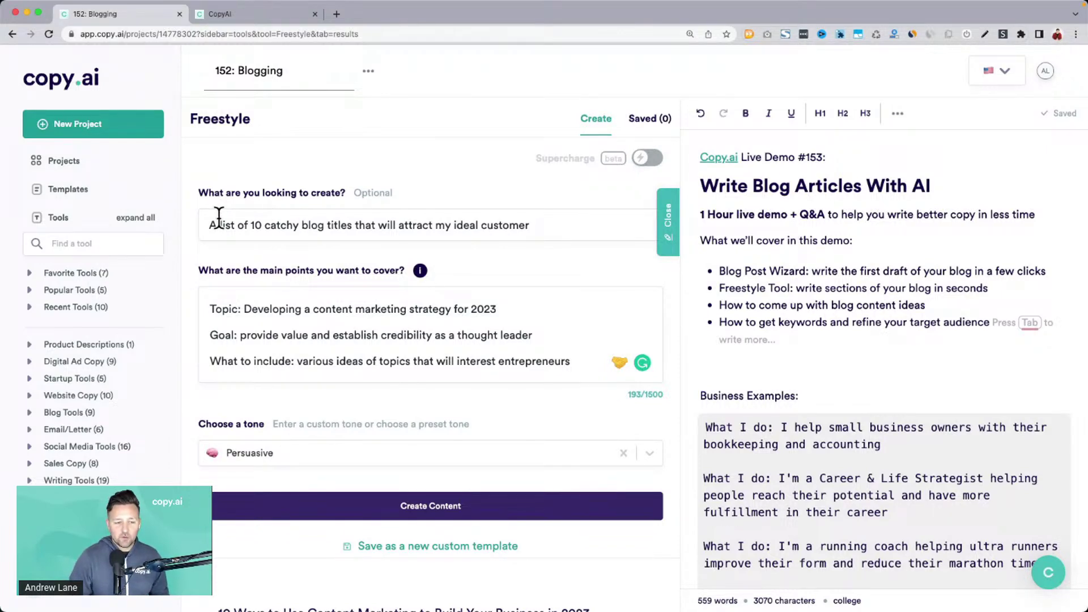
# Hide the document editor beside the Freestyle form and enlarge the page three zoom levels.
pyautogui.moveTo(211, 224); pyautogui.dragTo(264, 225)
pyautogui.press('End')
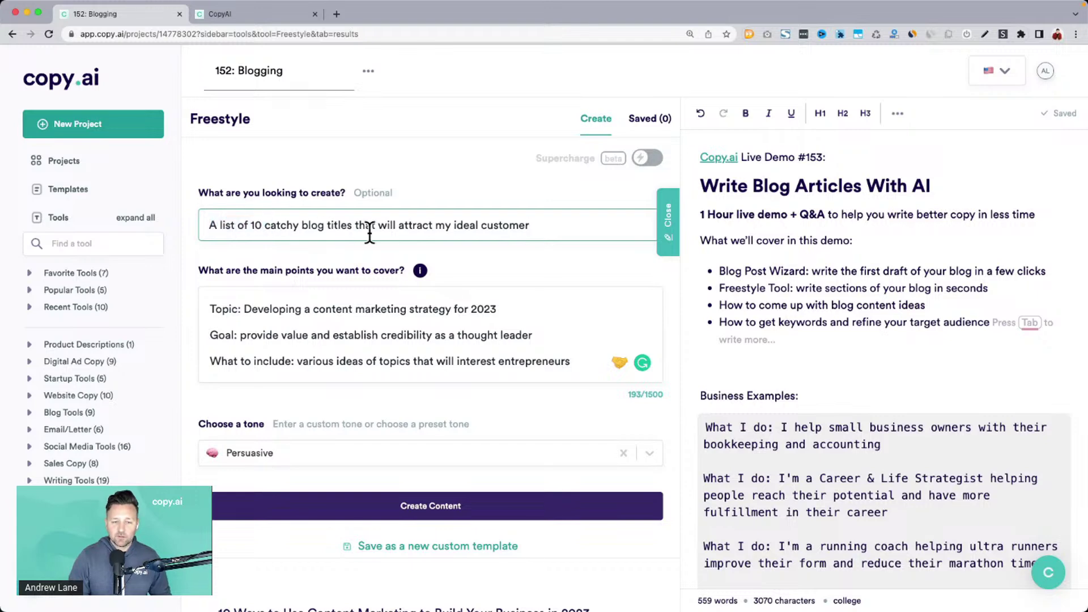
pyautogui.click(669, 218)
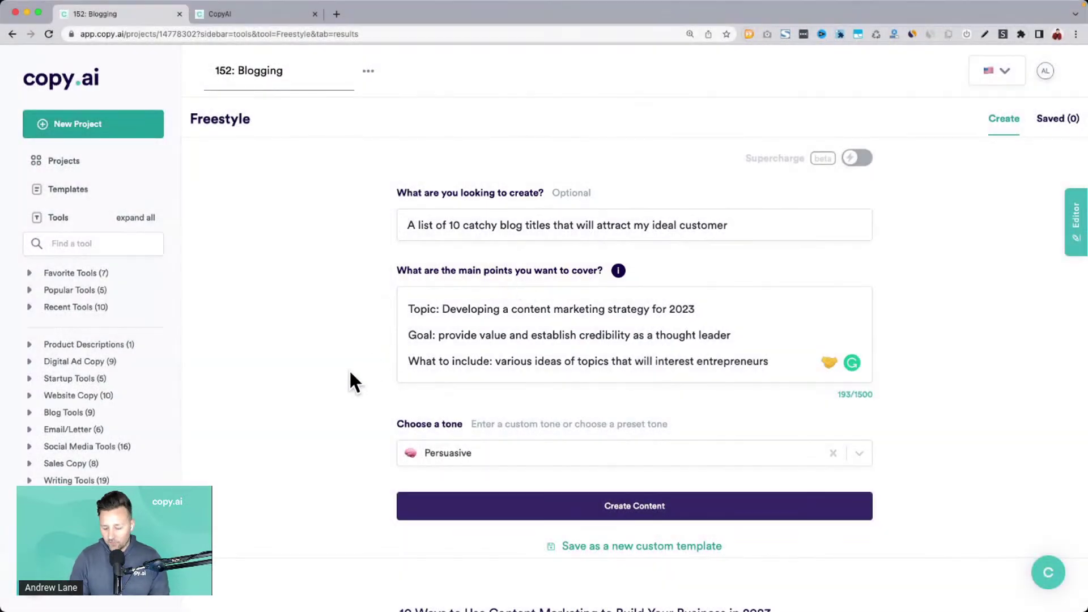
pyautogui.press('super+equal')
pyautogui.press('super+equal')
pyautogui.press('super+equal')
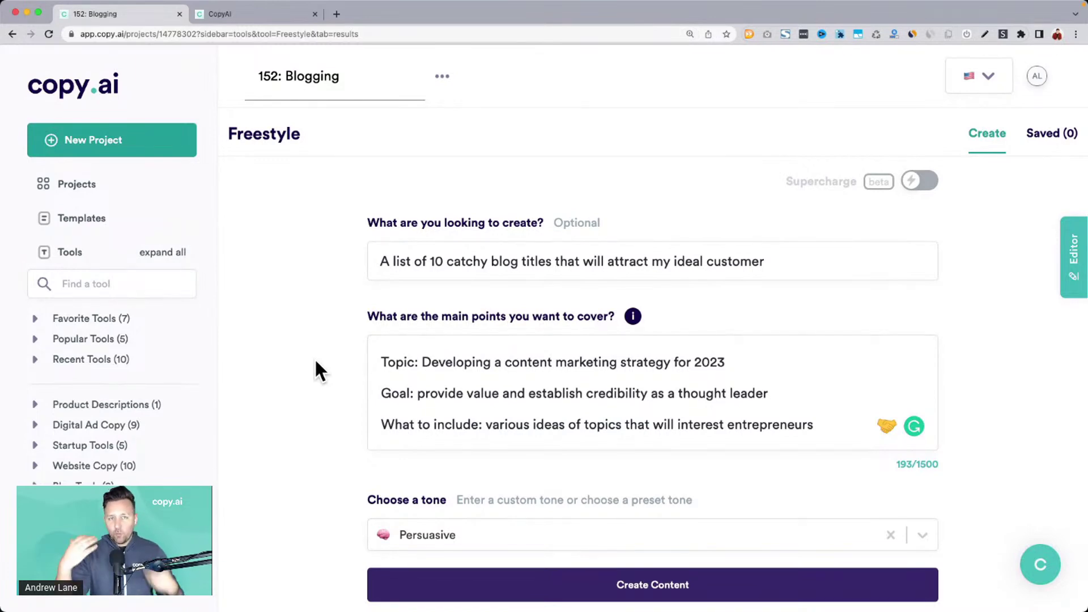
# Review the Freestyle form's topic, goal and what-to-include lines along with the chosen tone.
pyautogui.scroll(-2, 323, 363)
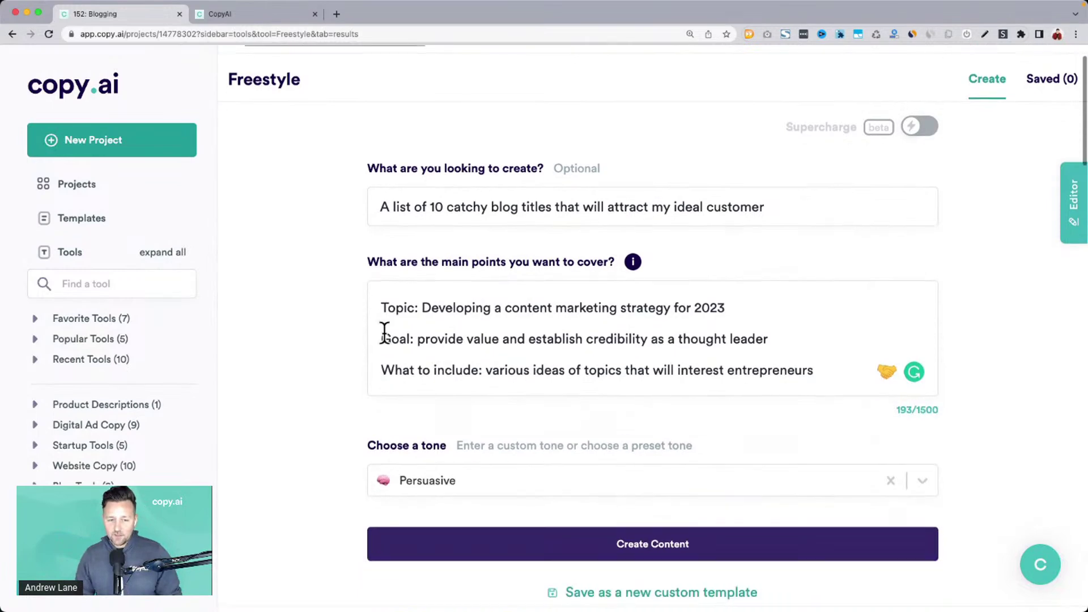
pyautogui.moveTo(381, 308); pyautogui.dragTo(732, 307)
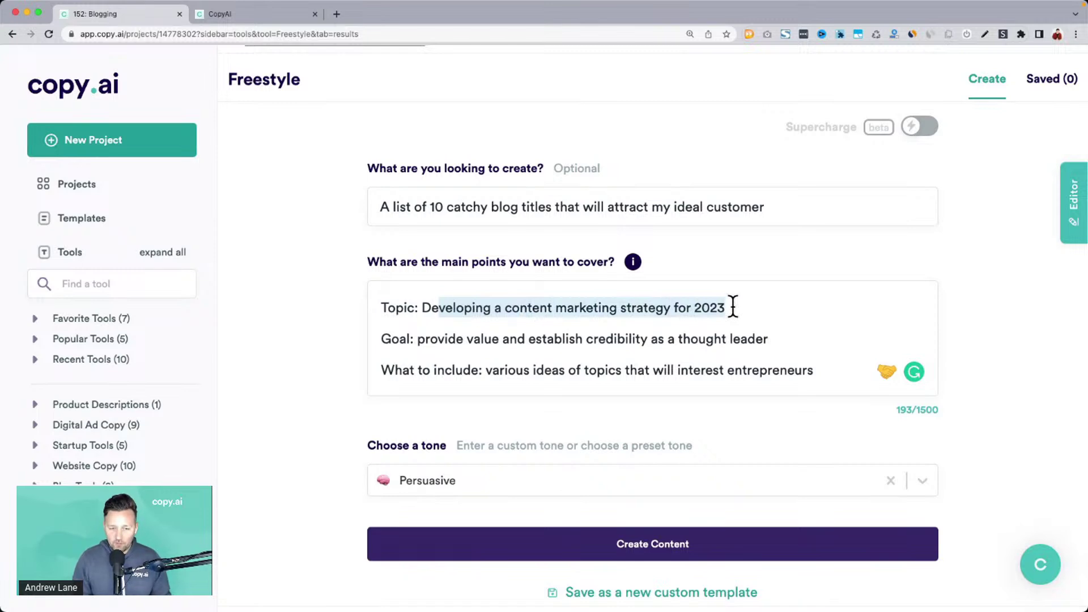
pyautogui.click(391, 340)
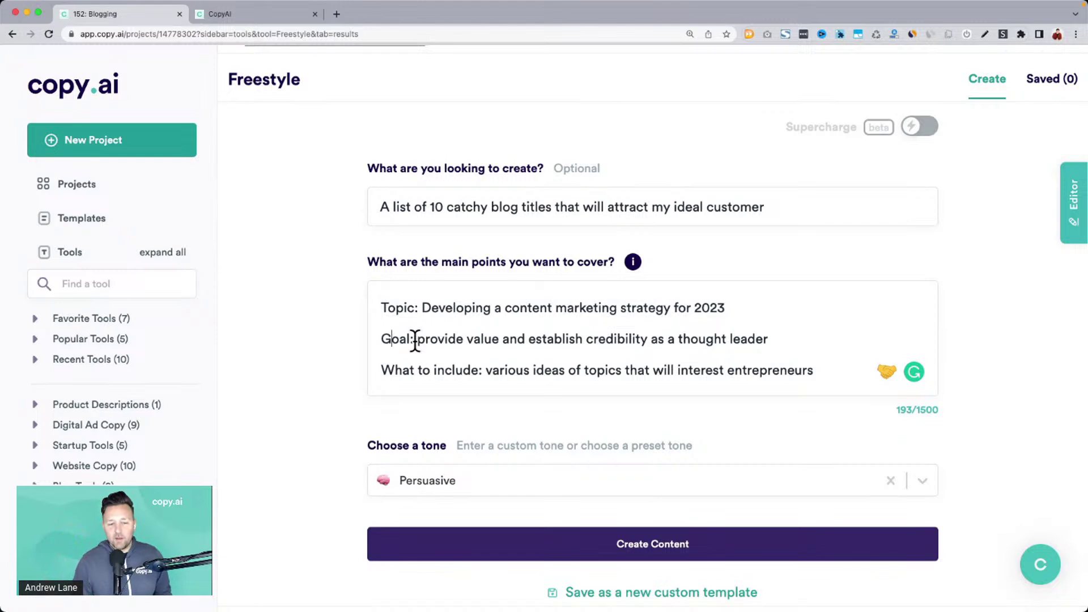
pyautogui.moveTo(417, 341); pyautogui.dragTo(789, 341)
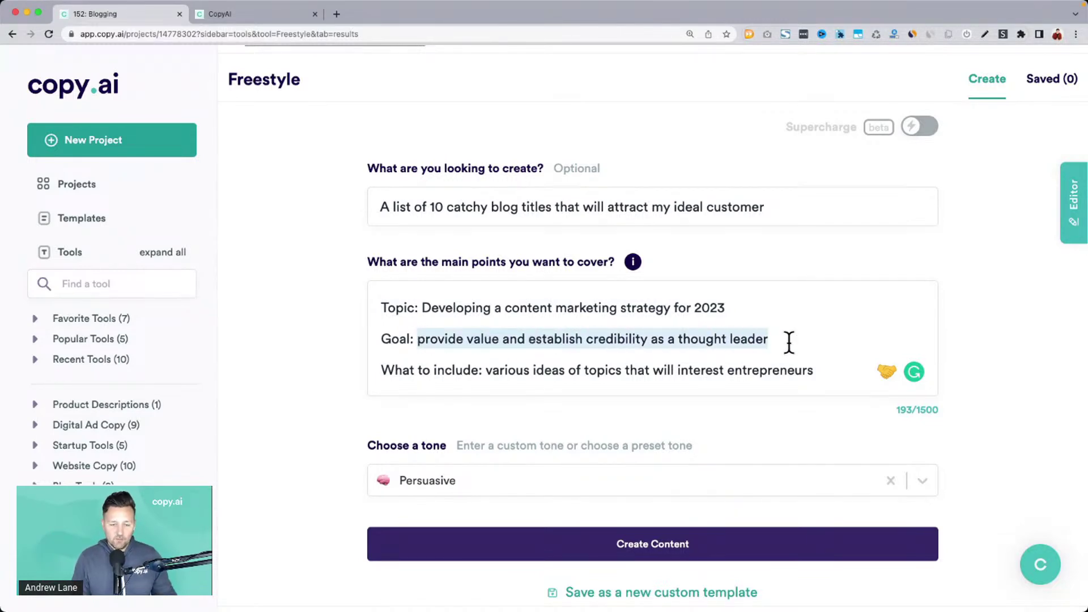
pyautogui.moveTo(393, 370); pyautogui.dragTo(467, 370)
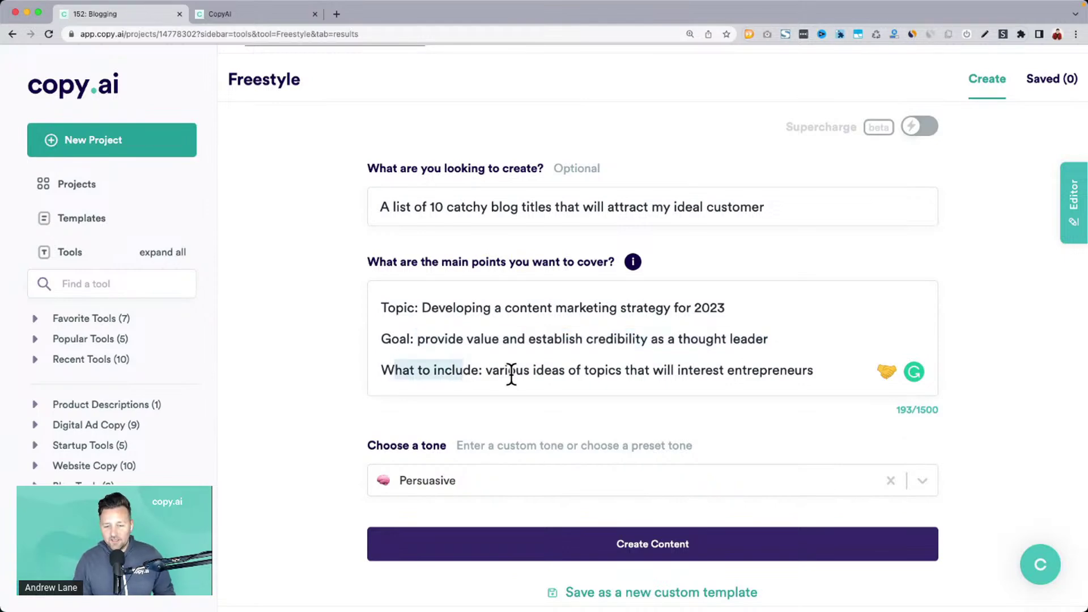
pyautogui.moveTo(584, 370); pyautogui.dragTo(809, 370)
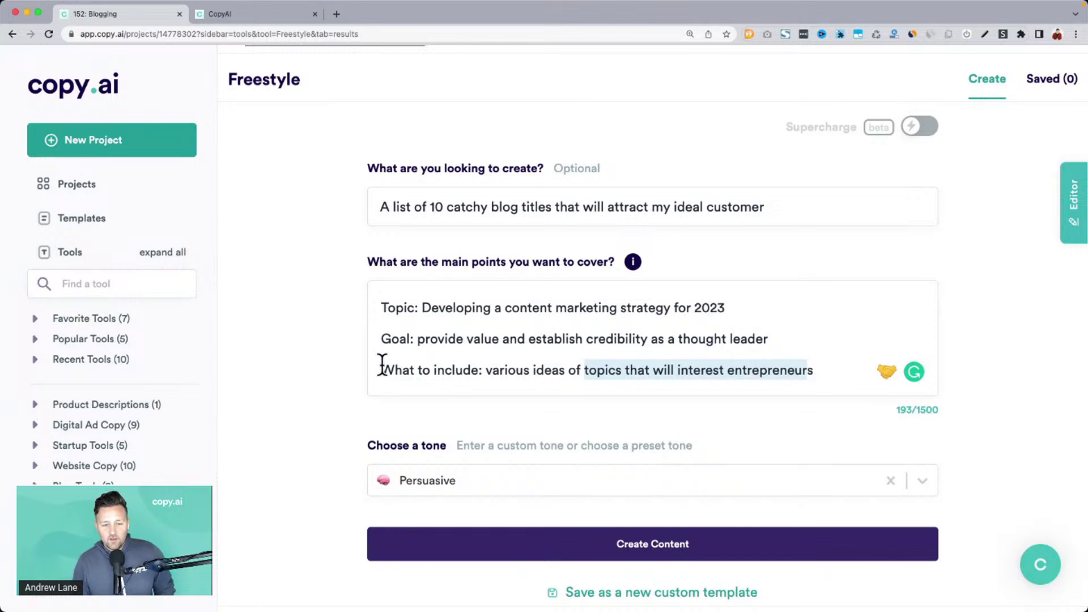
pyautogui.click(390, 467)
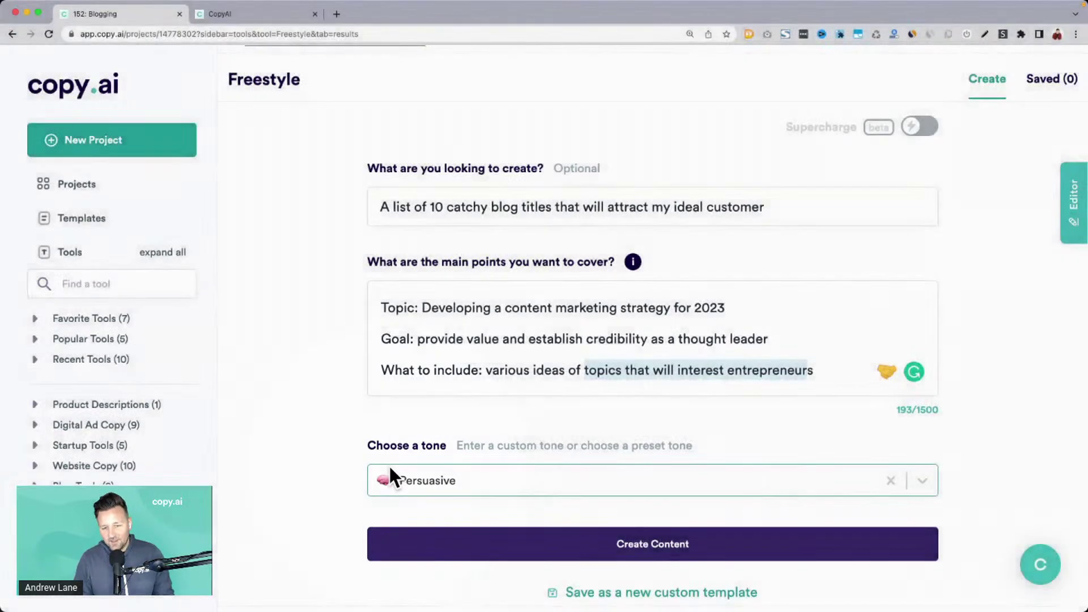
pyautogui.click(330, 346)
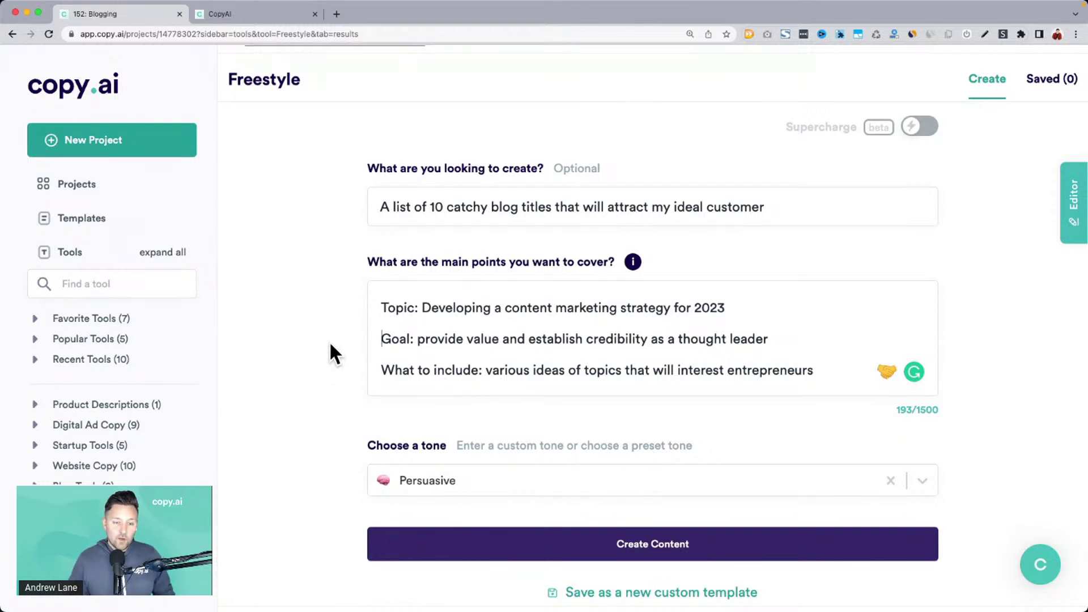
# Examine the first two sets of generated blog titles below the Freestyle form.
pyautogui.scroll(-5, 330, 344)
pyautogui.scroll(-4, 329, 341)
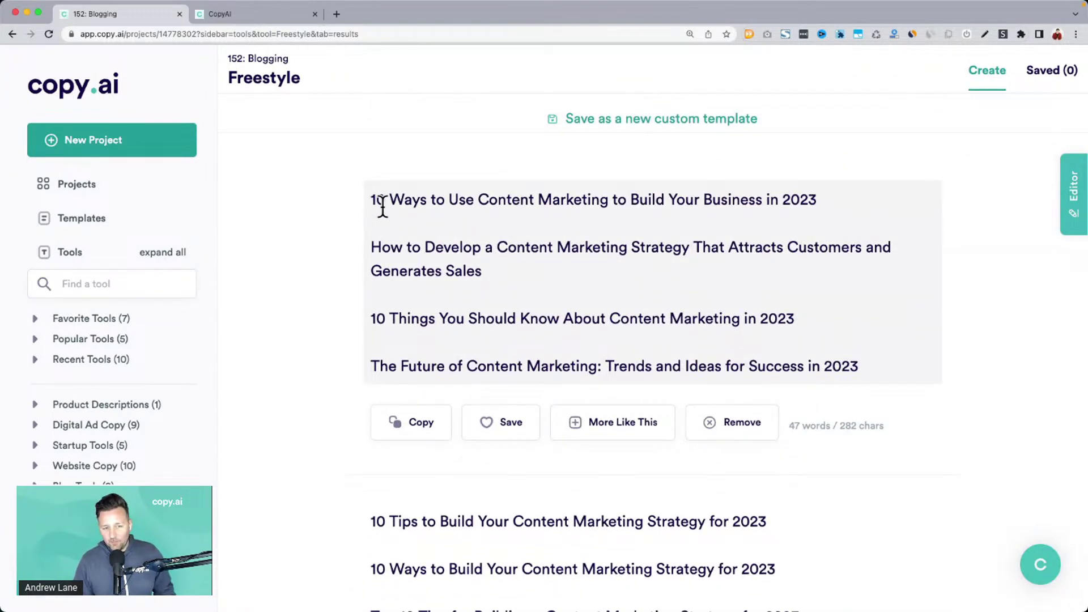
pyautogui.moveTo(389, 202); pyautogui.dragTo(588, 202)
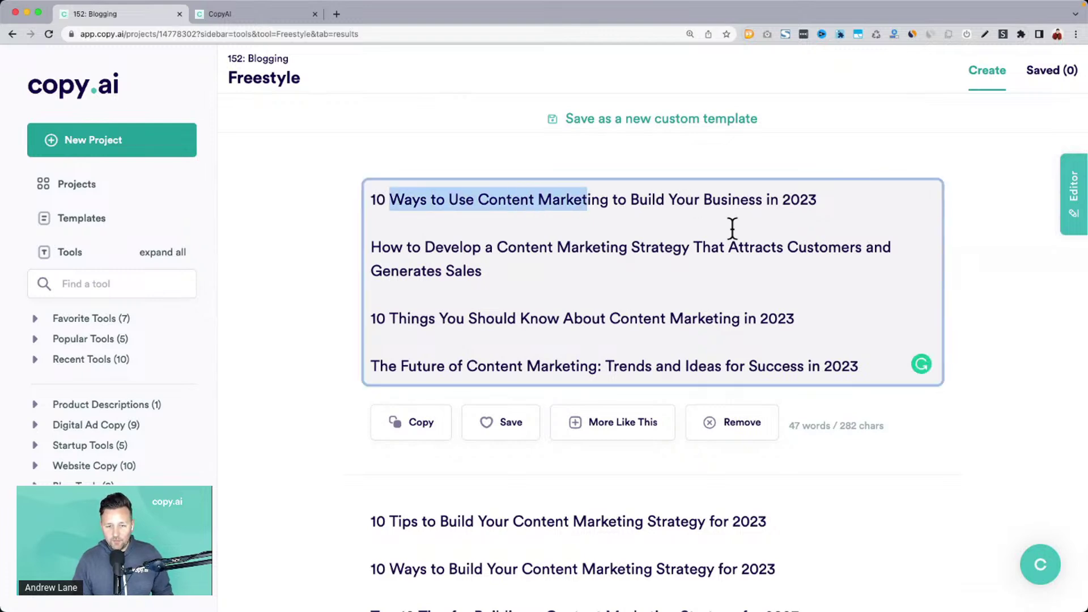
pyautogui.moveTo(497, 248); pyautogui.dragTo(614, 274)
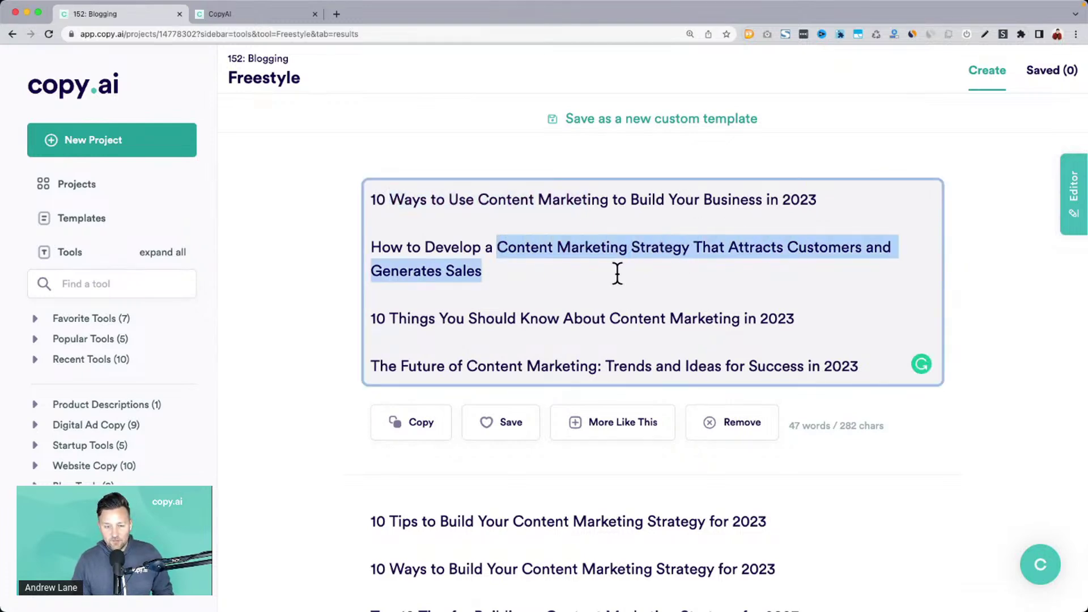
pyautogui.moveTo(403, 366); pyautogui.dragTo(671, 369)
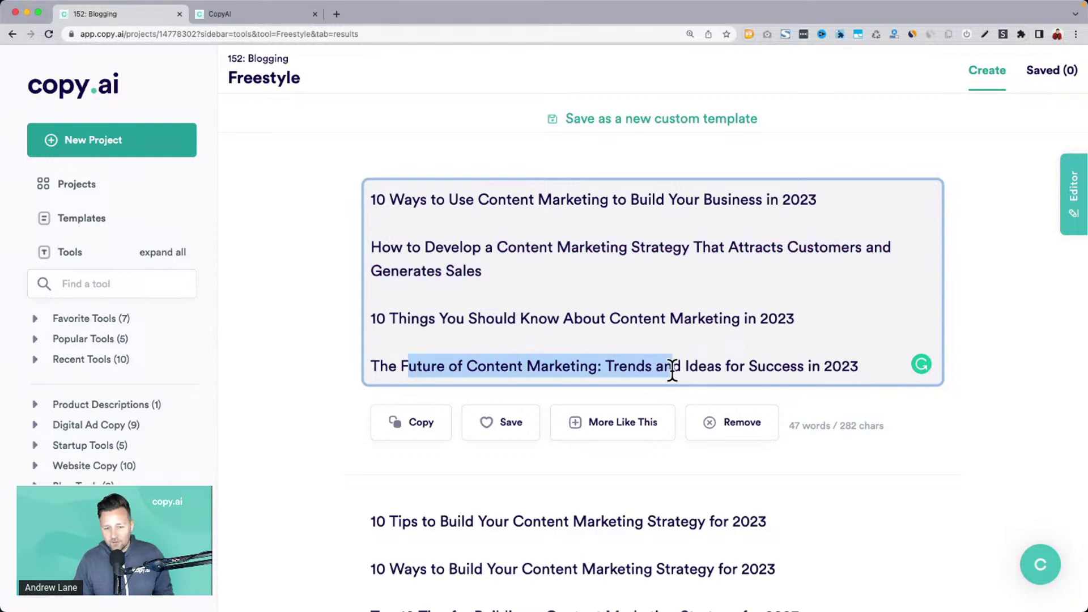
pyautogui.click(541, 367)
pyautogui.scroll(-6, 314, 412)
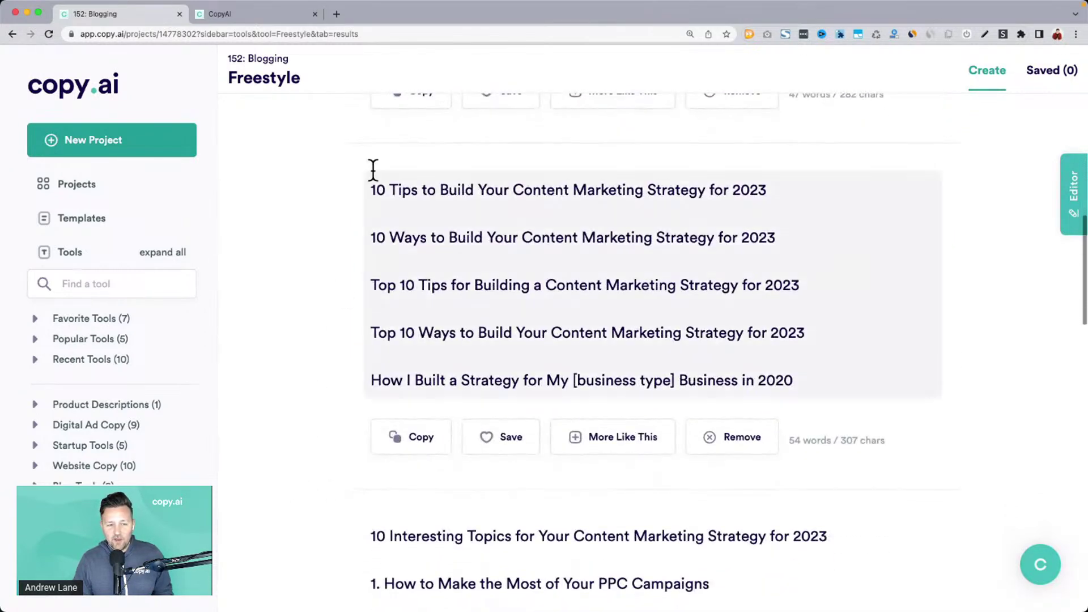
pyautogui.moveTo(386, 189); pyautogui.dragTo(632, 335)
pyautogui.scroll(-1, 631, 335)
pyautogui.scroll(-7, 632, 334)
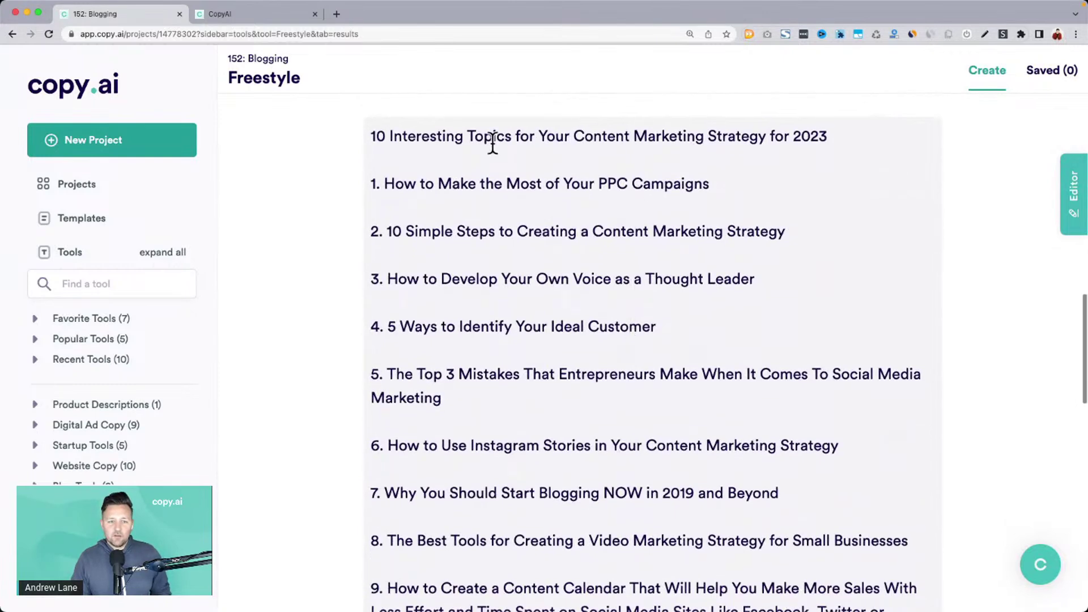
# Read through the numbered blog titles in the "10 Interesting Topics for Your Content Marketing Strategy for 2023" result.
pyautogui.moveTo(377, 136); pyautogui.dragTo(818, 134)
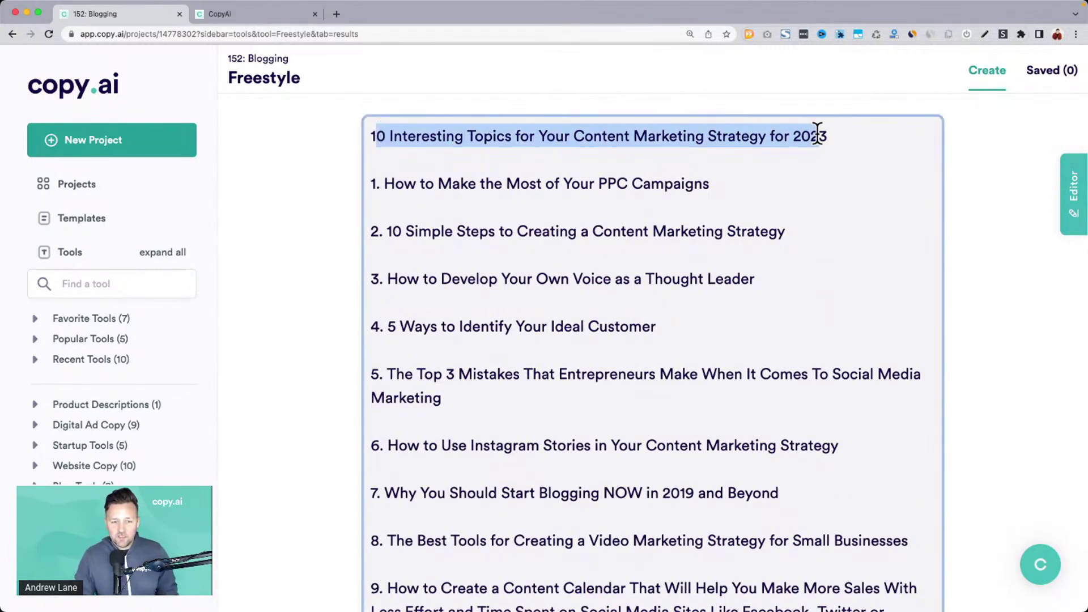
pyautogui.moveTo(400, 182); pyautogui.dragTo(630, 195)
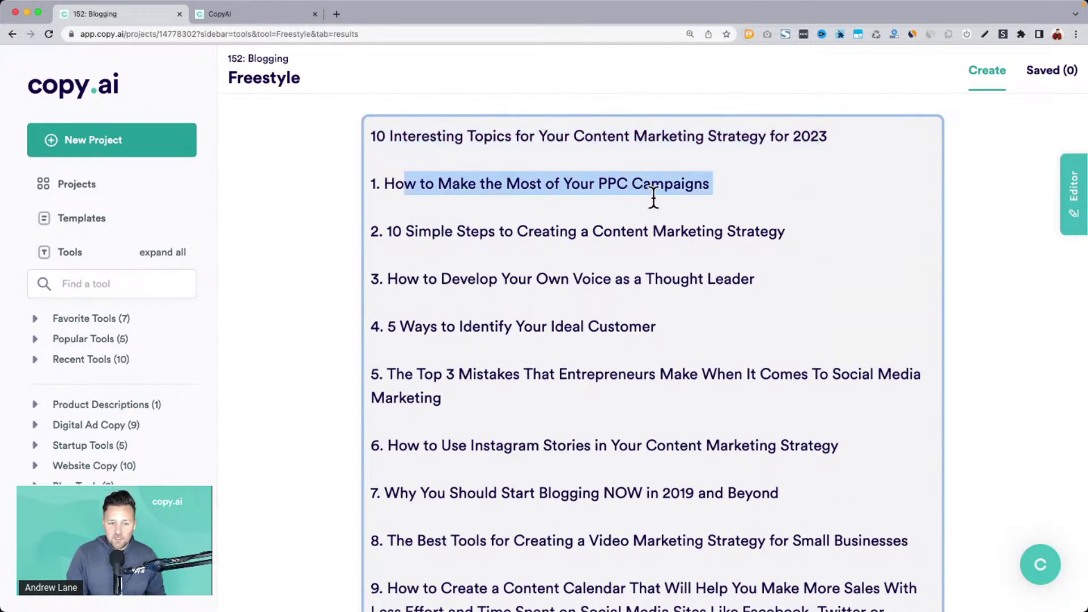
pyautogui.moveTo(399, 277); pyautogui.dragTo(761, 282)
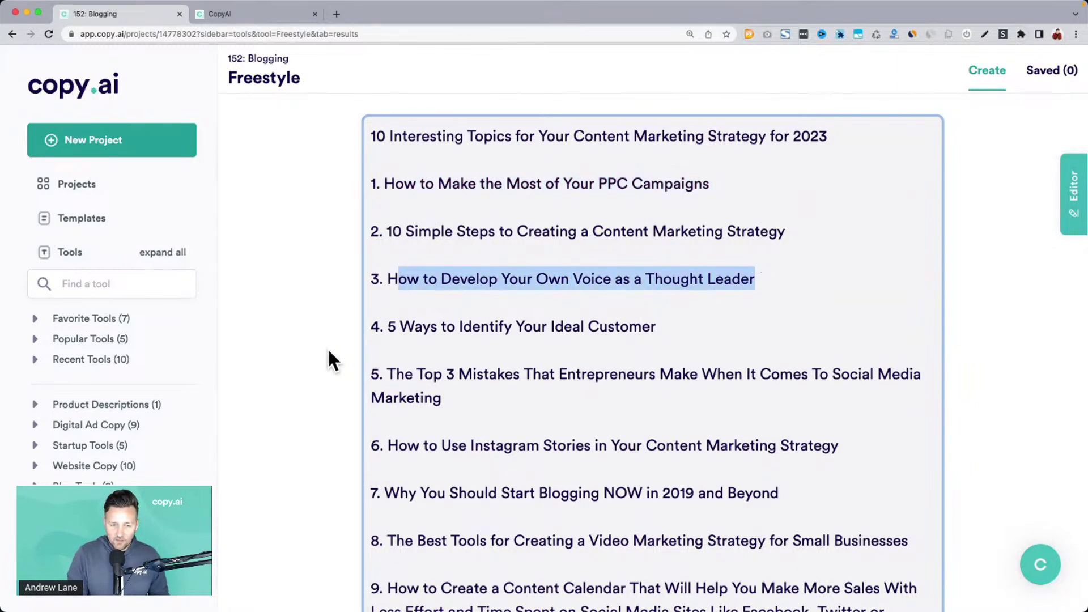
pyautogui.moveTo(414, 326); pyautogui.dragTo(666, 326)
pyautogui.moveTo(421, 378); pyautogui.dragTo(571, 390)
pyautogui.scroll(-5, 574, 395)
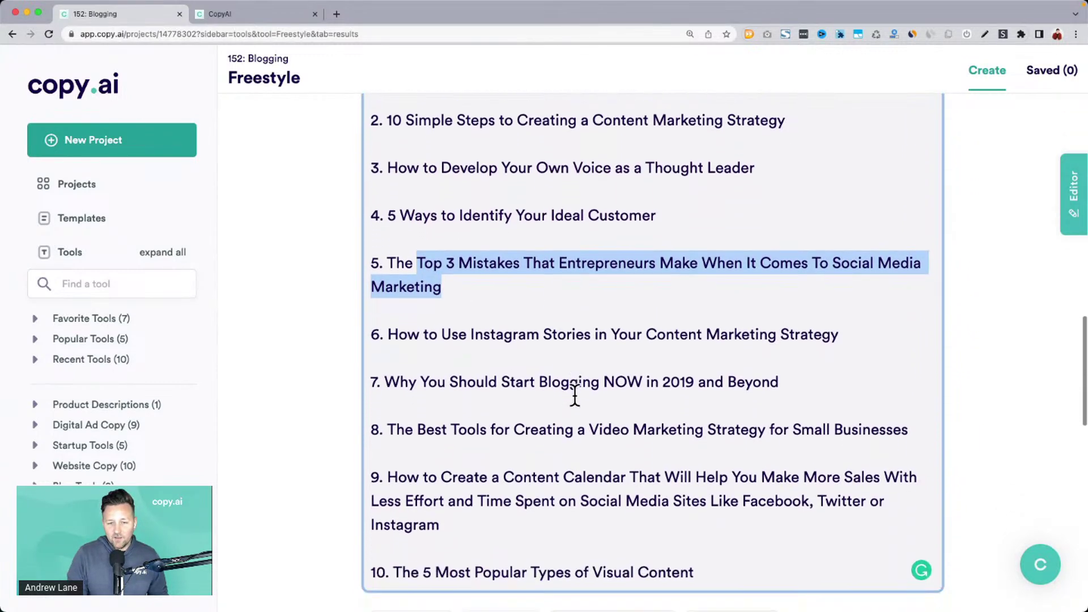
pyautogui.click(424, 294)
pyautogui.moveTo(424, 295); pyautogui.dragTo(746, 317)
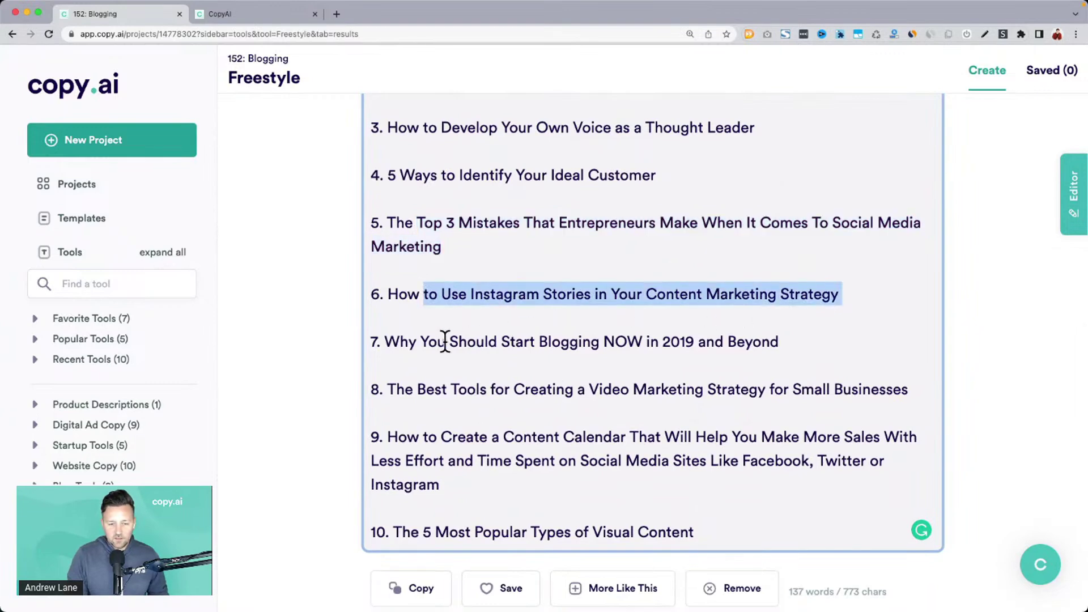
pyautogui.moveTo(409, 344); pyautogui.dragTo(748, 343)
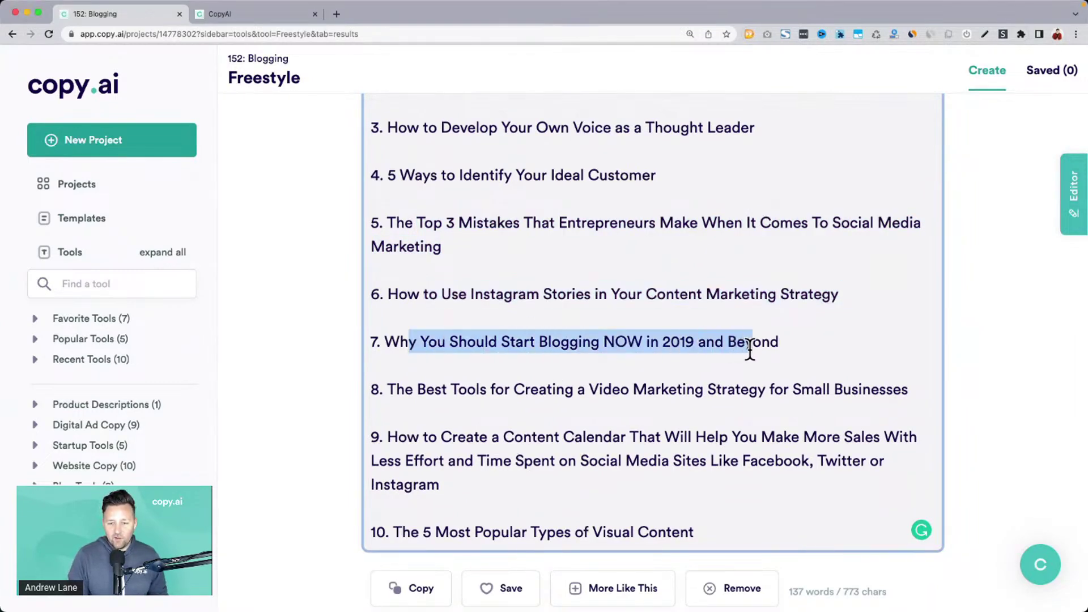
pyautogui.click(652, 343)
pyautogui.click(680, 343)
pyautogui.moveTo(387, 389); pyautogui.dragTo(757, 388)
pyautogui.moveTo(407, 437); pyautogui.dragTo(551, 454)
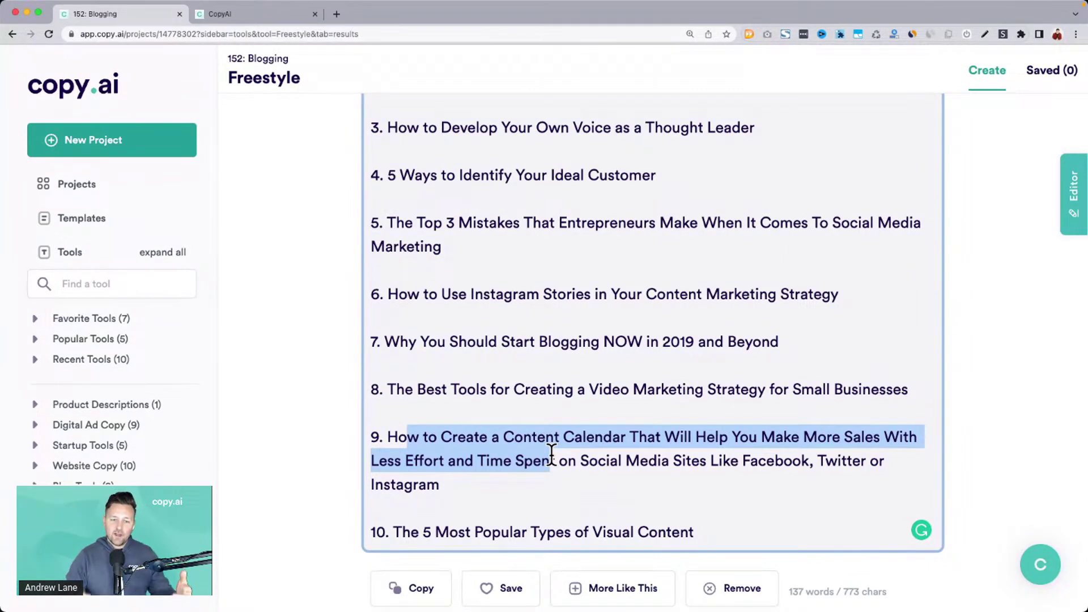
# Save the "10 Interesting Topics" result and copy it, with the document editor reopened beside the results.
pyautogui.scroll(-3, 551, 453)
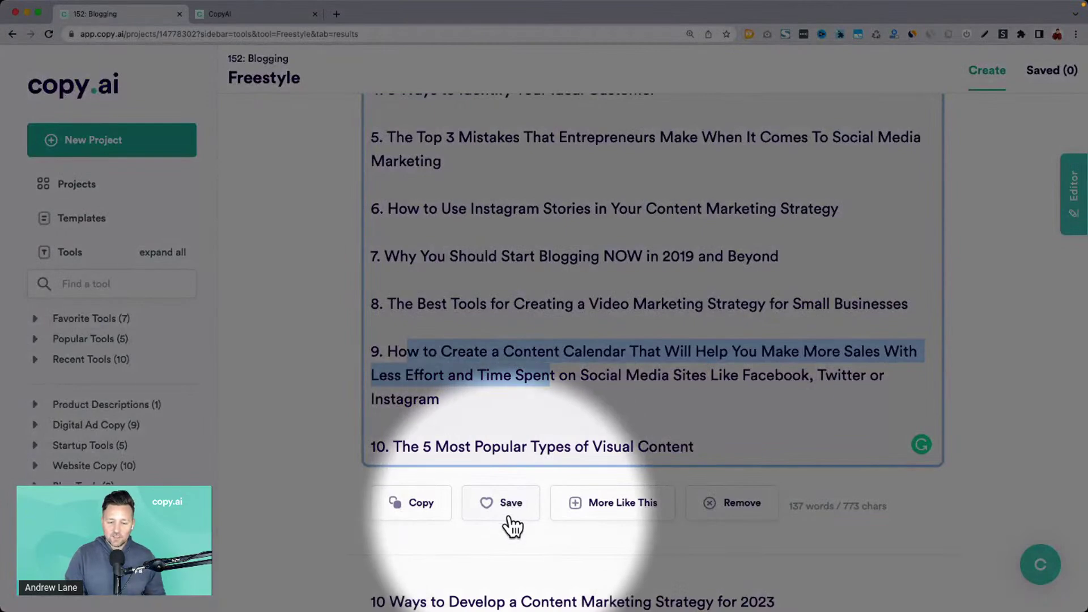
pyautogui.click(512, 523)
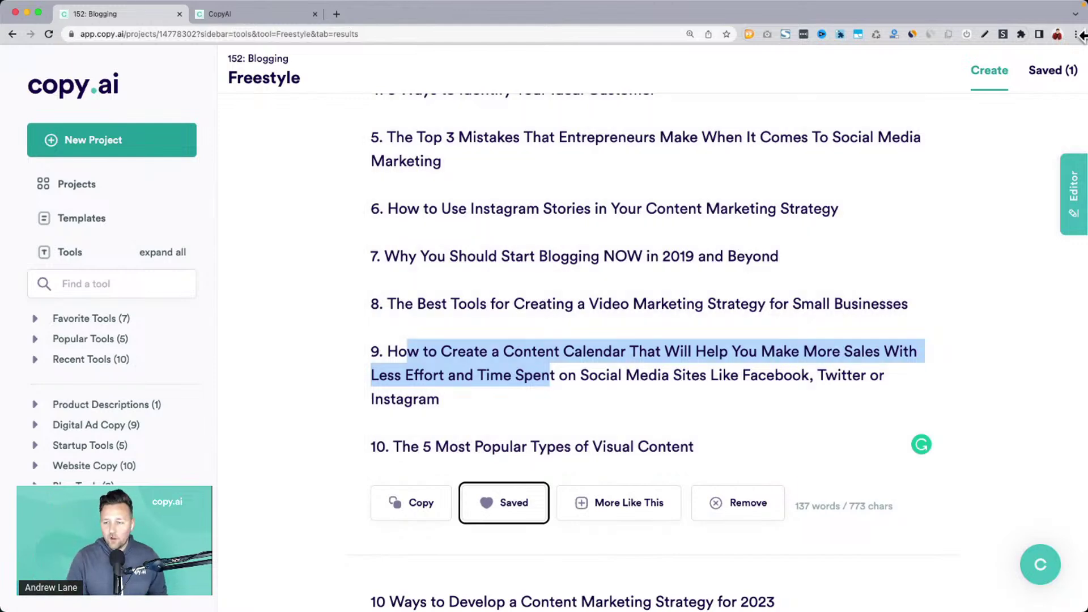
pyautogui.click(1075, 184)
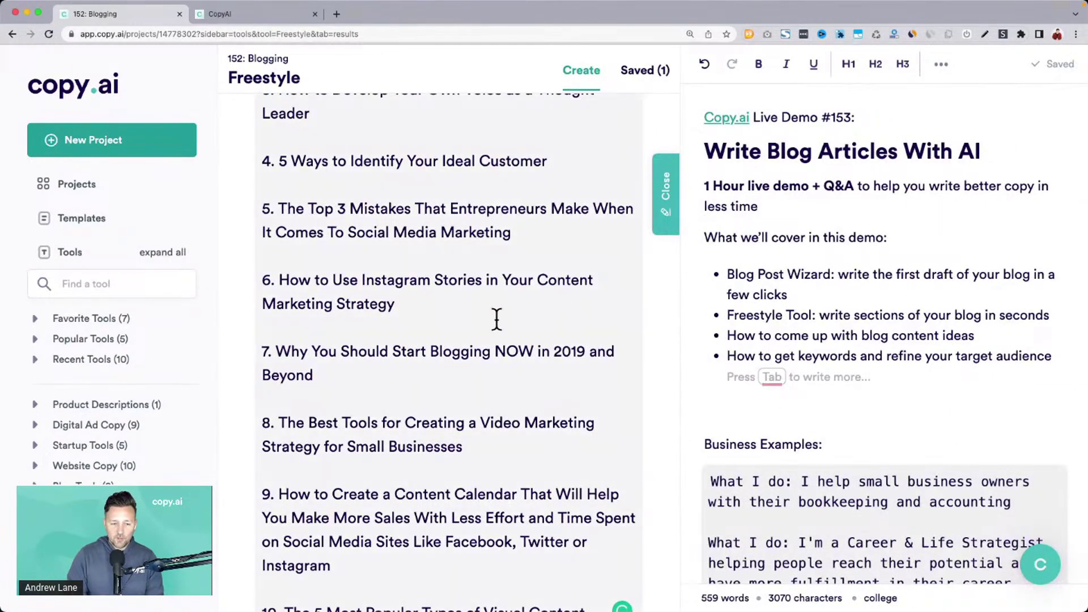
pyautogui.scroll(-5, 503, 313)
pyautogui.click(287, 516)
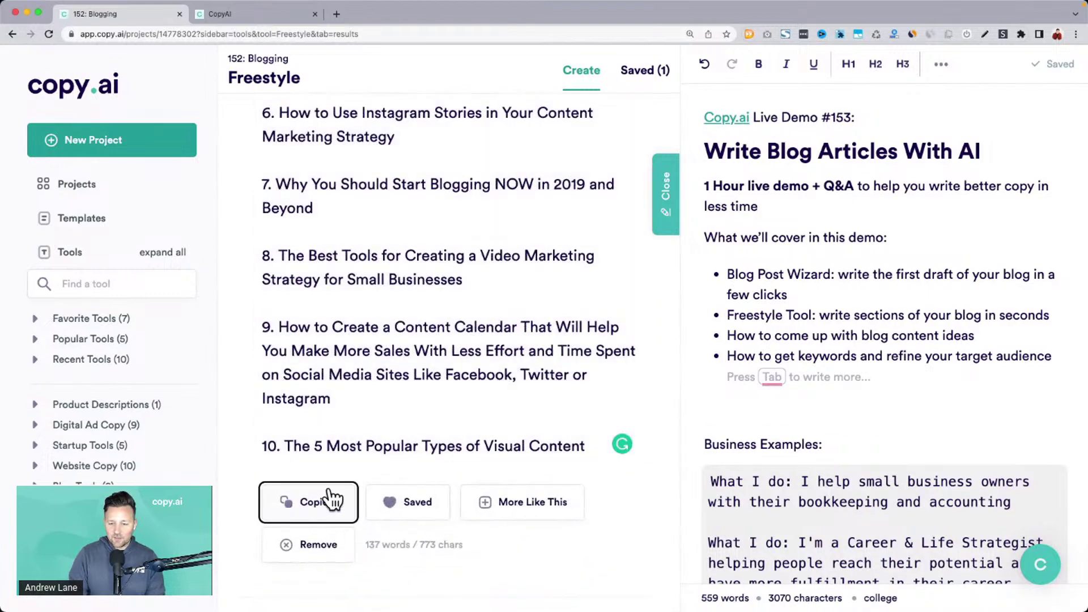
# Add a level 1 heading "Blog topic ideas:" at the end of the document and paste the copied titles beneath it.
pyautogui.scroll(-15, 913, 443)
pyautogui.scroll(-10, 913, 444)
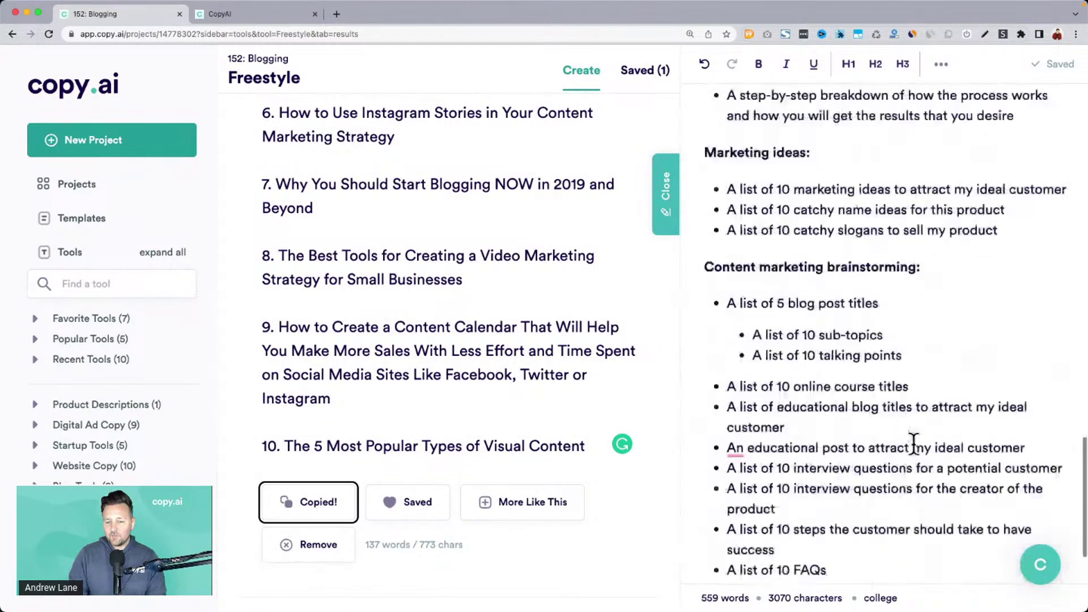
pyautogui.click(860, 459)
pyautogui.press('Return')
pyautogui.press('Return')
pyautogui.press('Return')
pyautogui.press('Return')
pyautogui.write('Bl')
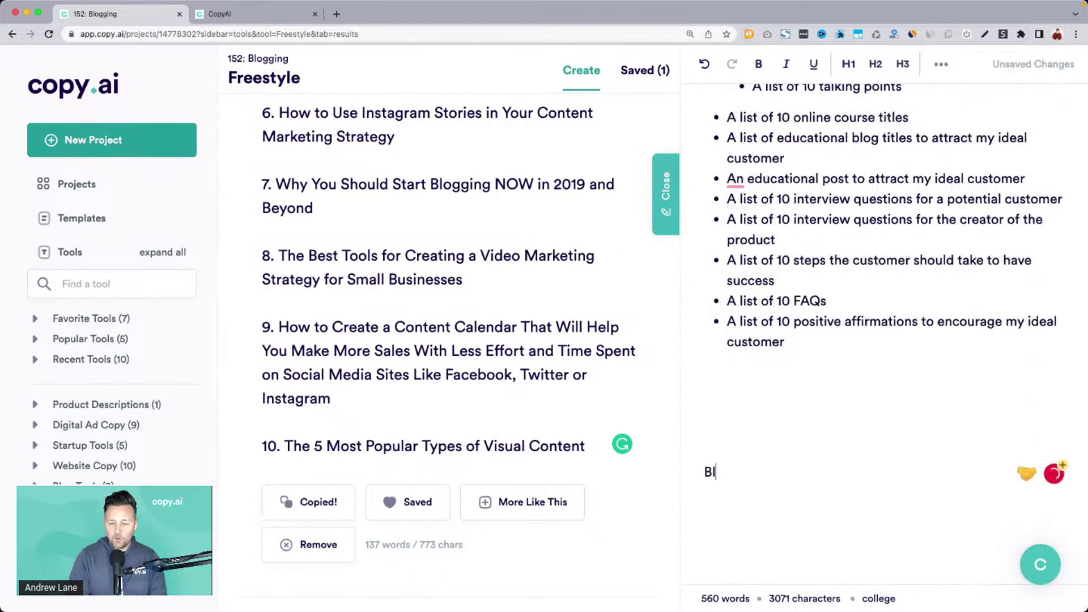
pyautogui.write('og topic ideas:')
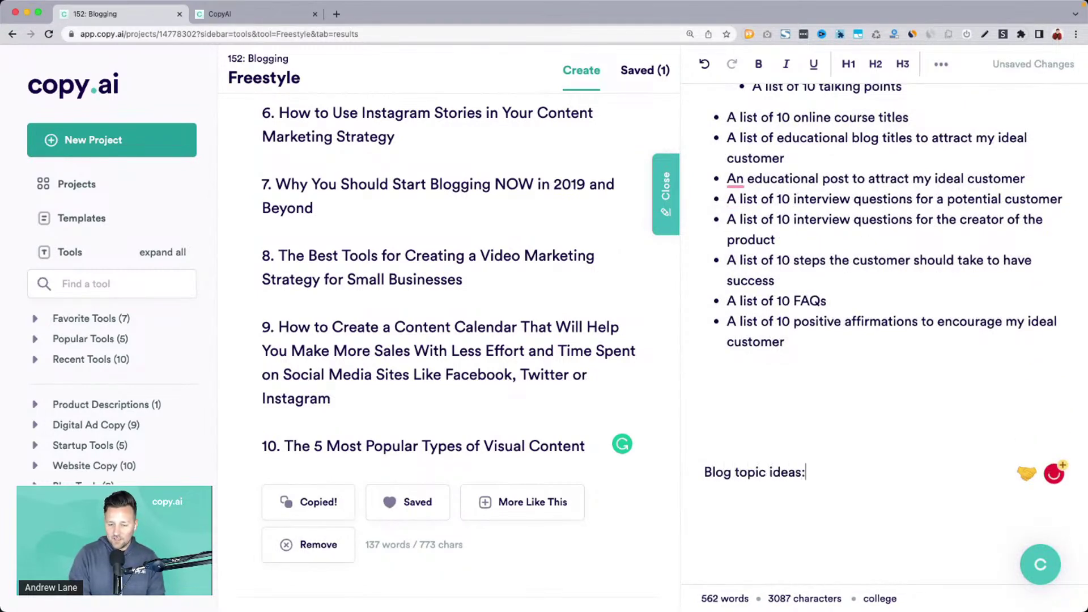
pyautogui.press('super+alt+1')
pyautogui.press('Return')
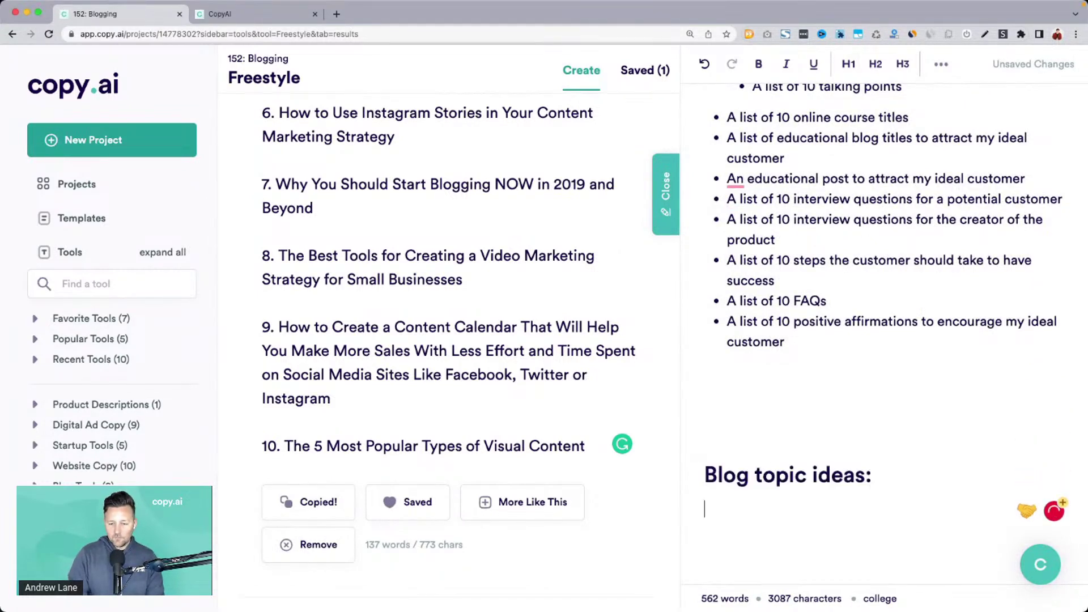
pyautogui.press('super+v')
pyautogui.scroll(-1, 840, 311)
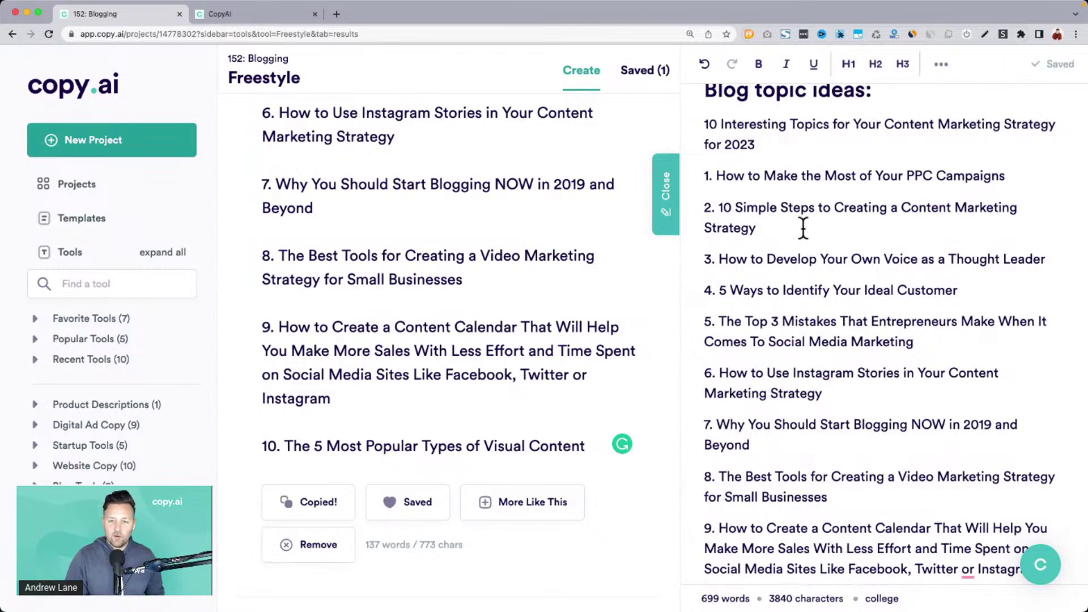
# Generate another batch of blog titles below the existing Freestyle results.
pyautogui.scroll(-10, 467, 331)
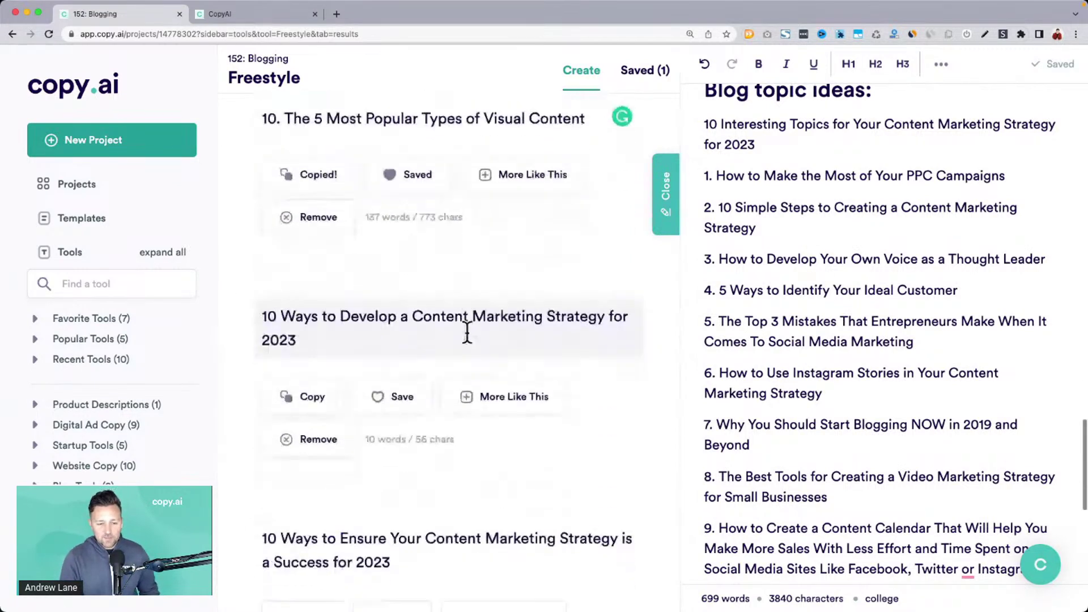
pyautogui.scroll(-4, 432, 305)
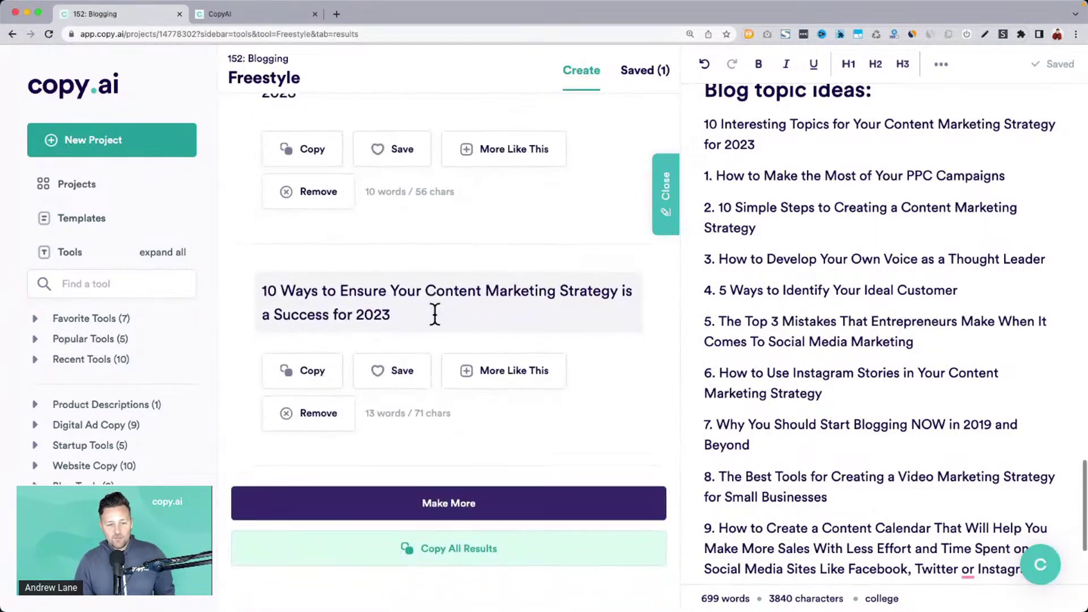
pyautogui.click(435, 410)
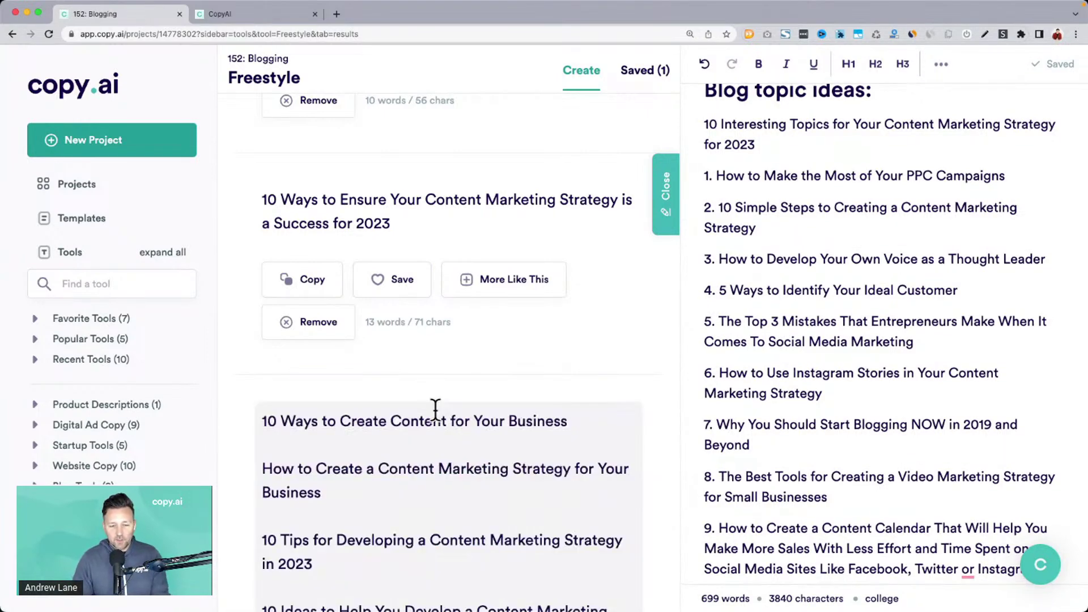
# Examine the newly generated blog titles, including the content marketing, audience and strategy-benefit ideas.
pyautogui.scroll(-5, 435, 410)
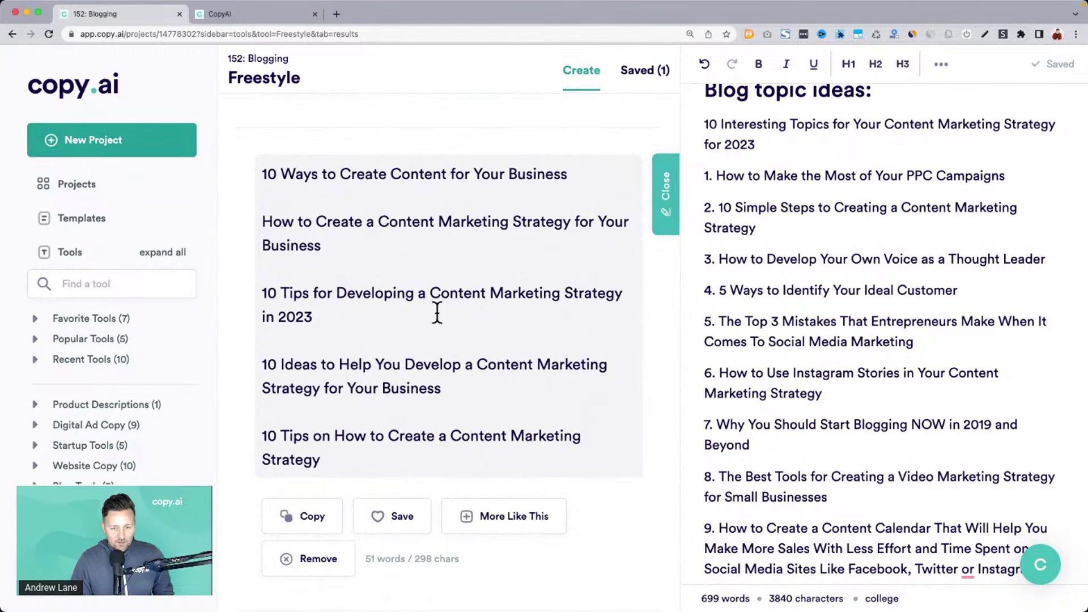
pyautogui.scroll(-9, 339, 332)
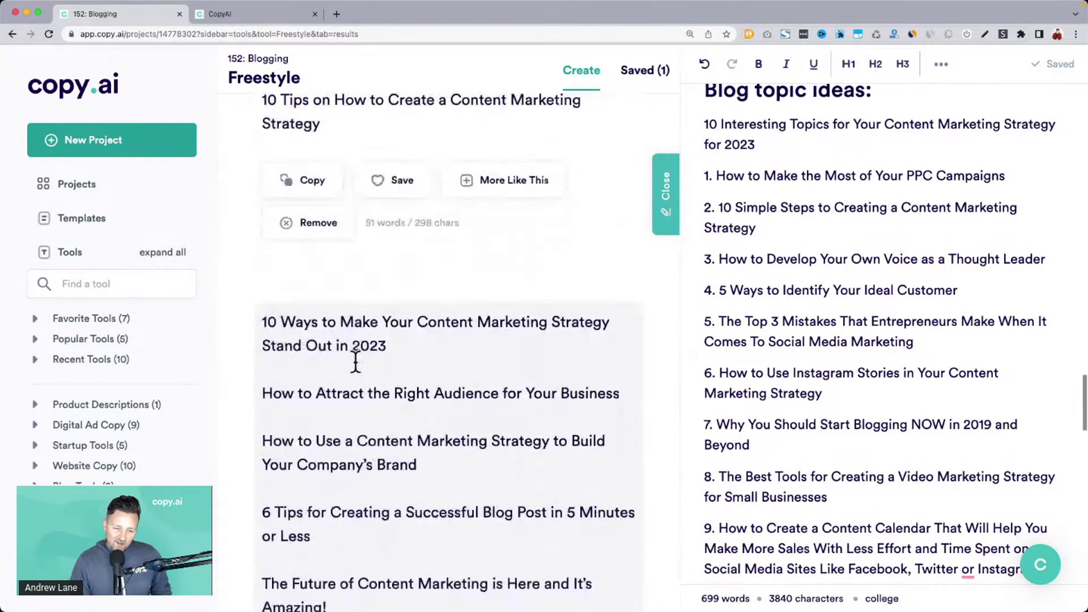
pyautogui.moveTo(281, 203); pyautogui.dragTo(549, 212)
pyautogui.moveTo(316, 253); pyautogui.dragTo(404, 257)
pyautogui.moveTo(262, 321); pyautogui.dragTo(516, 340)
pyautogui.moveTo(272, 395); pyautogui.dragTo(438, 412)
pyautogui.scroll(-10, 438, 412)
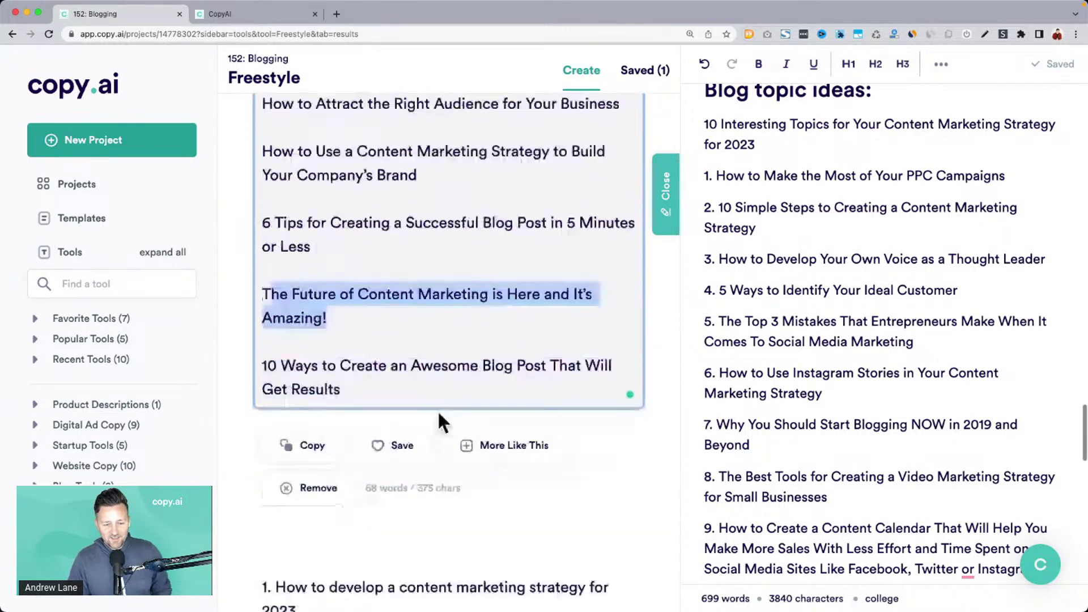
pyautogui.scroll(-2, 438, 413)
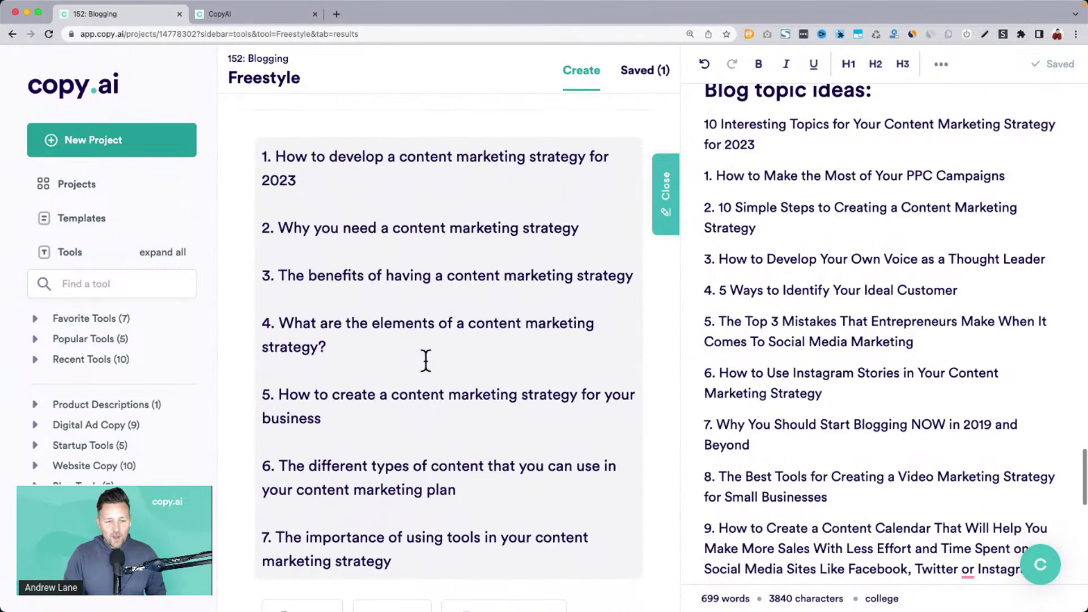
pyautogui.moveTo(287, 275); pyautogui.dragTo(566, 275)
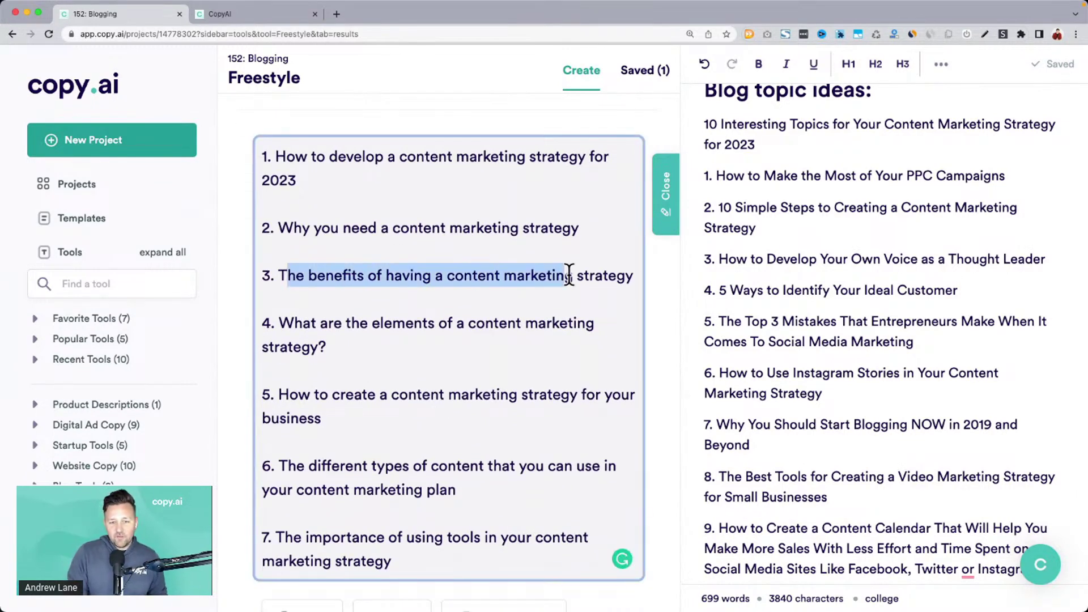
pyautogui.moveTo(294, 323); pyautogui.dragTo(445, 366)
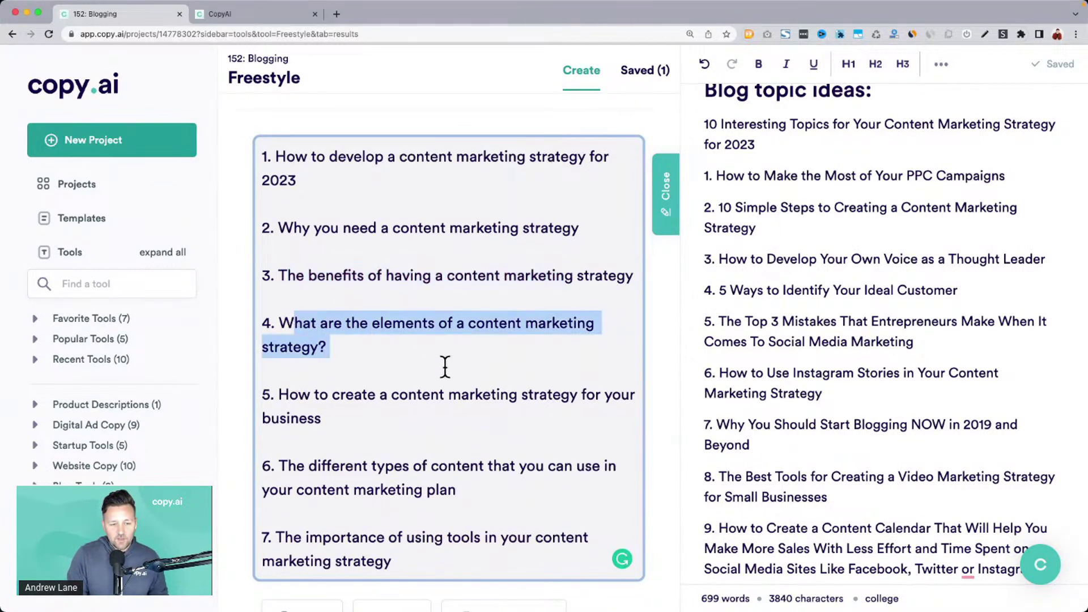
# Copy the seven-title list starting with "How to develop a content marketing strategy for 2023" and paste it below the document's existing topic ideas.
pyautogui.moveTo(399, 560); pyautogui.dragTo(272, 154)
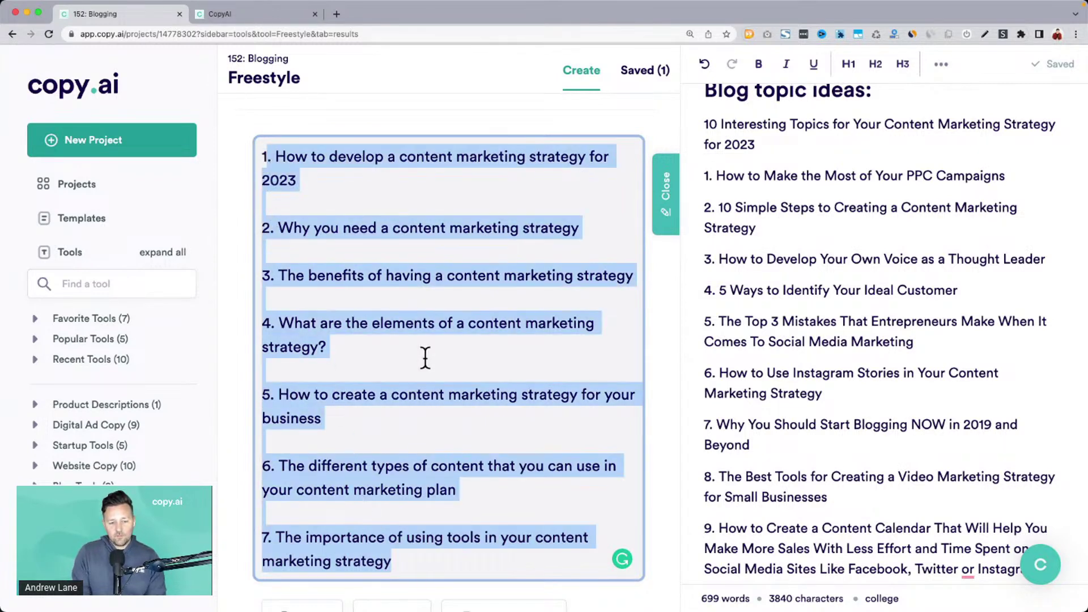
pyautogui.hotkey('ctrl', 'c')
pyautogui.scroll(-8, 425, 363)
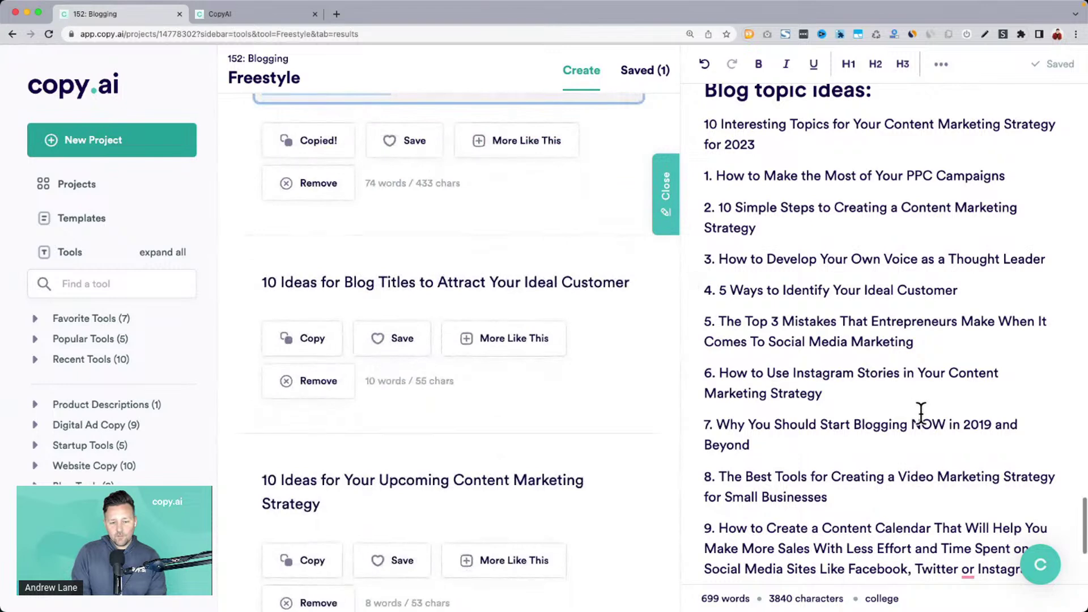
pyautogui.scroll(-4, 907, 422)
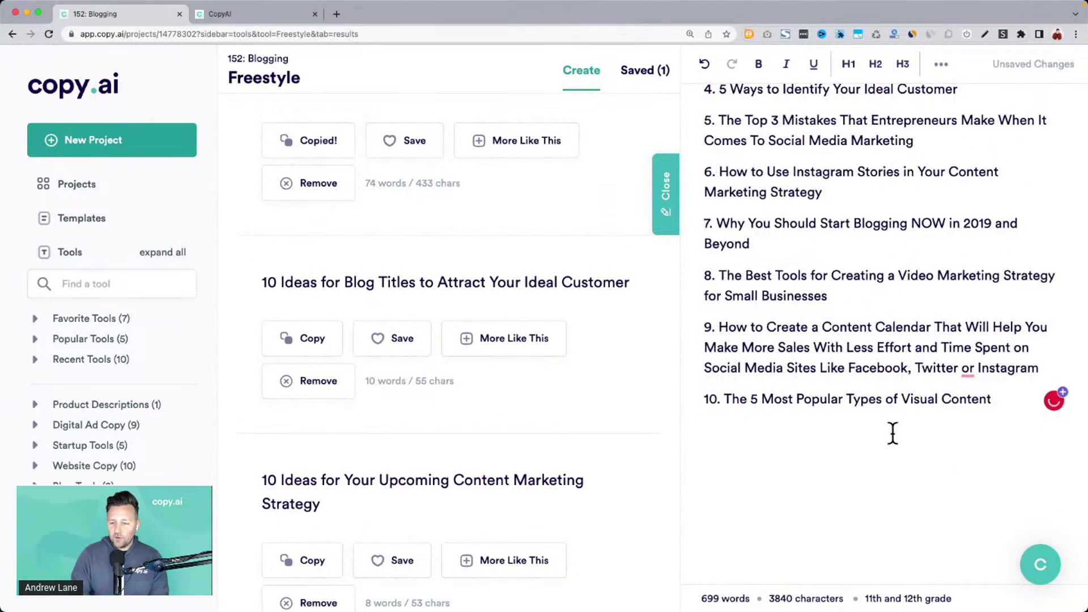
pyautogui.press('Return')
pyautogui.press('Return')
pyautogui.press('Return')
pyautogui.hotkey('ctrl', 'v')
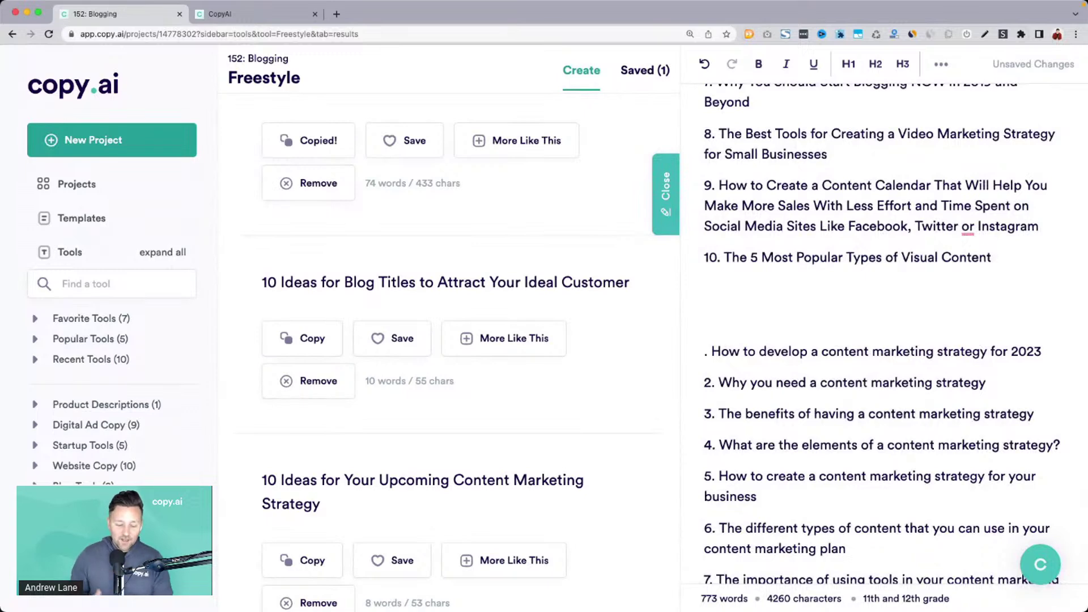
# Undo the paste of the seven-title list and redo it.
pyautogui.click(704, 64)
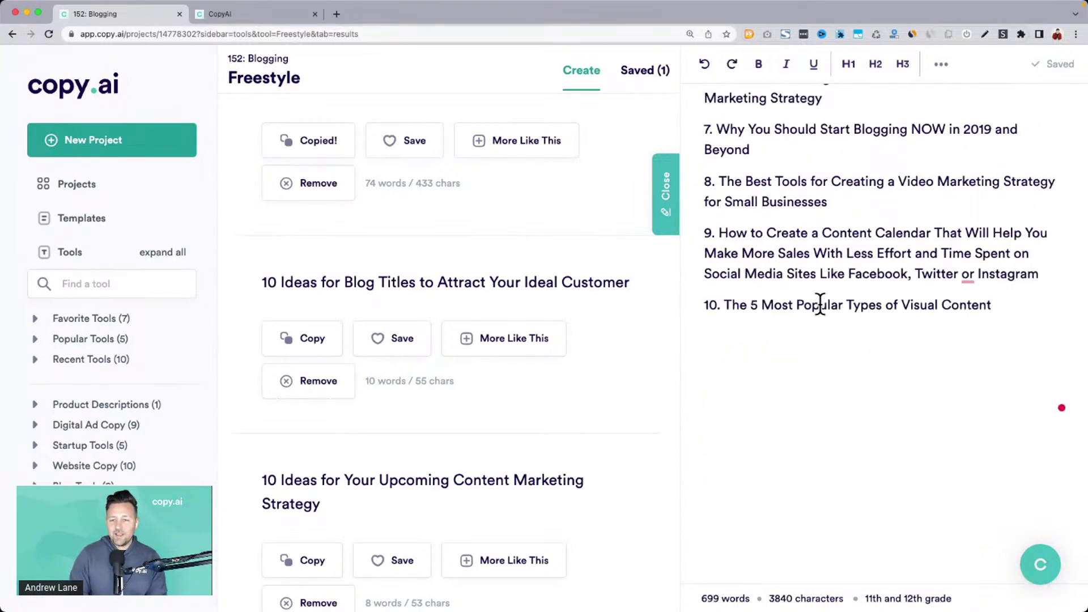
pyautogui.scroll(1, 878, 291)
pyautogui.click(732, 64)
# Select "How to Develop Your Own Voice as a Thought Leader" in the document and set what to create to "An outline for my blog article".
pyautogui.scroll(8, 884, 432)
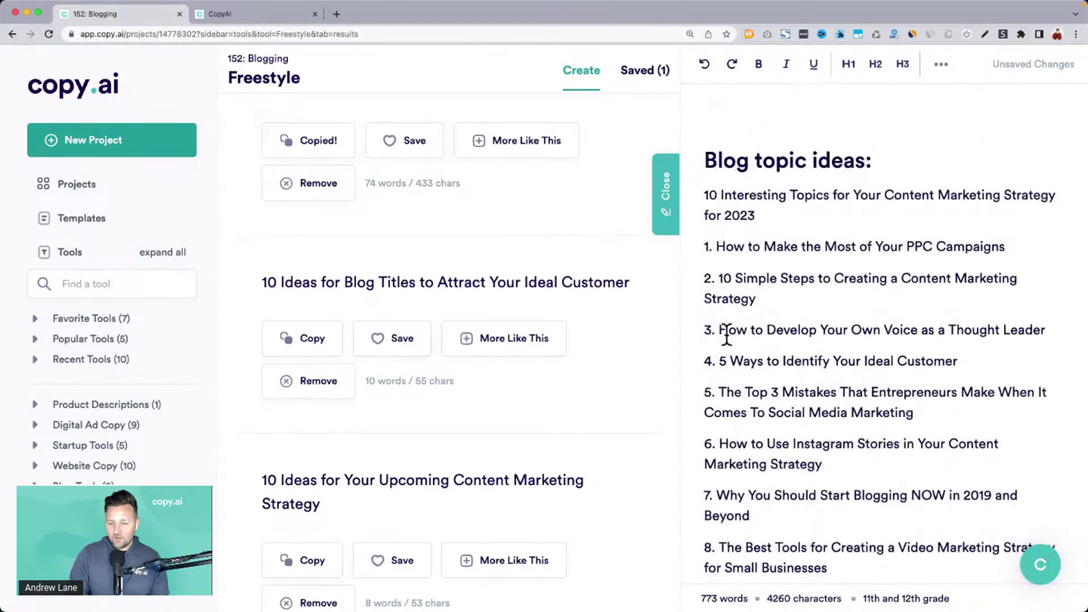
pyautogui.tripleClick(756, 334)
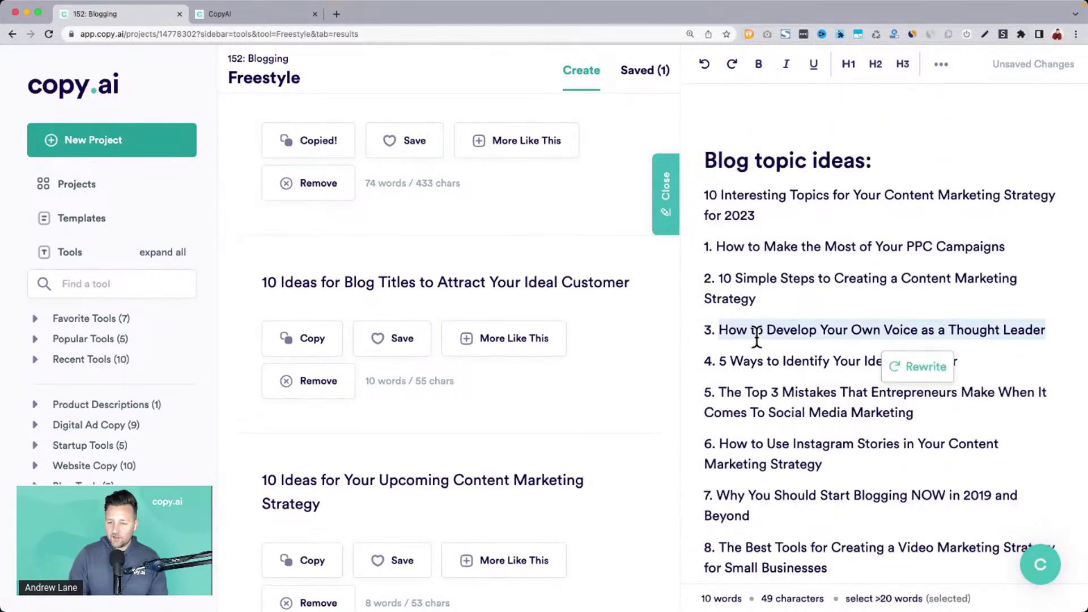
pyautogui.scroll(15, 513, 419)
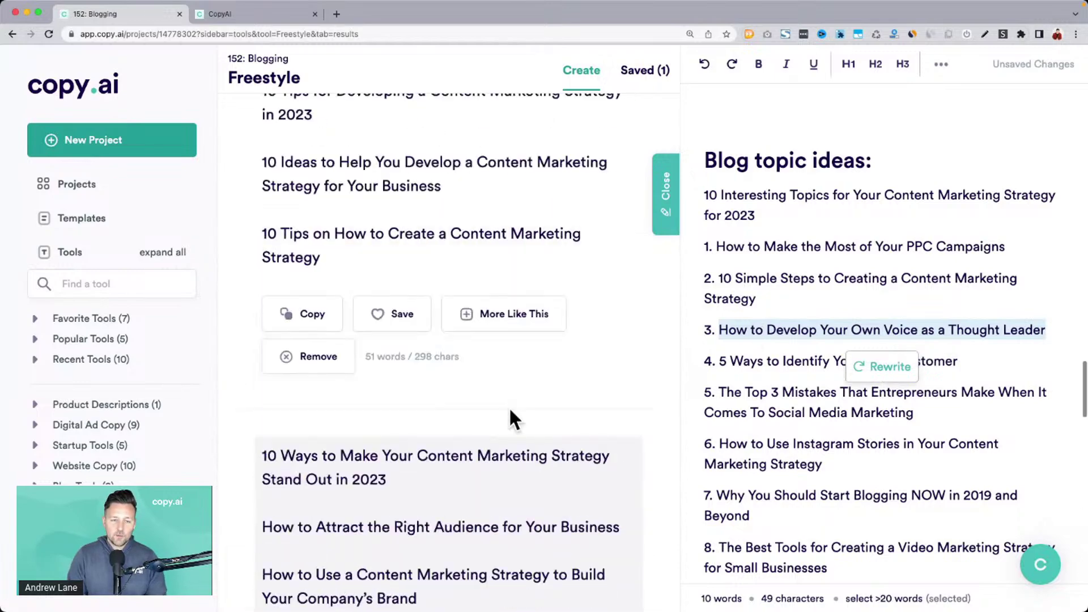
pyautogui.scroll(20, 513, 419)
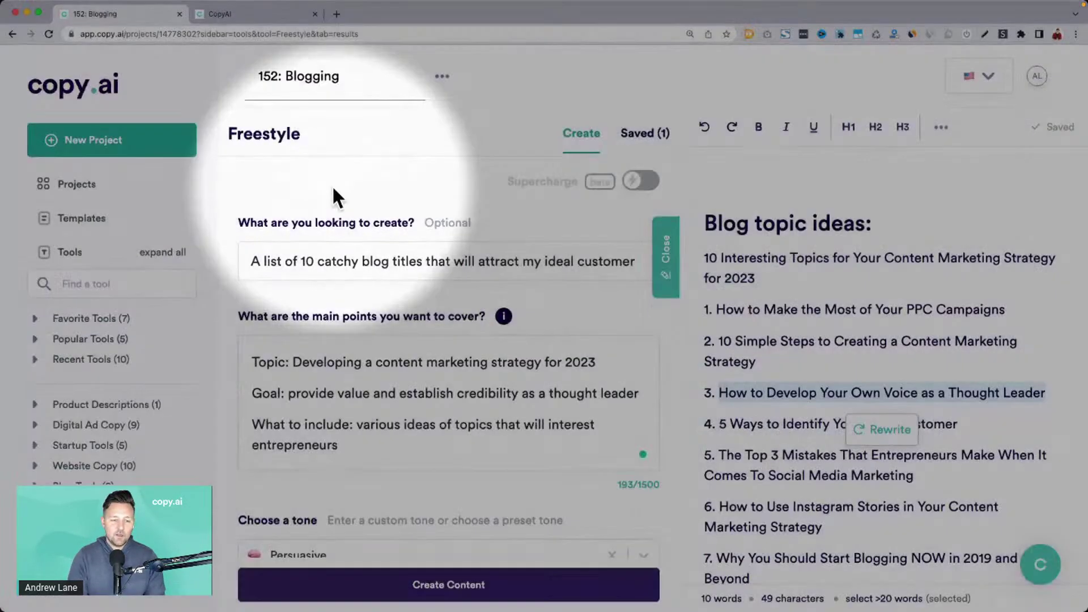
pyautogui.tripleClick(333, 262)
pyautogui.write('An outline for my blog article')
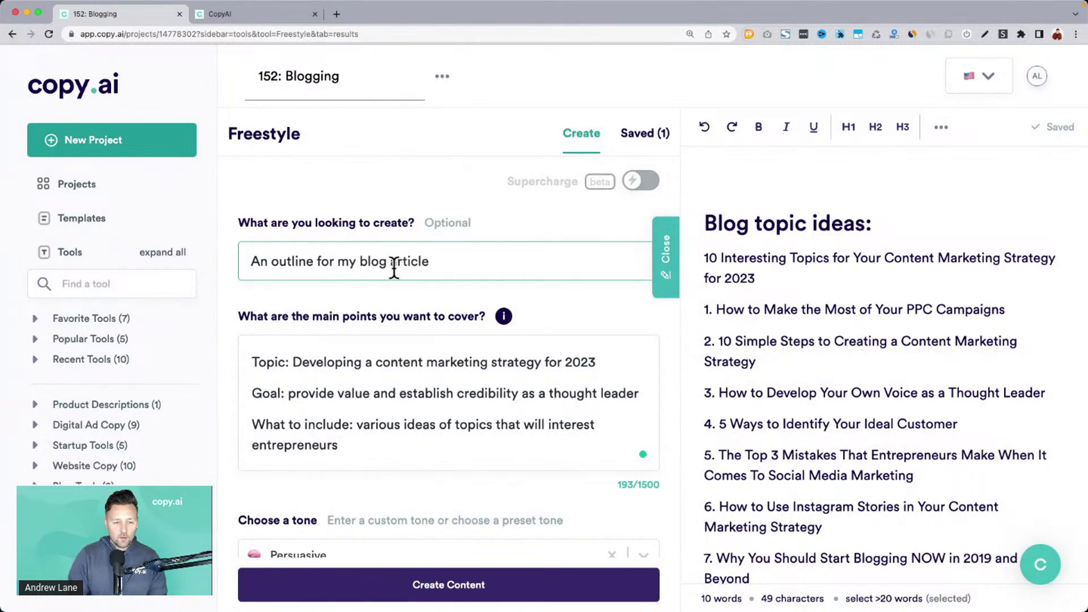
# Change what to create to "An outline of 7 sections for my blog article".
pyautogui.click(316, 262)
pyautogui.write('of ')
pyautogui.write('7 sectoi')
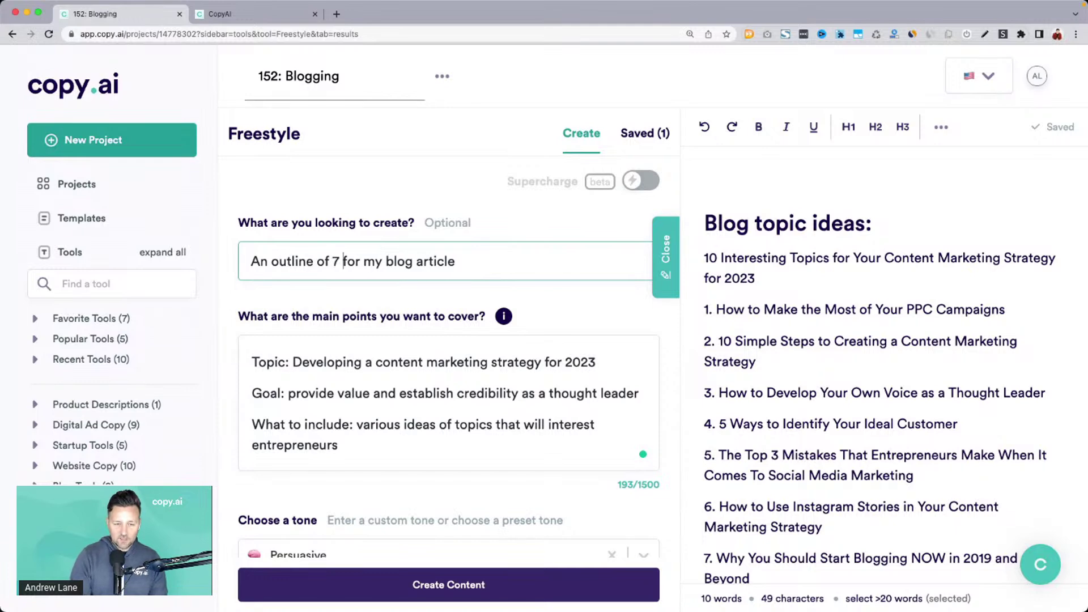
pyautogui.press('BackSpace')
pyautogui.press('BackSpace')
pyautogui.write('ions')
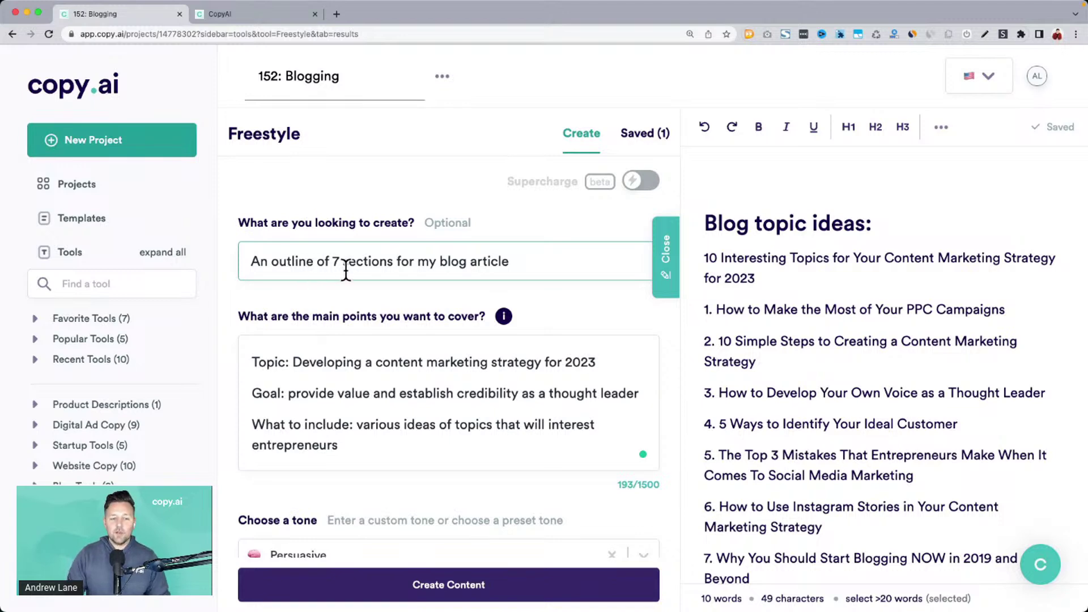
# Replace the topic in the main points with "How to Develop Your Own Voice as a Thought Leader" and remove the "What to include" line.
pyautogui.click(299, 353)
pyautogui.hotkey('shift', 'End')
pyautogui.hotkey('ctrl', 'v')
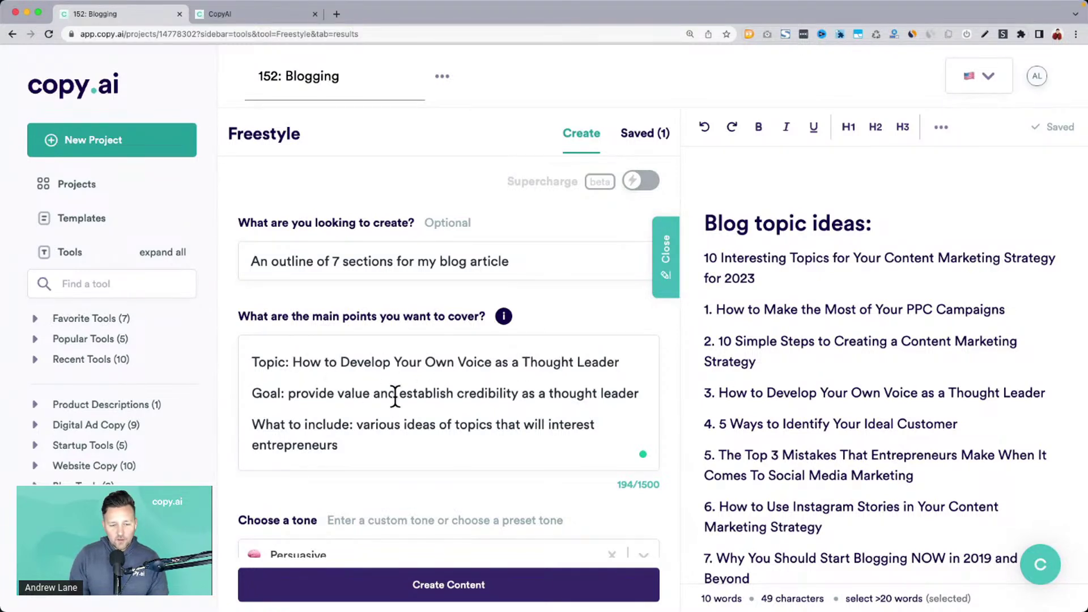
pyautogui.tripleClick(327, 433)
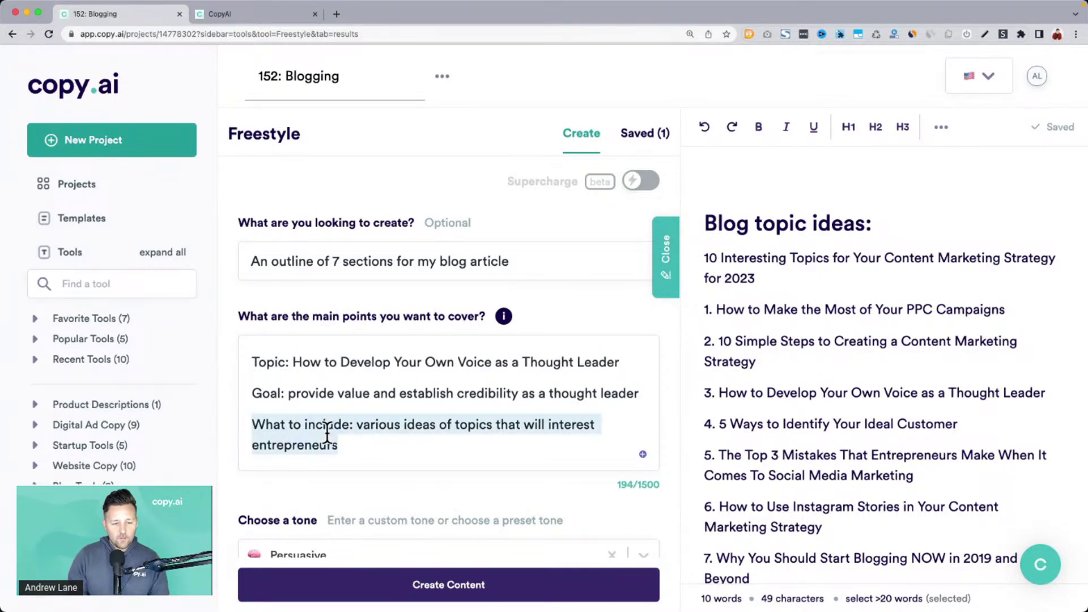
pyautogui.press('BackSpace')
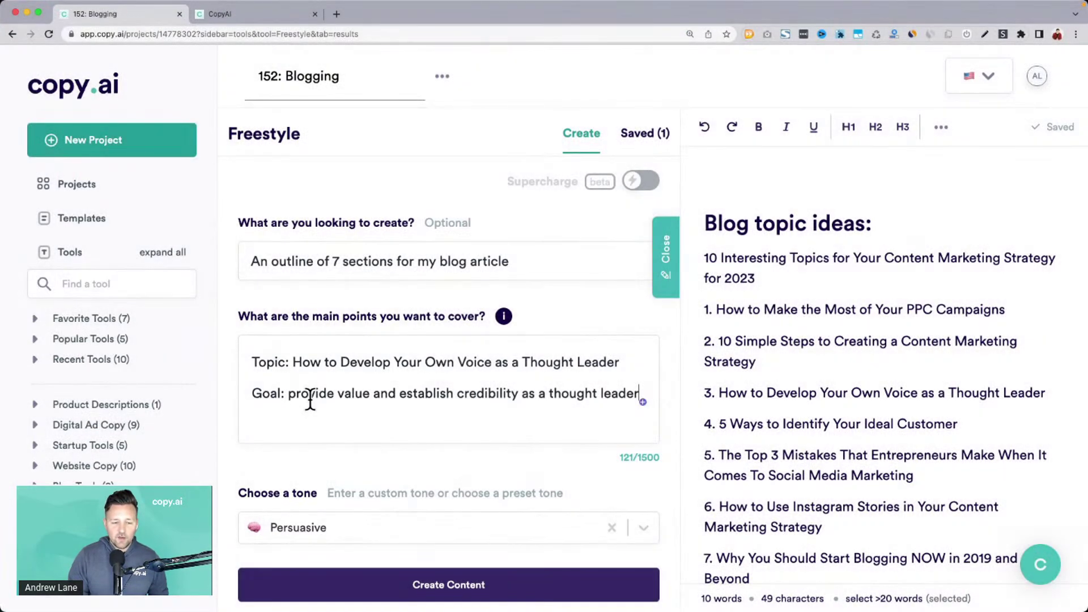
# Try to set a custom "educational" tone.
pyautogui.scroll(-1, 309, 397)
pyautogui.click(366, 492)
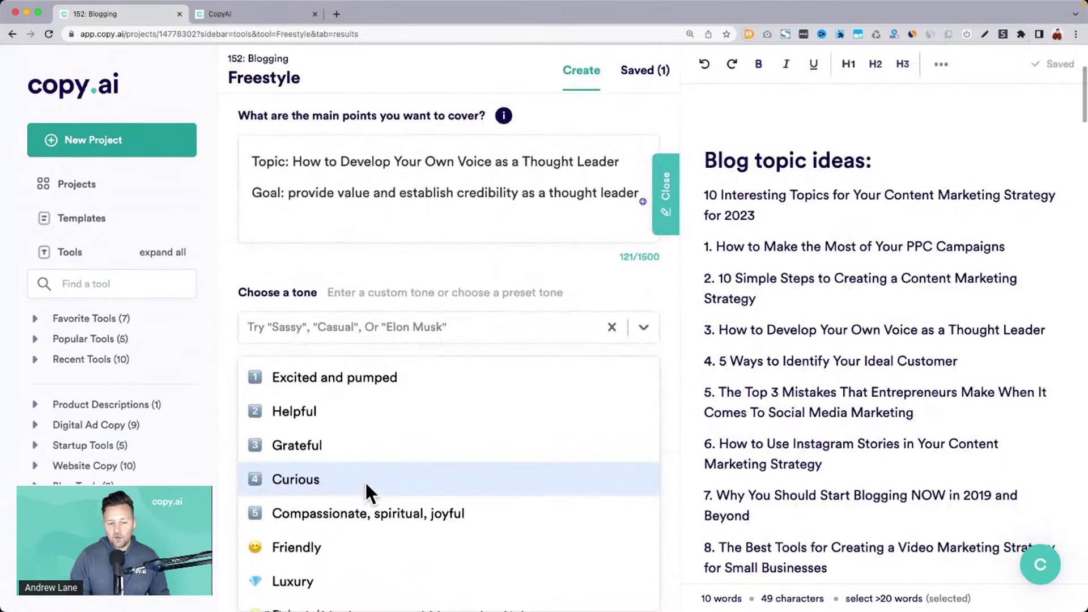
pyautogui.click(358, 327)
pyautogui.write('educational')
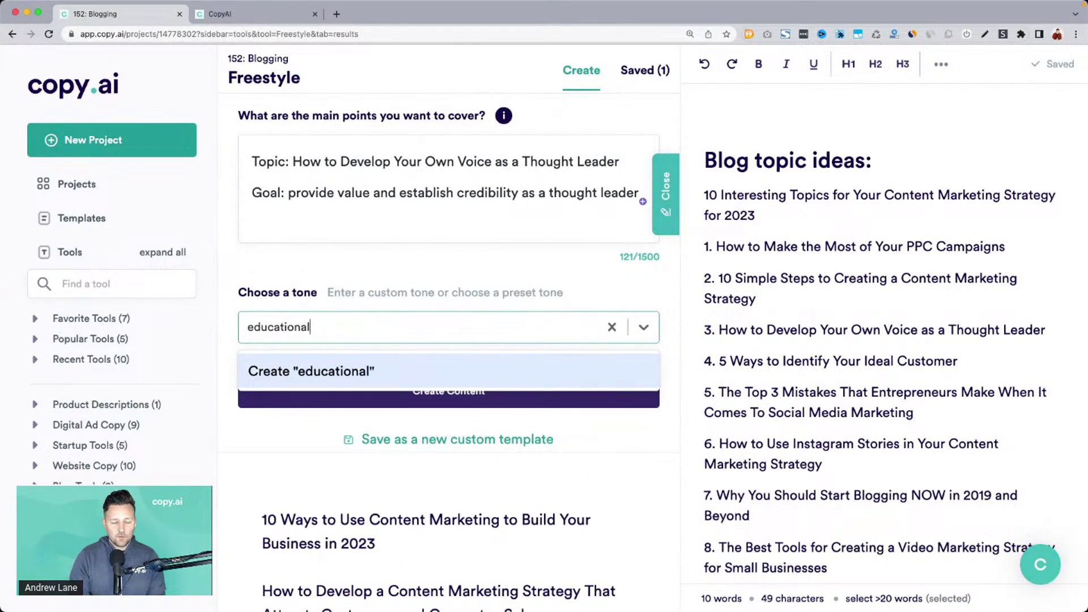
pyautogui.click(287, 369)
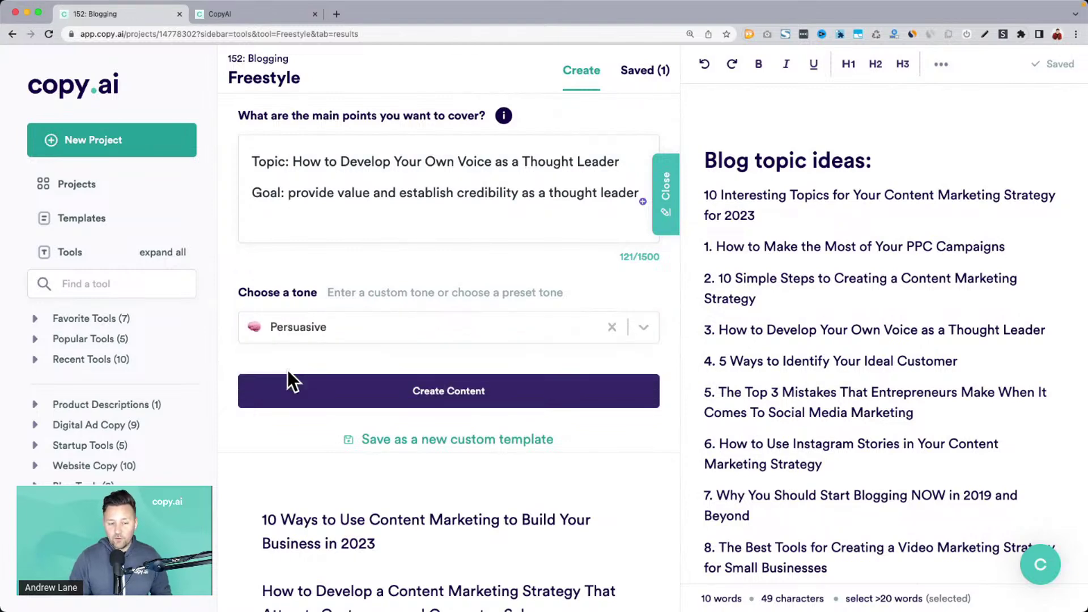
# Set a custom tone of "Helpful, relaxed, personable" and generate the blog article outlines.
pyautogui.click(296, 340)
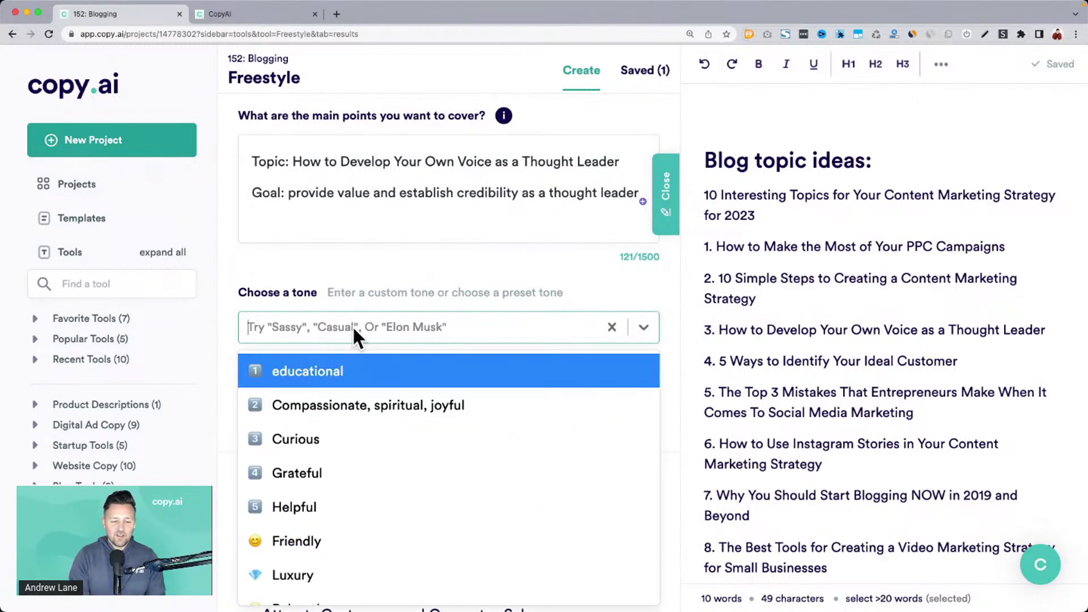
pyautogui.write('Helpful, rel')
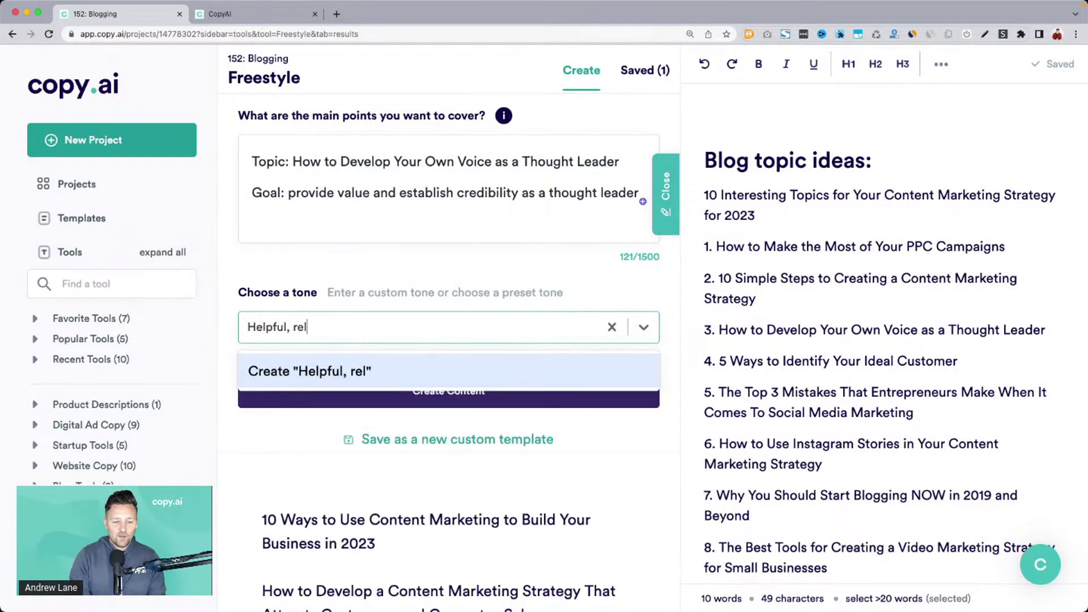
pyautogui.write('axed, pers')
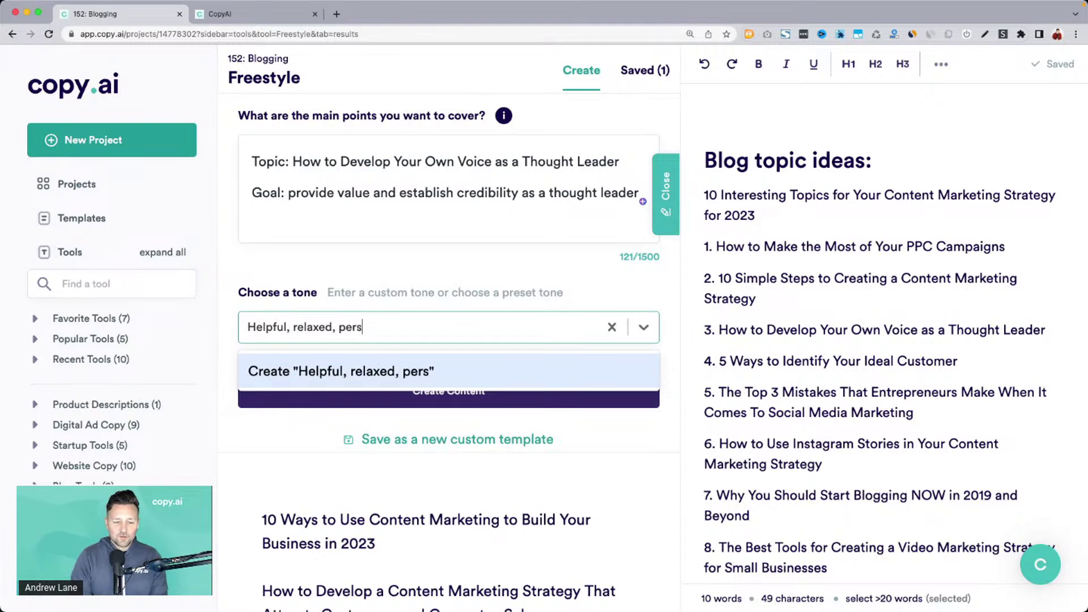
pyautogui.write('onable')
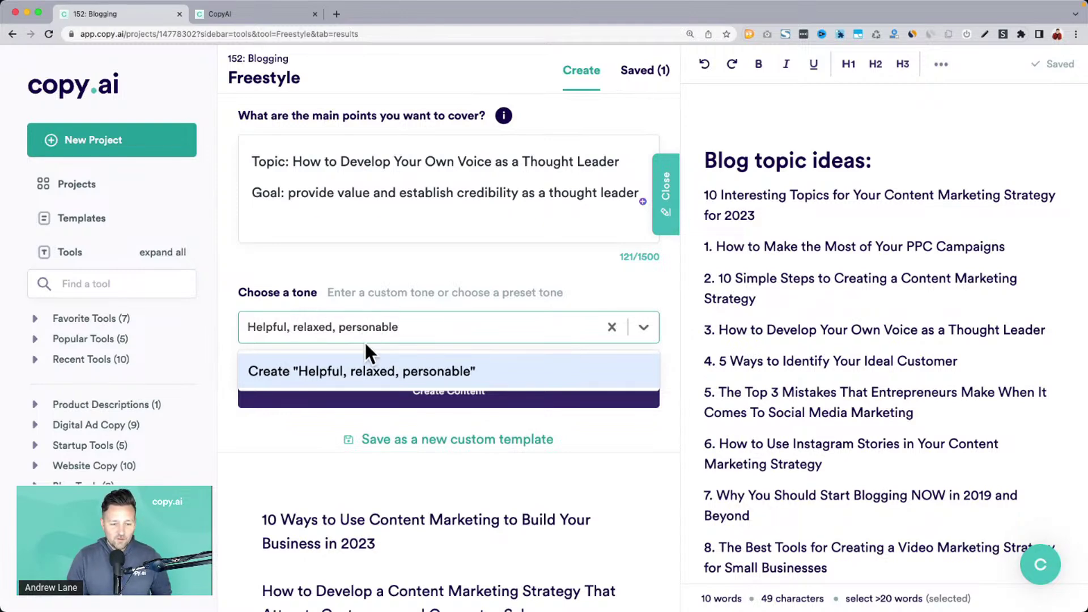
pyautogui.click(414, 374)
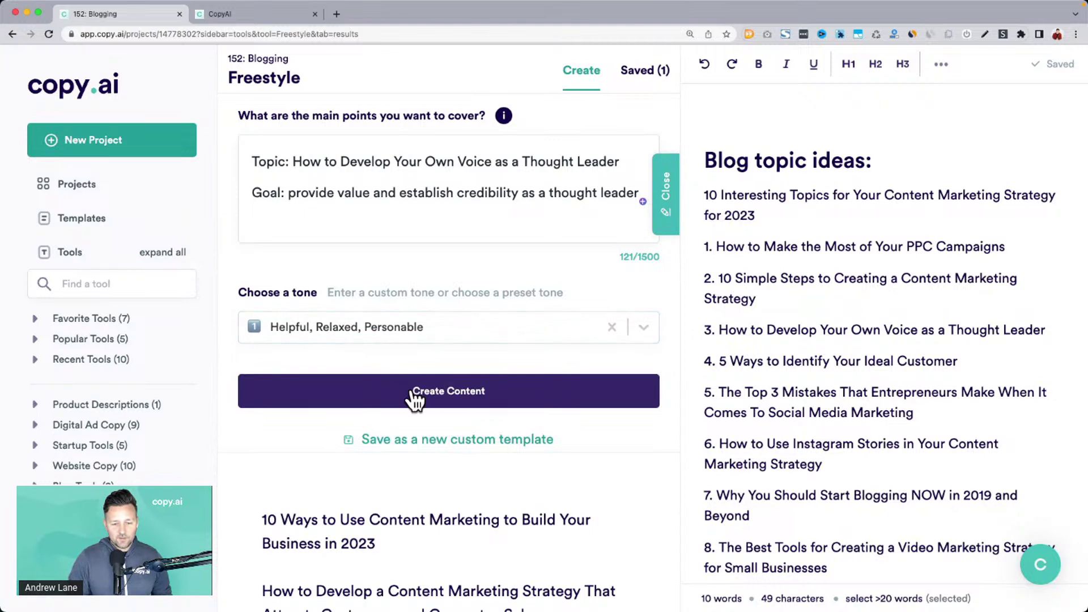
pyautogui.click(420, 391)
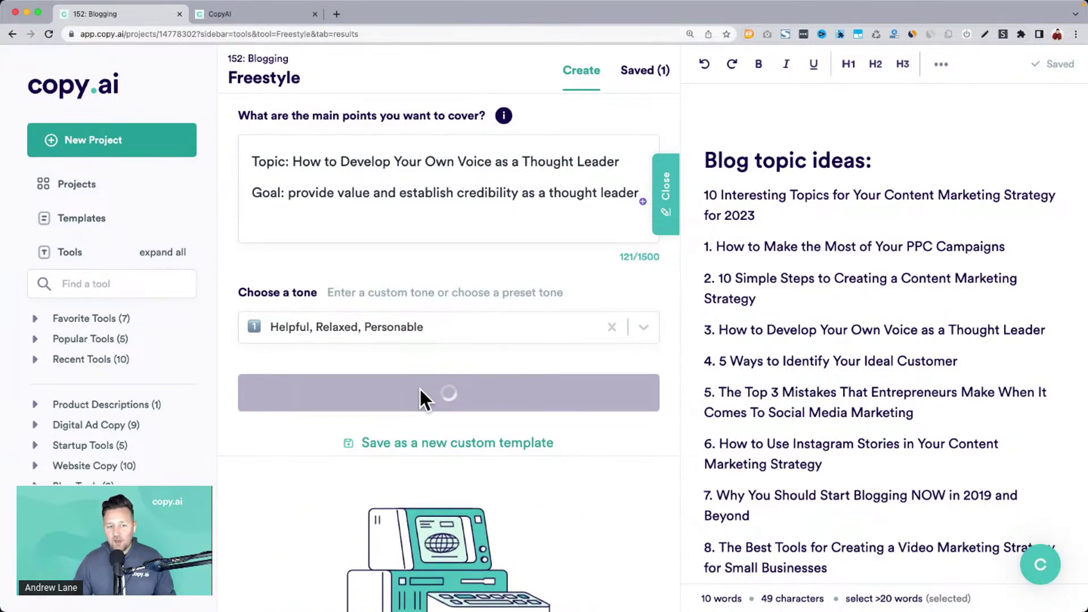
# Examine the generated seven-section outlines, comparing the section headings on developing a voice with the question-style sections on thought leadership.
pyautogui.scroll(1, 419, 386)
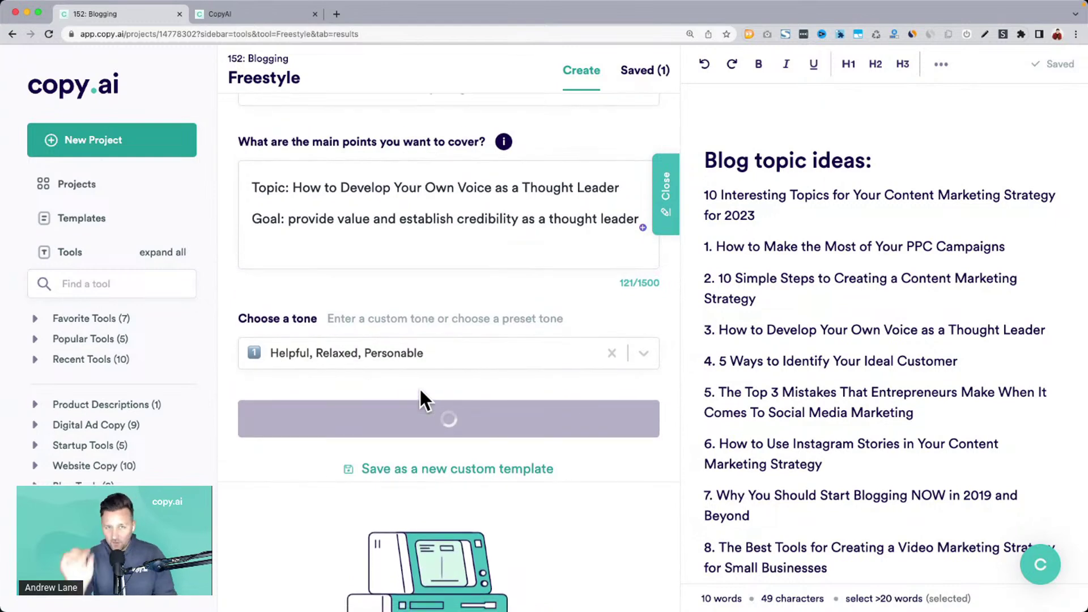
pyautogui.scroll(1, 420, 391)
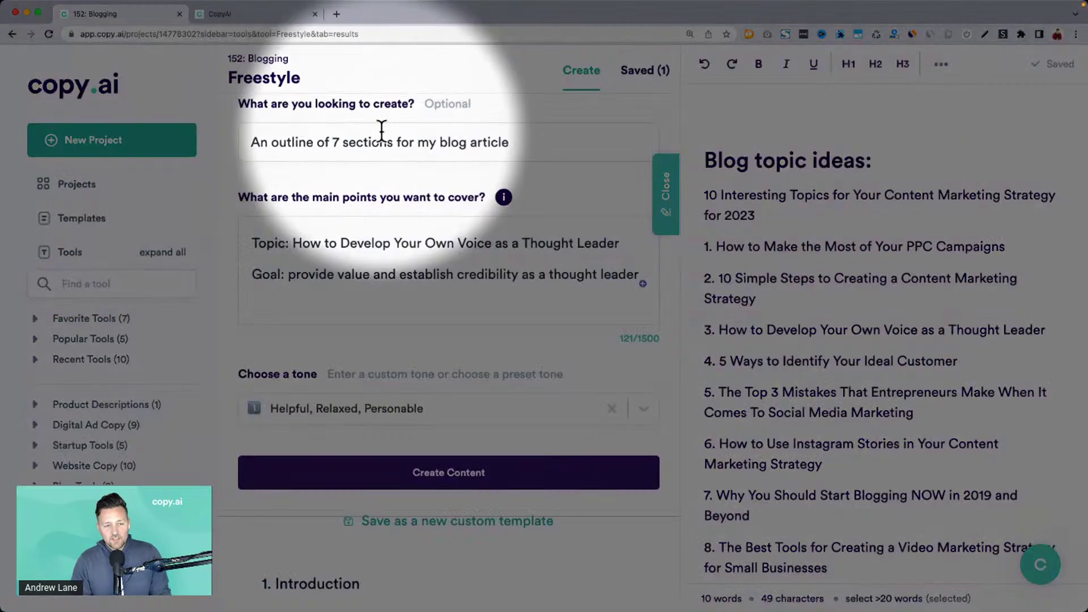
pyautogui.scroll(-5, 418, 195)
pyautogui.scroll(-7, 418, 195)
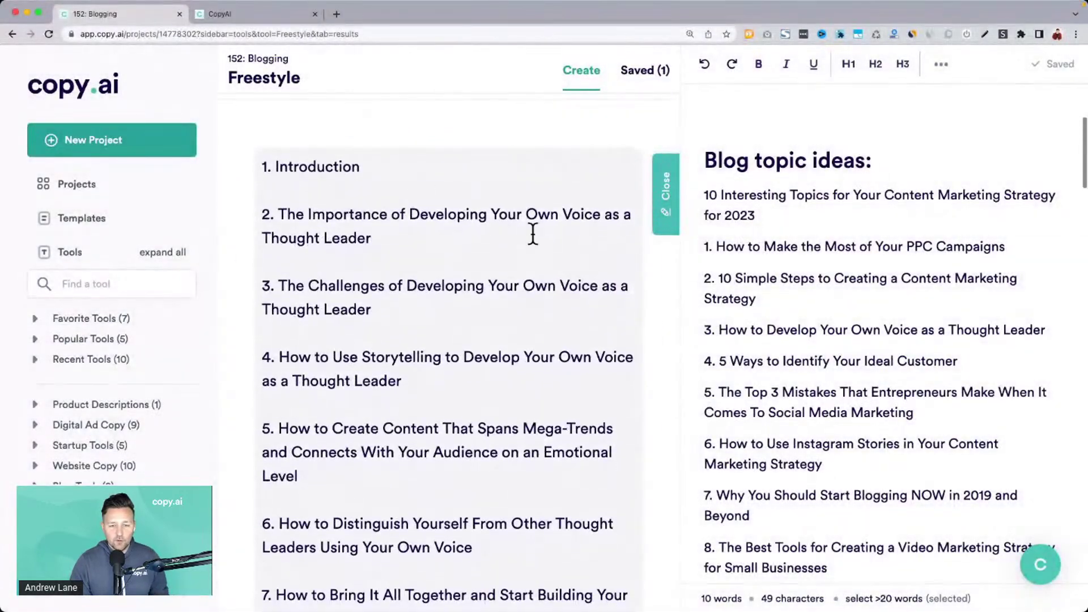
pyautogui.moveTo(301, 279); pyautogui.dragTo(451, 287)
pyautogui.moveTo(312, 357); pyautogui.dragTo(413, 371)
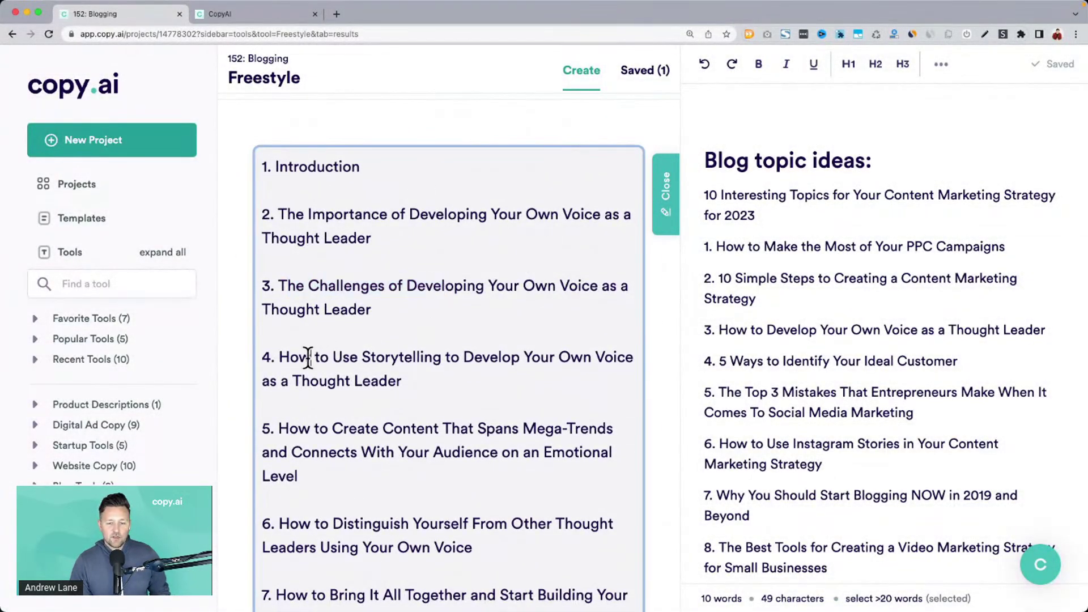
pyautogui.scroll(-2, 414, 371)
pyautogui.scroll(-1, 415, 371)
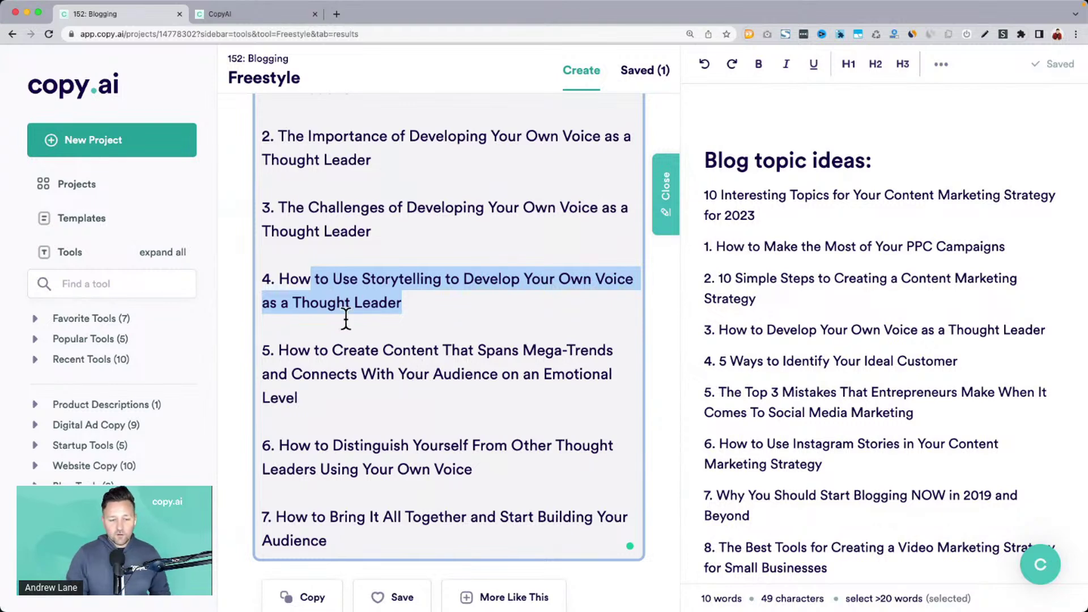
pyautogui.scroll(-1, 340, 320)
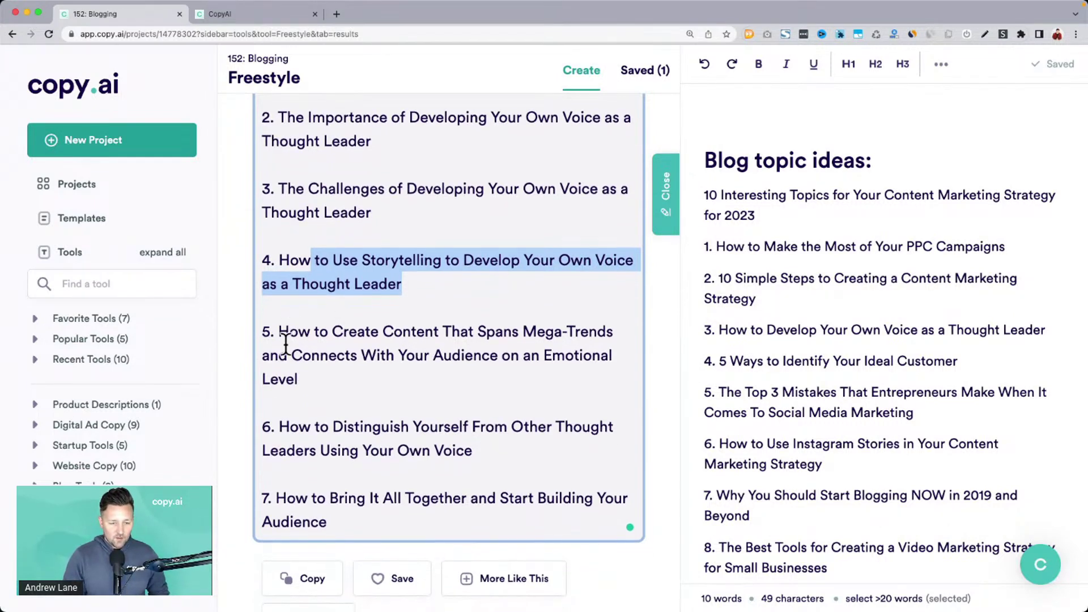
pyautogui.scroll(-2, 285, 343)
pyautogui.moveTo(303, 348); pyautogui.dragTo(451, 377)
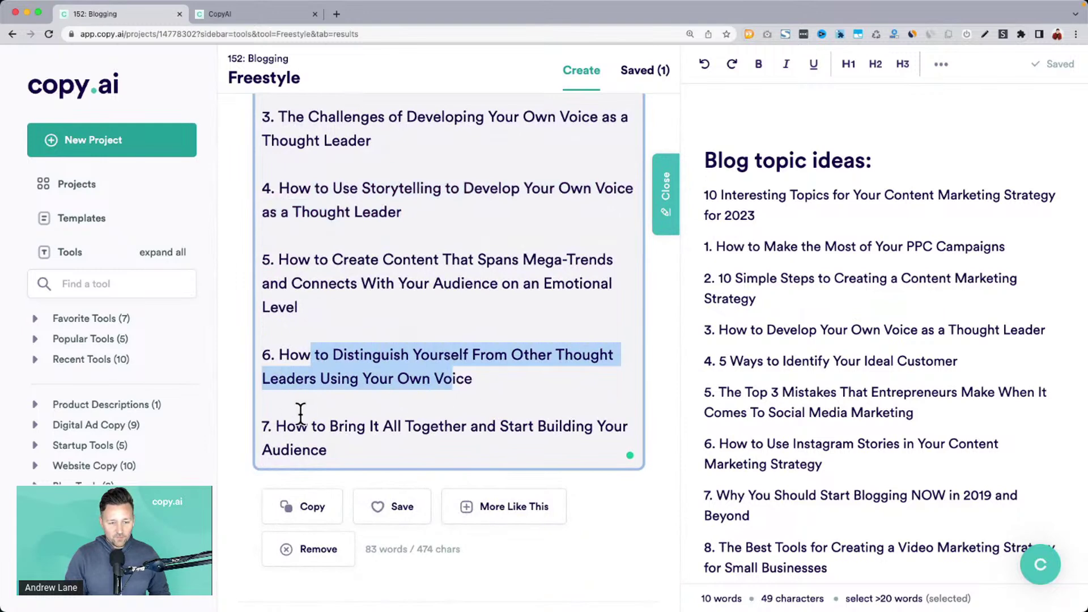
pyautogui.moveTo(312, 426); pyautogui.dragTo(393, 481)
pyautogui.scroll(-10, 391, 478)
pyautogui.scroll(-2, 389, 474)
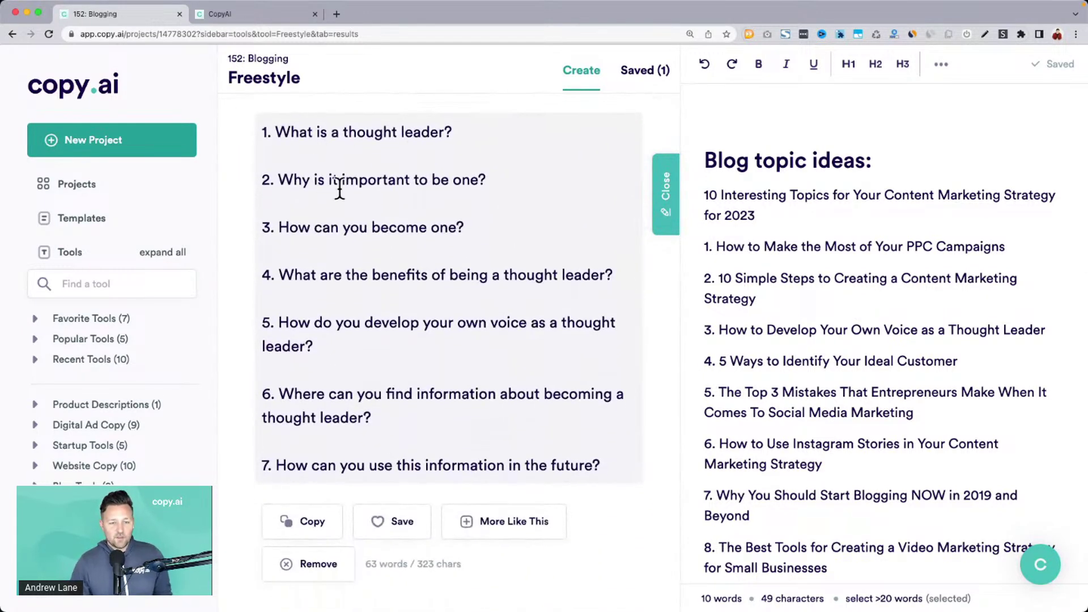
pyautogui.scroll(-1, 381, 340)
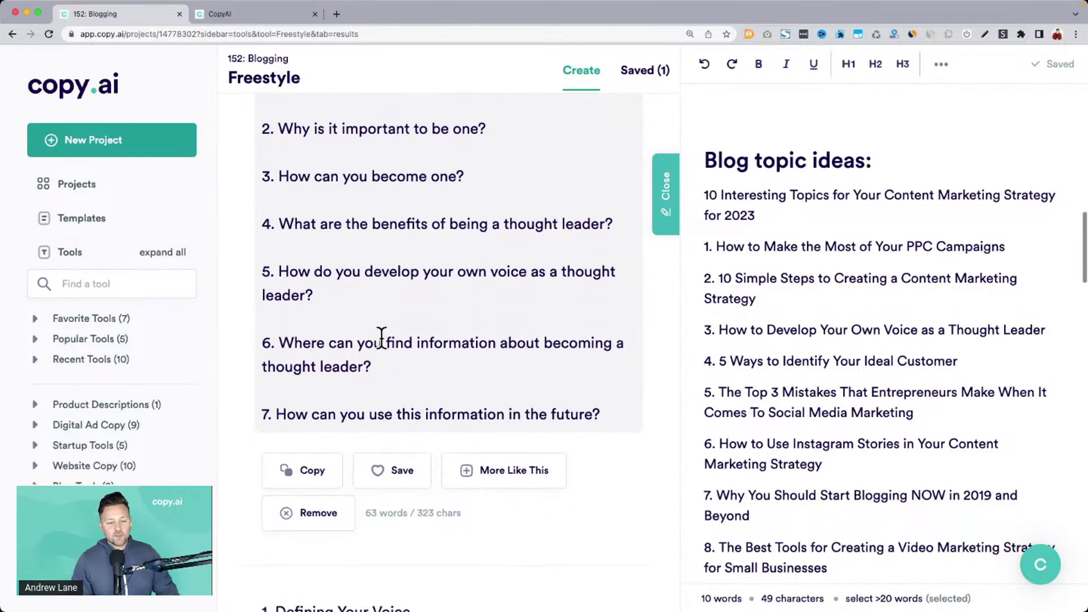
pyautogui.scroll(-1, 381, 338)
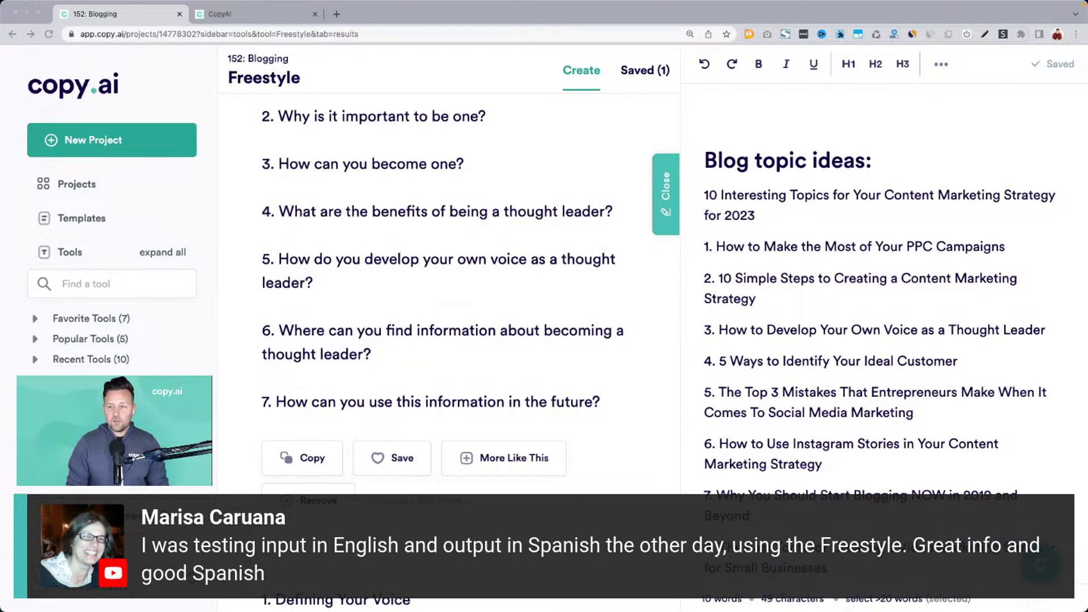
# View the input and output language settings and close them without changing anything.
pyautogui.scroll(-10, 620, 406)
pyautogui.scroll(4, 620, 397)
pyautogui.scroll(15, 620, 394)
pyautogui.scroll(-1, 626, 369)
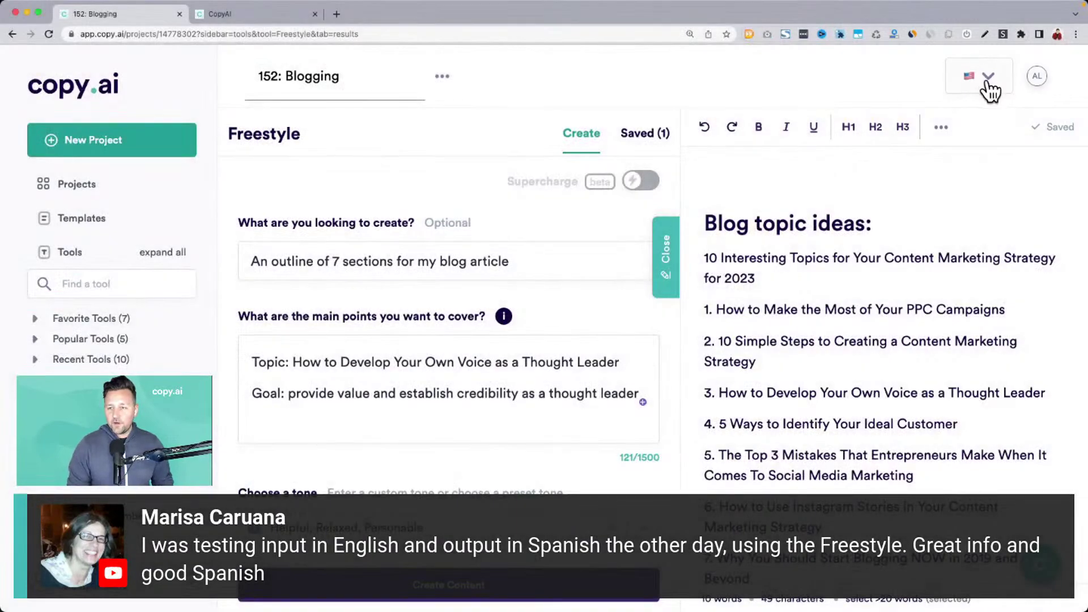
pyautogui.click(988, 80)
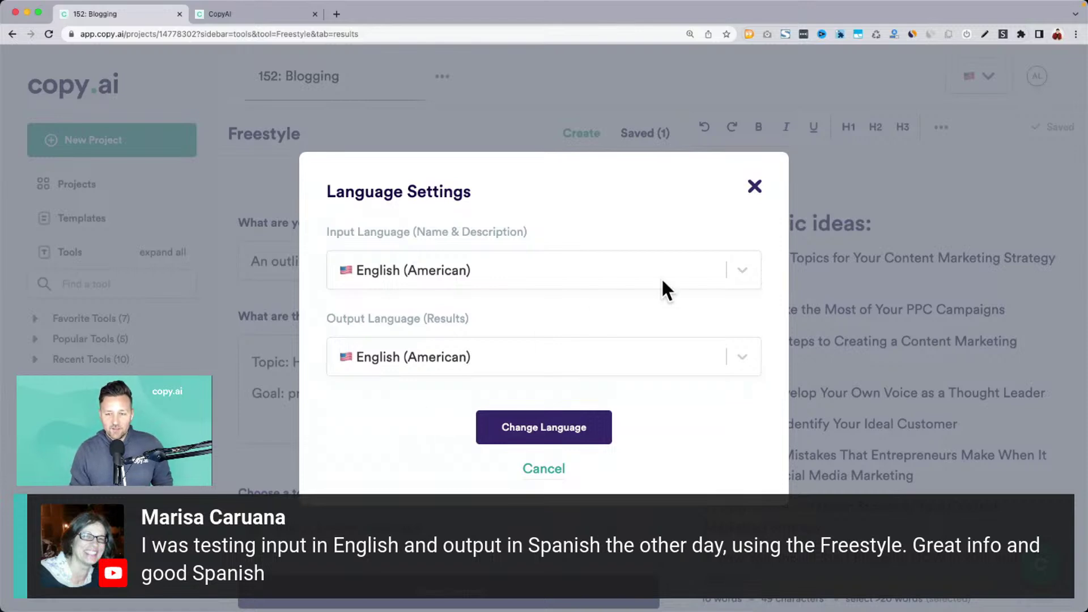
pyautogui.click(753, 188)
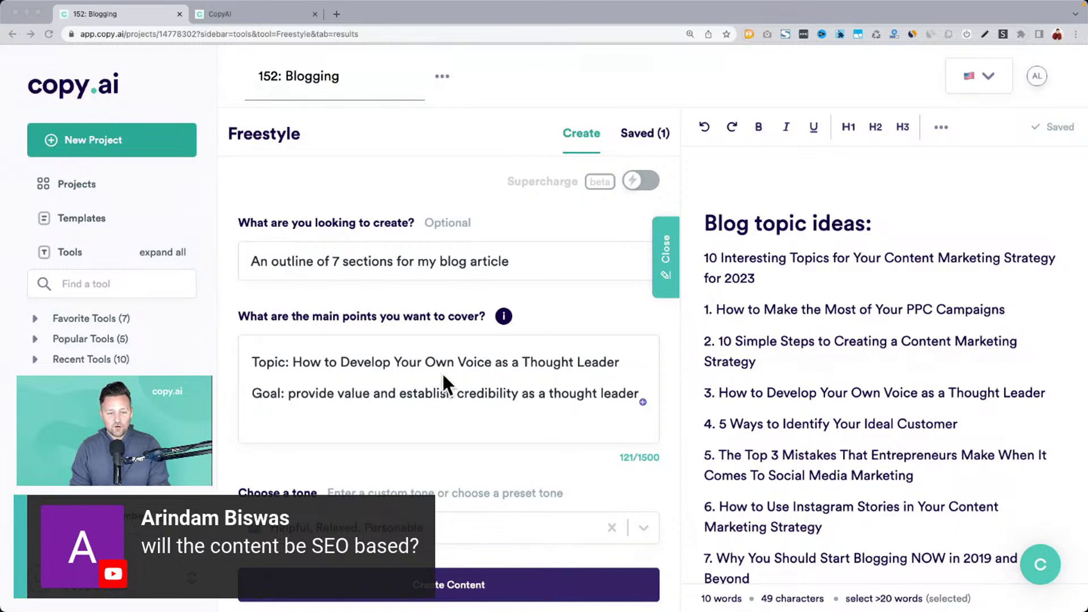
# Search the tools for "key" and open the Keyword Generator.
pyautogui.click(292, 362)
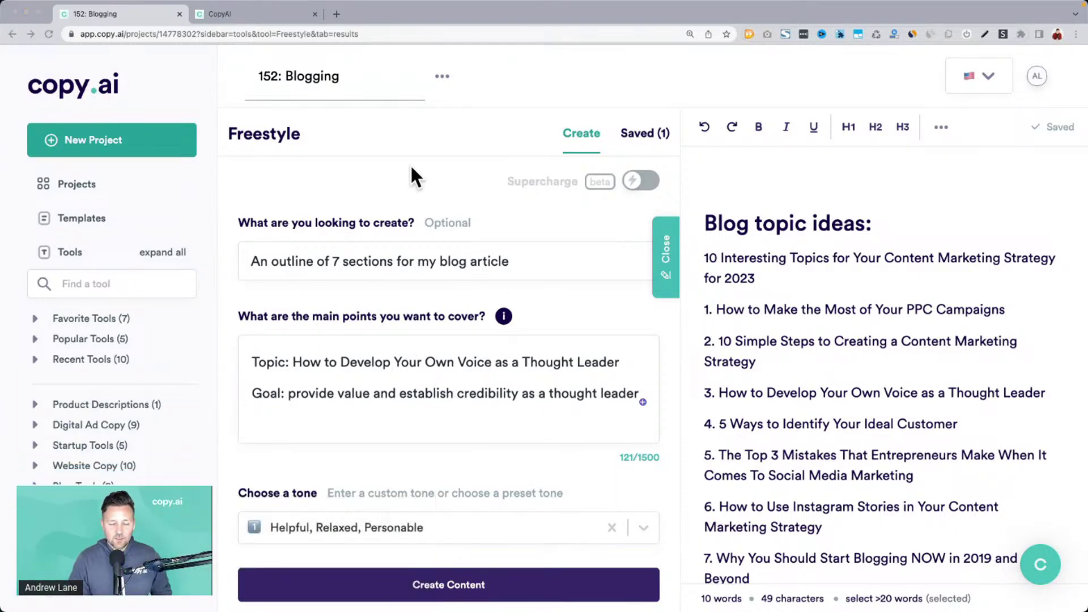
pyautogui.click(136, 283)
pyautogui.write('key')
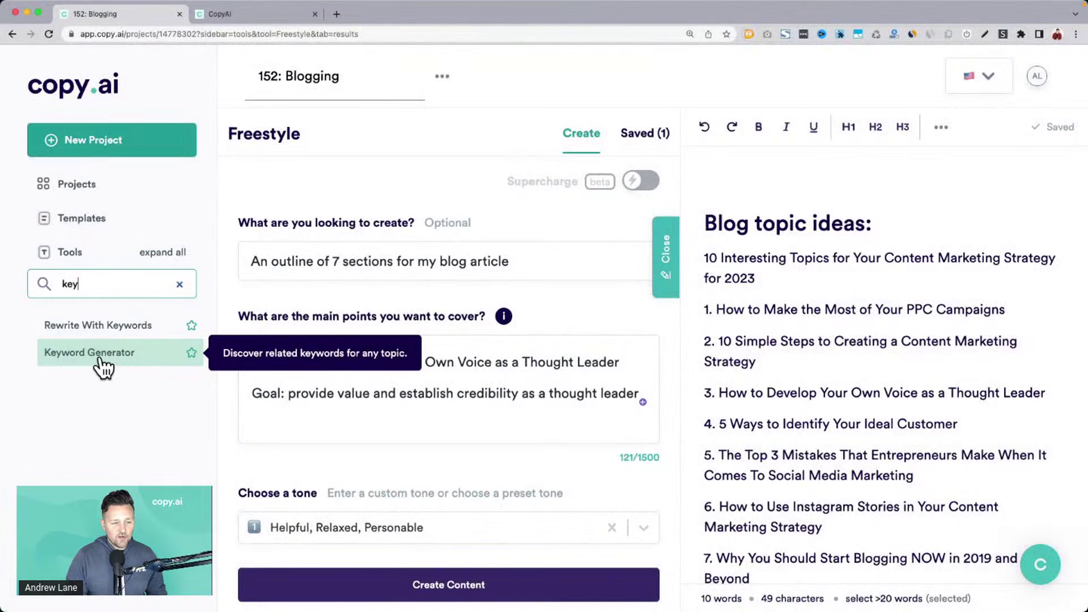
pyautogui.click(103, 367)
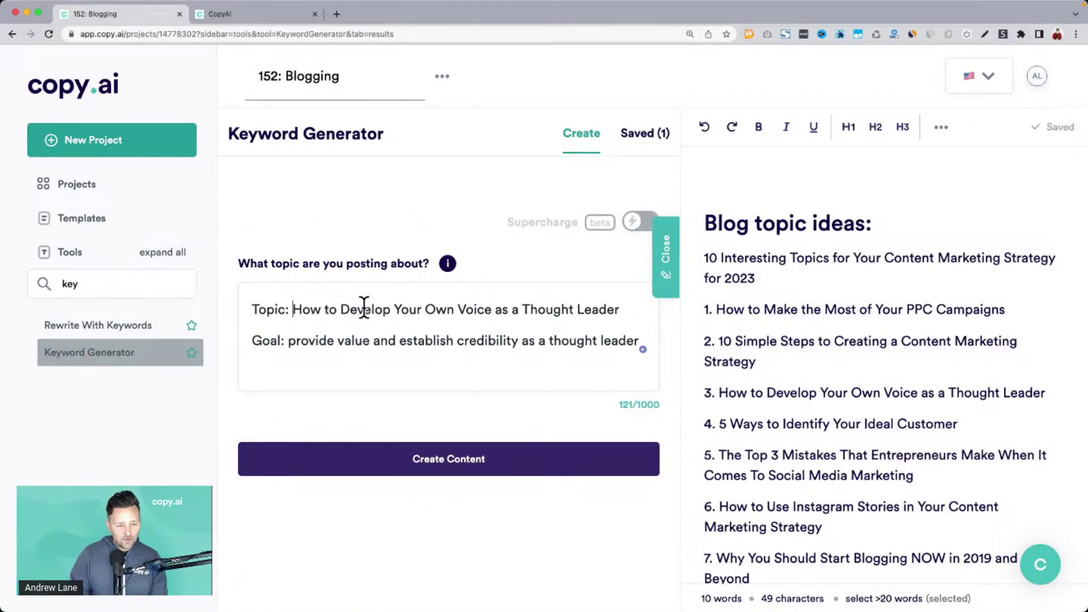
# Remove the "Topic:" label and the goal line, leaving only "How to Develop Your Own Voice as a Thought Leader" as the topic.
pyautogui.press('shift+super+Left')
pyautogui.press('BackSpace')
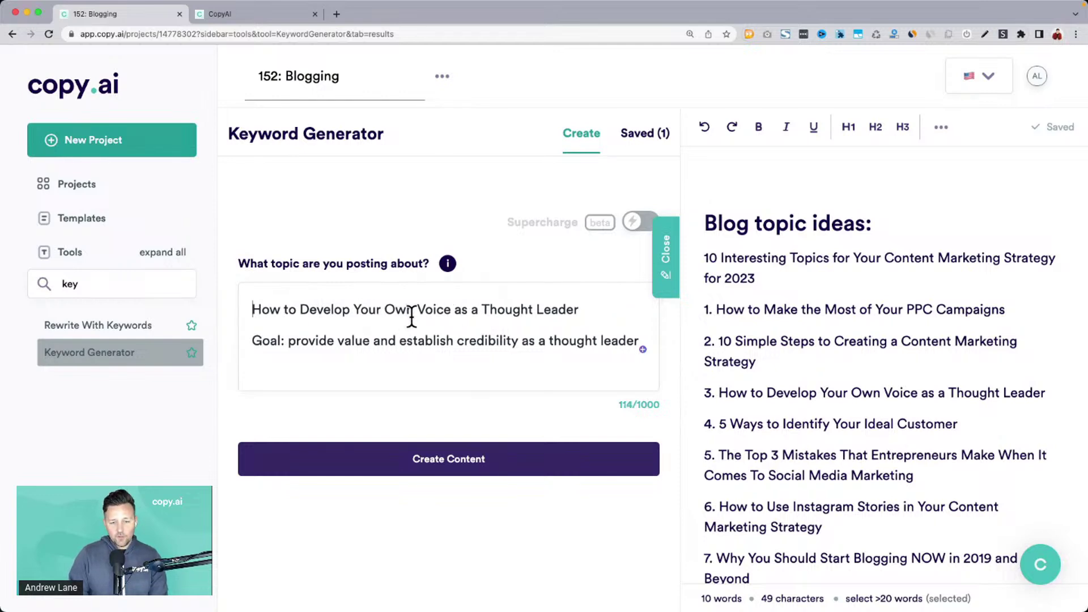
pyautogui.doubleClick(290, 343)
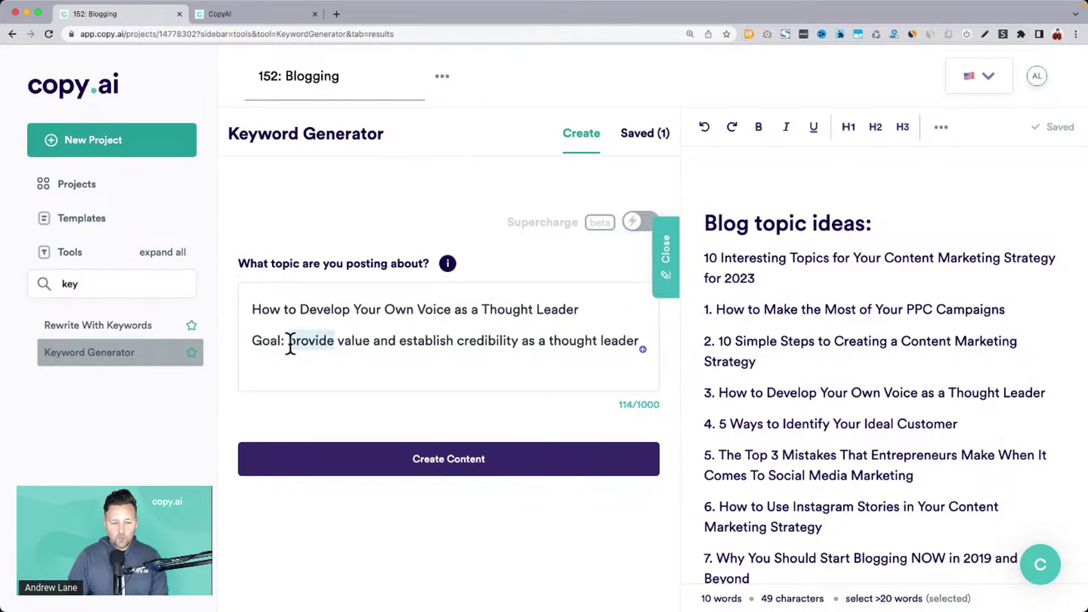
pyautogui.tripleClick(290, 343)
pyautogui.press('BackSpace')
pyautogui.press('BackSpace')
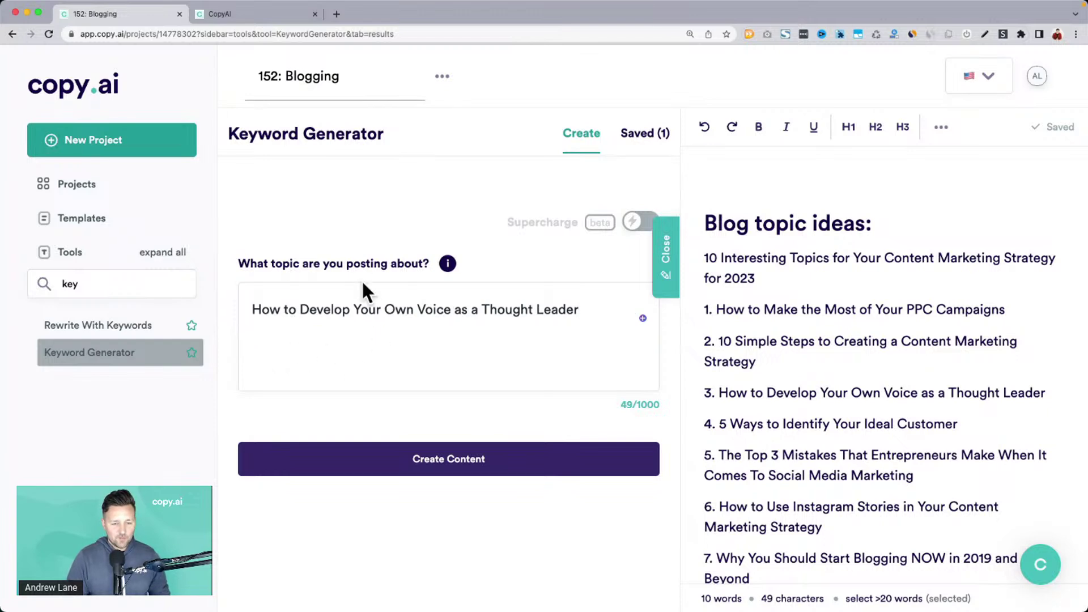
# Generate keywords for the thought leader topic and review the resulting keyword lists.
pyautogui.click(408, 465)
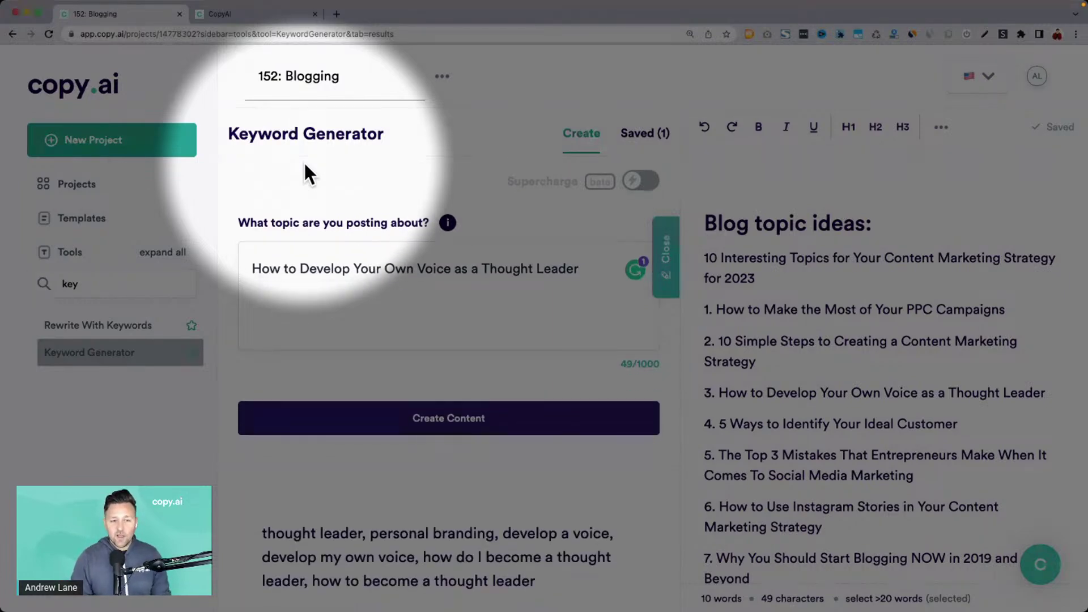
pyautogui.scroll(-3, 403, 214)
pyautogui.scroll(-4, 403, 214)
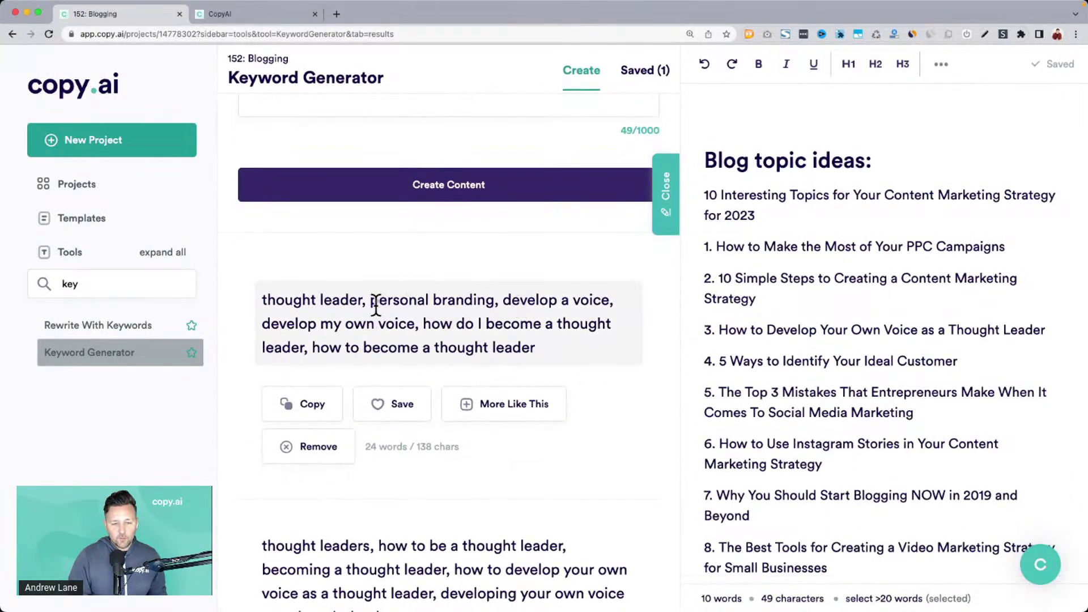
# Copy the first generated keyword list, which starts with "thought leader, personal branding".
pyautogui.moveTo(265, 303); pyautogui.dragTo(543, 347)
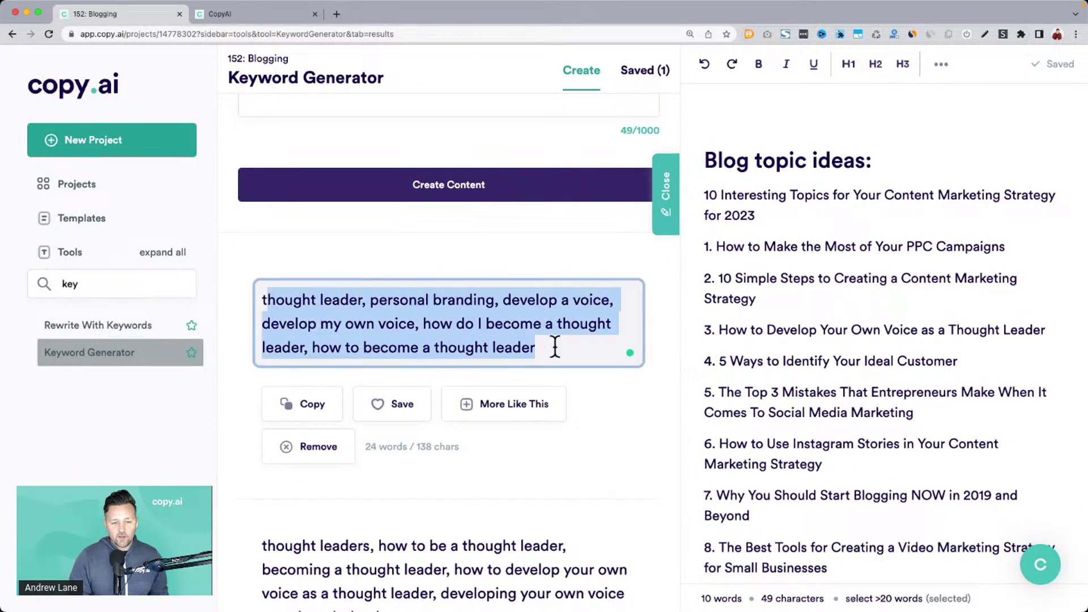
pyautogui.scroll(-3, 567, 349)
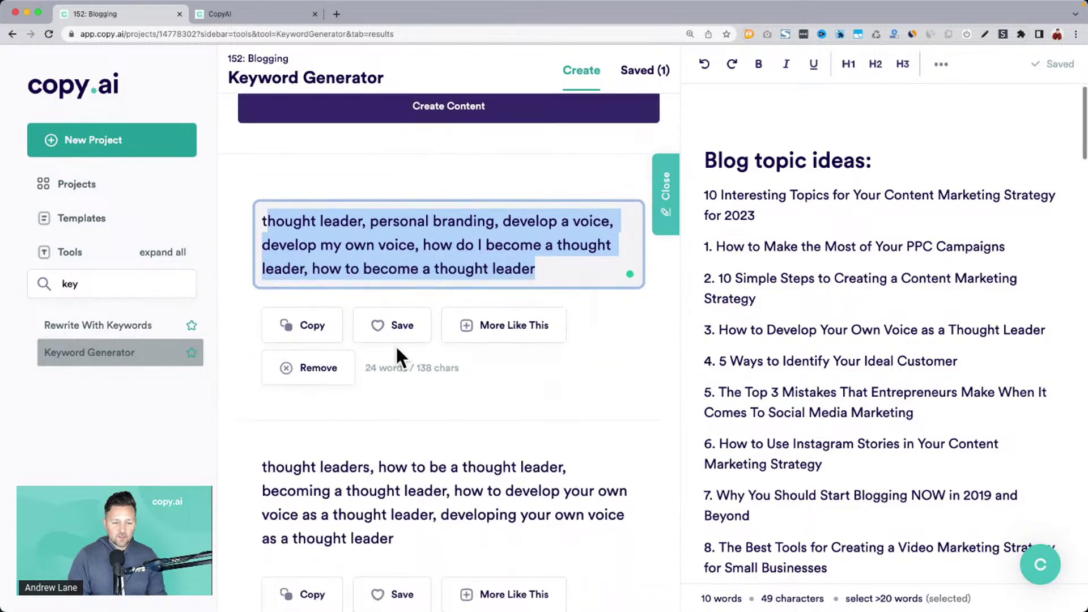
pyautogui.click(309, 329)
# Add a line reading "Keywords:" followed by the copied keyword list below topic idea 3 in the document.
pyautogui.click(833, 292)
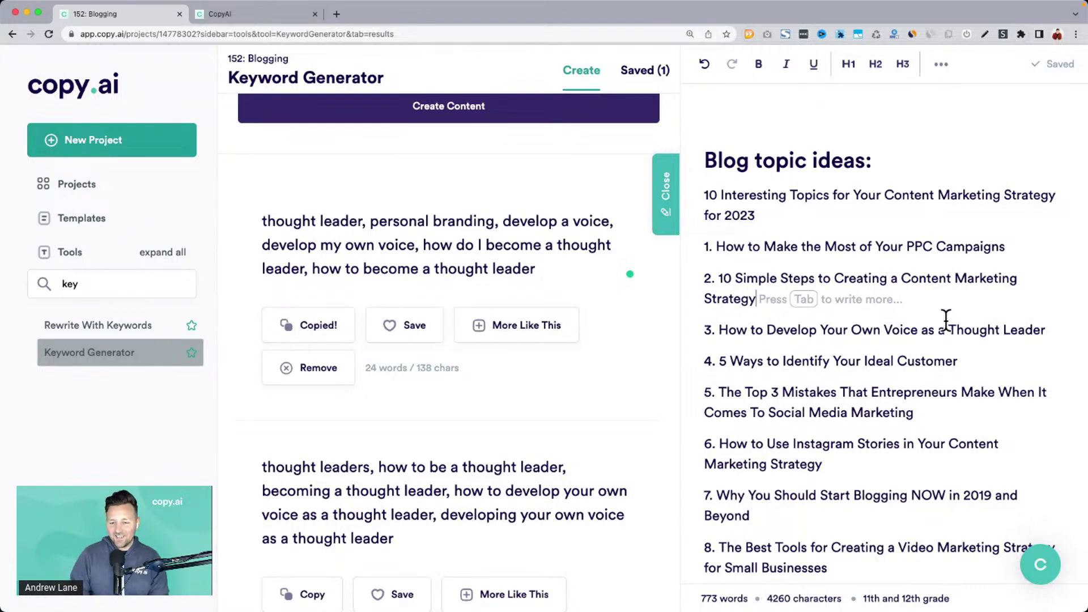
pyautogui.click(859, 359)
pyautogui.scroll(-1, 861, 358)
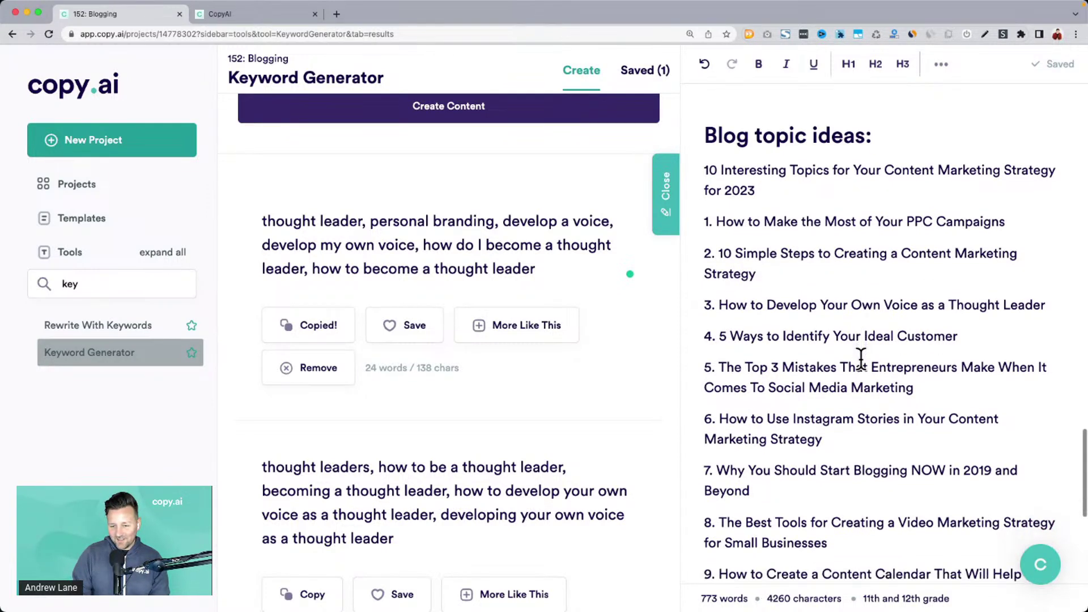
pyautogui.scroll(-1, 861, 357)
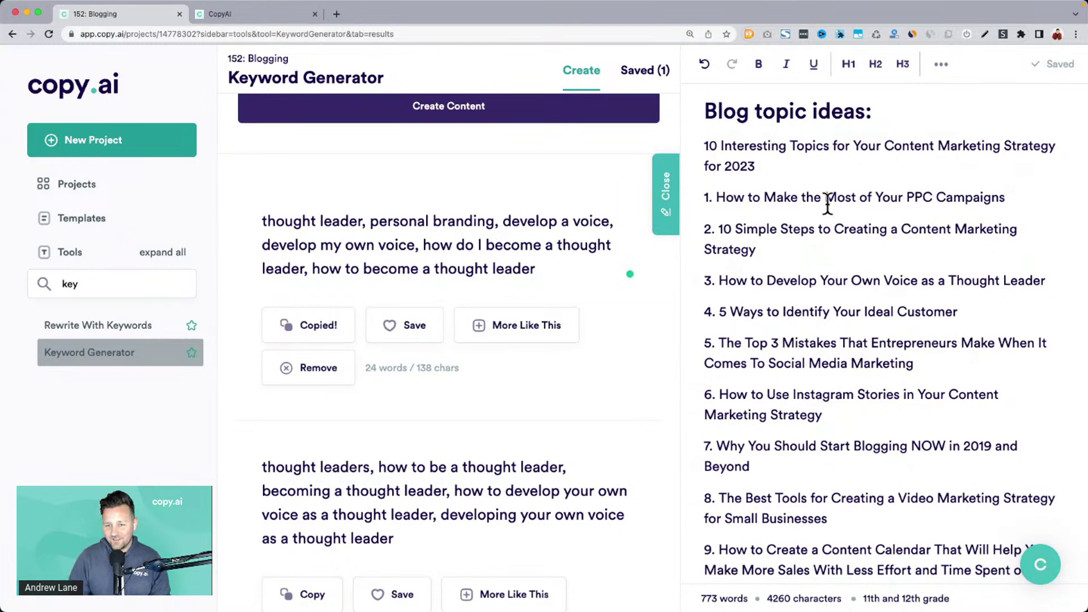
pyautogui.click(1059, 276)
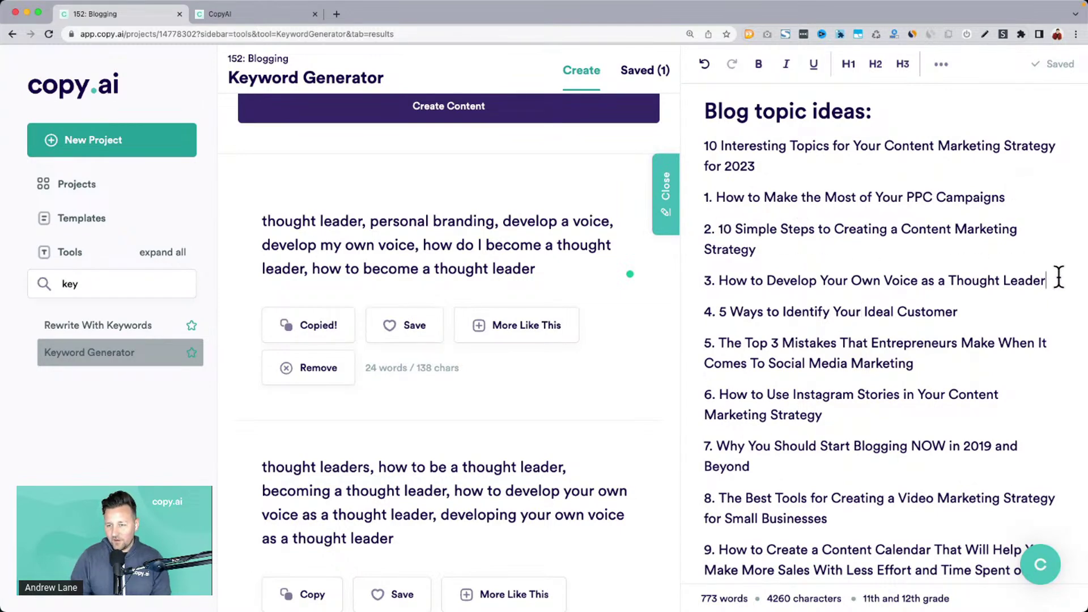
pyautogui.press('Return')
pyautogui.write('Keywords')
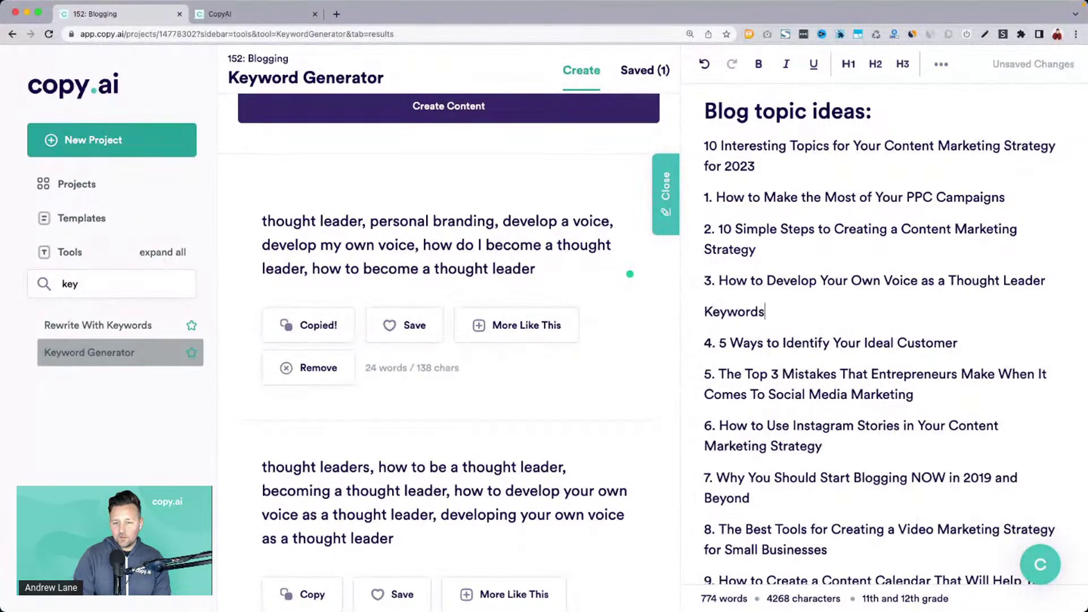
pyautogui.write(':')
pyautogui.press('super+v')
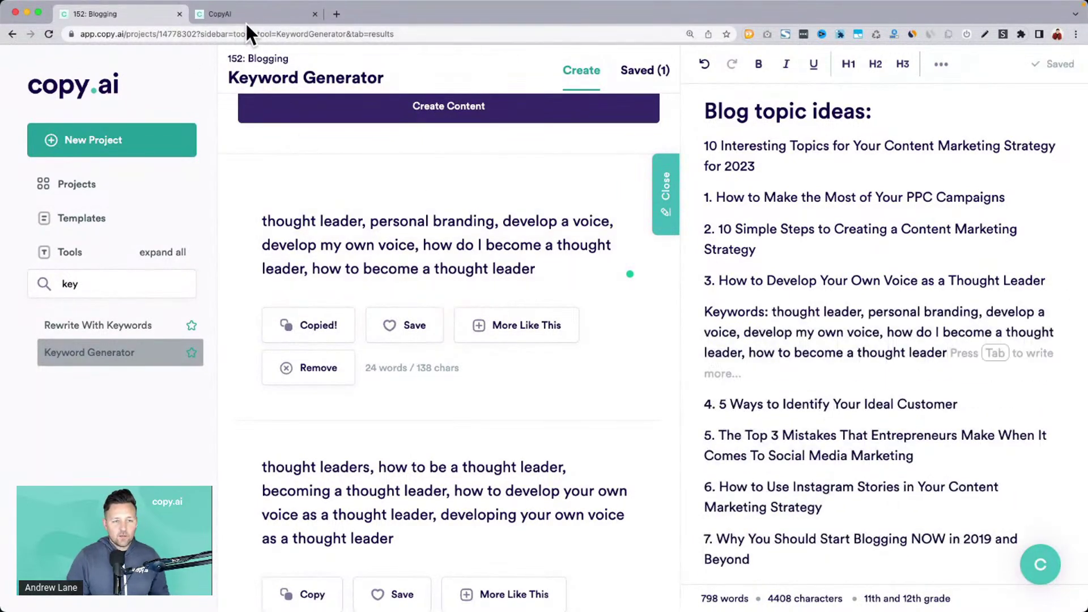
# In the other Copy.ai tab, start a new project from the Discount Or Special Promotion template for social media content.
pyautogui.click(266, 16)
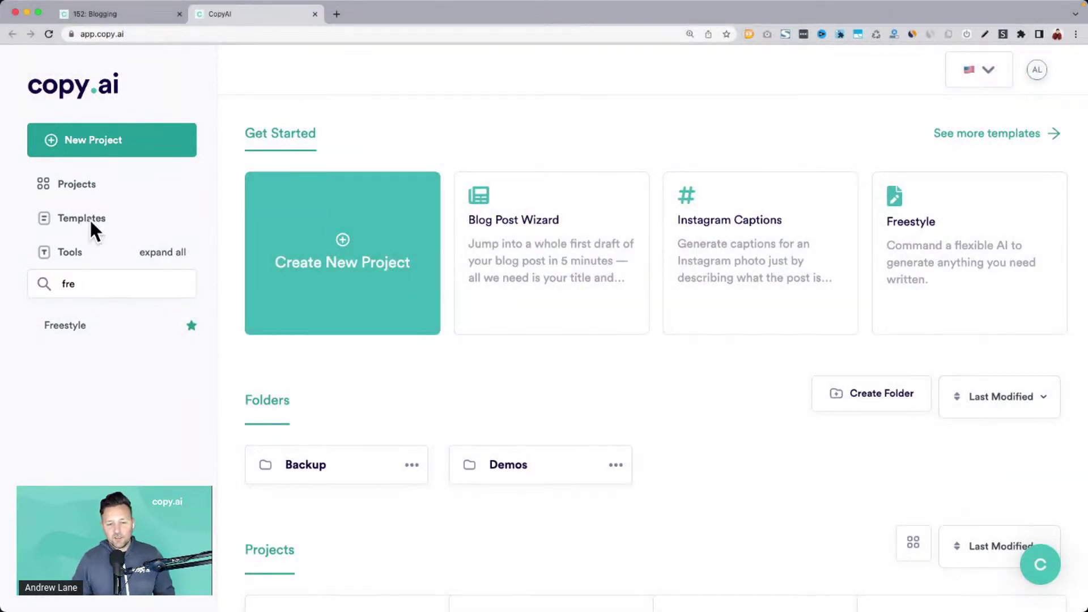
pyautogui.click(90, 219)
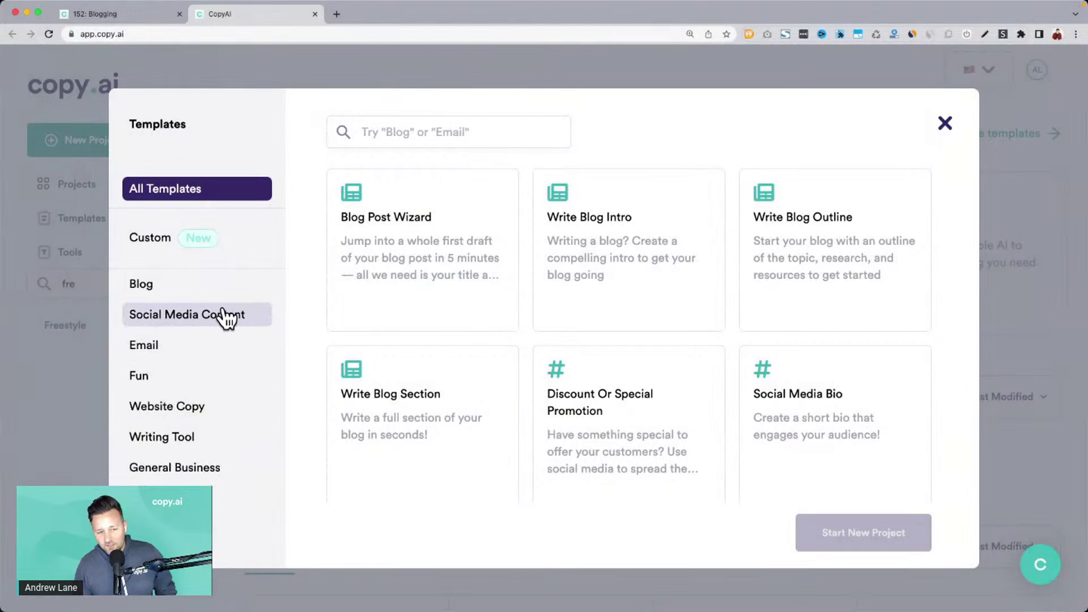
pyautogui.click(226, 318)
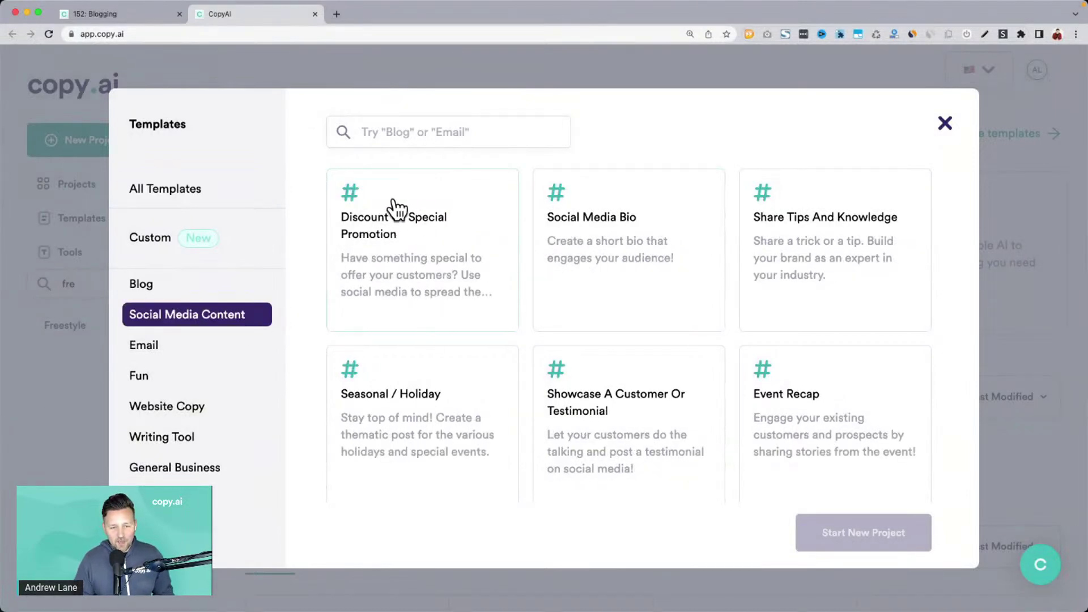
pyautogui.click(448, 243)
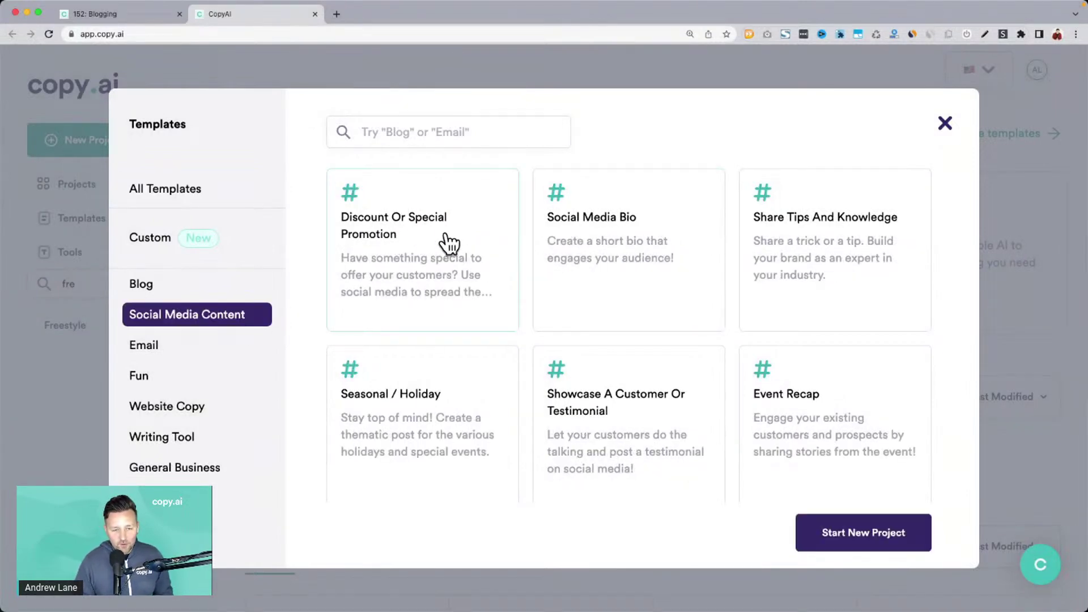
pyautogui.click(874, 533)
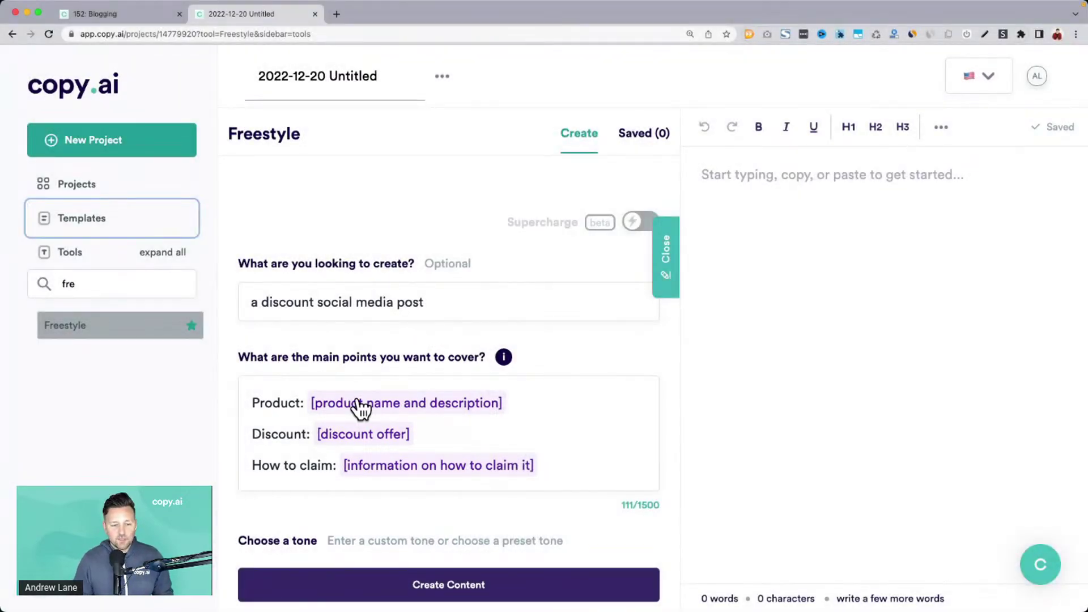
# Examine the template's prefilled request and its product, discount and how-to-claim placeholders.
pyautogui.scroll(-2, 368, 411)
pyautogui.scroll(-2, 405, 443)
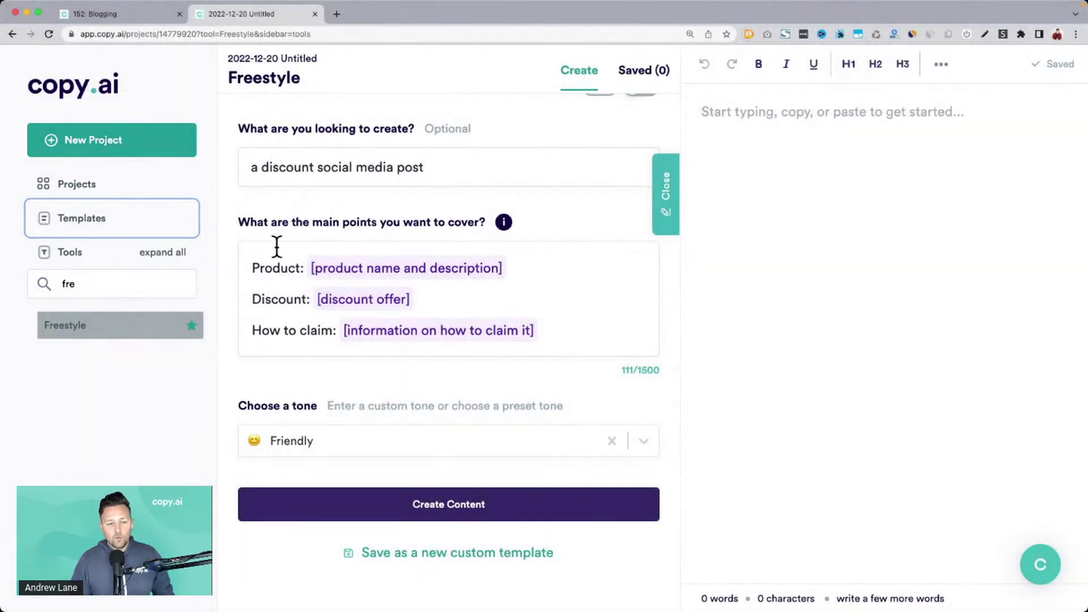
pyautogui.moveTo(261, 166); pyautogui.dragTo(357, 233)
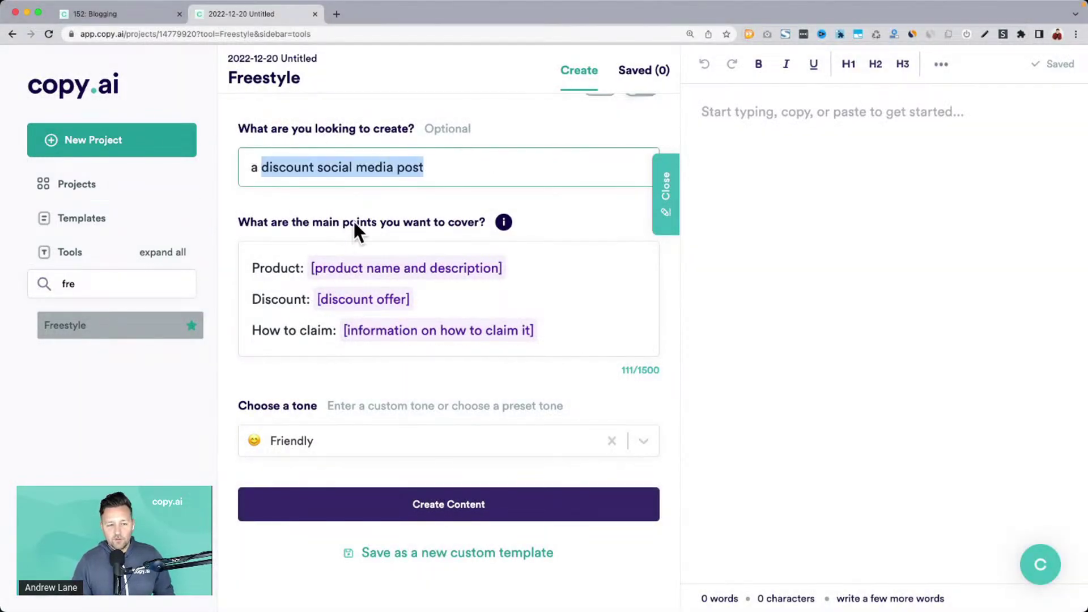
pyautogui.click(537, 332)
pyautogui.moveTo(575, 332); pyautogui.dragTo(320, 284)
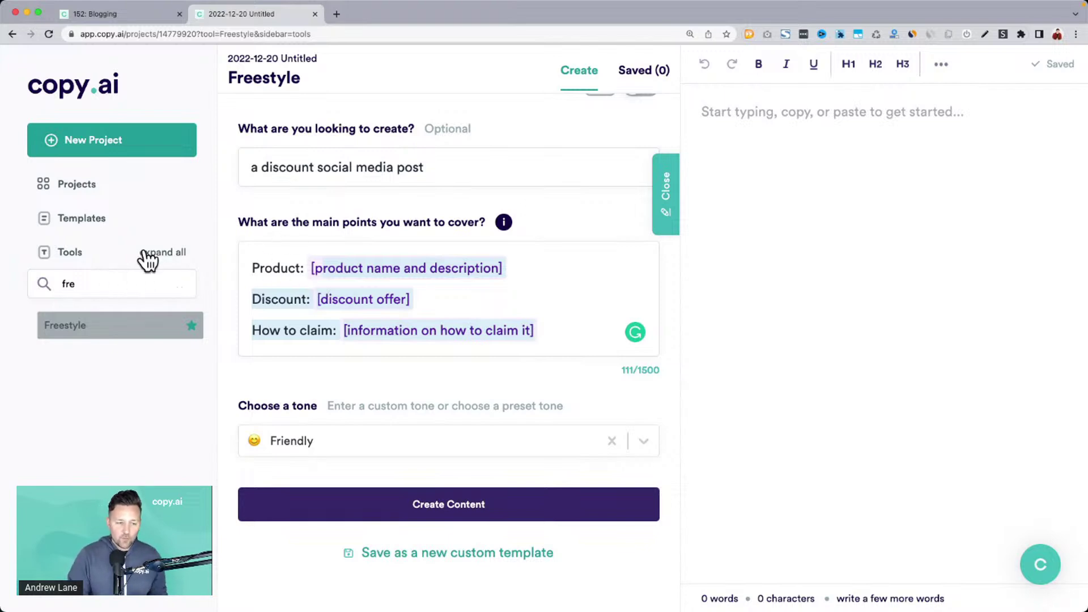
# Start a new project from the Blog Post Wizard template in the Blog category.
pyautogui.click(85, 225)
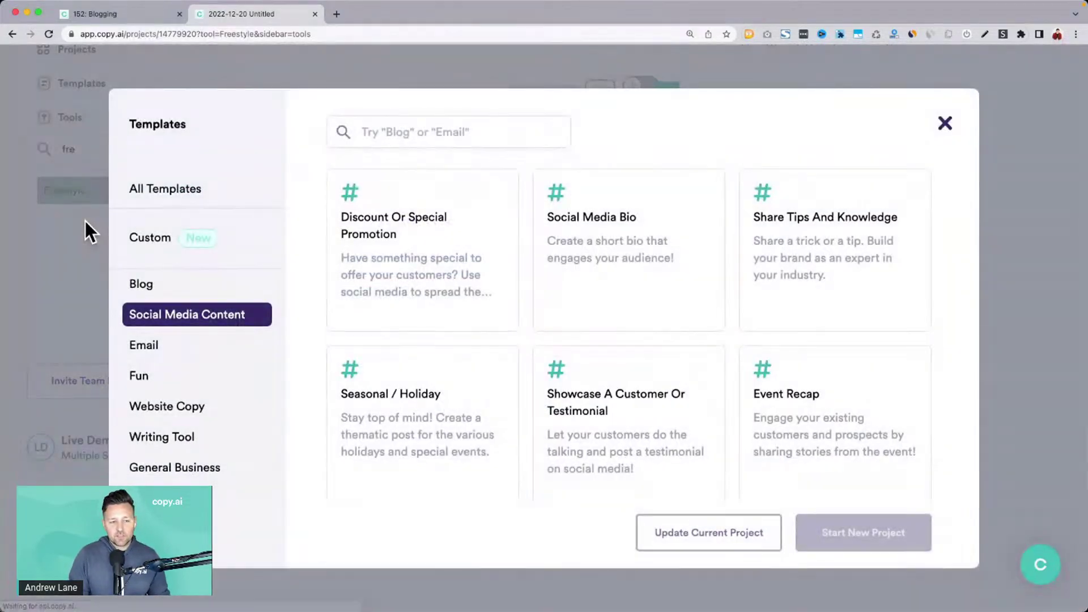
pyautogui.click(180, 283)
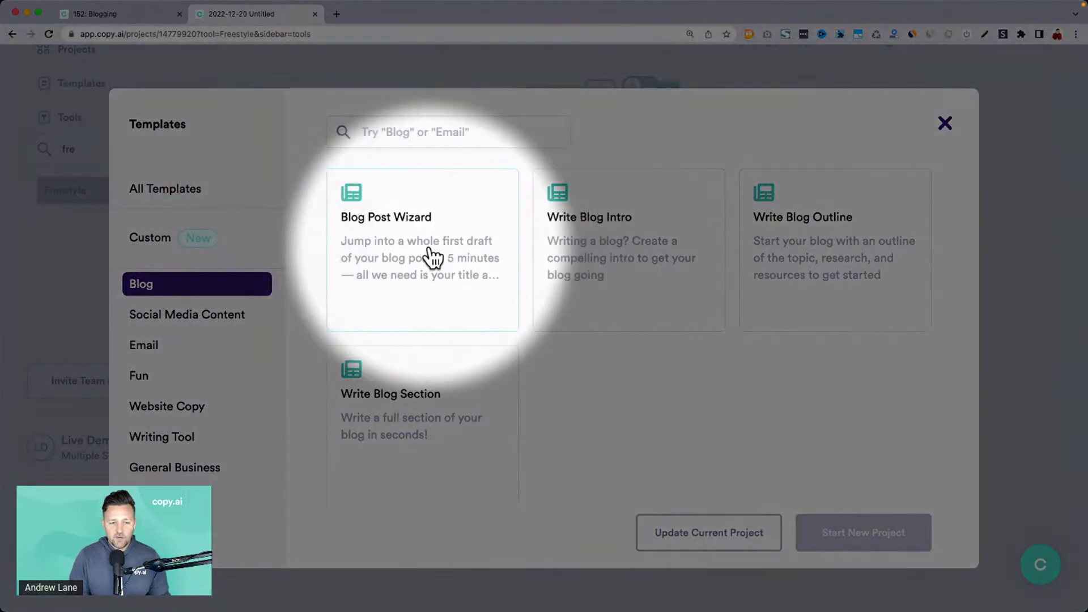
pyautogui.click(434, 258)
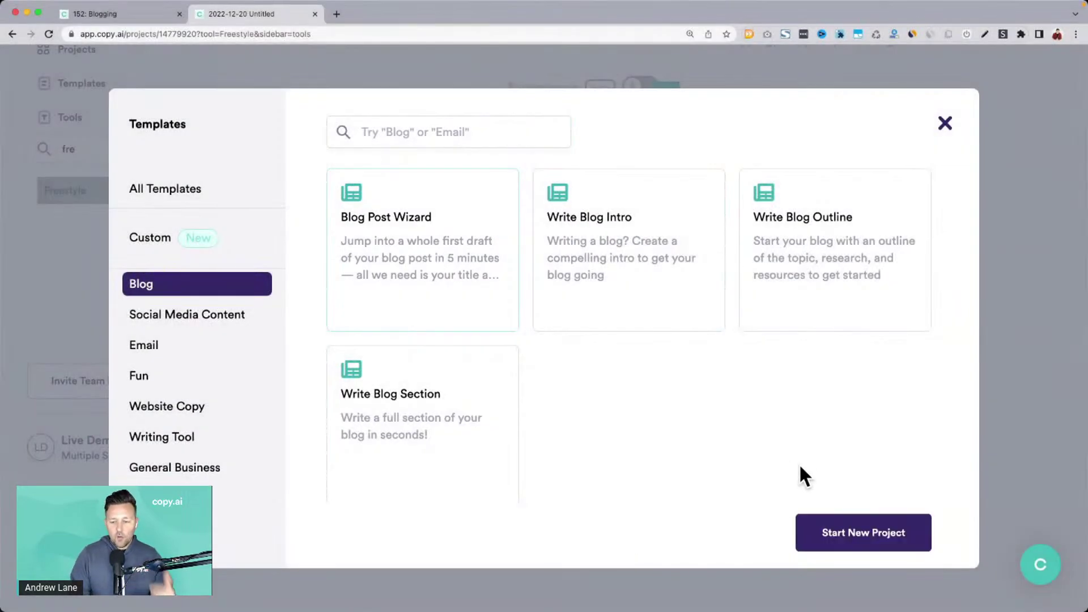
pyautogui.click(853, 536)
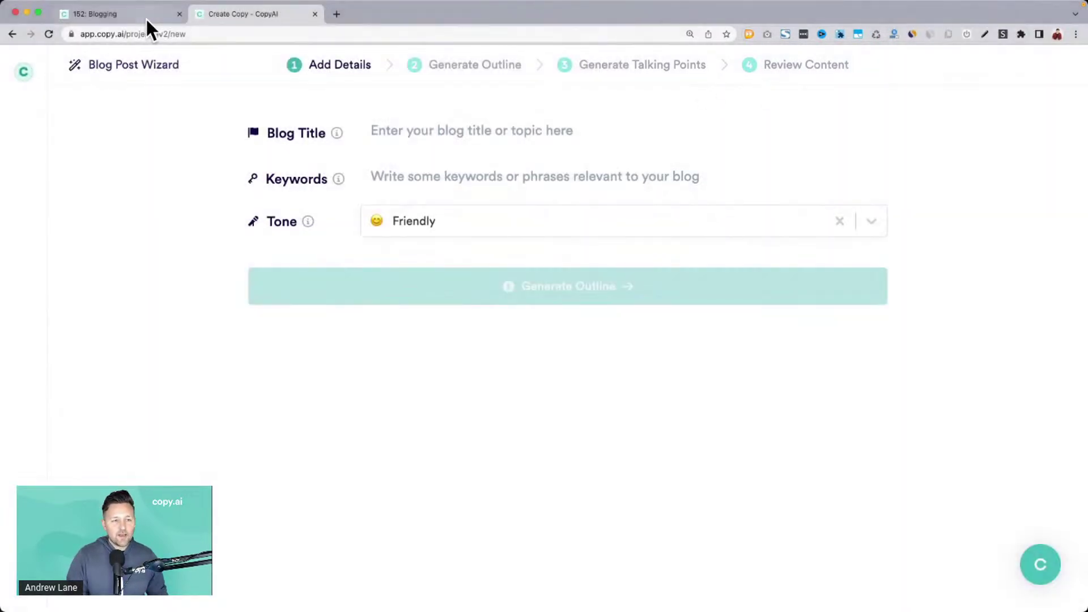
# Copy "How to Develop Your Own Voice as a Thought Leader" from the Blogging project into the wizard's blog title.
pyautogui.click(170, 17)
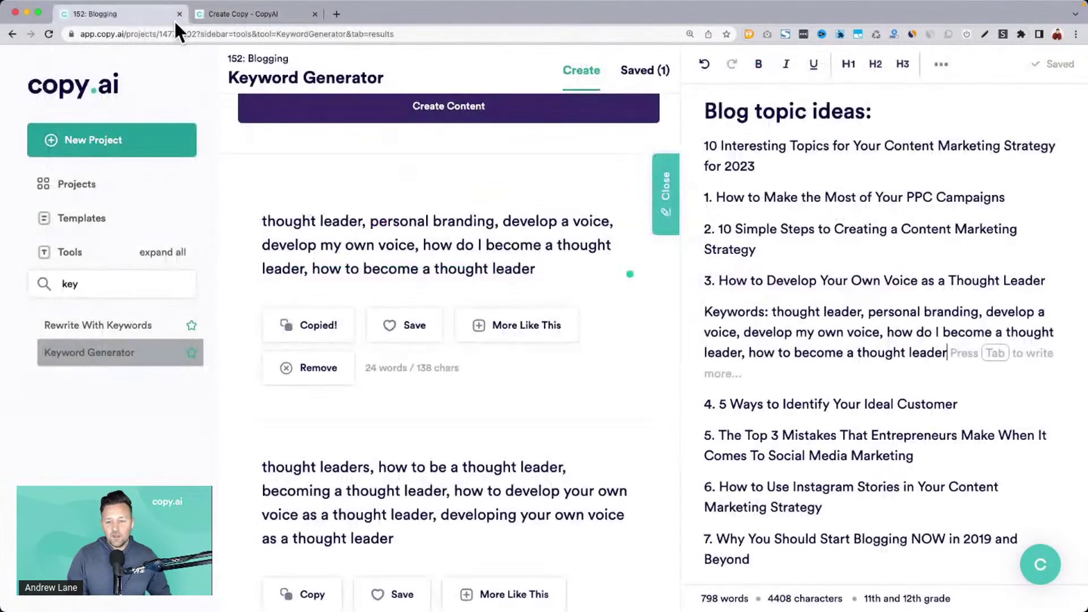
pyautogui.click(817, 306)
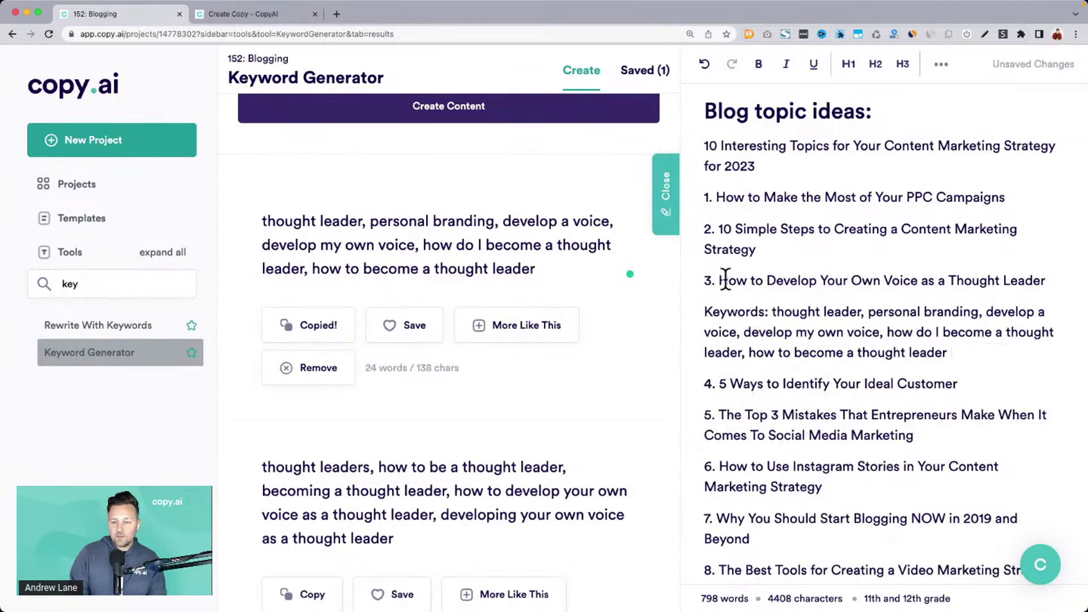
pyautogui.moveTo(720, 281); pyautogui.dragTo(1045, 282)
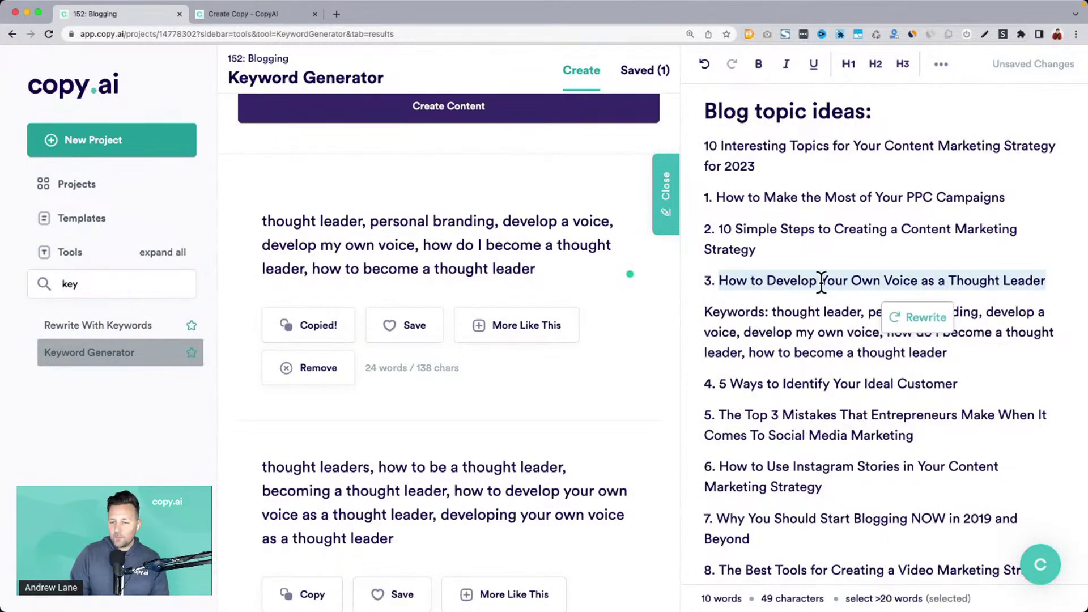
pyautogui.click(268, 15)
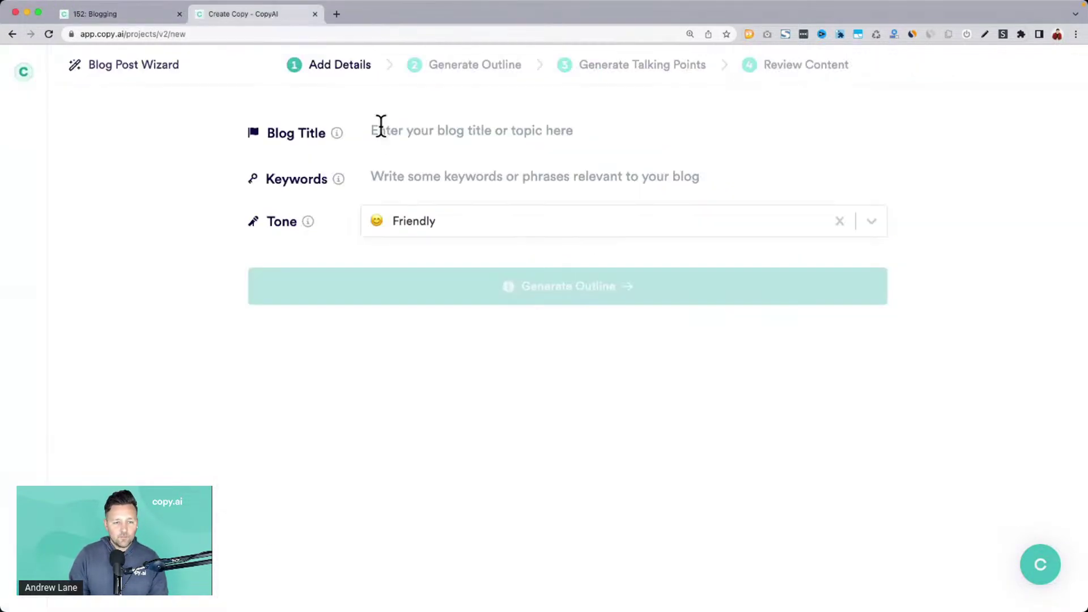
pyautogui.click(422, 121)
pyautogui.press('super+v')
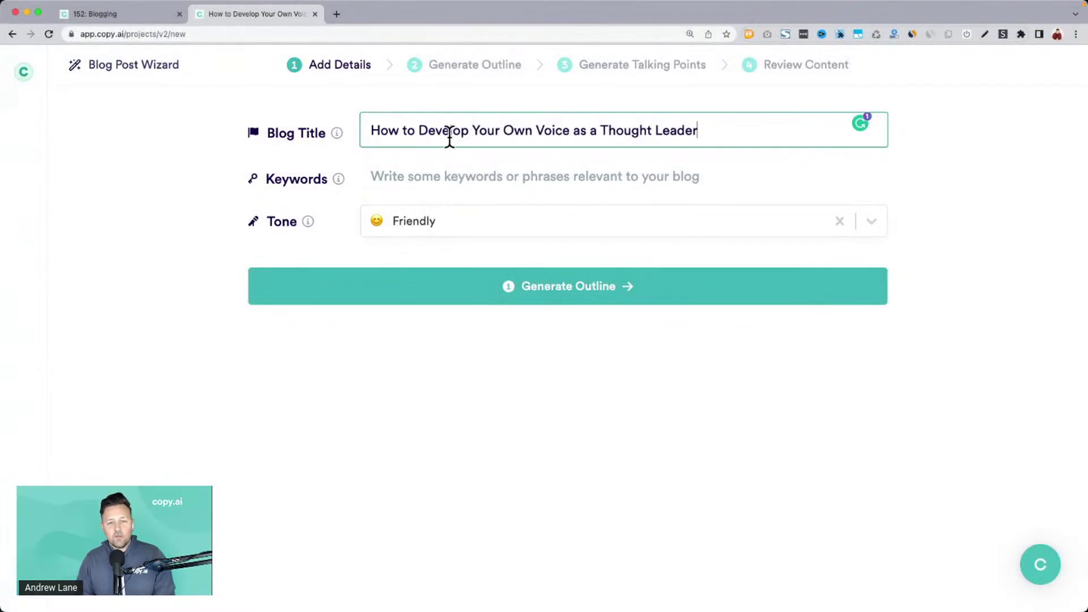
# Append "- For entrepreneurs or business owners who want to grow their personal brand in 2023" to the blog title.
pyautogui.write('- For ')
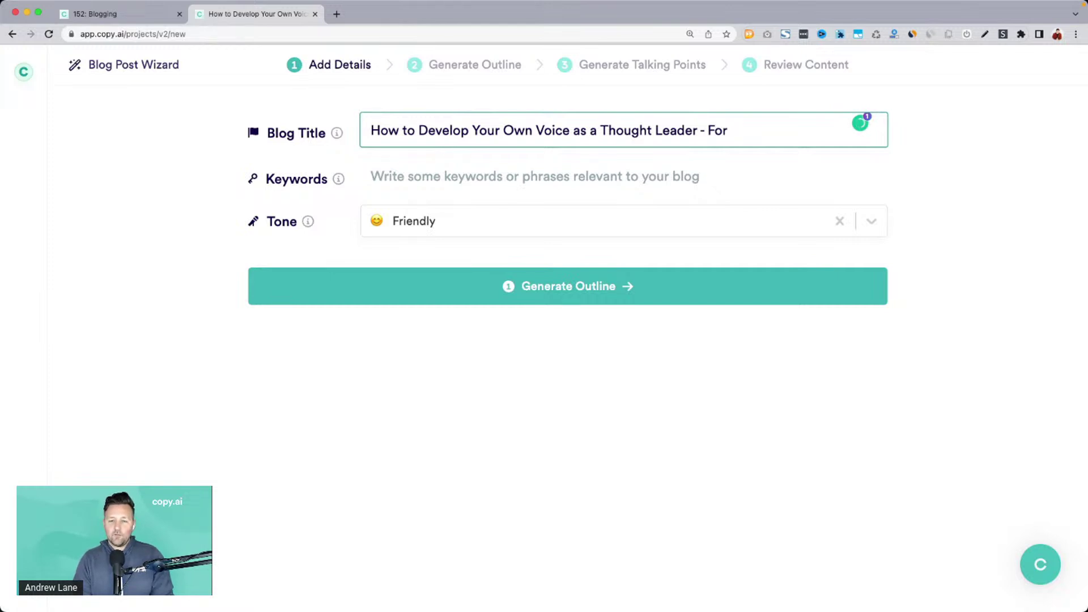
pyautogui.write('entrepreneurs or bu')
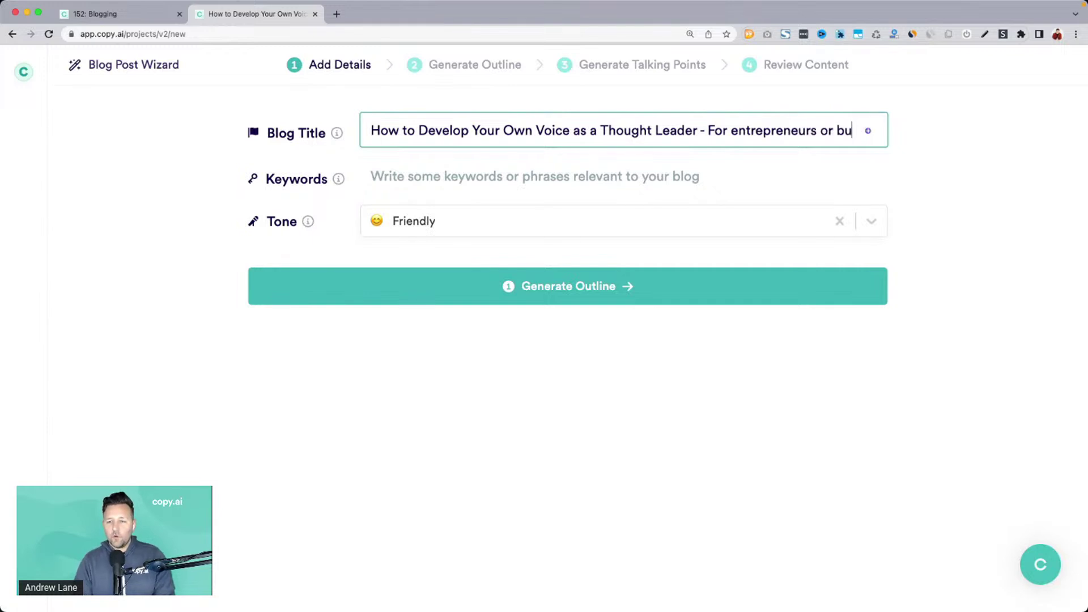
pyautogui.write('siness owners tho want to grow their personal ')
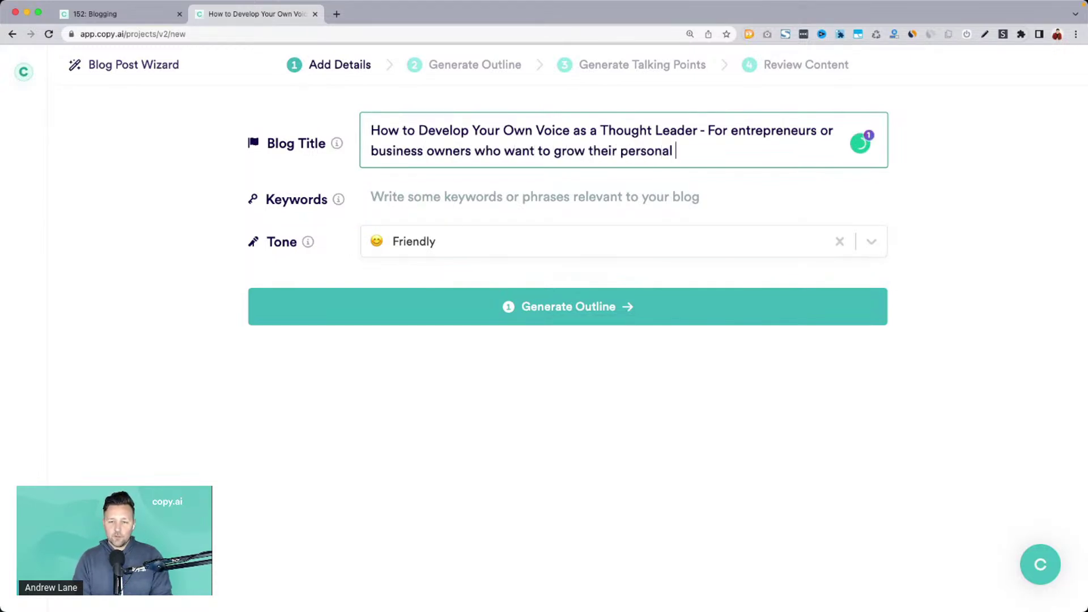
pyautogui.write('brand in 20')
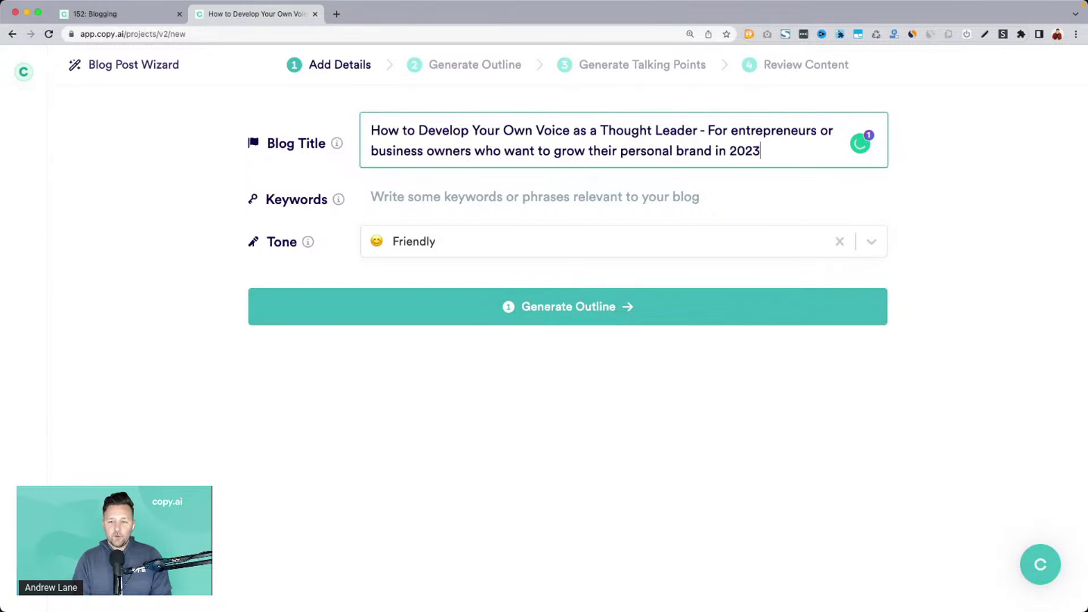
pyautogui.write('23')
pyautogui.moveTo(708, 131); pyautogui.dragTo(774, 156)
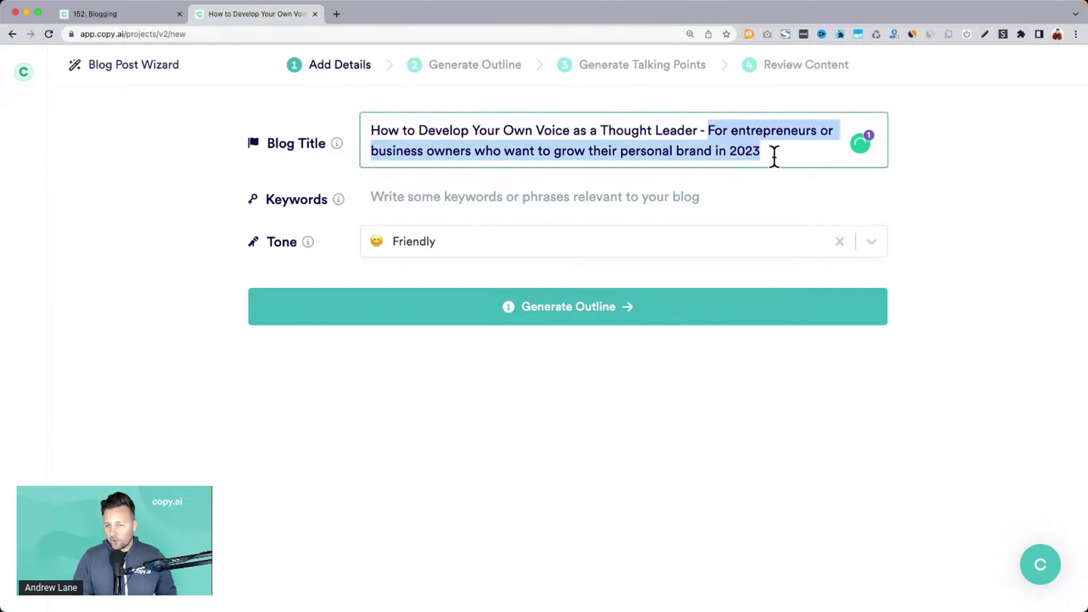
# Copy the thought leader keywords below topic idea 3 in the Blogging project and paste them as the wizard's keywords.
pyautogui.click(134, 10)
pyautogui.click(761, 250)
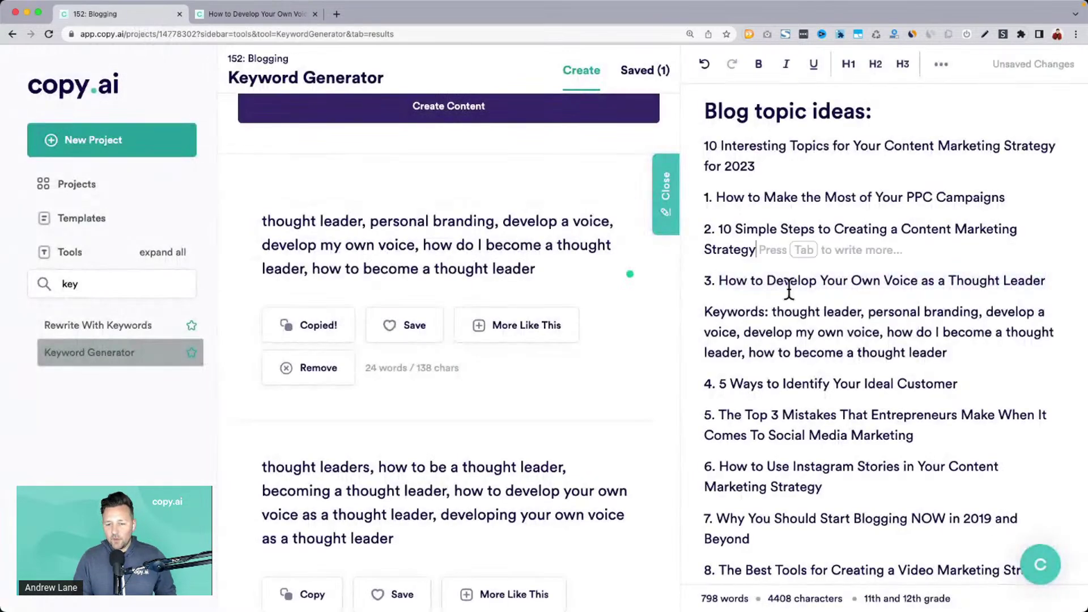
pyautogui.moveTo(773, 311); pyautogui.dragTo(967, 348)
pyautogui.press('super+c')
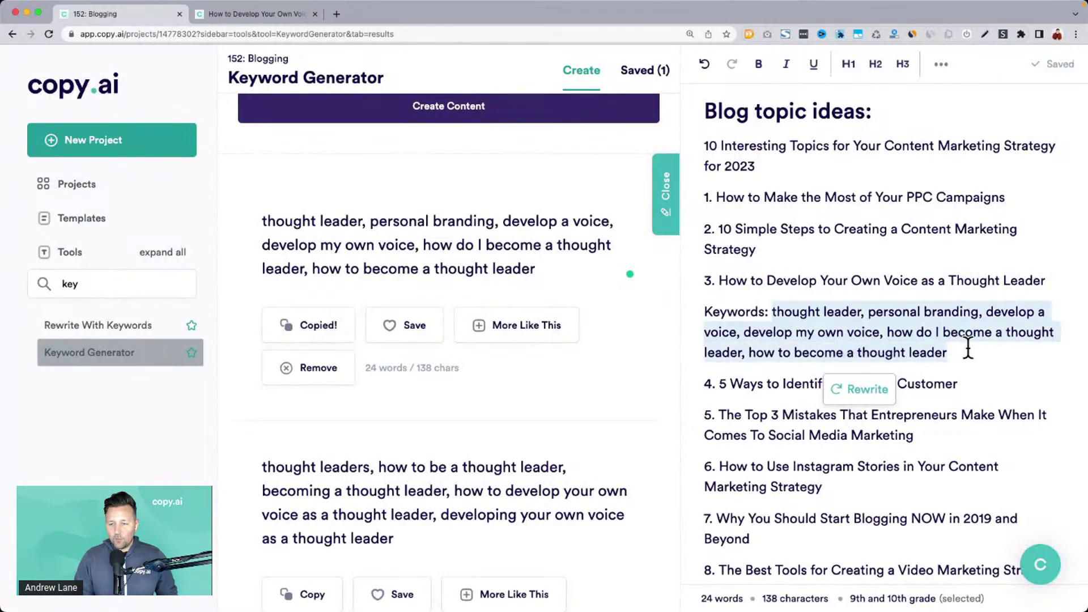
pyautogui.click(278, 14)
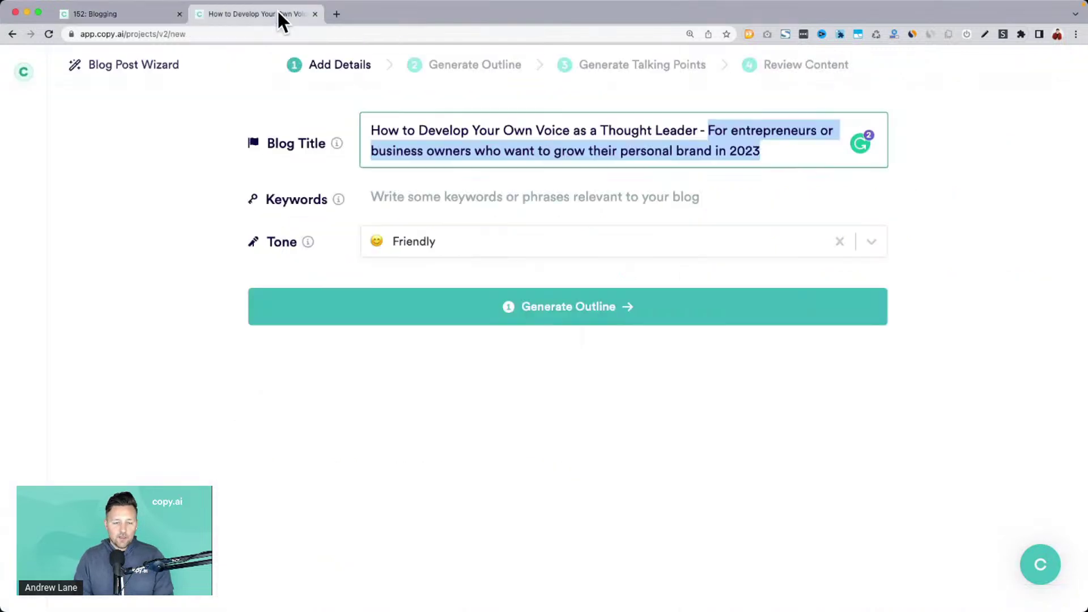
pyautogui.click(410, 191)
pyautogui.press('super+v')
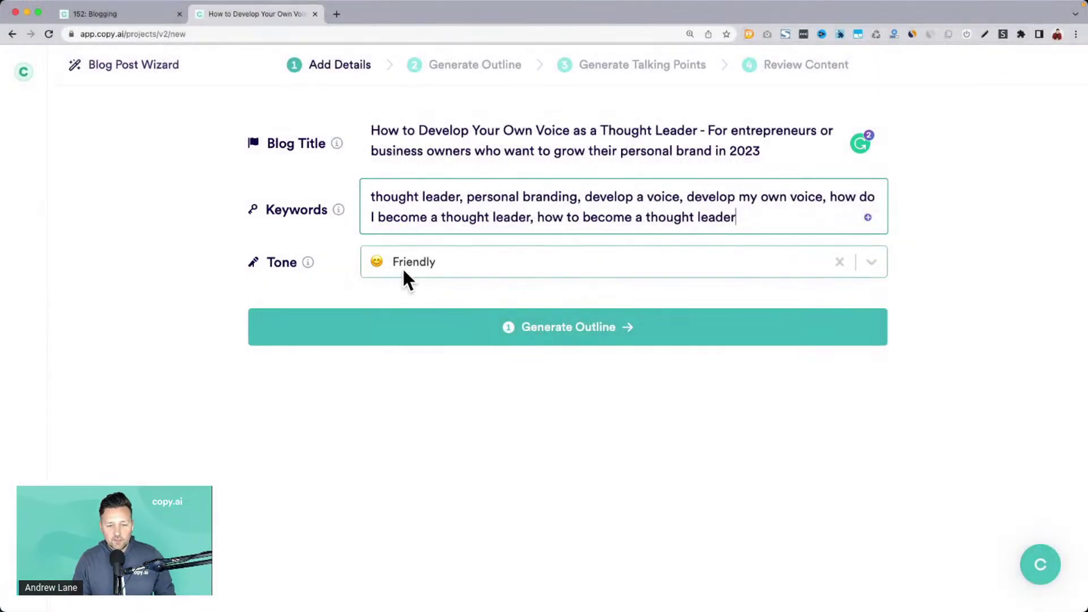
# Set the blog post's tone to "Helpful, Relaxed, Personable" and generate the outline.
pyautogui.click(405, 270)
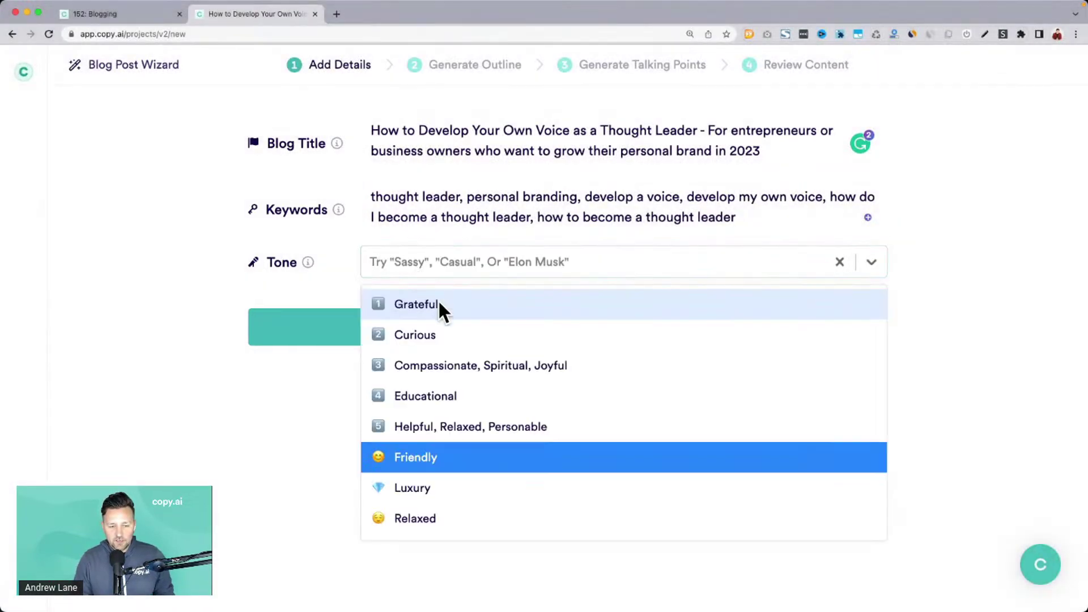
pyautogui.click(434, 426)
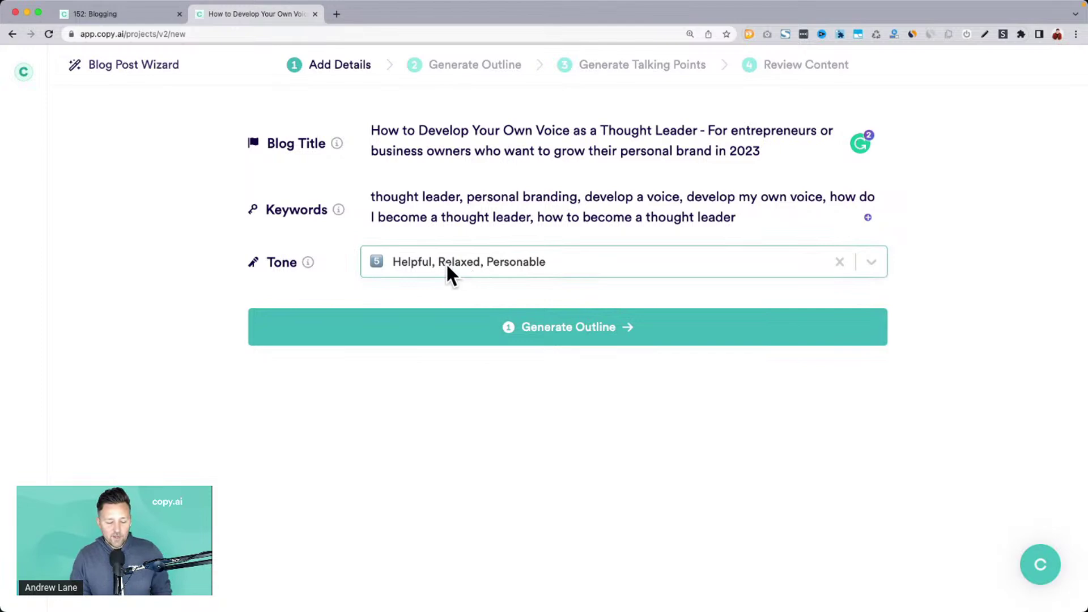
pyautogui.click(516, 336)
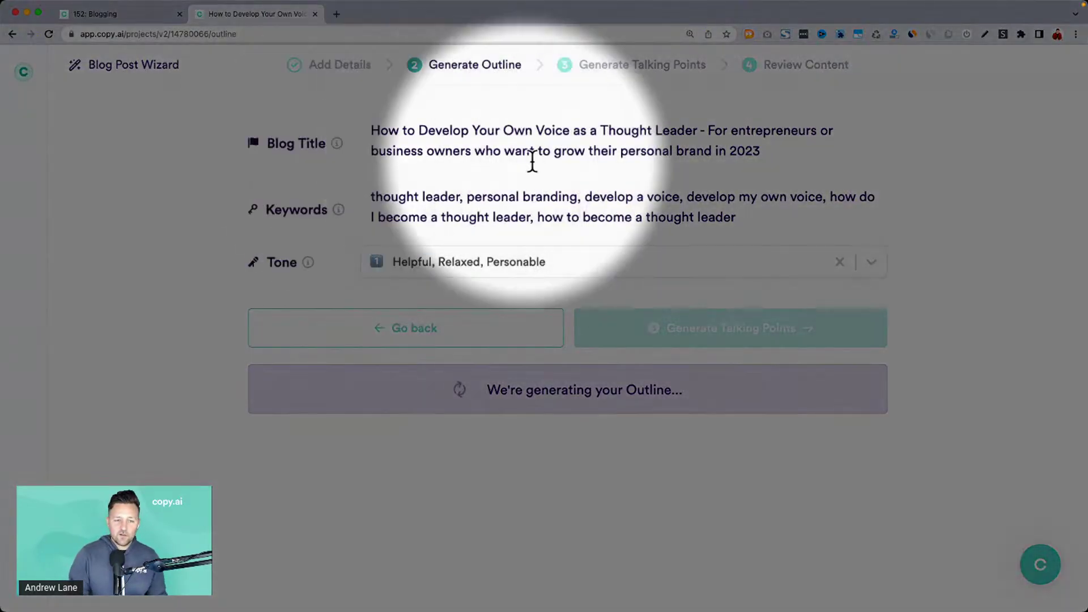
# Copy the section heading "How to Create an Emotional Connection With Your Audience" and regenerate the whole outline.
pyautogui.scroll(-2, 636, 169)
pyautogui.scroll(-5, 636, 173)
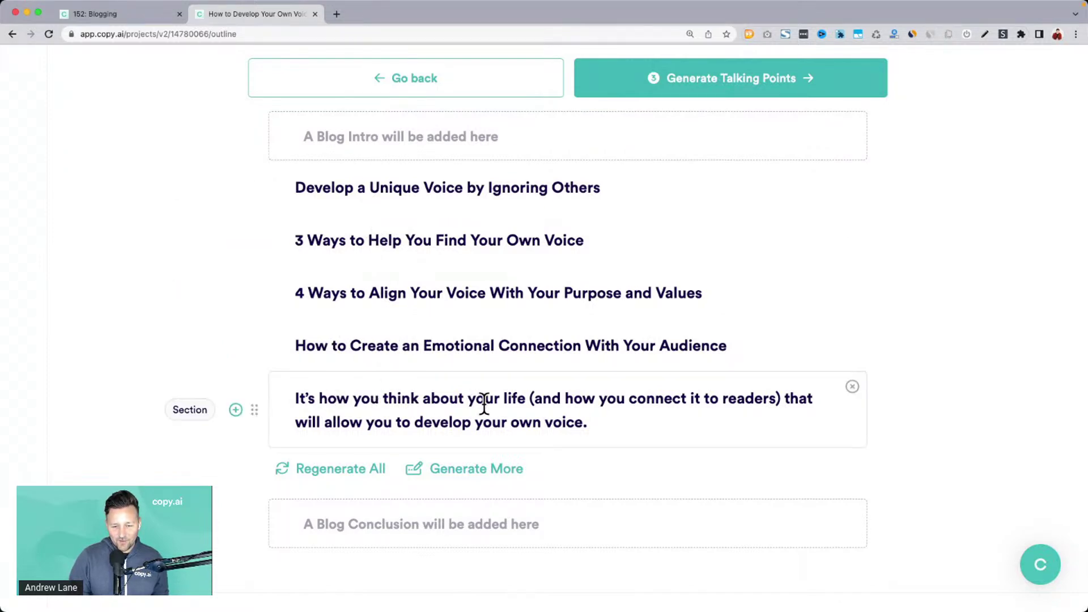
pyautogui.scroll(-1, 406, 413)
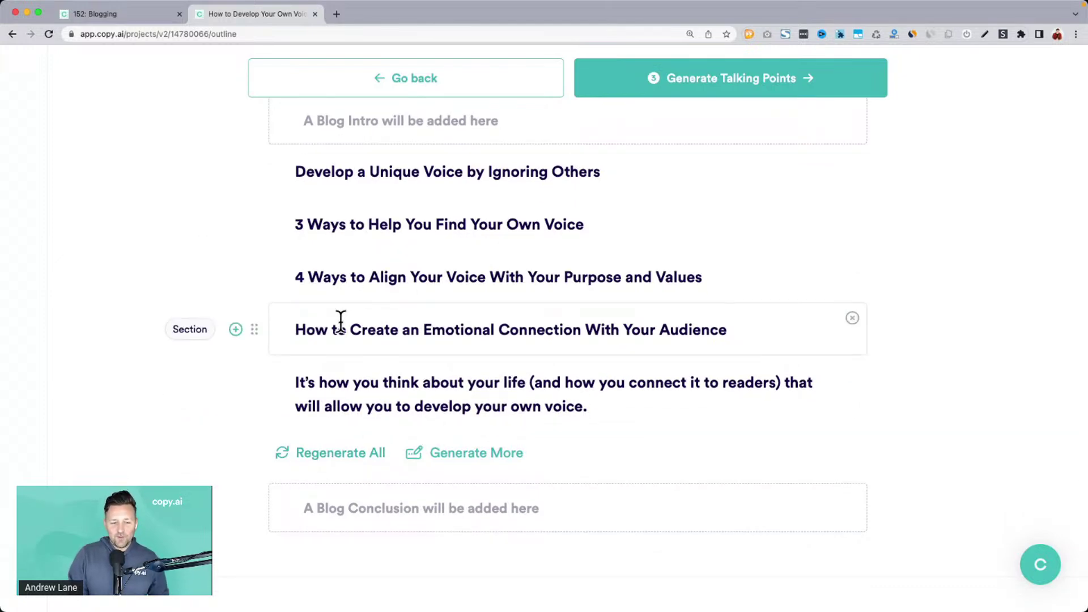
pyautogui.tripleClick(359, 328)
pyautogui.press('super+c')
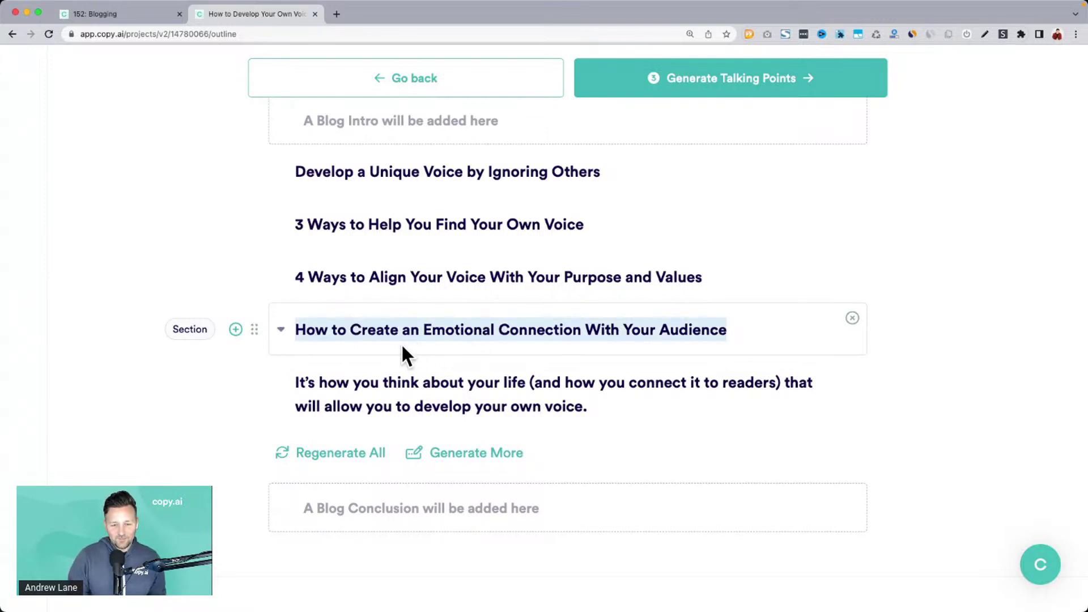
pyautogui.click(340, 454)
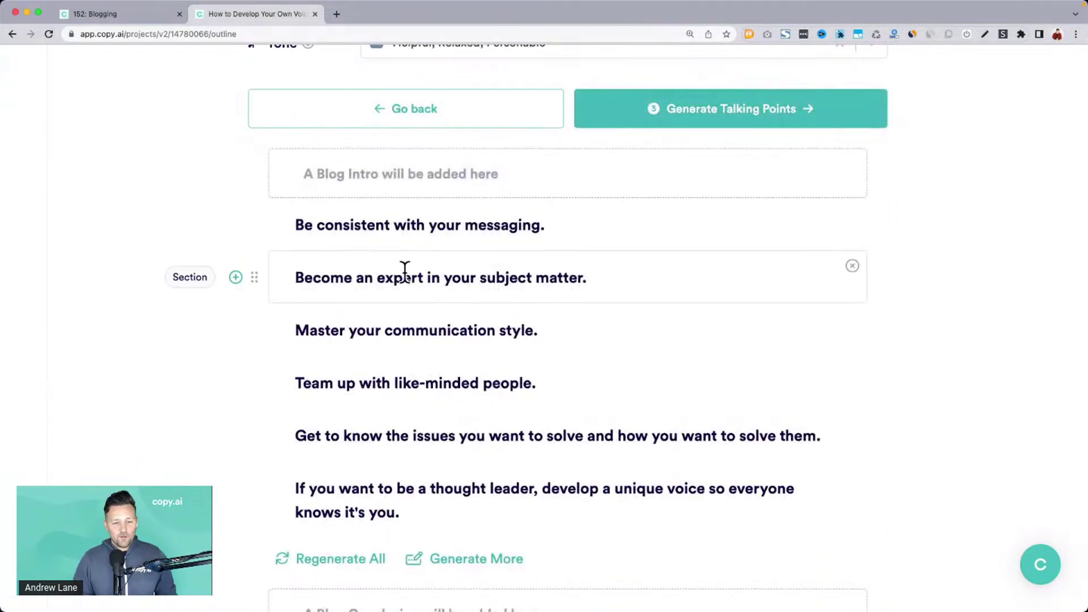
# Add a section at the end of the outline with the copied heading, shortened to "Create an Emotional Connection With Your Audience".
pyautogui.scroll(-1, 469, 277)
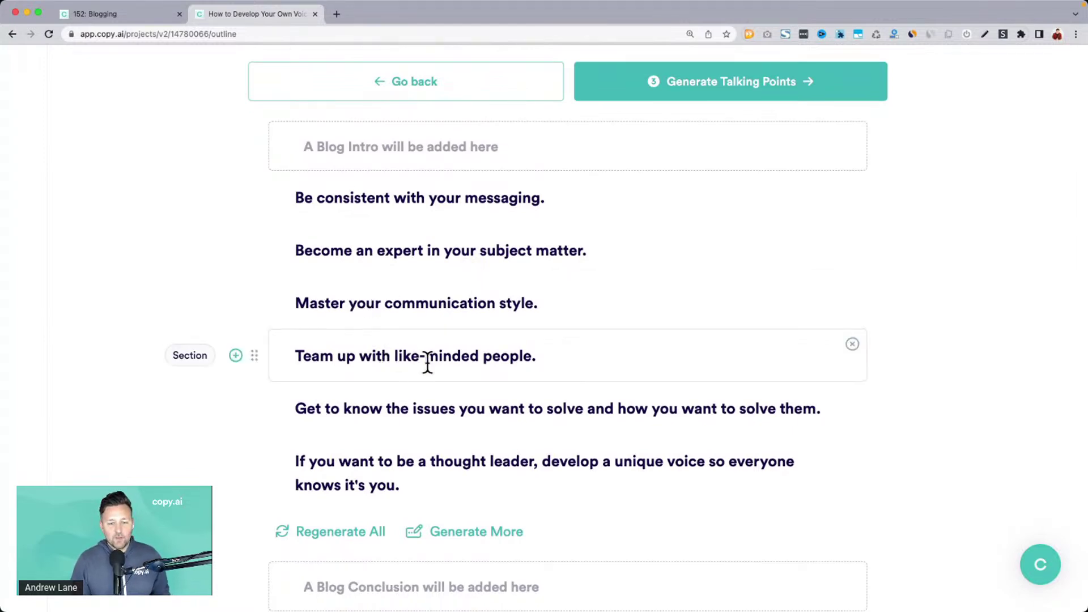
pyautogui.scroll(-1, 427, 363)
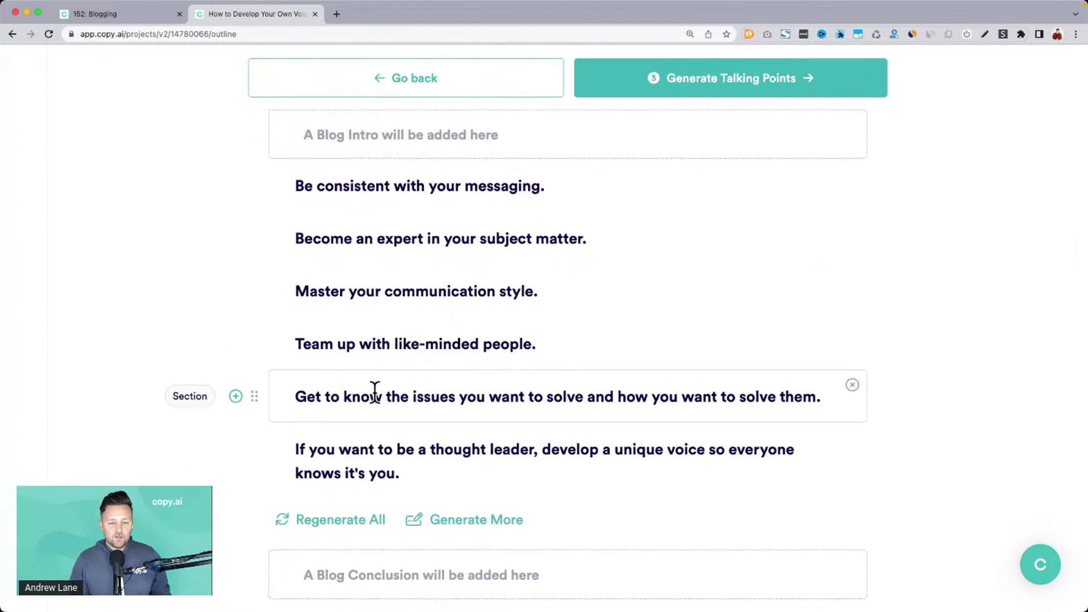
pyautogui.scroll(-3, 635, 396)
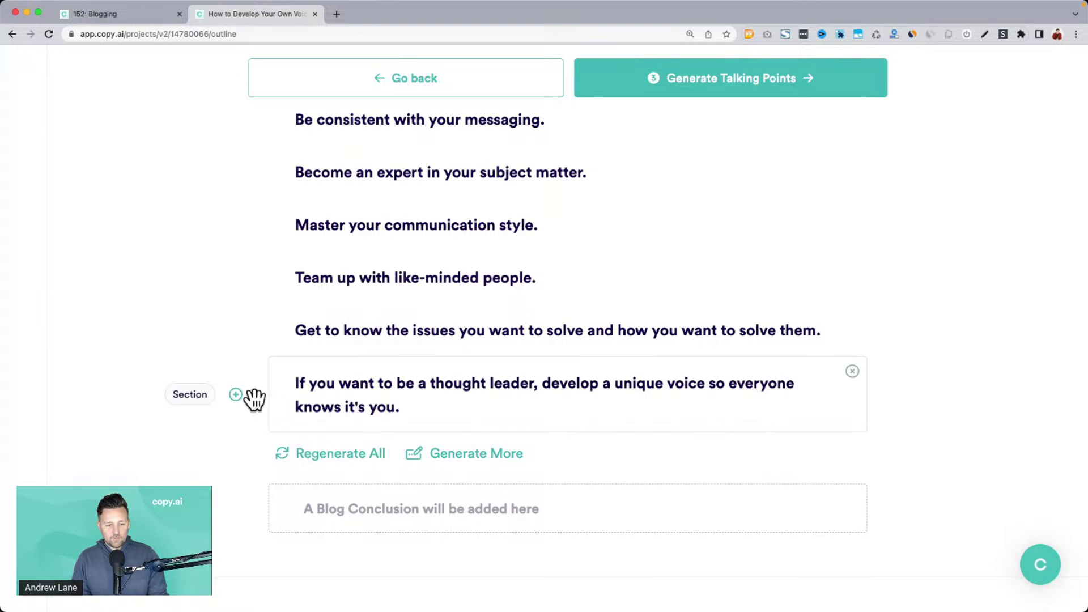
pyautogui.click(235, 395)
pyautogui.click(339, 449)
pyautogui.press('super+v')
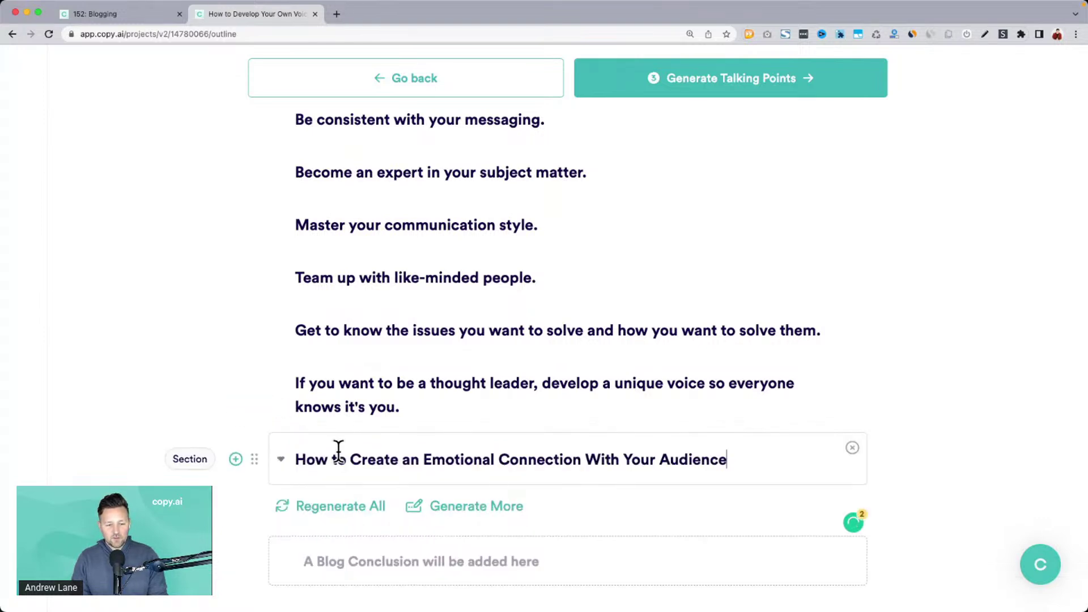
pyautogui.click(352, 459)
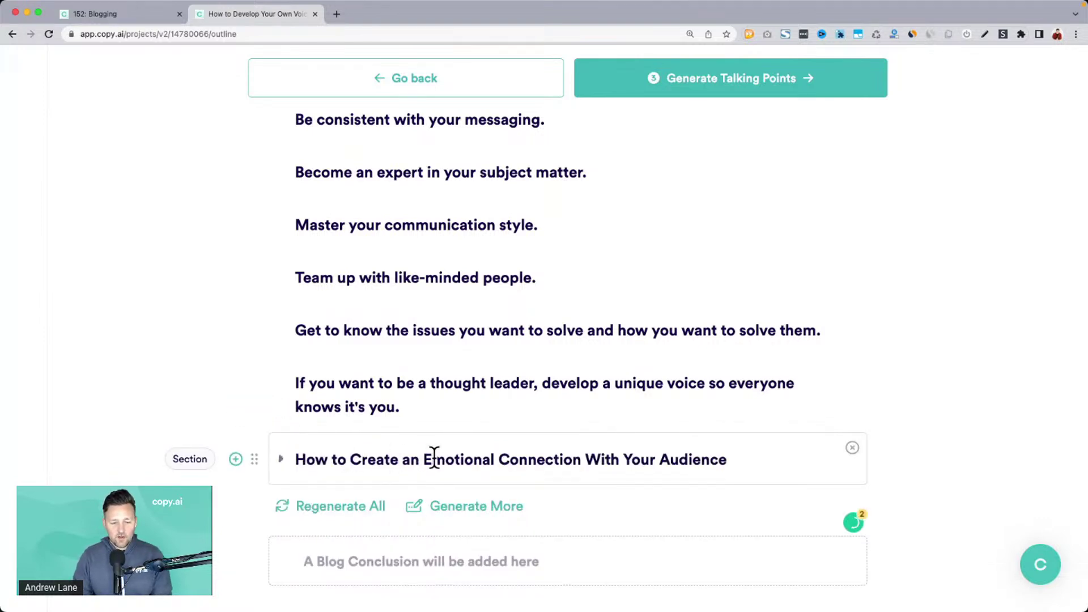
pyautogui.press('shift+super+Left')
pyautogui.press('BackSpace')
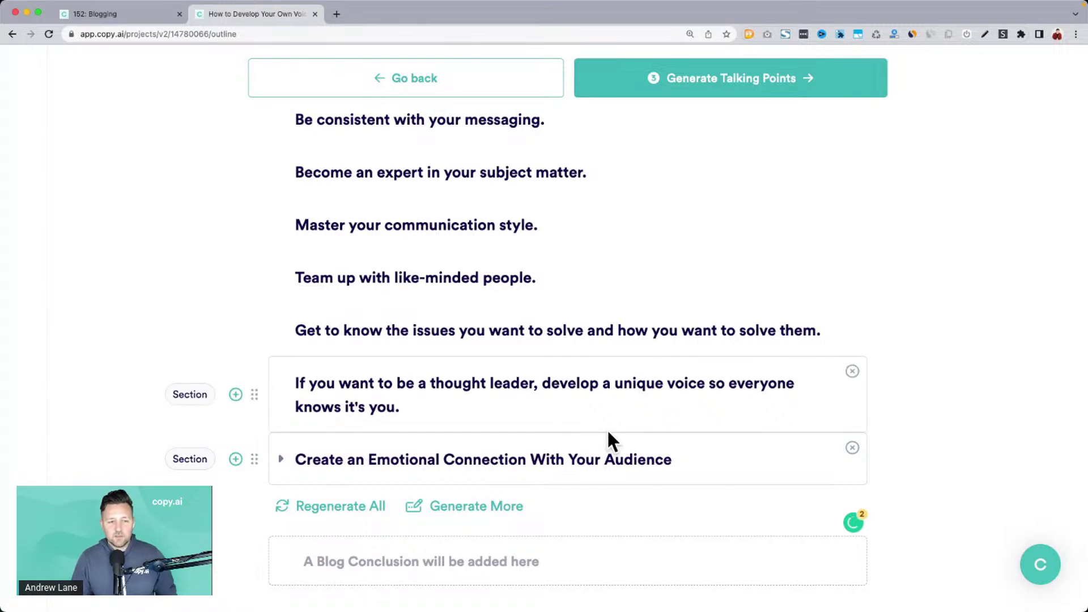
# Generate the talking points from the edited outline.
pyautogui.scroll(2, 607, 428)
pyautogui.scroll(-4, 608, 429)
pyautogui.click(715, 93)
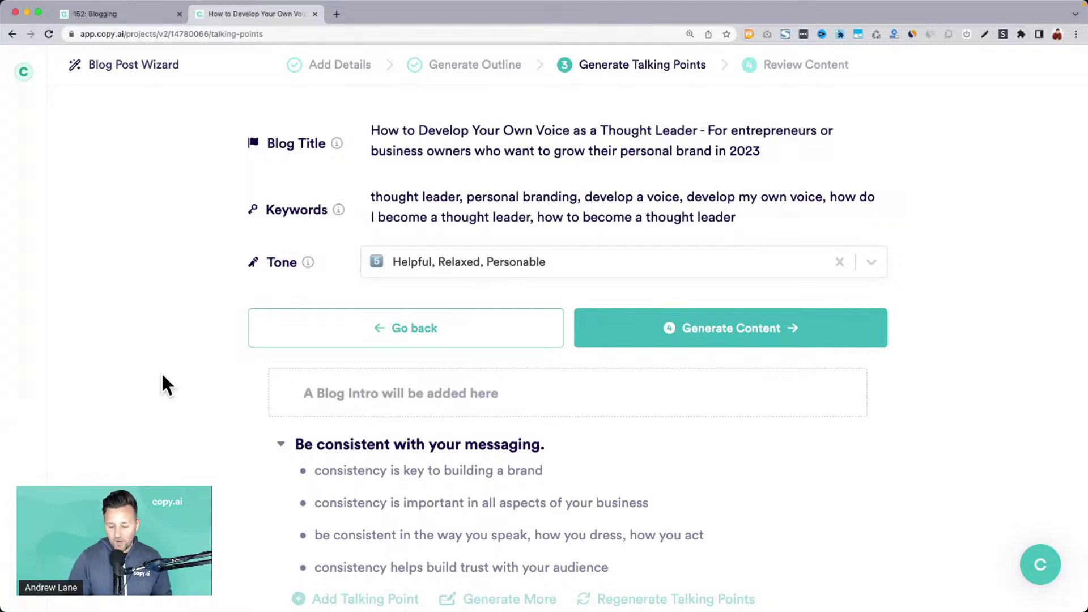
# Regenerate the talking points of the "Be consistent with your messaging." section twice.
pyautogui.scroll(-5, 171, 377)
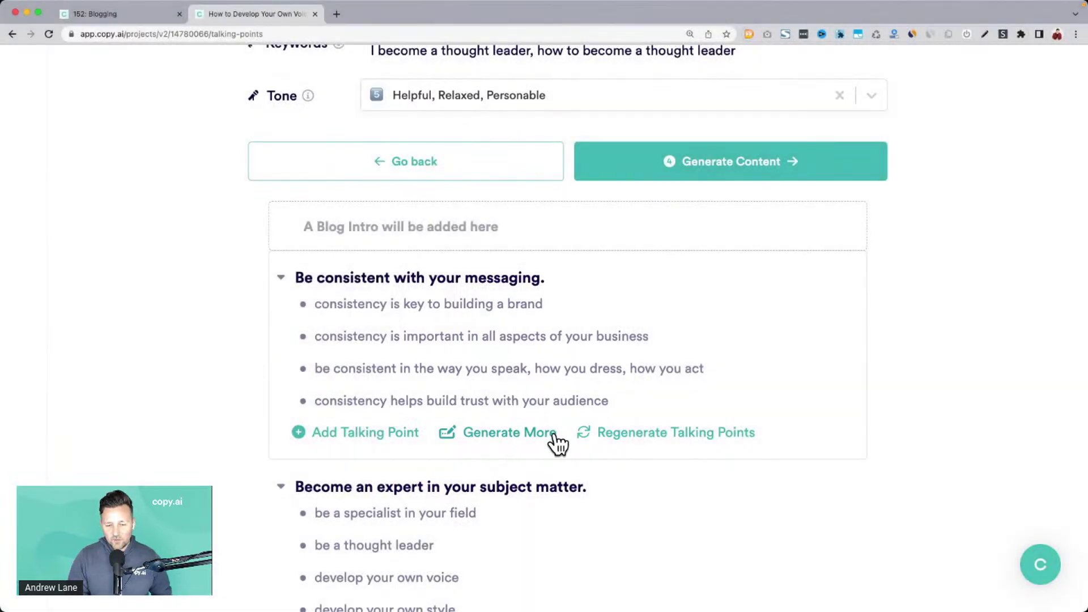
pyautogui.click(627, 435)
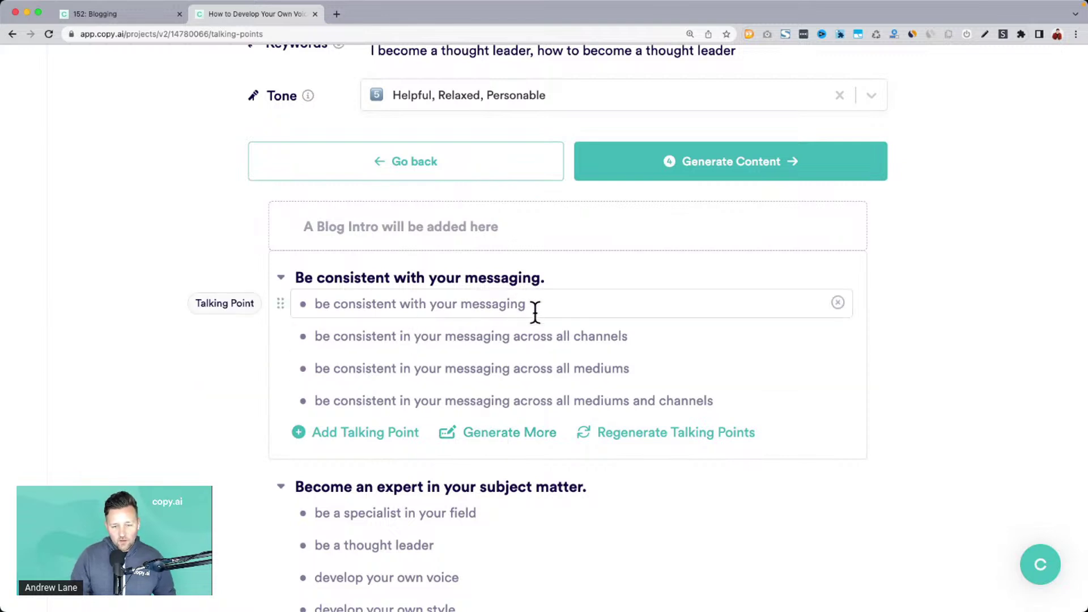
pyautogui.click(667, 440)
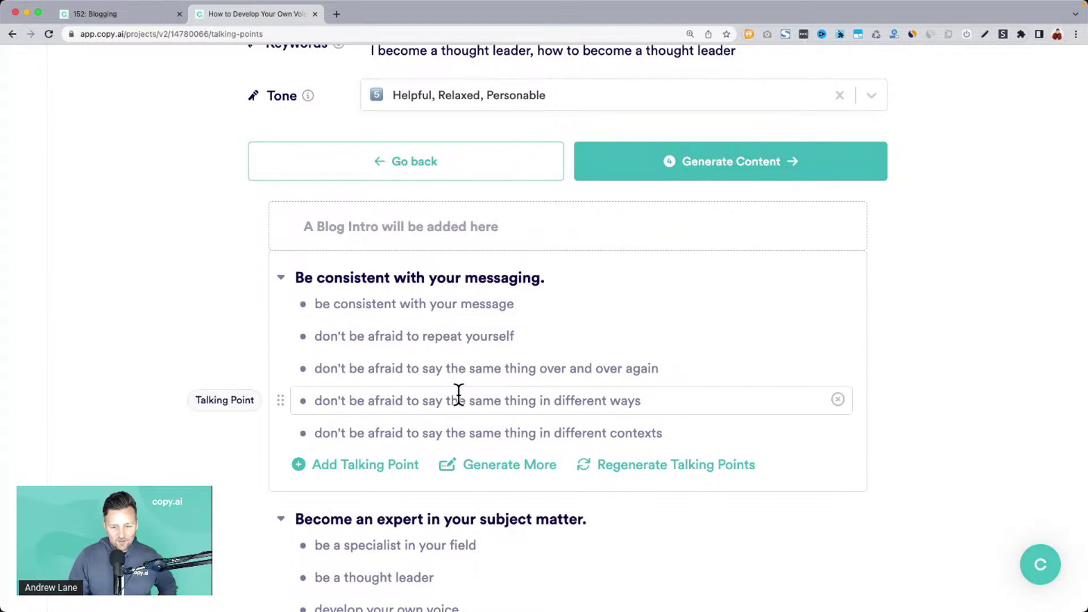
# Regenerate the talking points of the "Become an expert in your subject matter." section.
pyautogui.scroll(-5, 607, 431)
pyautogui.scroll(-2, 606, 432)
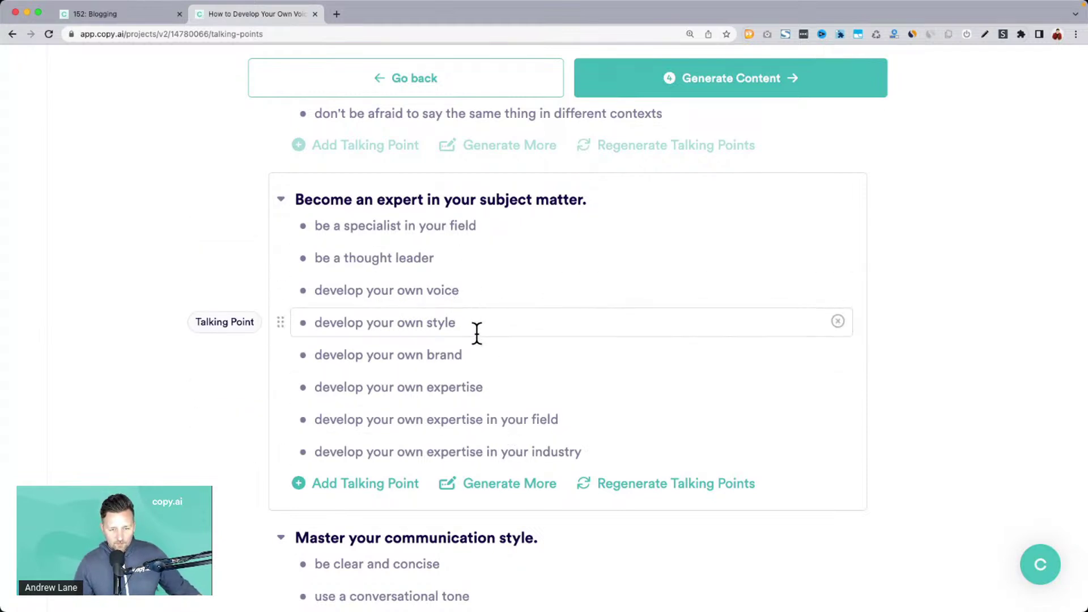
pyautogui.scroll(-1, 476, 334)
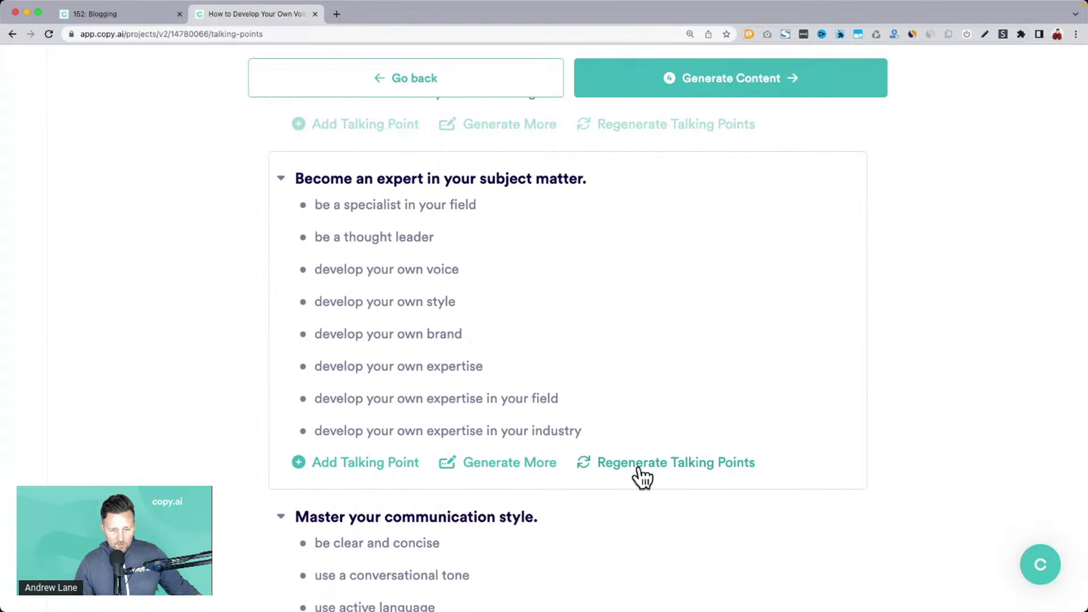
pyautogui.scroll(-5, 640, 476)
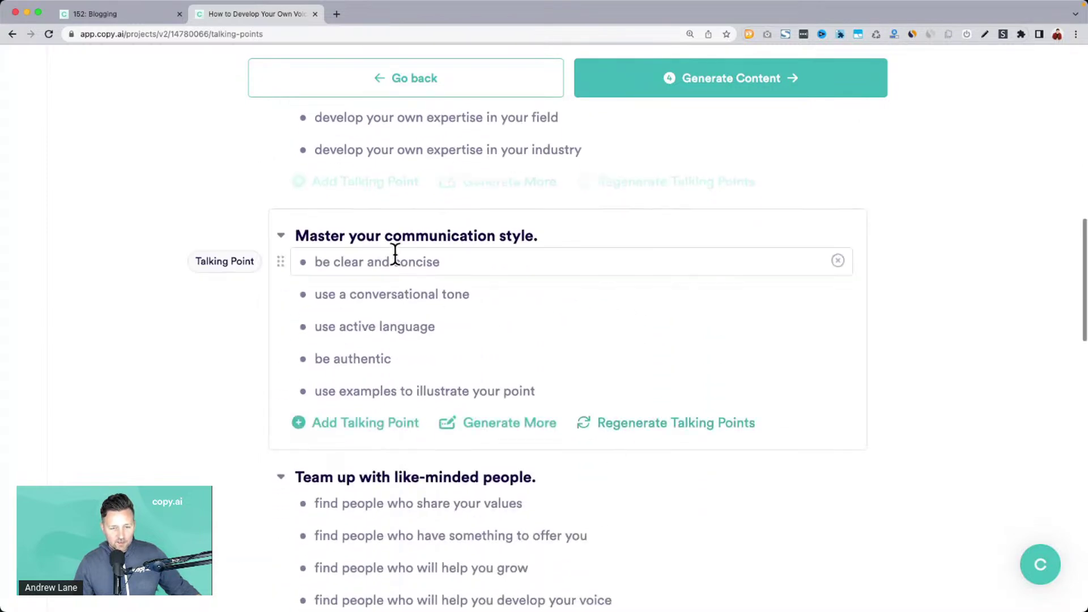
pyautogui.scroll(-2, 374, 340)
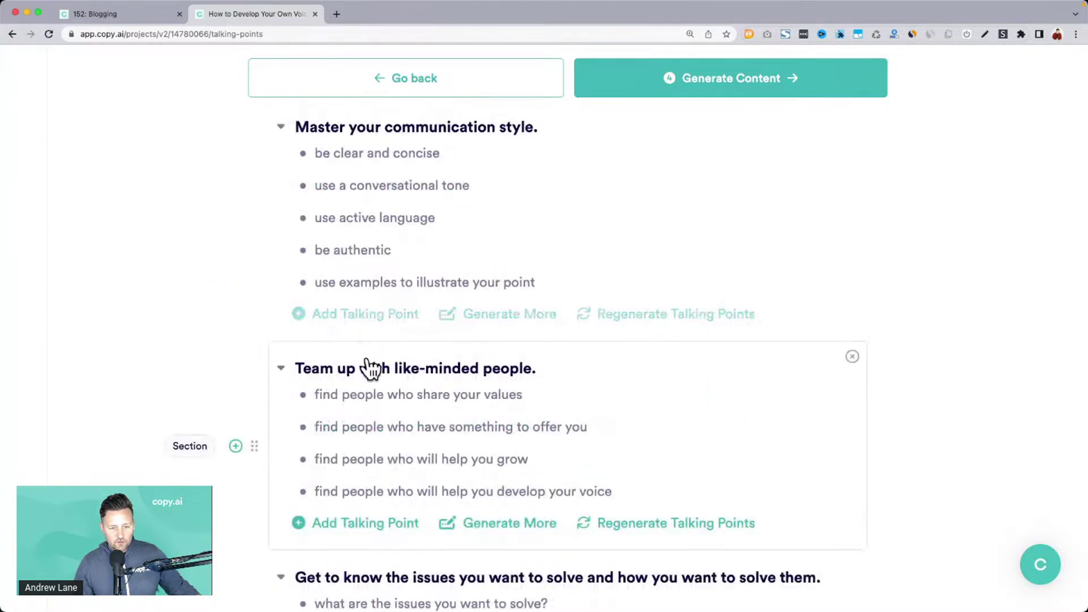
pyautogui.scroll(5, 368, 425)
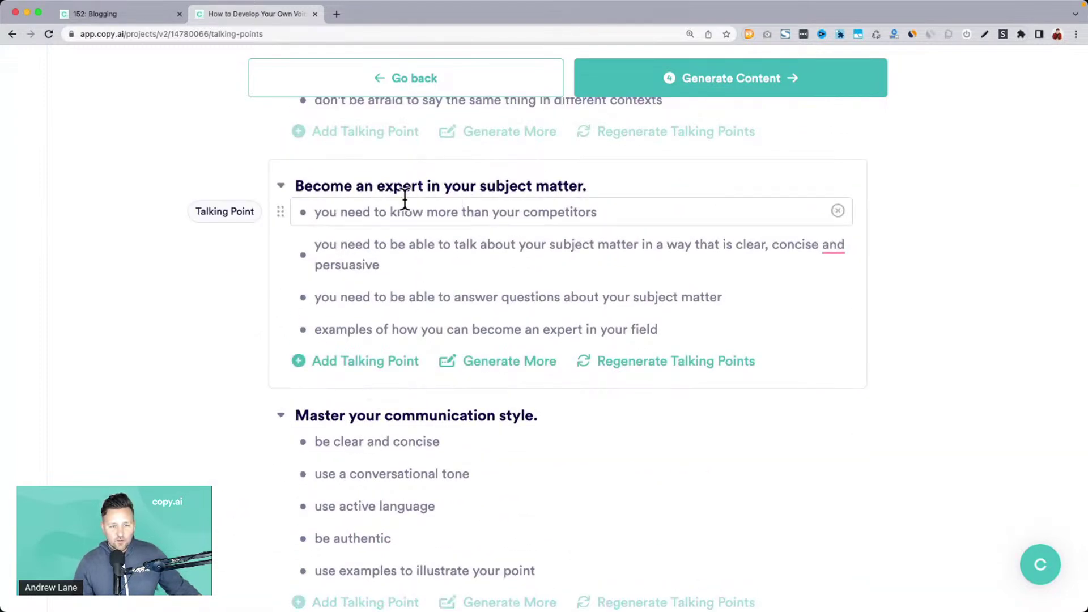
# Review the remaining sections' talking points and generate the article content from them.
pyautogui.scroll(-1, 408, 260)
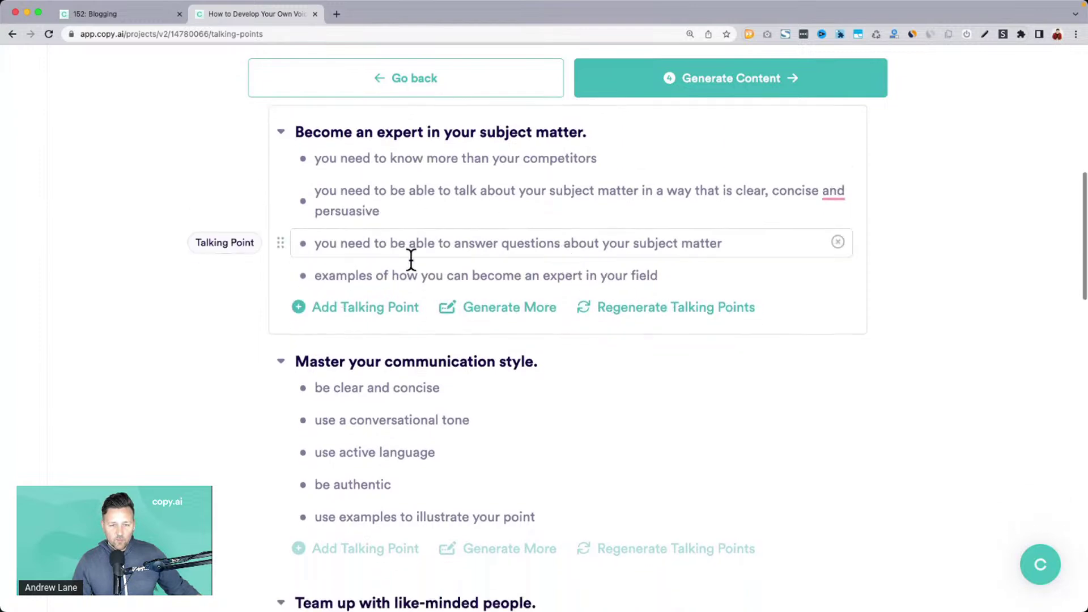
pyautogui.scroll(-4, 454, 250)
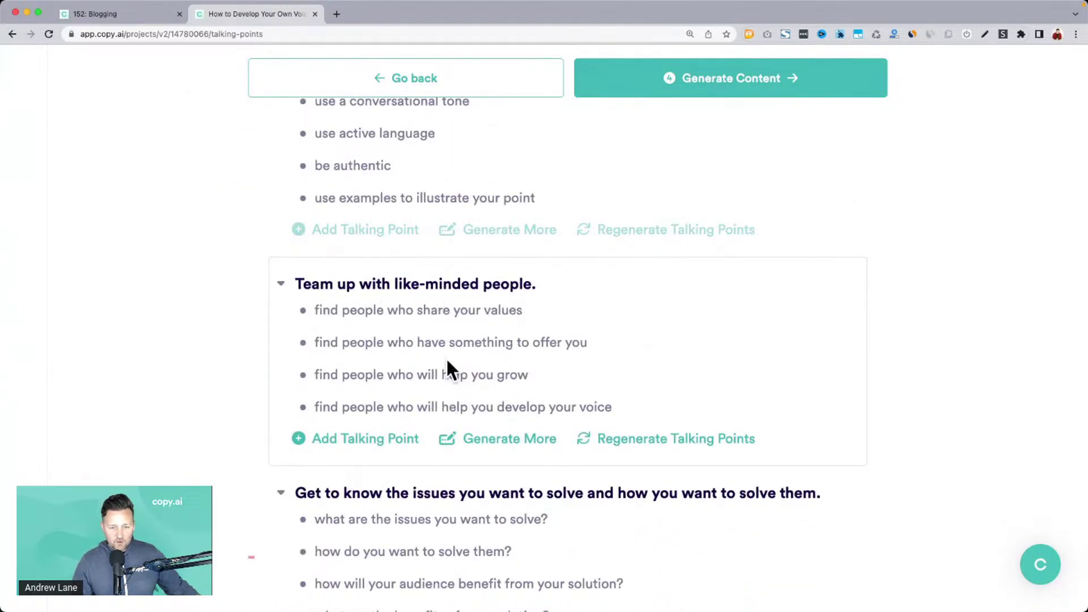
pyautogui.scroll(-1, 499, 399)
pyautogui.scroll(-3, 499, 399)
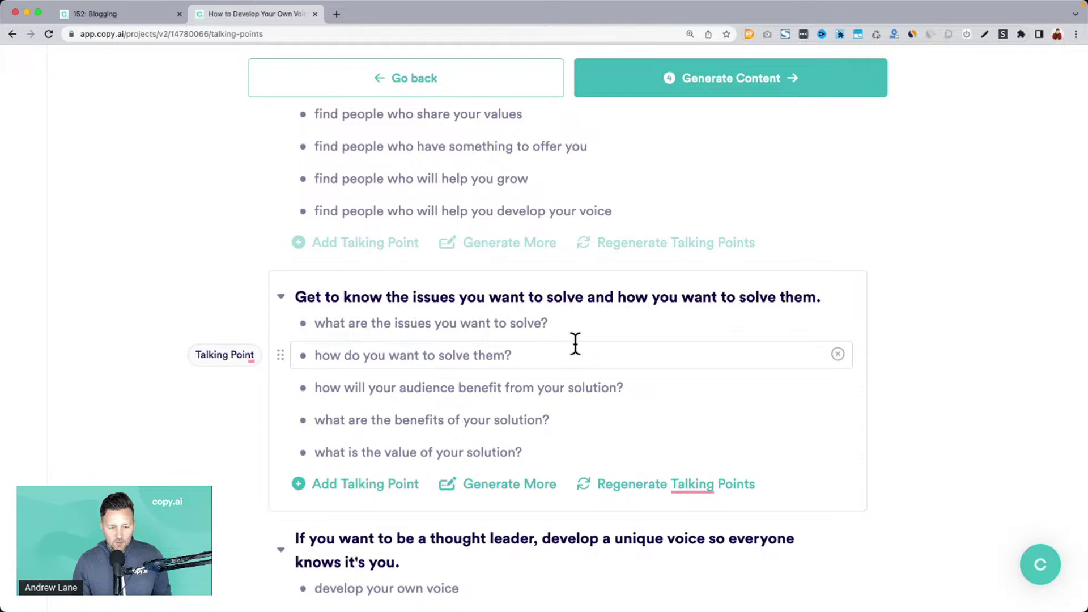
pyautogui.scroll(-10, 576, 342)
pyautogui.scroll(-5, 578, 354)
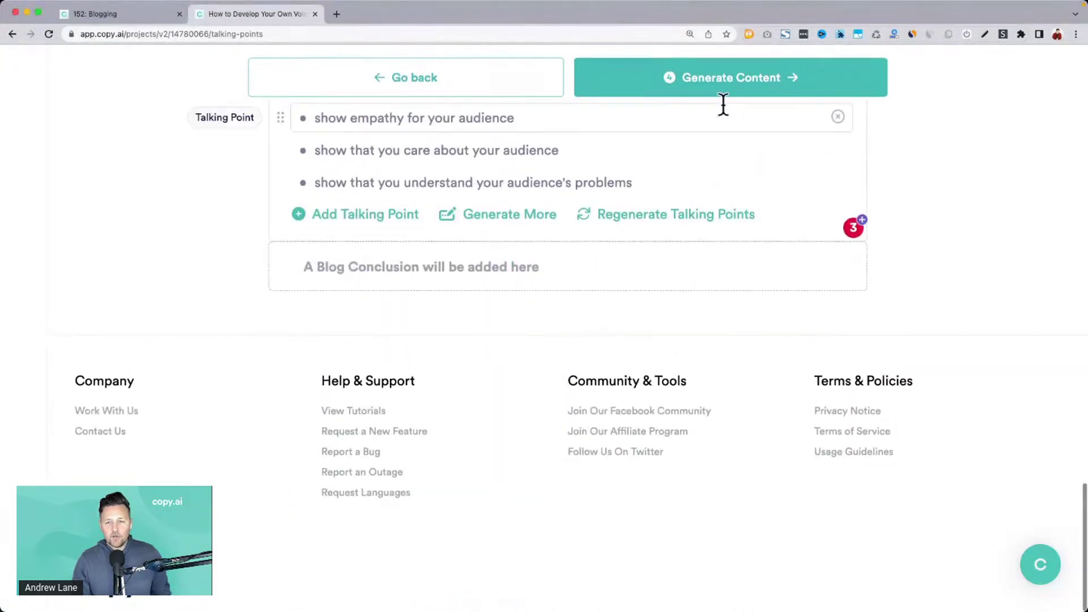
pyautogui.click(727, 89)
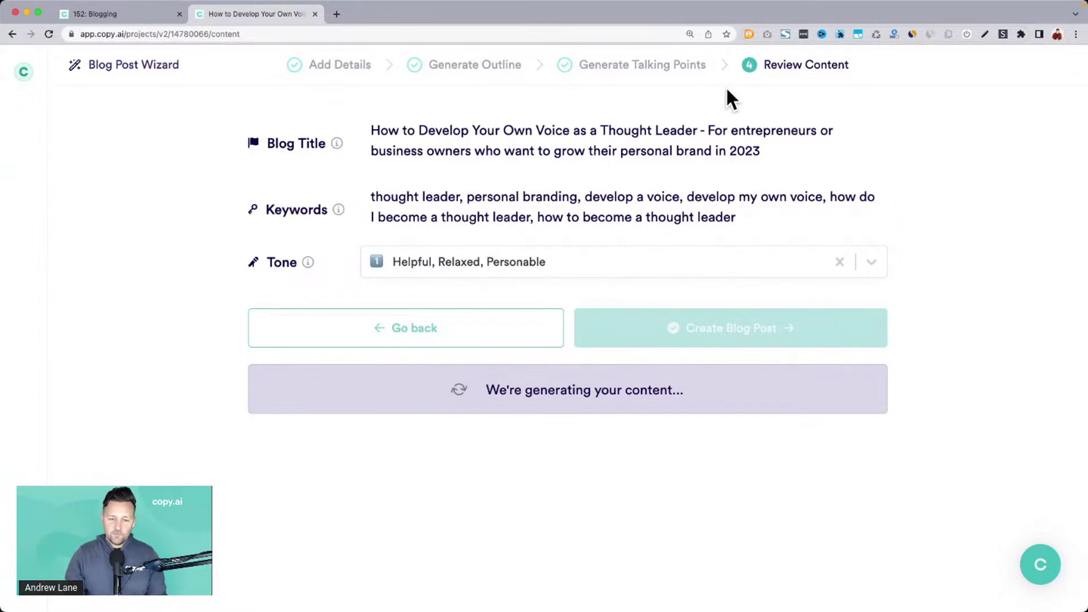
# Regenerate the article's introduction four times and check the section text below it.
pyautogui.scroll(-3, 963, 238)
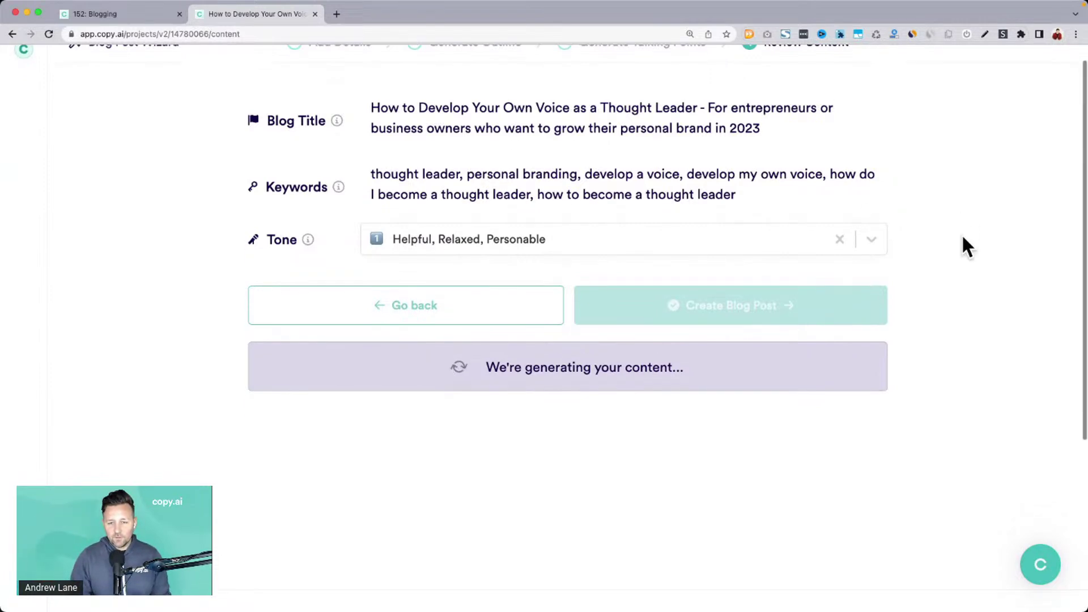
pyautogui.scroll(-3, 963, 237)
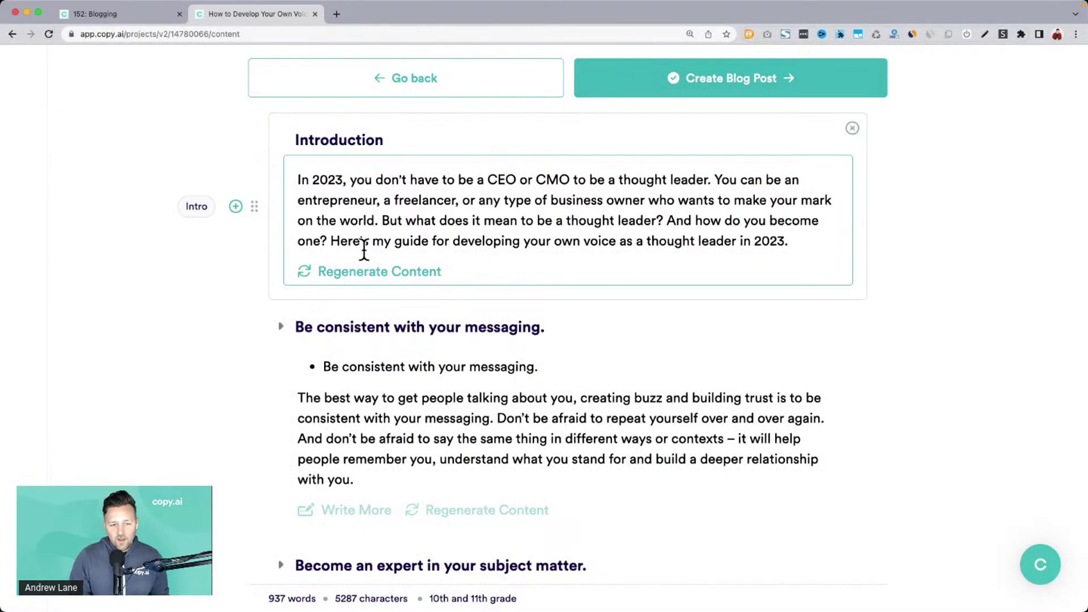
pyautogui.click(366, 272)
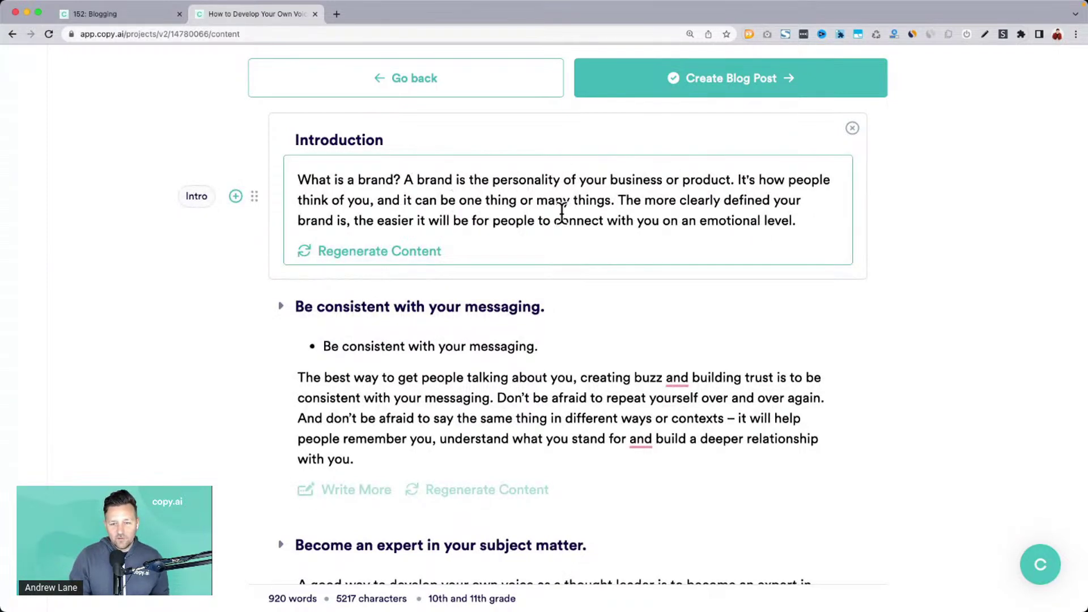
pyautogui.click(401, 252)
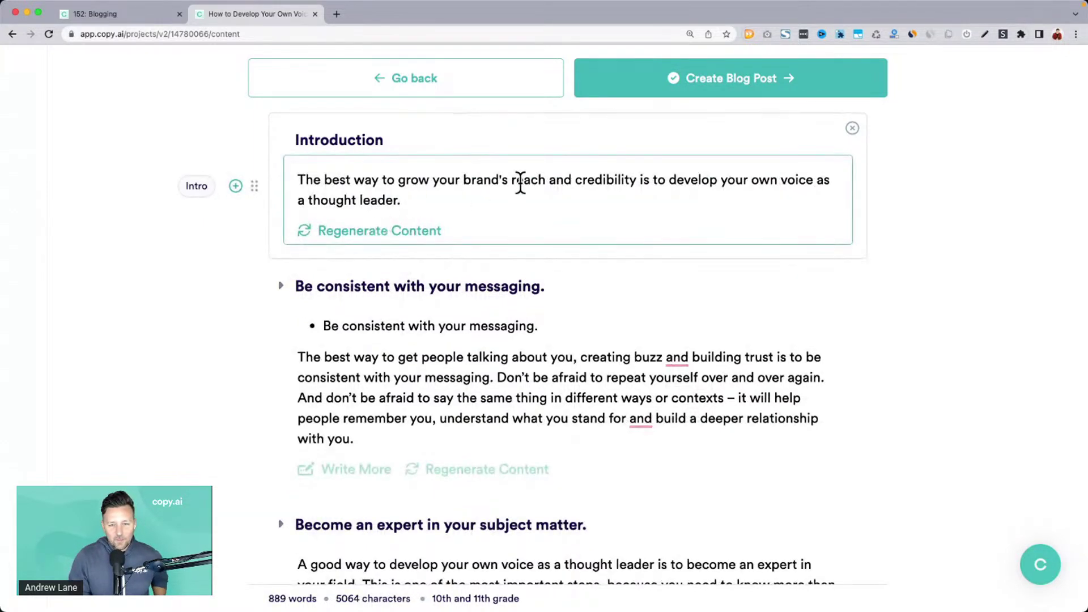
pyautogui.click(359, 233)
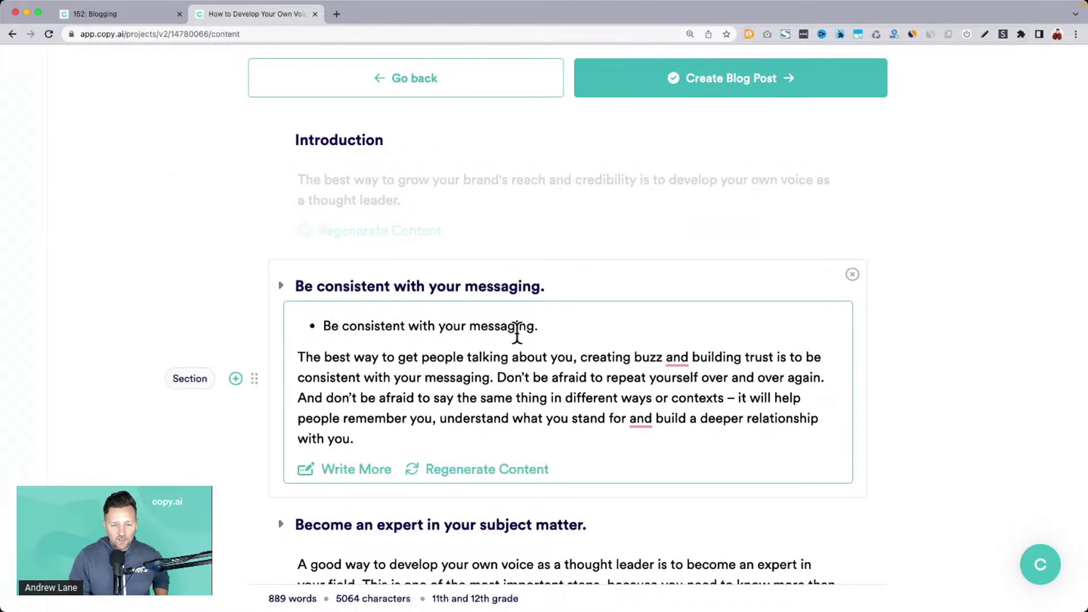
pyautogui.scroll(-2, 433, 301)
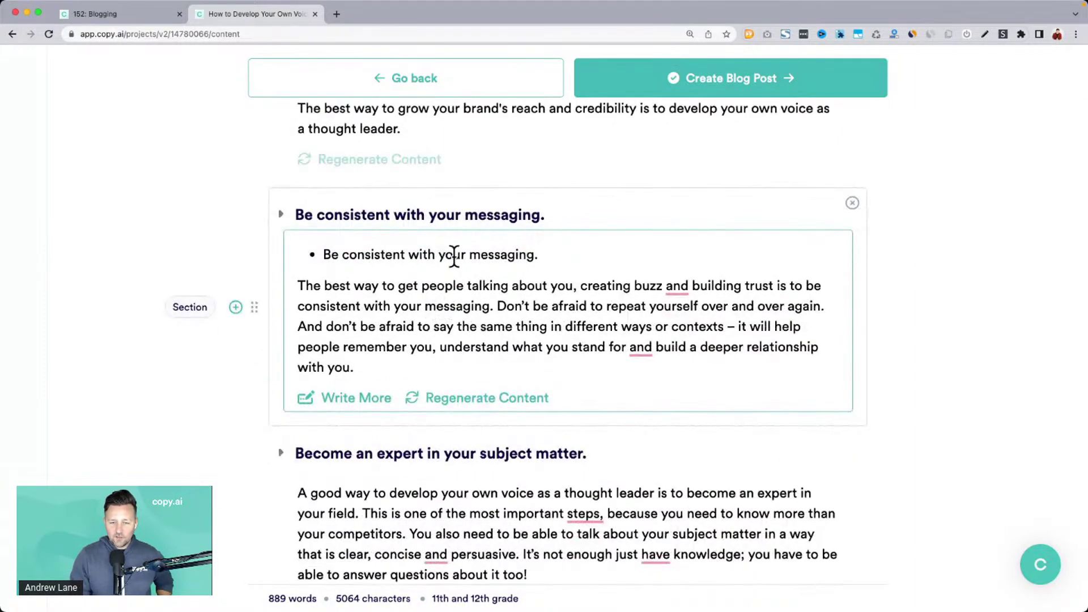
pyautogui.scroll(3, 453, 254)
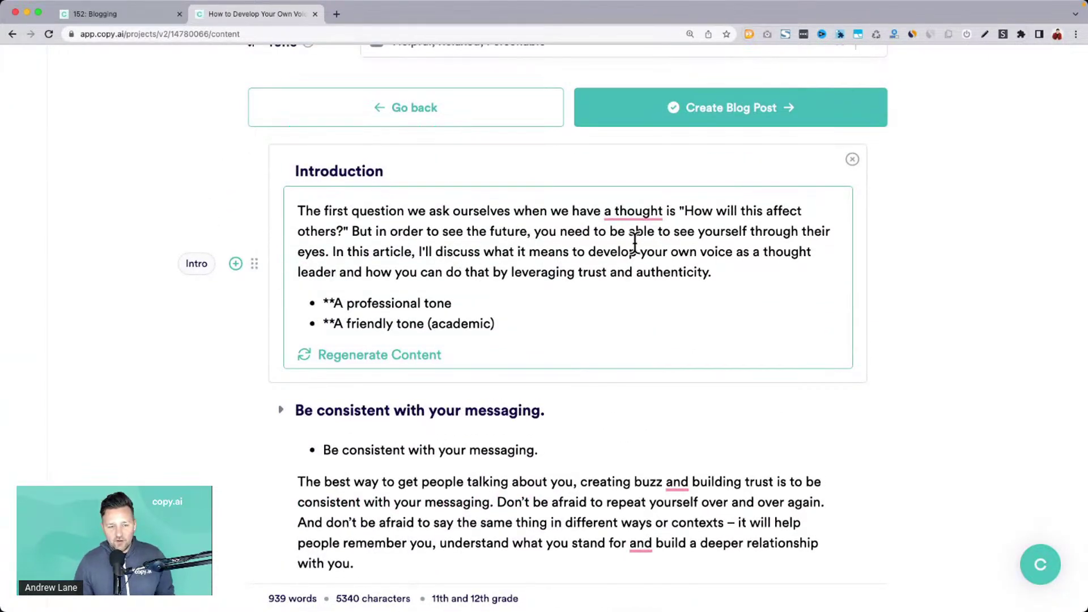
pyautogui.click(396, 353)
pyautogui.scroll(-3, 396, 352)
pyautogui.scroll(-5, 396, 352)
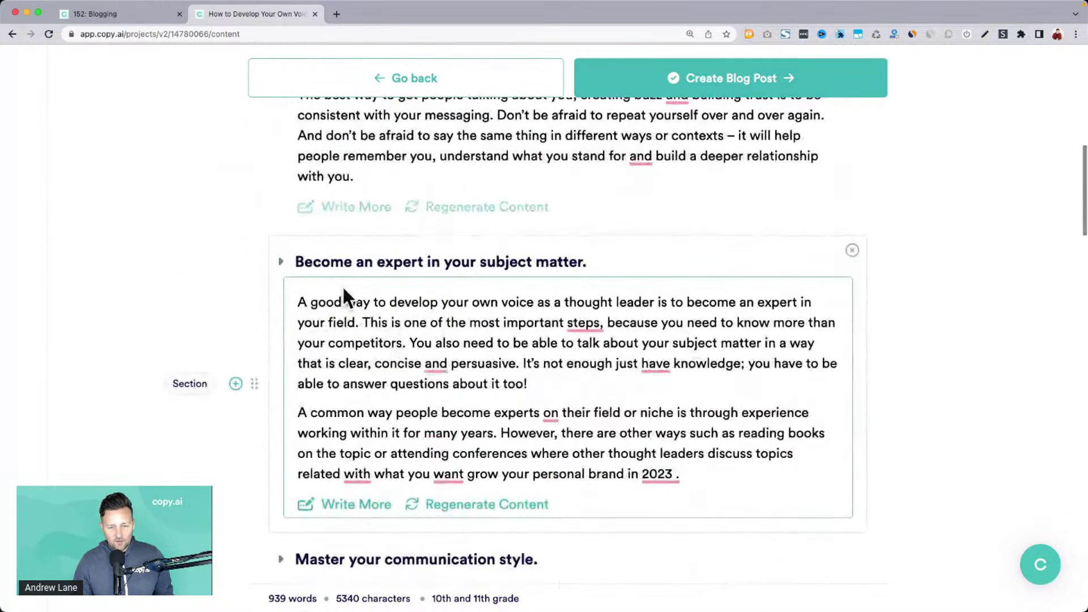
# Read through the regenerated introduction and check the sections that follow it.
pyautogui.scroll(-1, 383, 356)
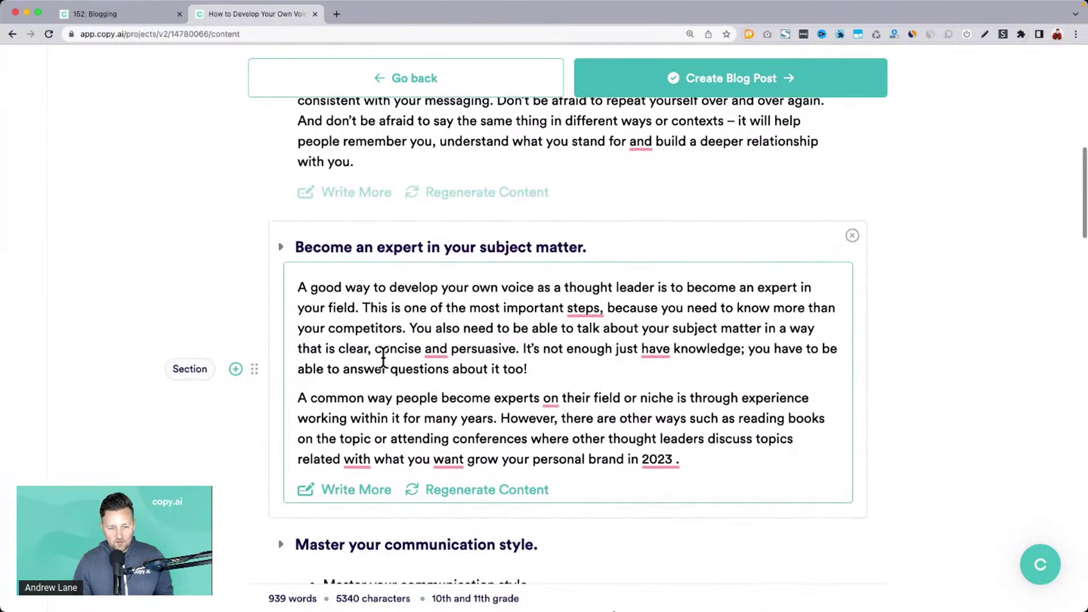
pyautogui.scroll(7, 412, 422)
pyautogui.scroll(5, 412, 422)
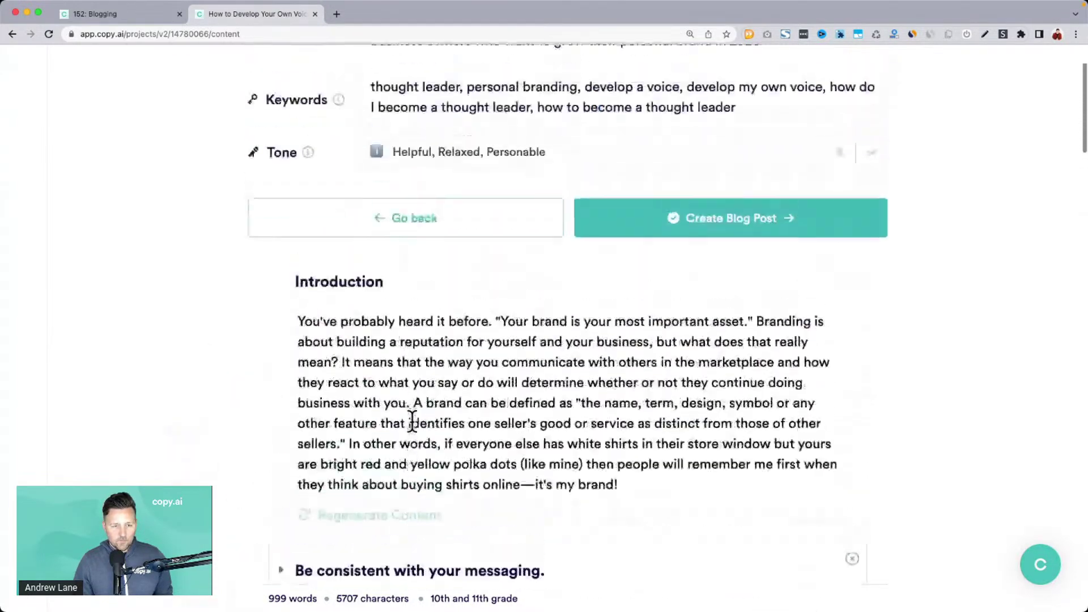
pyautogui.scroll(-2, 381, 347)
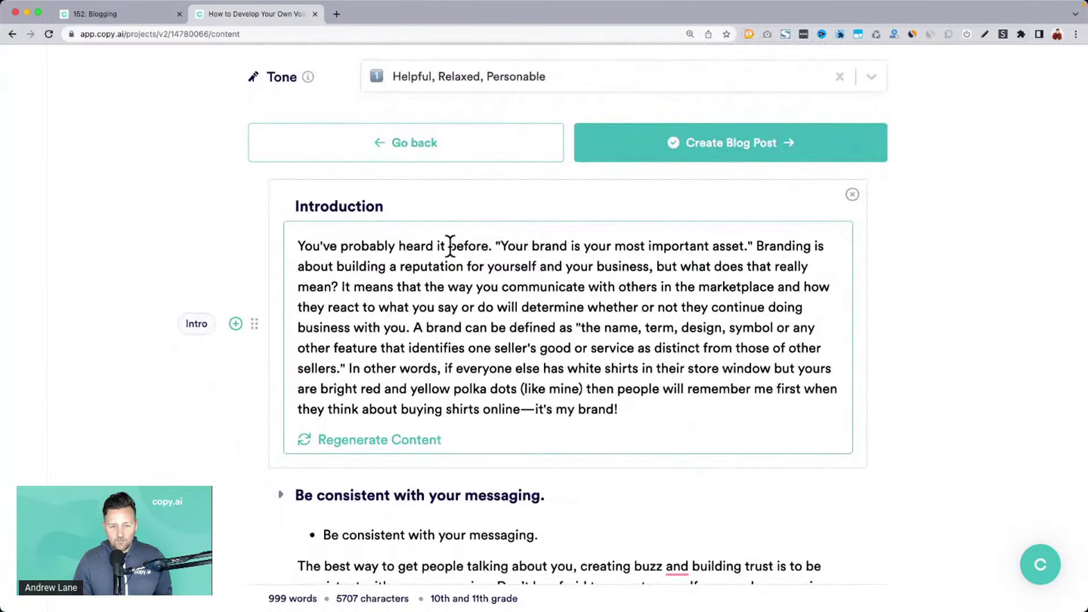
pyautogui.moveTo(302, 247); pyautogui.dragTo(675, 406)
pyautogui.scroll(-10, 675, 406)
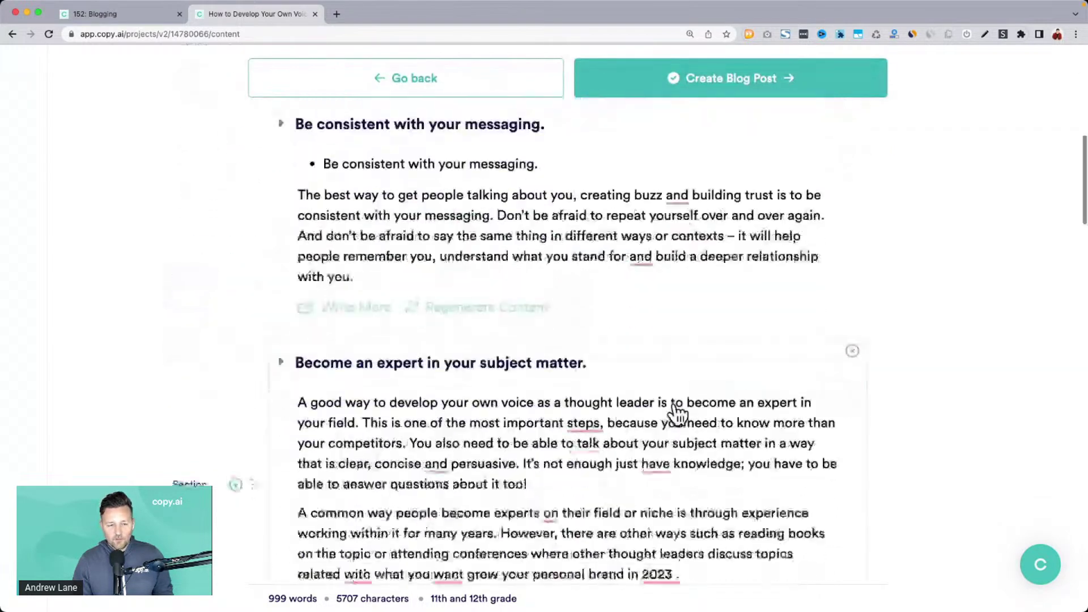
# Regenerate the content of the bulleted "Master your communication style." section.
pyautogui.scroll(-6, 674, 406)
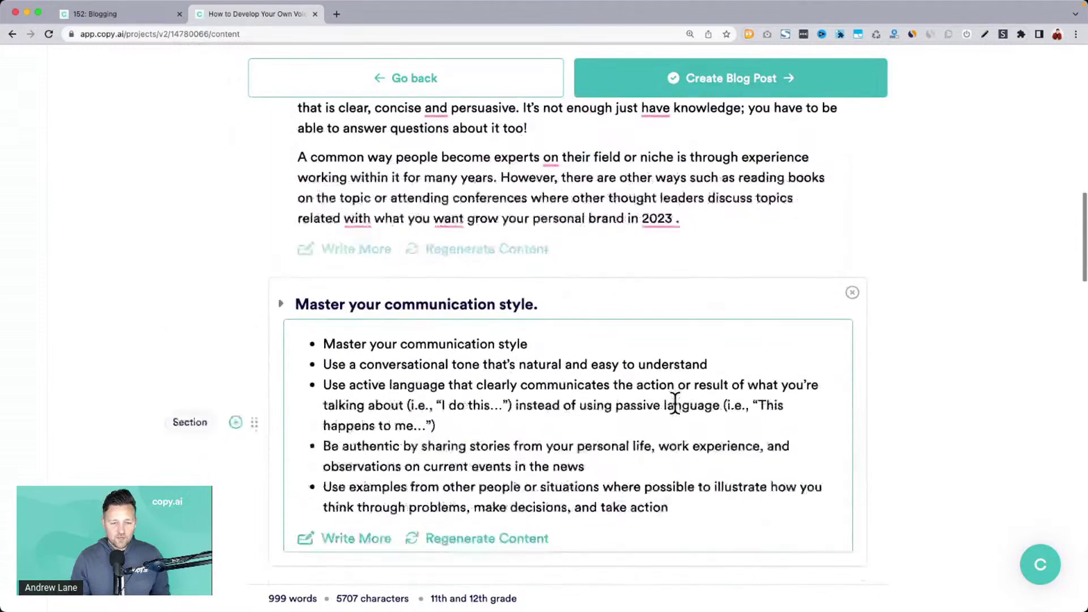
pyautogui.moveTo(338, 250); pyautogui.dragTo(478, 444)
pyautogui.click(488, 437)
# Review the generated text from the "Team up with like-minded people." section through the conclusion.
pyautogui.scroll(-2, 491, 436)
pyautogui.scroll(-3, 490, 435)
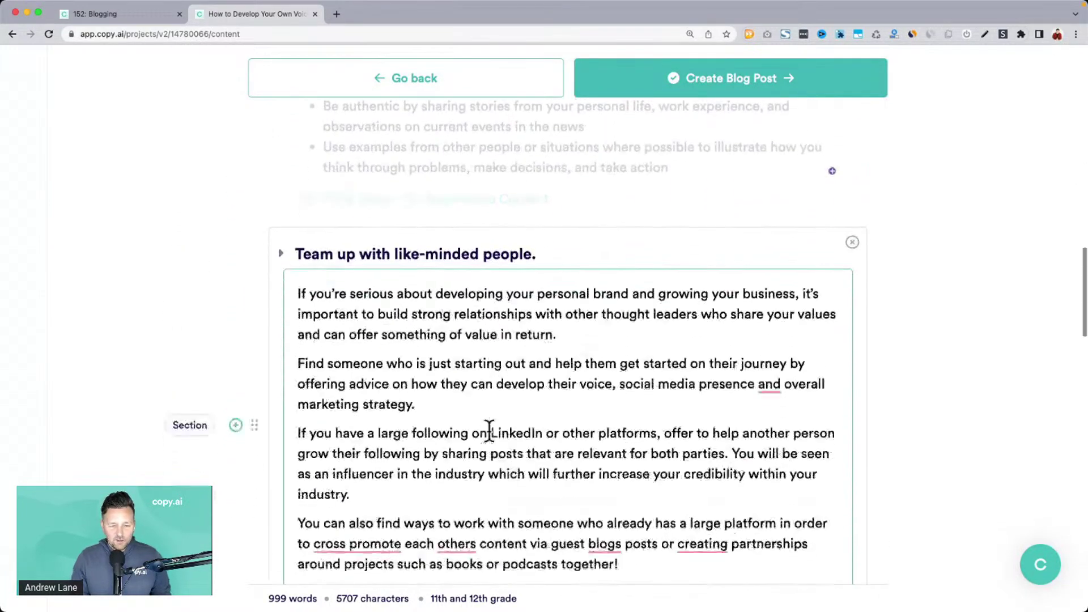
pyautogui.moveTo(316, 253); pyautogui.dragTo(528, 413)
pyautogui.scroll(-3, 528, 406)
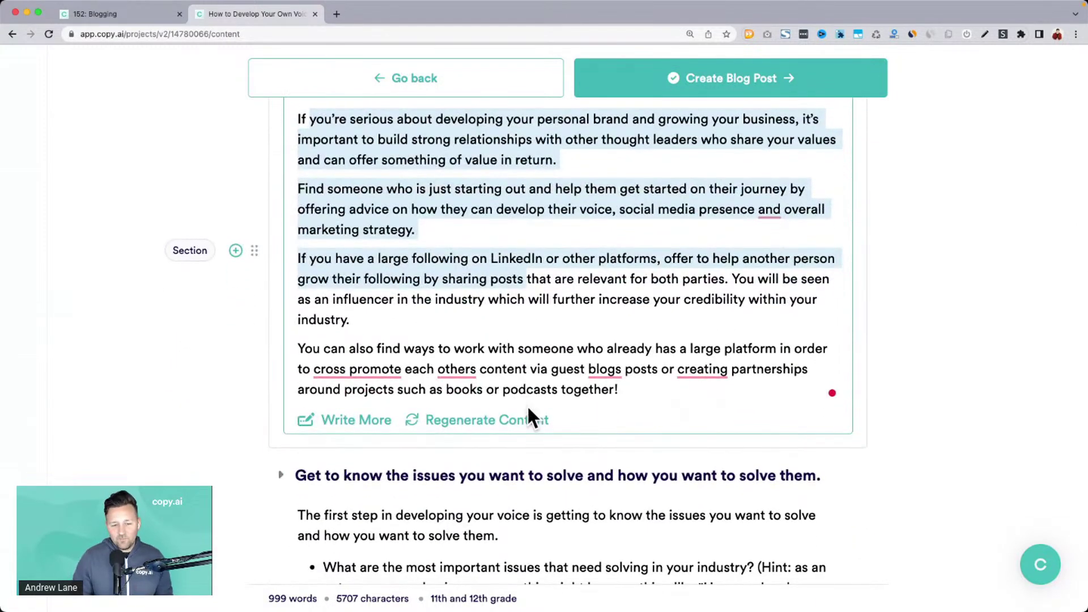
pyautogui.scroll(-5, 527, 405)
pyautogui.scroll(-1, 526, 403)
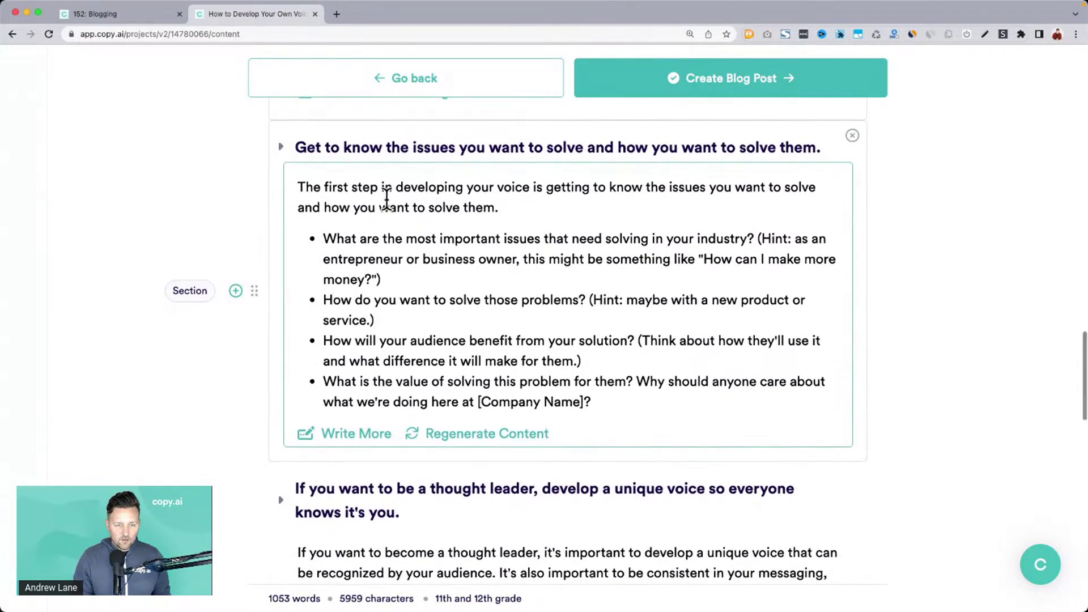
pyautogui.scroll(-3, 449, 266)
pyautogui.scroll(-15, 450, 267)
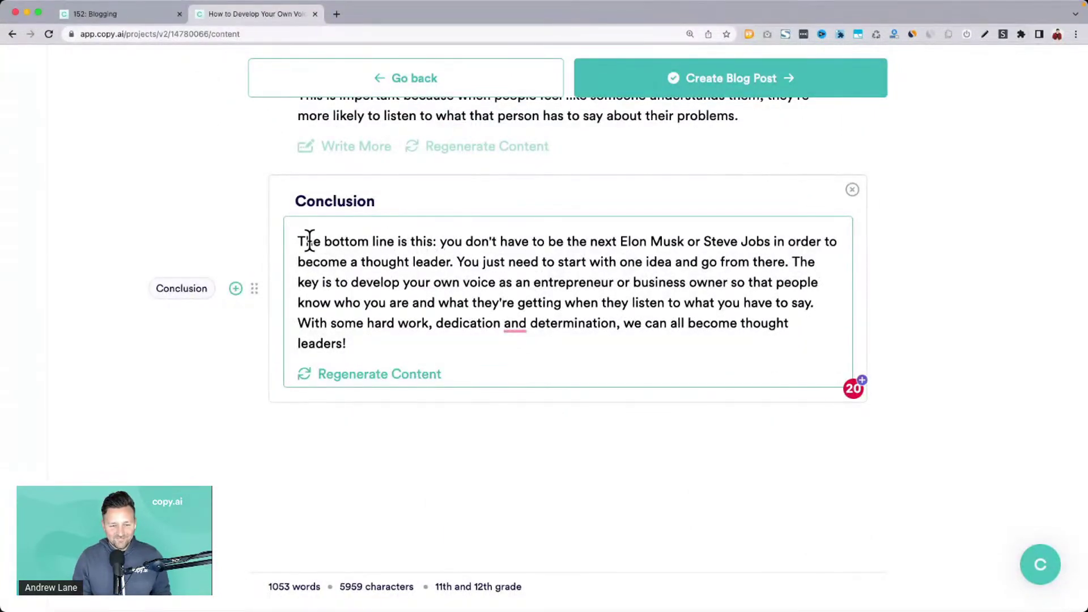
pyautogui.moveTo(302, 237); pyautogui.dragTo(457, 262)
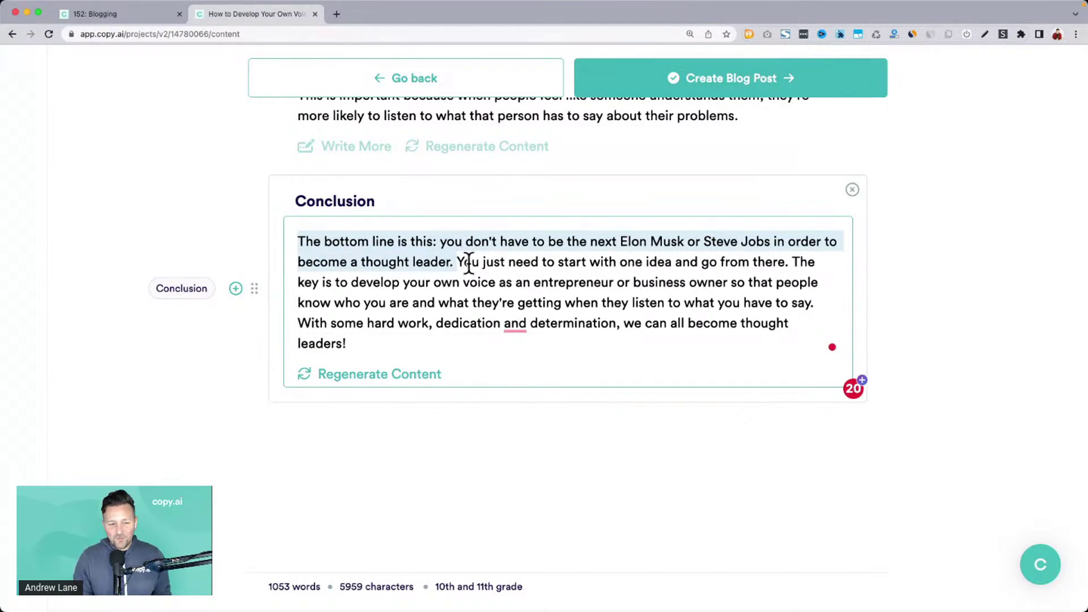
pyautogui.moveTo(352, 282); pyautogui.dragTo(633, 334)
# Create the blog post from the generated sections and look over the article in the editor.
pyautogui.scroll(5, 629, 317)
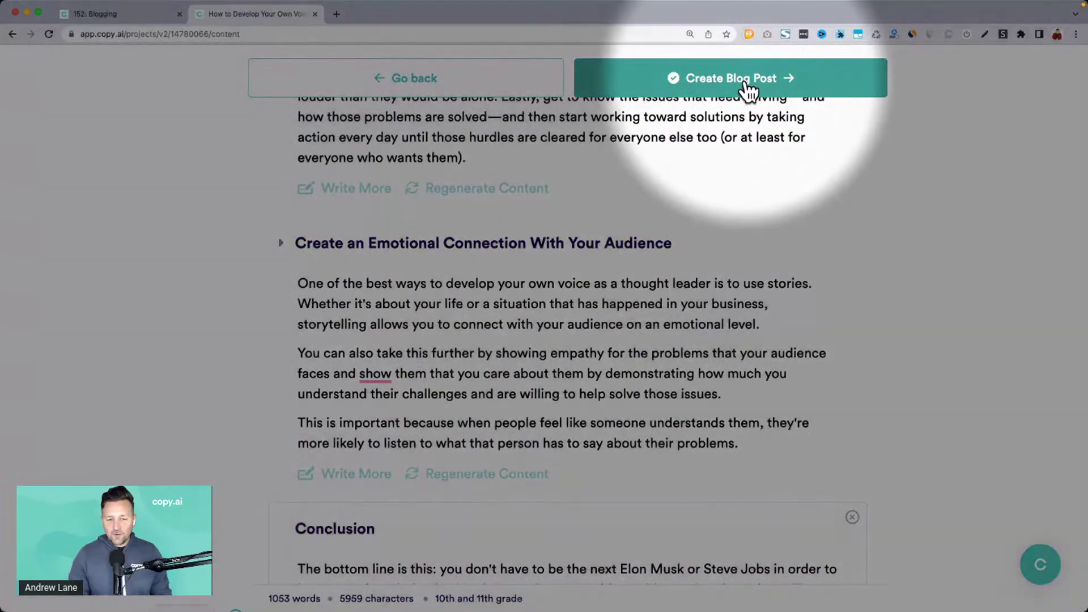
pyautogui.click(746, 82)
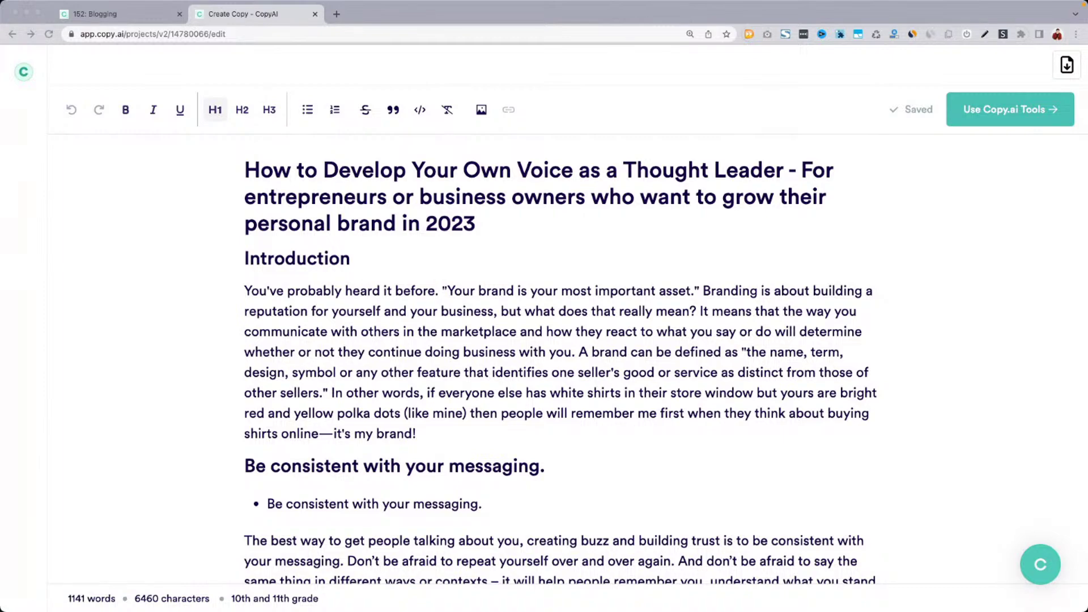
pyautogui.scroll(-10, 415, 346)
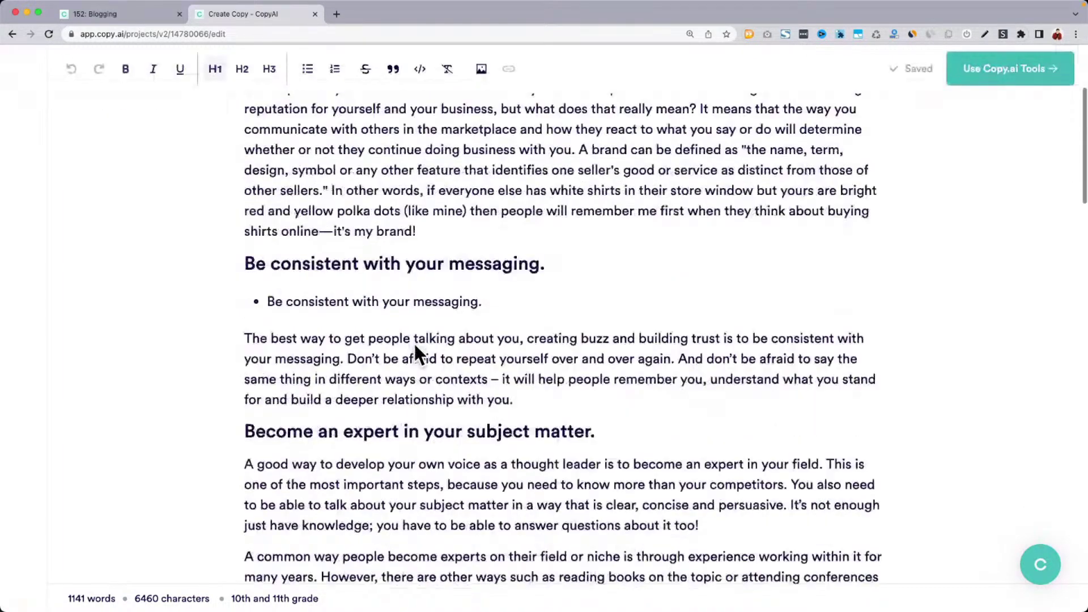
pyautogui.scroll(-15, 452, 190)
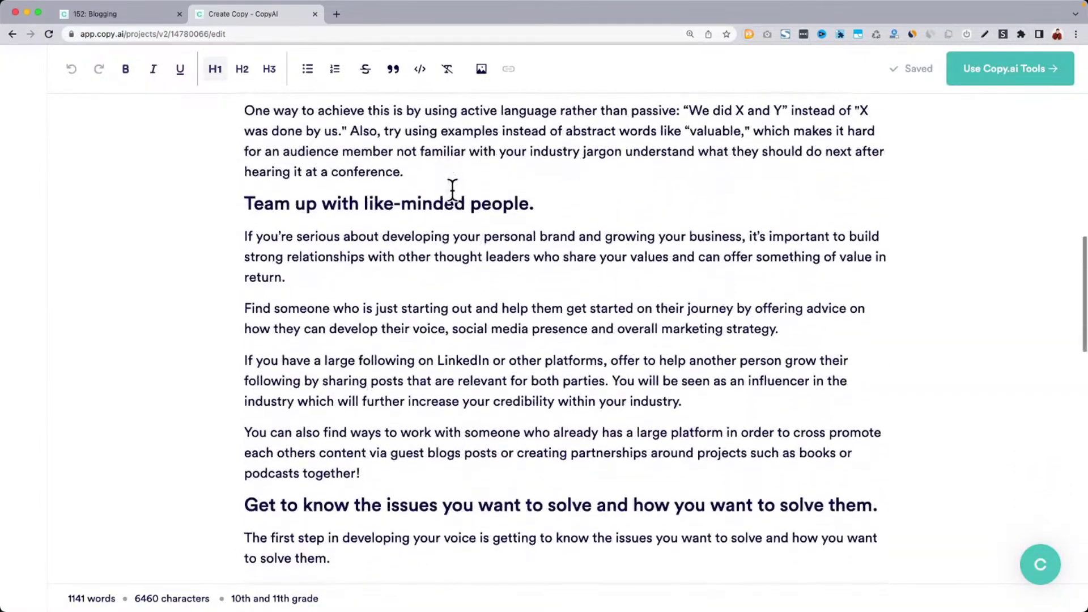
# Generate continuations for the communication style paragraph ending in "texting lingo)" and add the third suggestion, about avoiding jargon and technical language.
pyautogui.scroll(3, 452, 190)
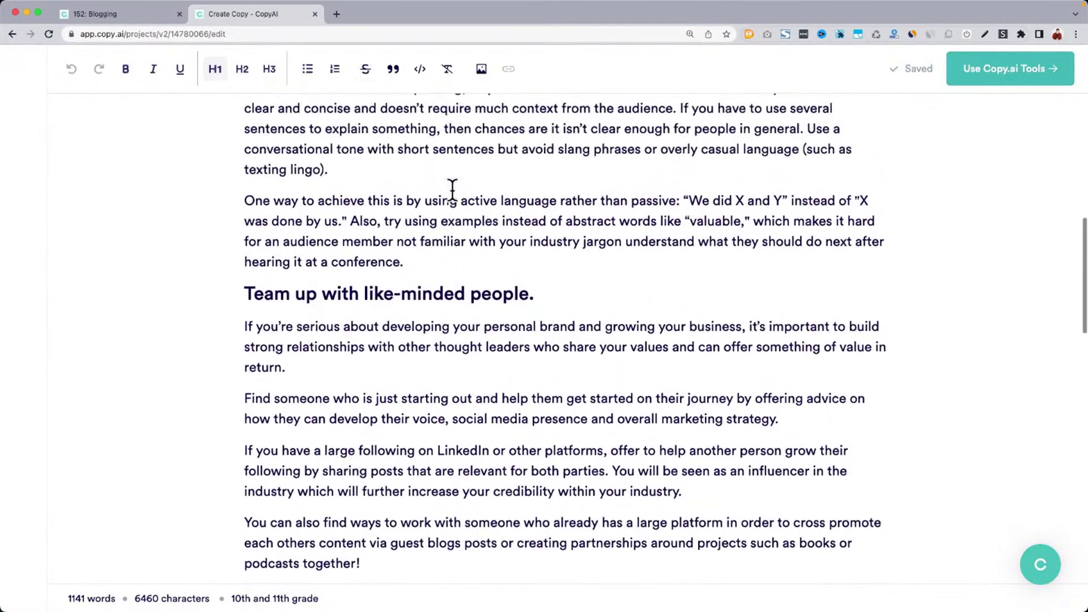
pyautogui.click(390, 228)
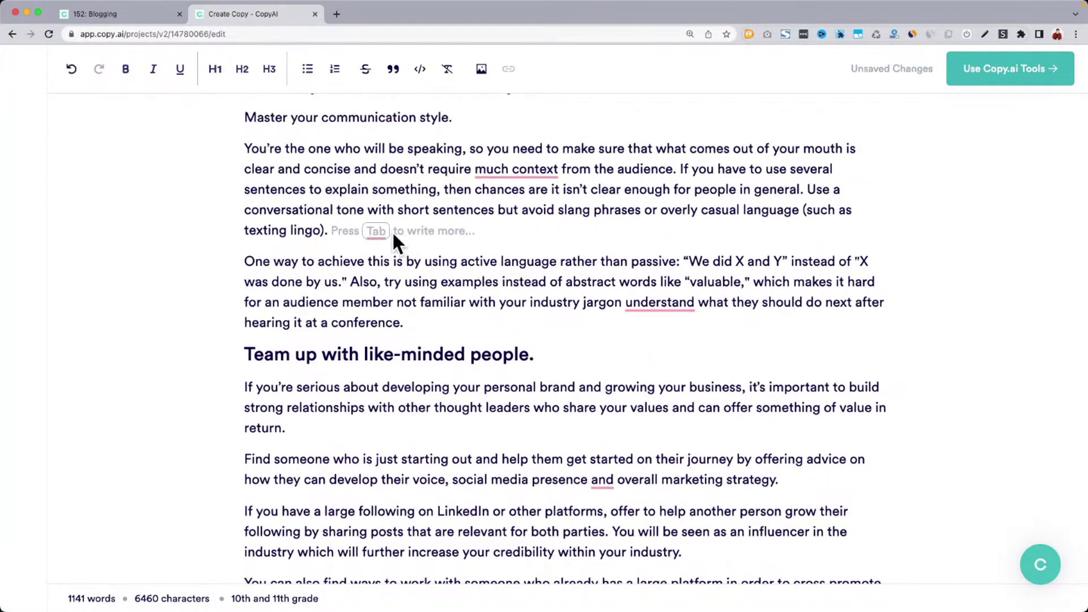
pyautogui.press('Tab')
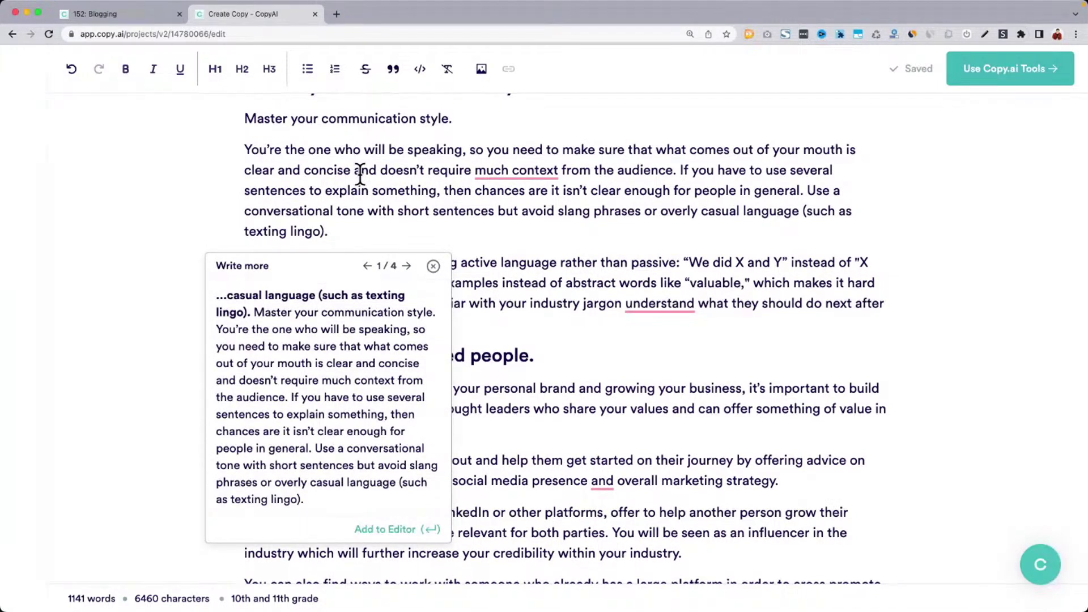
pyautogui.moveTo(253, 311); pyautogui.dragTo(341, 494)
pyautogui.click(406, 266)
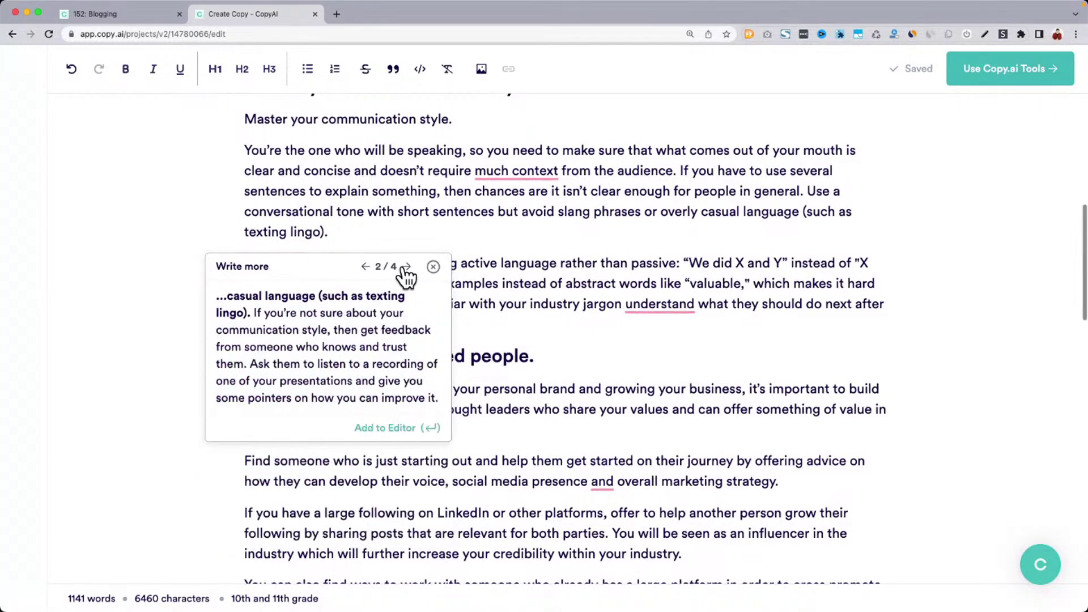
pyautogui.click(406, 267)
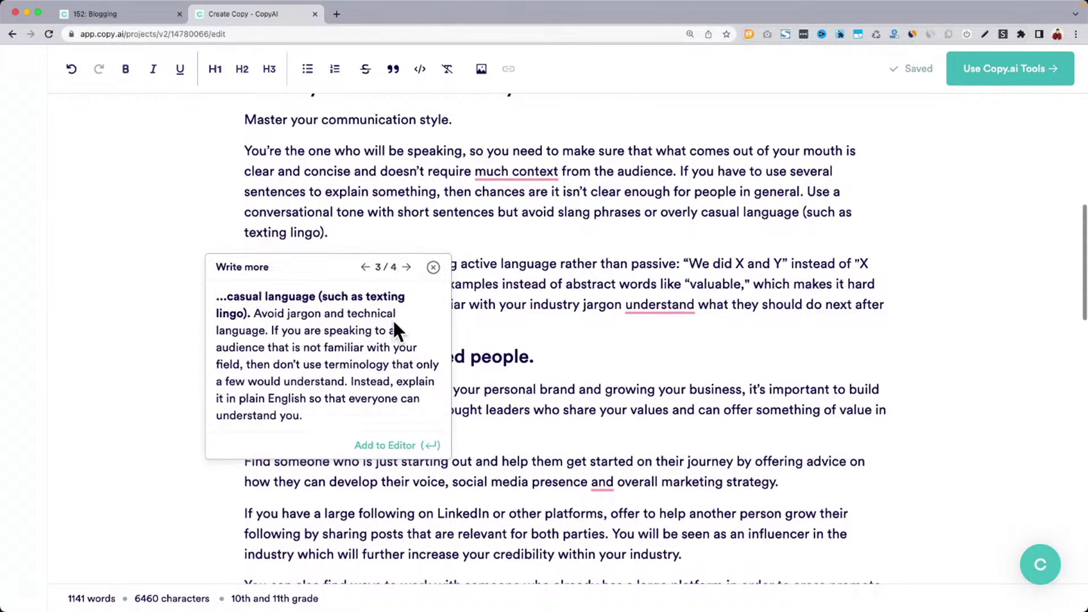
pyautogui.click(396, 447)
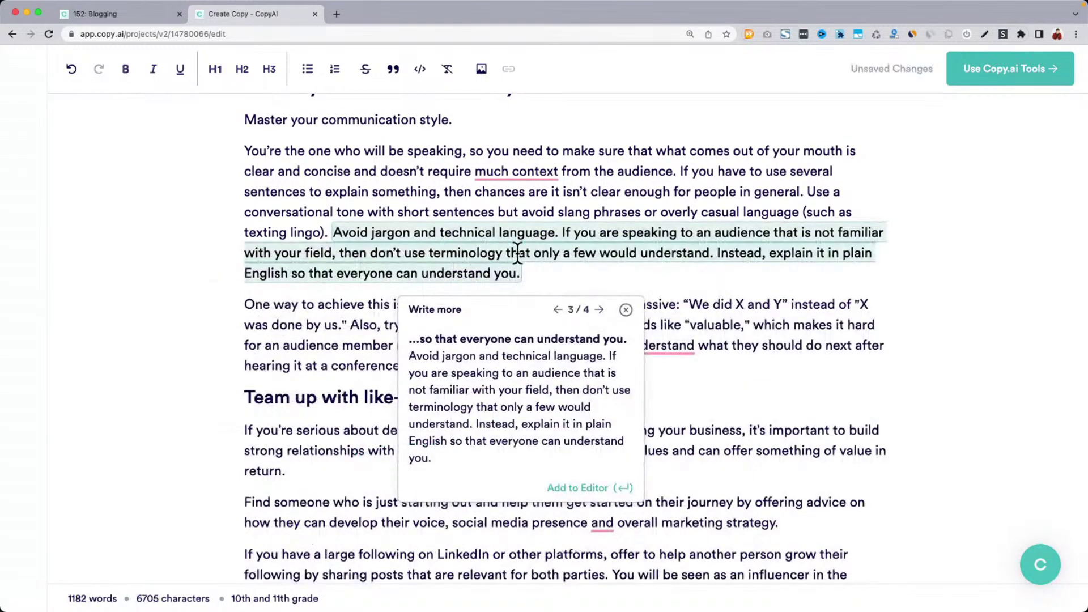
pyautogui.click(569, 274)
# Try replacing the sentence starting "You're the one who will be speaking" with the third Rewrite suggestion, and undo the replacement.
pyautogui.moveTo(245, 152); pyautogui.dragTo(677, 172)
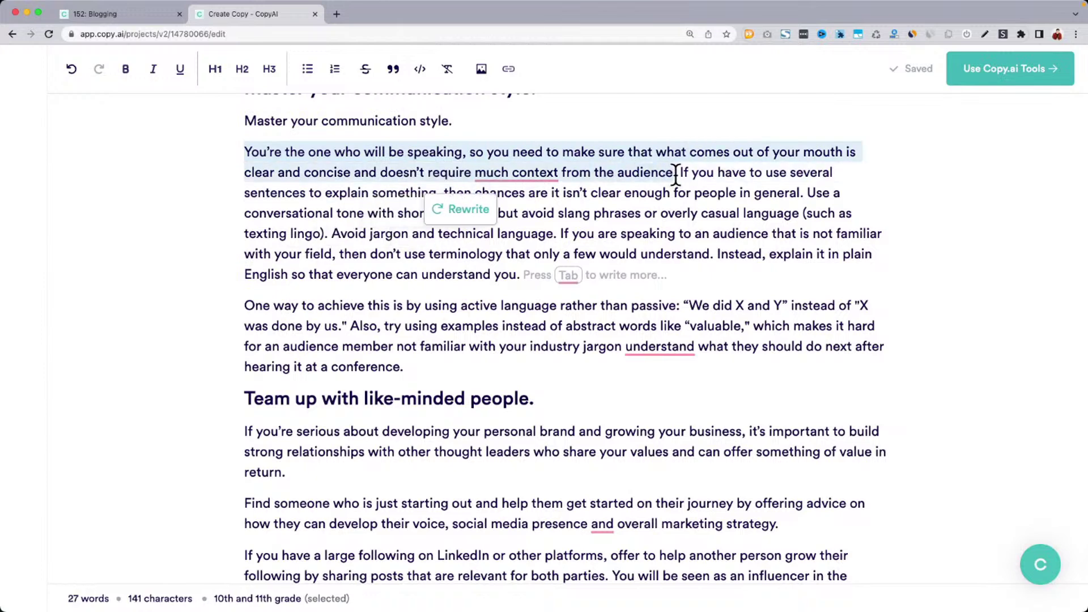
pyautogui.click(468, 209)
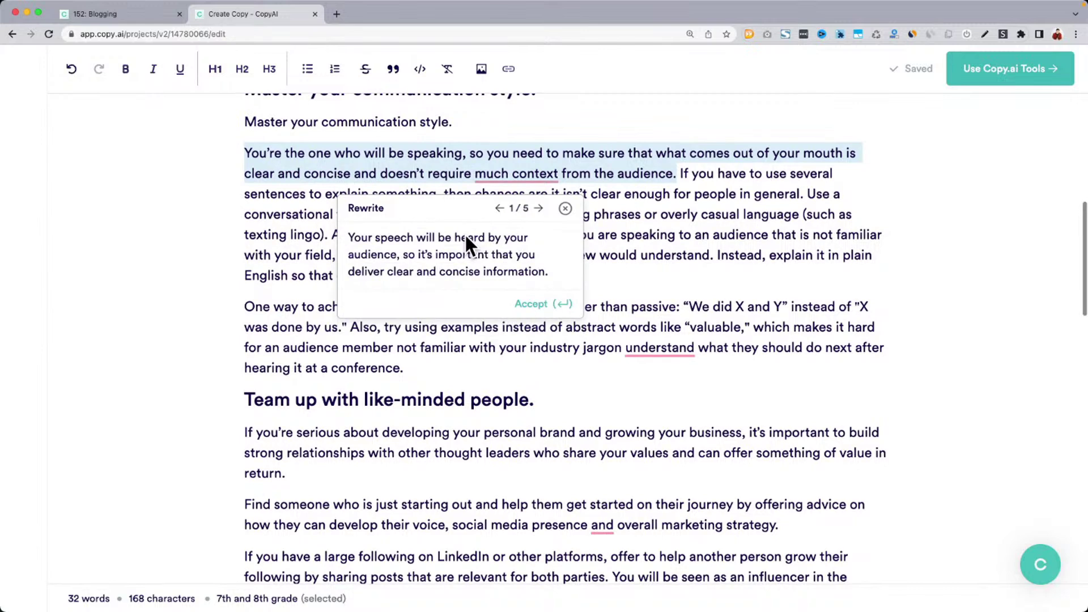
pyautogui.click(538, 208)
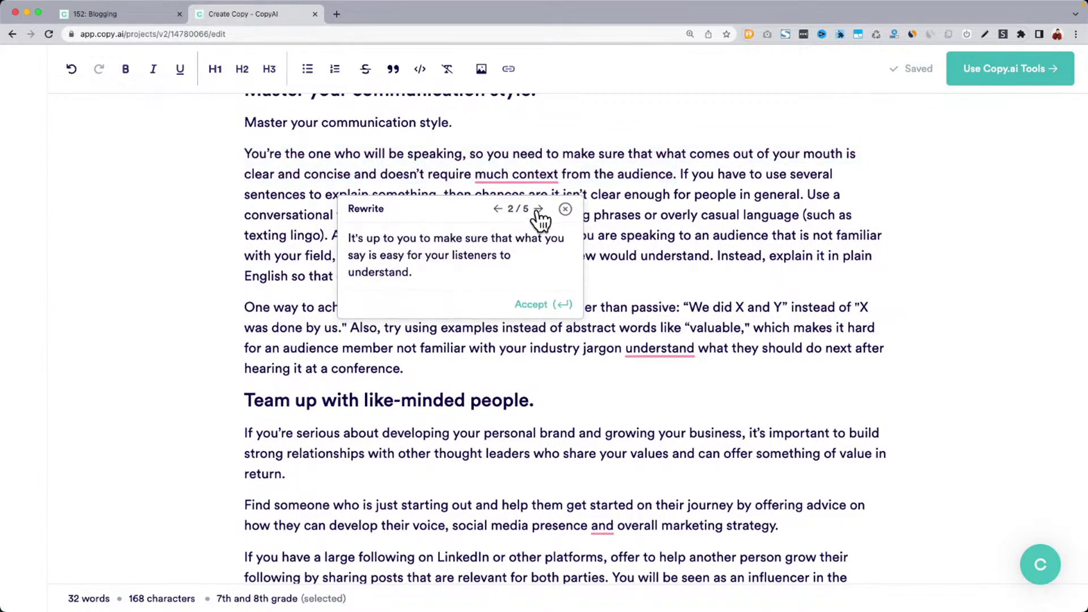
pyautogui.click(538, 209)
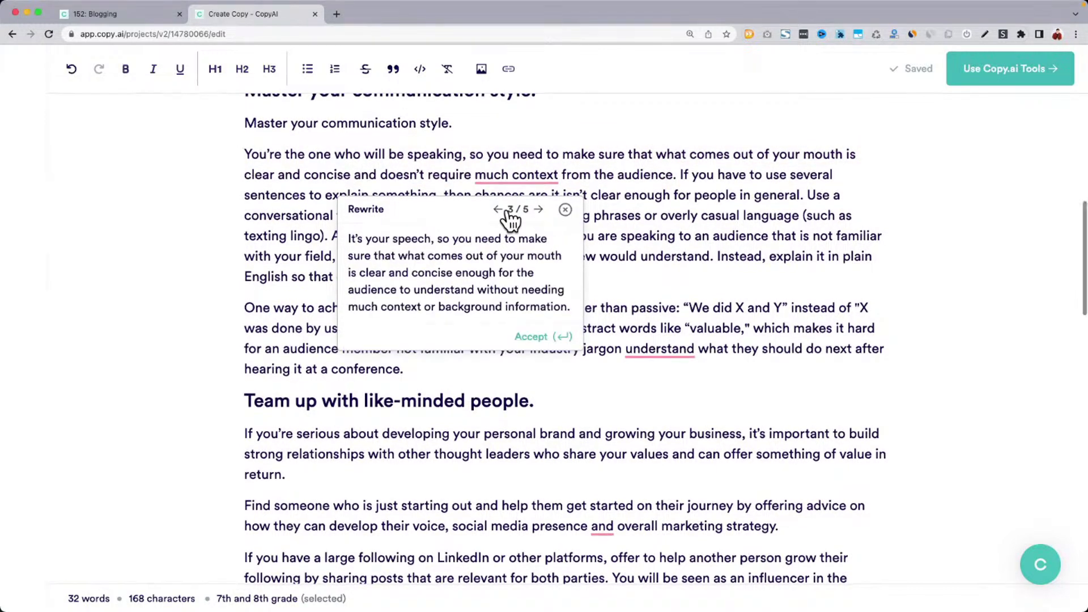
pyautogui.click(531, 336)
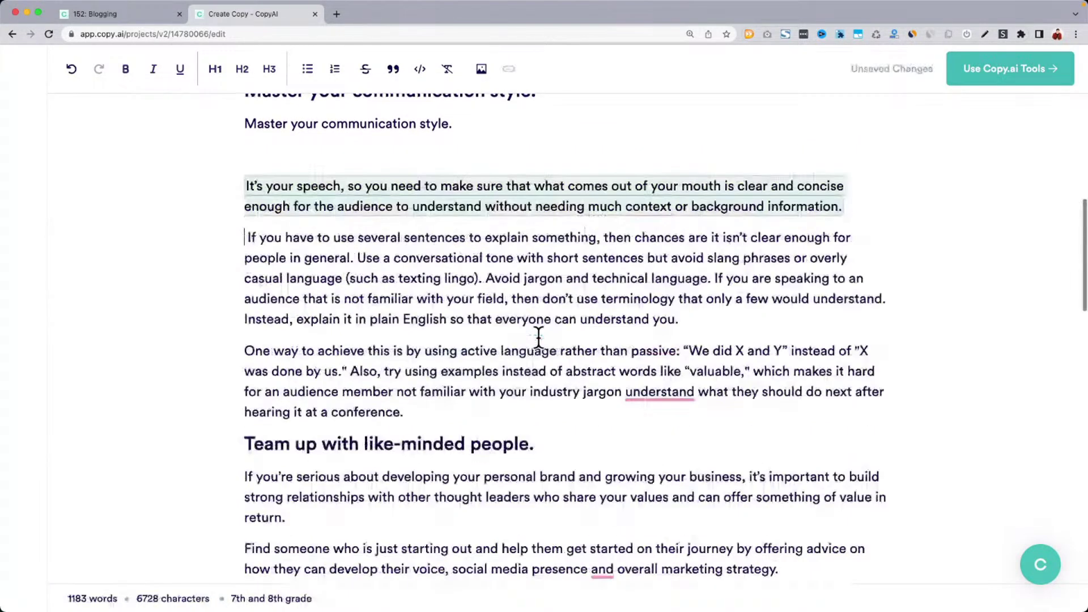
pyautogui.press('super+z')
pyautogui.click(429, 280)
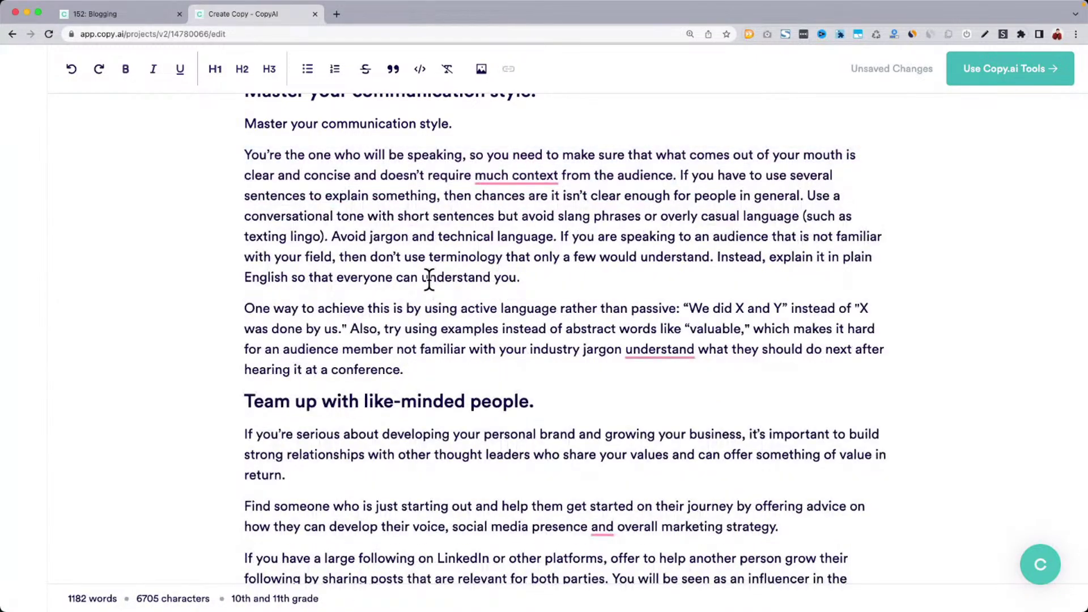
# Look through the rest of the article down to the conclusion and return to its title.
pyautogui.scroll(-6, 428, 279)
pyautogui.scroll(-11, 429, 279)
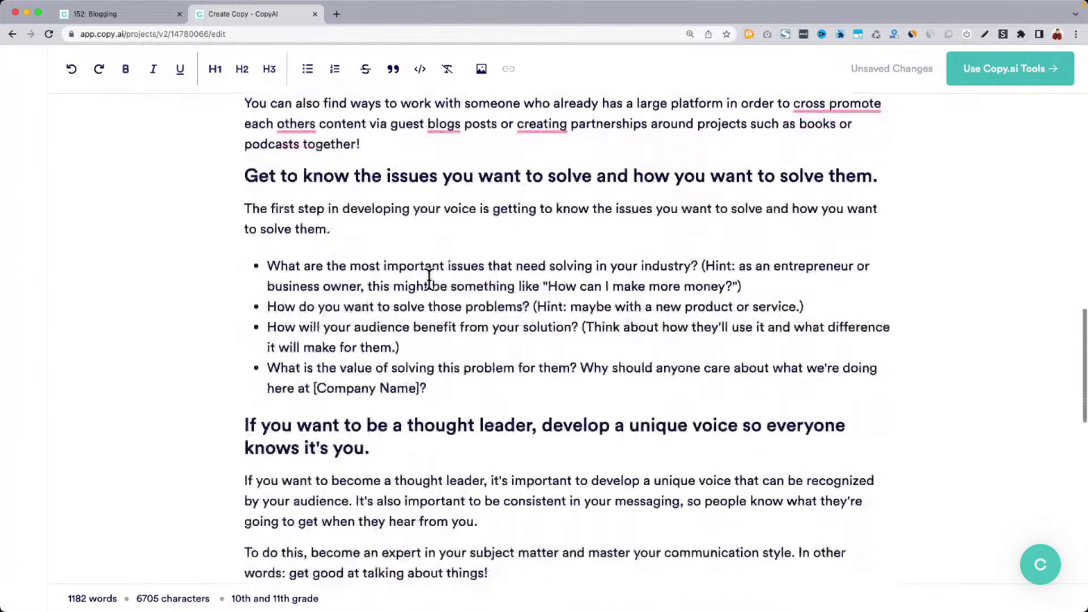
pyautogui.scroll(-3, 429, 279)
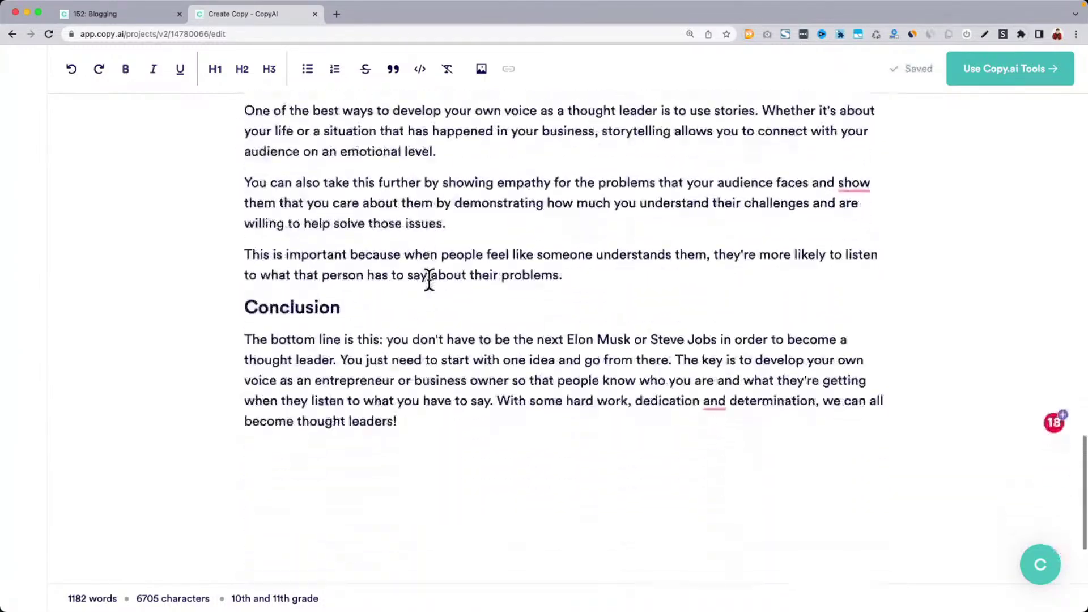
pyautogui.scroll(15, 429, 280)
pyautogui.scroll(14, 436, 217)
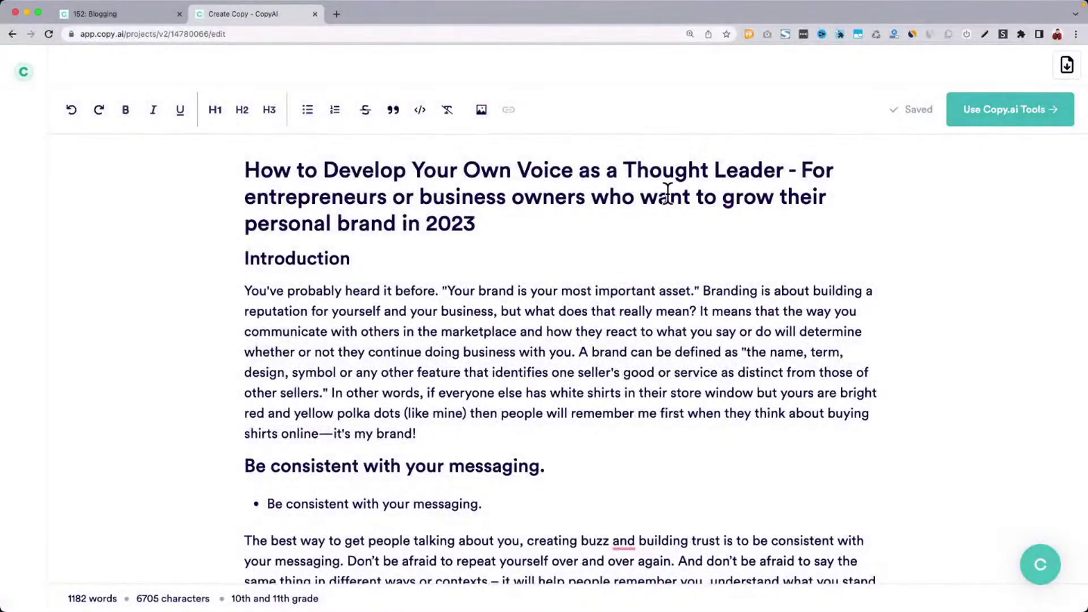
pyautogui.click(335, 187)
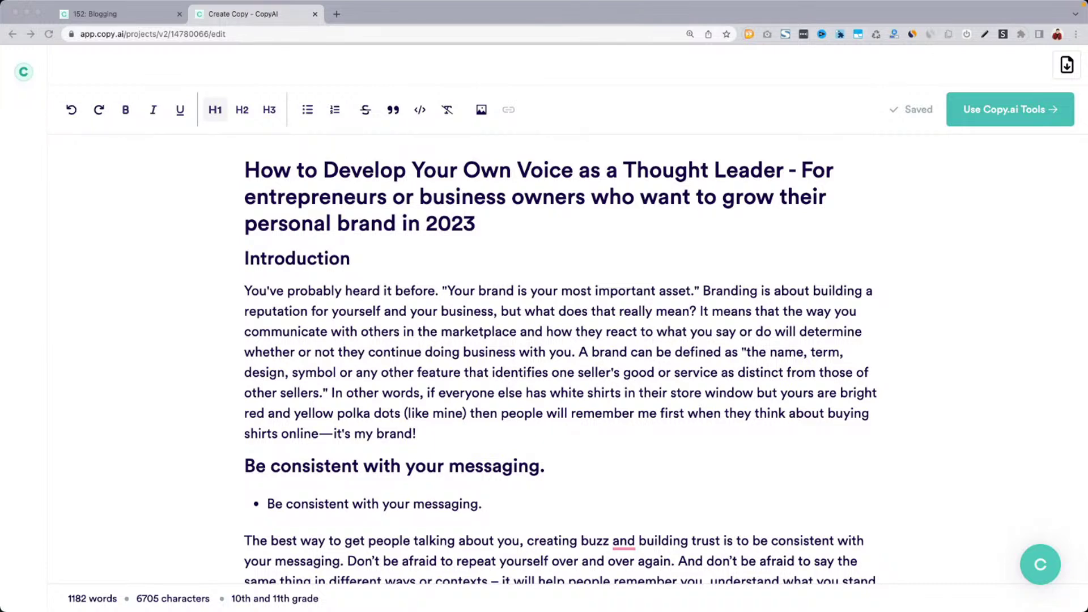
# Copy the entire article and narrow the editor window to switch to the Copyscape Premium Search window behind it.
pyautogui.moveTo(486, 611); pyautogui.dragTo(1087, 238)
pyautogui.click(459, 278)
pyautogui.press('super+a')
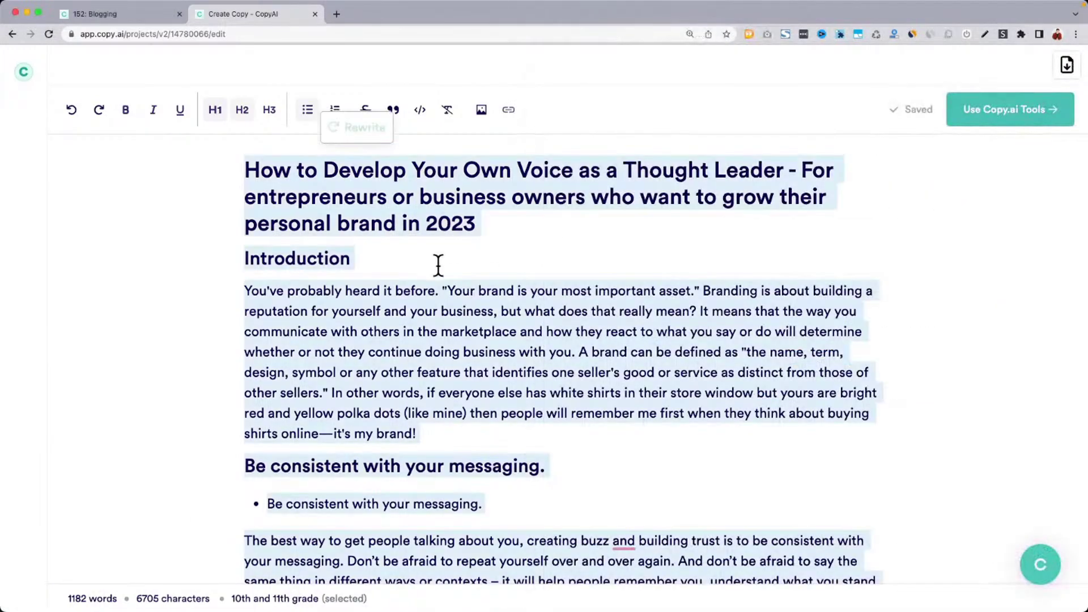
pyautogui.moveTo(1083, 348); pyautogui.dragTo(938, 353)
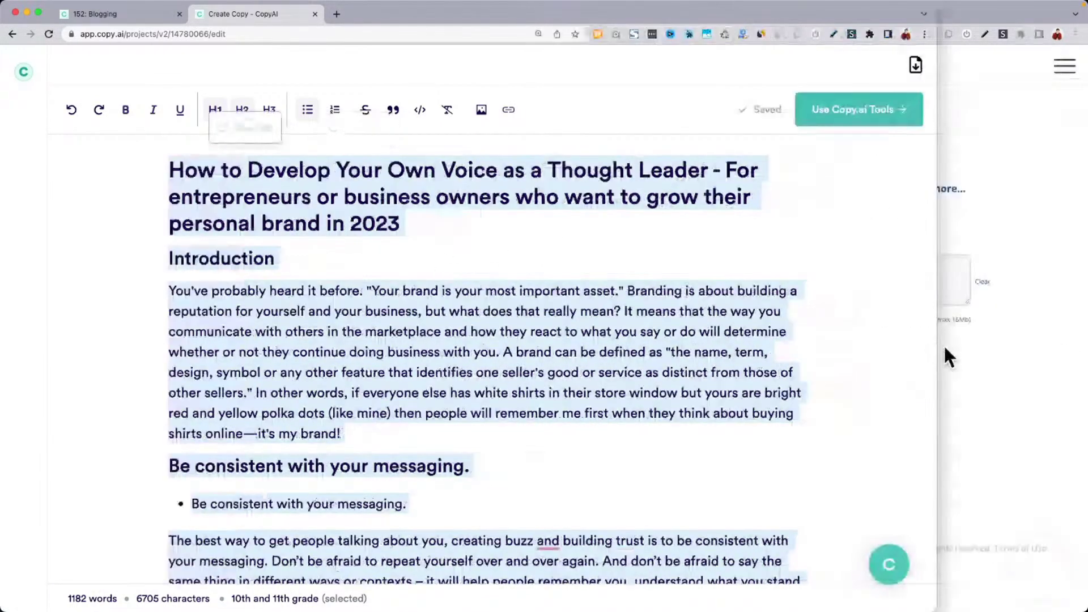
pyautogui.click(1026, 339)
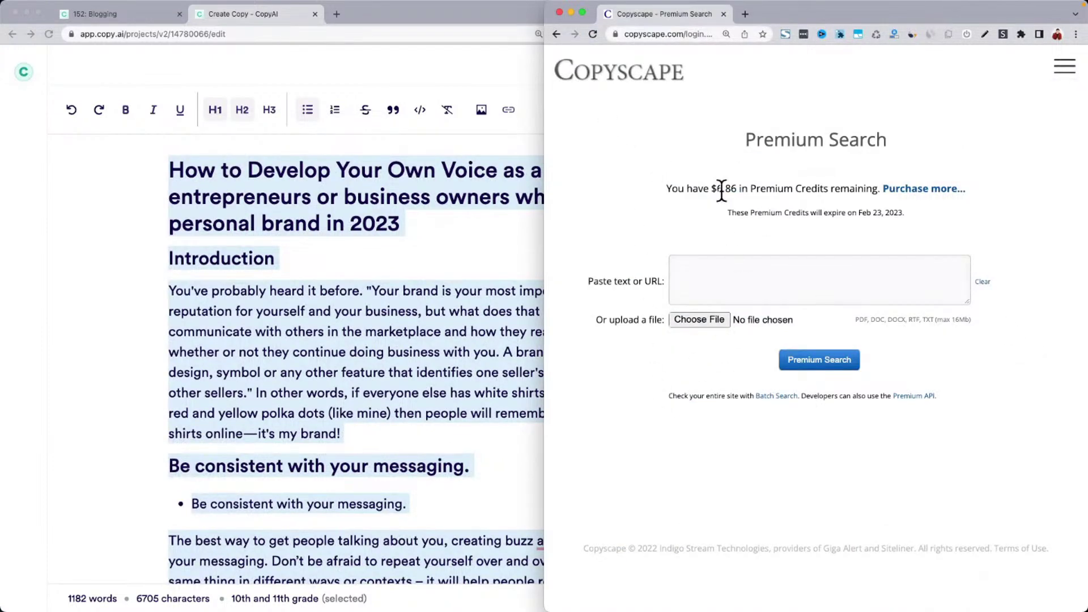
# Paste the article text into Copyscape and run a Premium Search on it.
pyautogui.click(737, 262)
pyautogui.press('super+v')
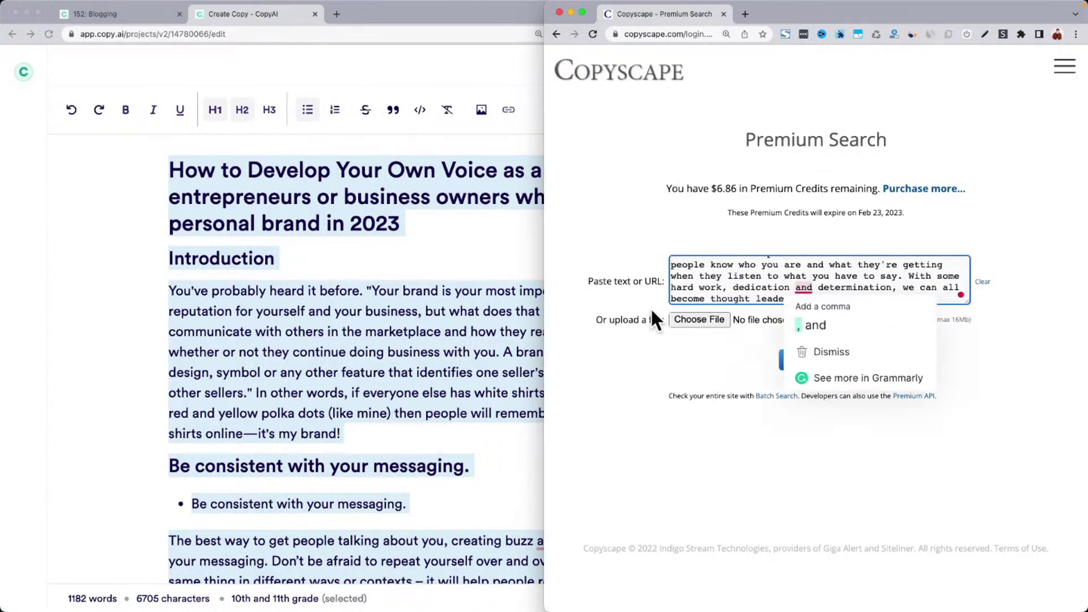
pyautogui.click(643, 351)
pyautogui.click(851, 363)
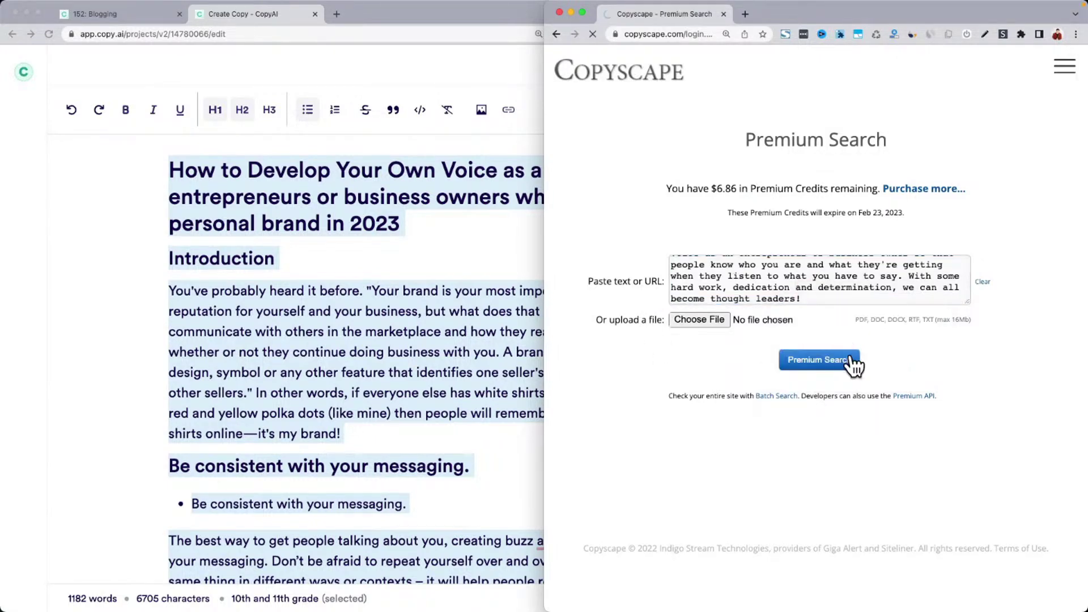
# Widen the Copyscape window and examine the matched passages from the first search result to the last.
pyautogui.scroll(-1, 579, 442)
pyautogui.scroll(-2, 578, 442)
pyautogui.moveTo(543, 408); pyautogui.dragTo(392, 396)
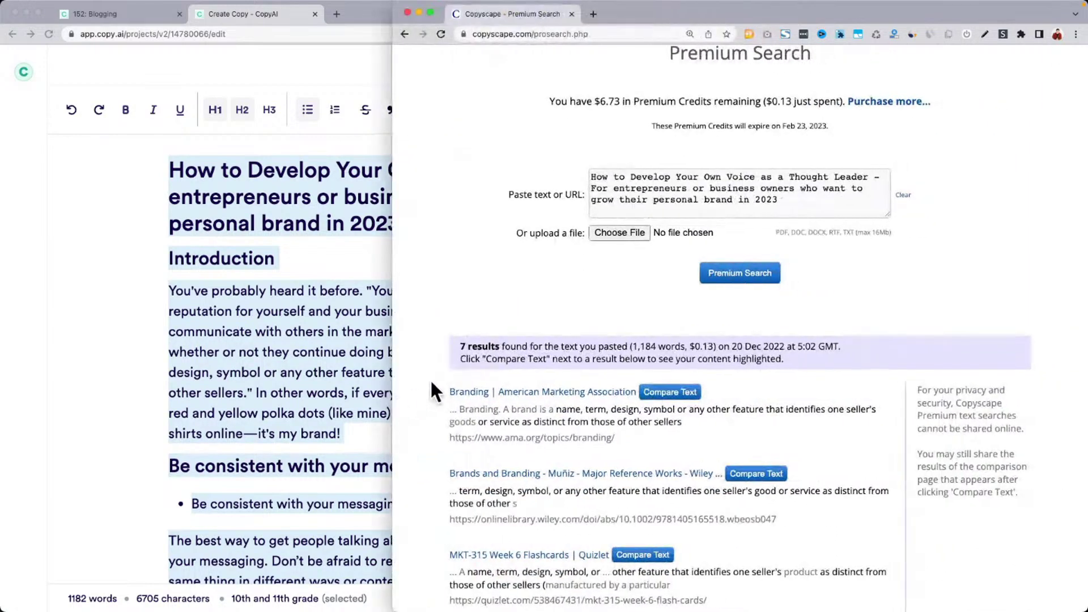
pyautogui.scroll(-2, 499, 360)
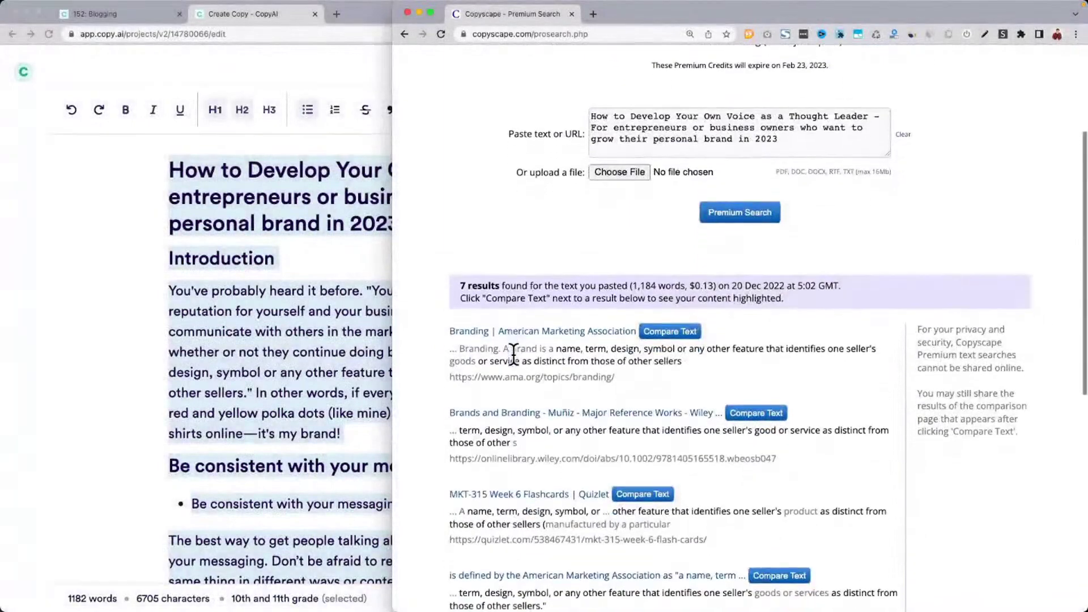
pyautogui.scroll(-2, 513, 354)
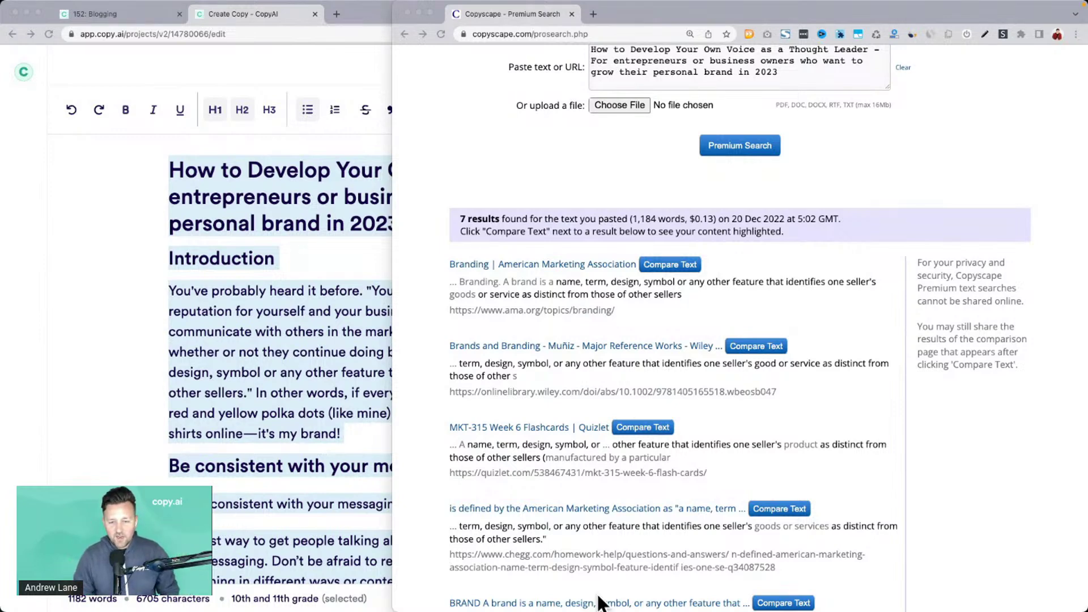
pyautogui.click(660, 305)
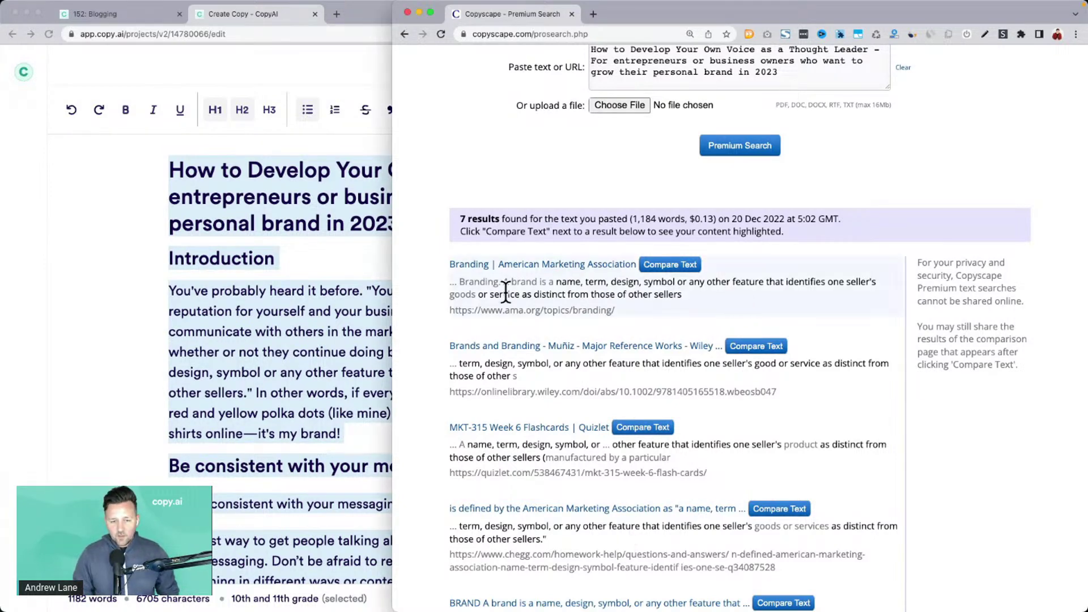
pyautogui.moveTo(498, 283); pyautogui.dragTo(688, 302)
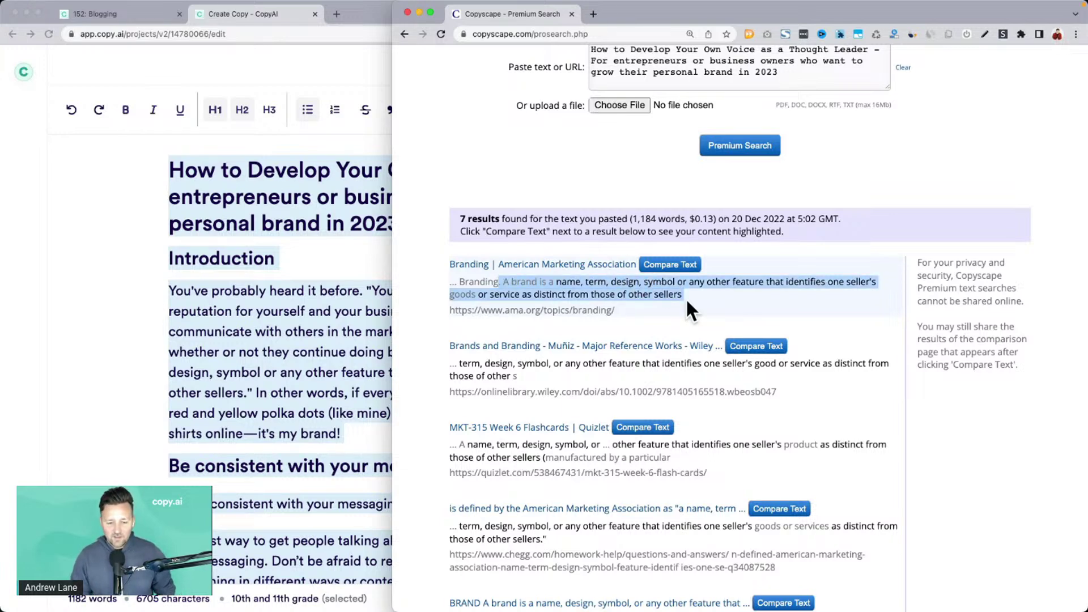
pyautogui.scroll(-5, 685, 298)
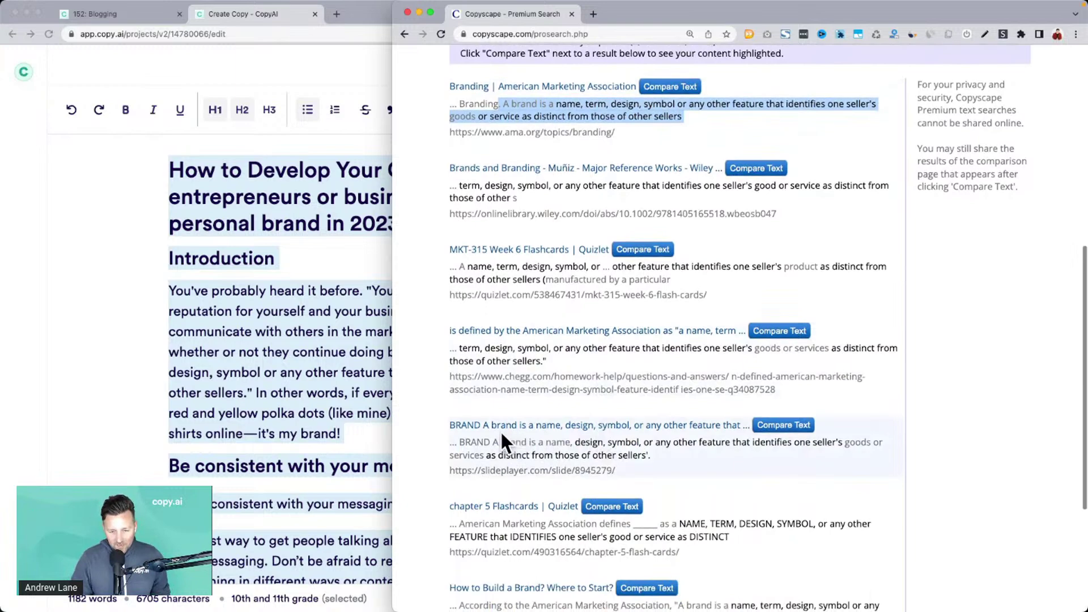
pyautogui.scroll(-4, 668, 467)
pyautogui.scroll(-2, 668, 466)
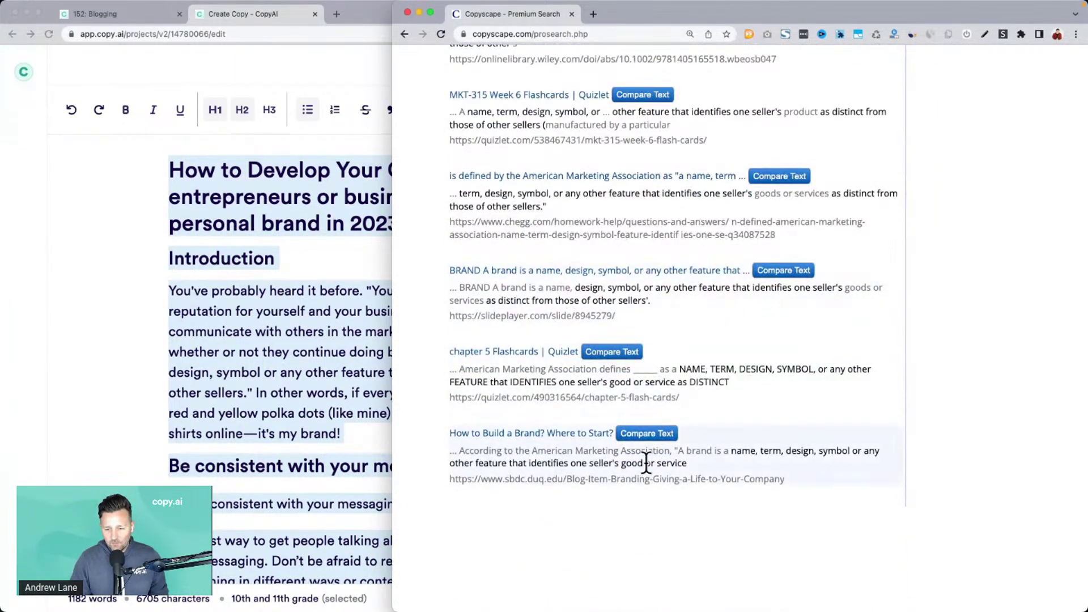
pyautogui.moveTo(675, 451); pyautogui.dragTo(707, 475)
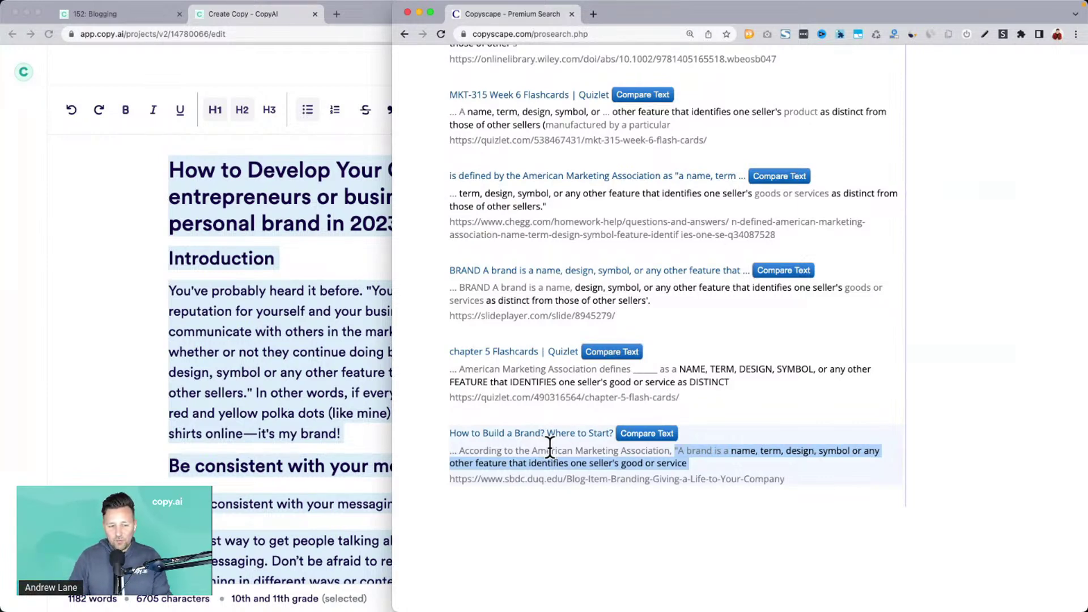
# Look further down the article, and review the slideplayer.com match and the other Copyscape results back to the search form.
pyautogui.click(287, 414)
pyautogui.click(454, 352)
pyautogui.scroll(-1, 454, 367)
pyautogui.scroll(-10, 455, 367)
pyautogui.scroll(-4, 454, 366)
pyautogui.click(1045, 306)
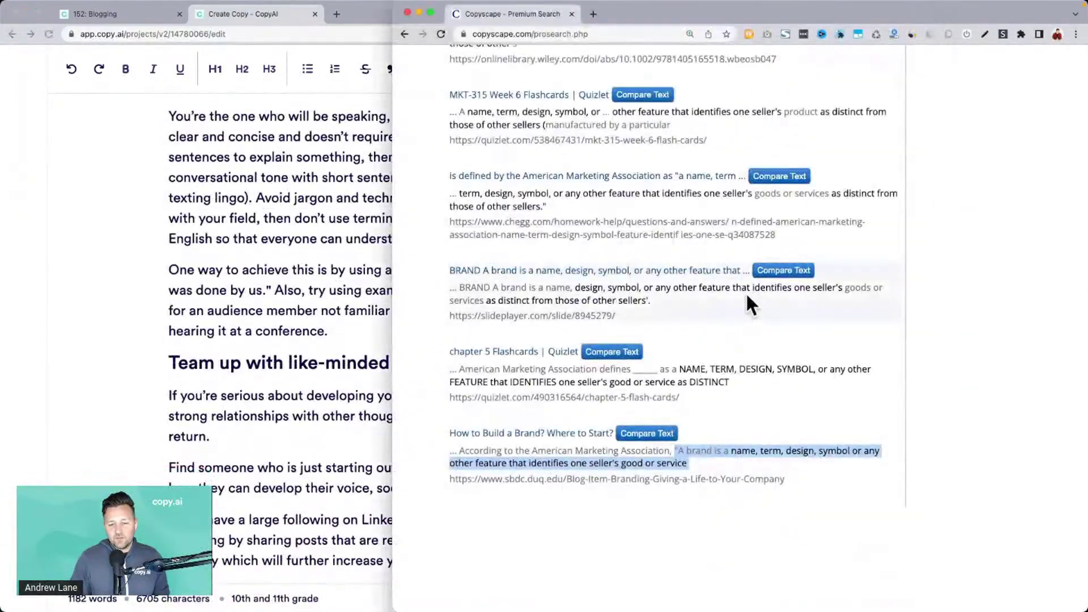
pyautogui.moveTo(548, 287); pyautogui.dragTo(680, 303)
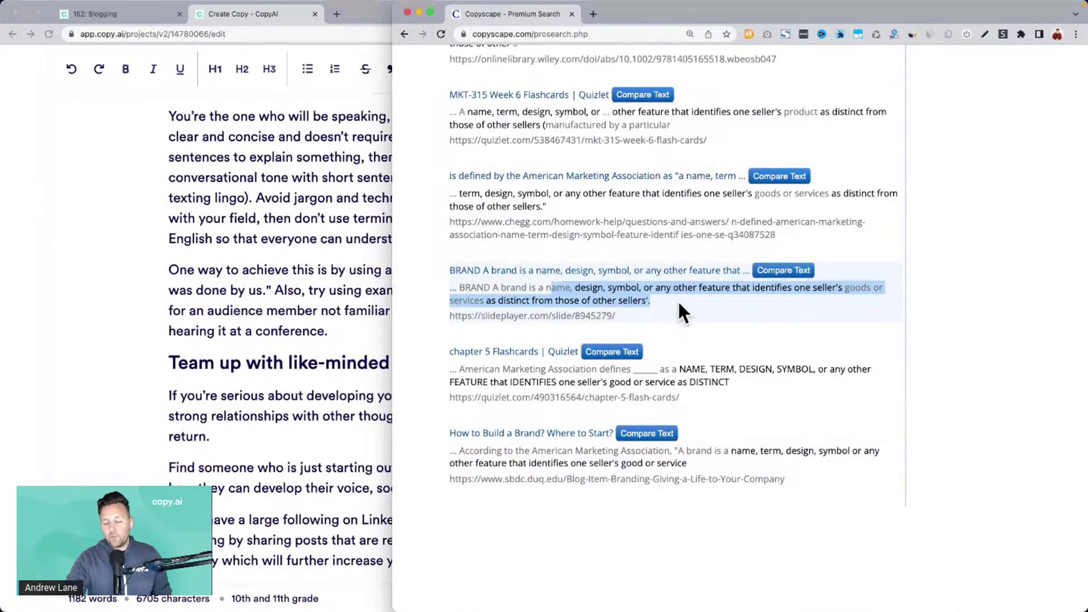
pyautogui.scroll(6, 677, 301)
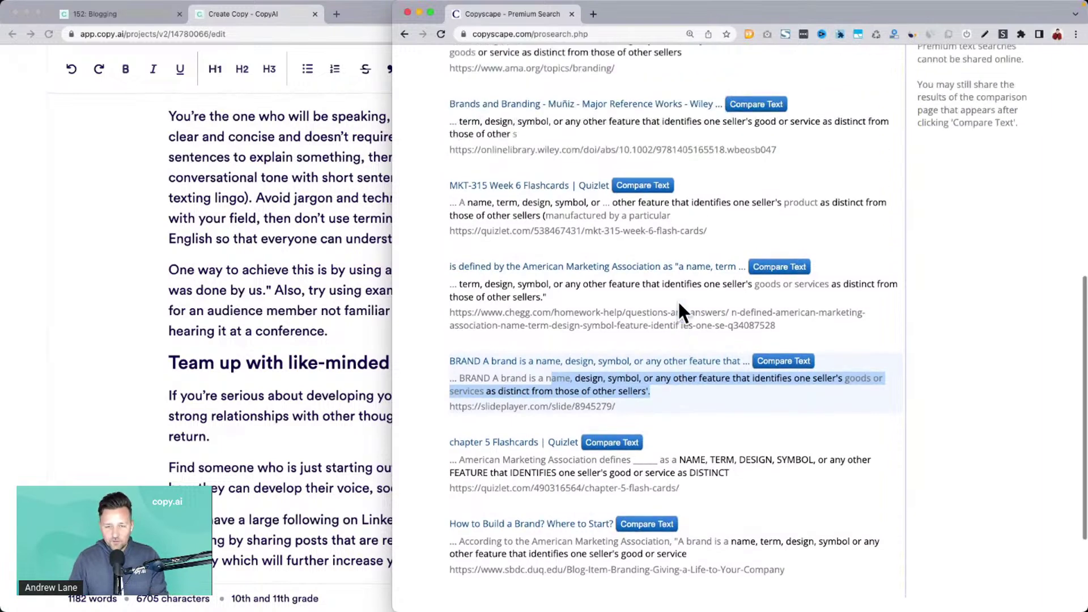
pyautogui.scroll(3, 678, 300)
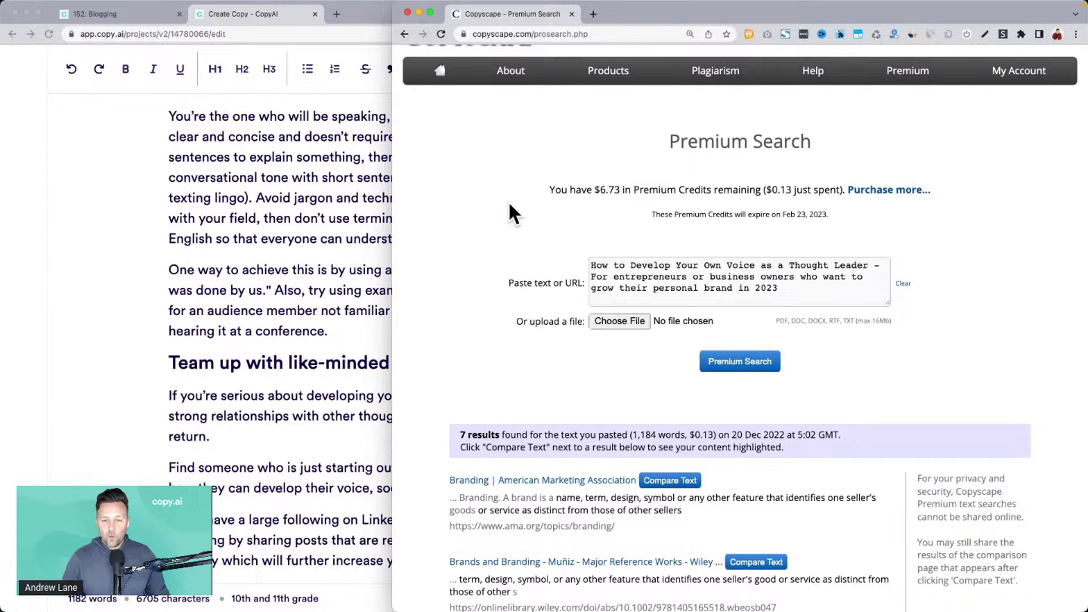
pyautogui.scroll(-3, 509, 204)
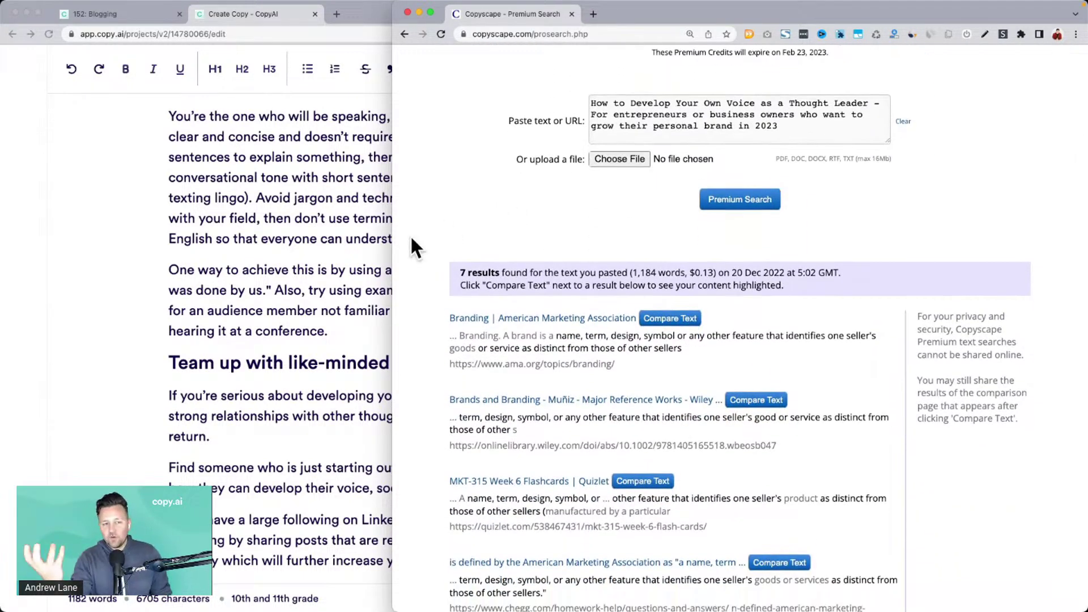
# Review the article's paragraphs on avoiding jargon and using active language alongside the Copyscape results.
pyautogui.click(332, 260)
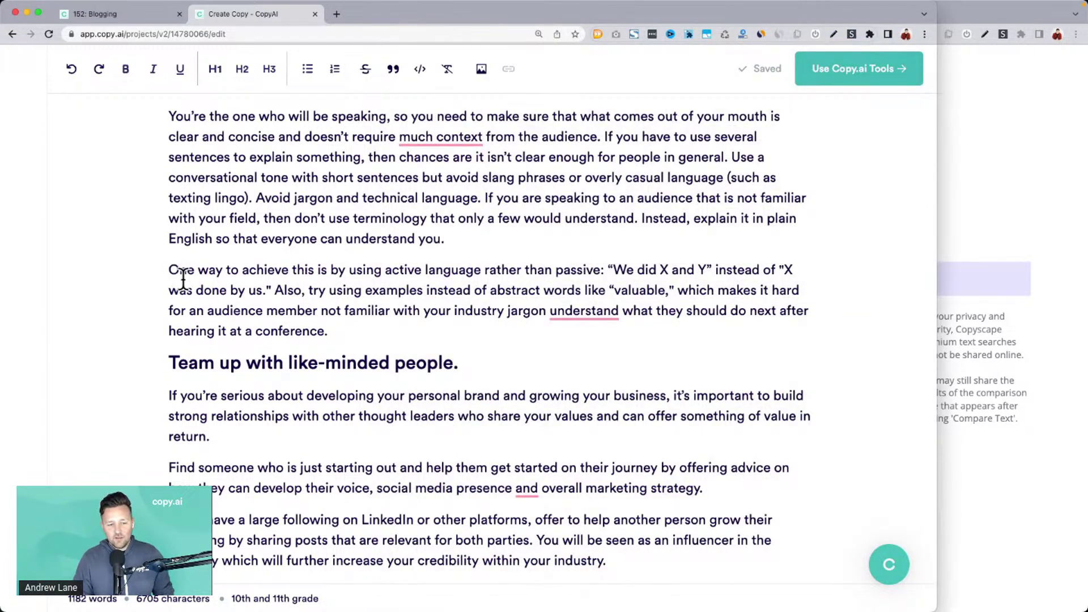
pyautogui.moveTo(194, 193); pyautogui.dragTo(315, 300)
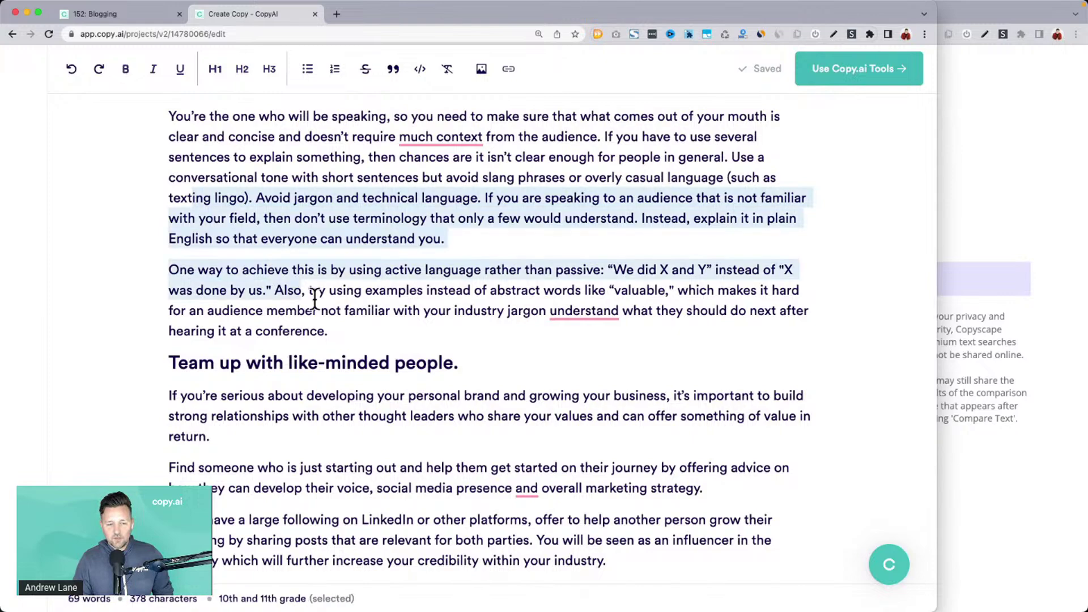
pyautogui.click(485, 321)
pyautogui.click(971, 183)
pyautogui.moveTo(495, 348); pyautogui.dragTo(585, 335)
pyautogui.click(496, 225)
pyautogui.scroll(5, 494, 213)
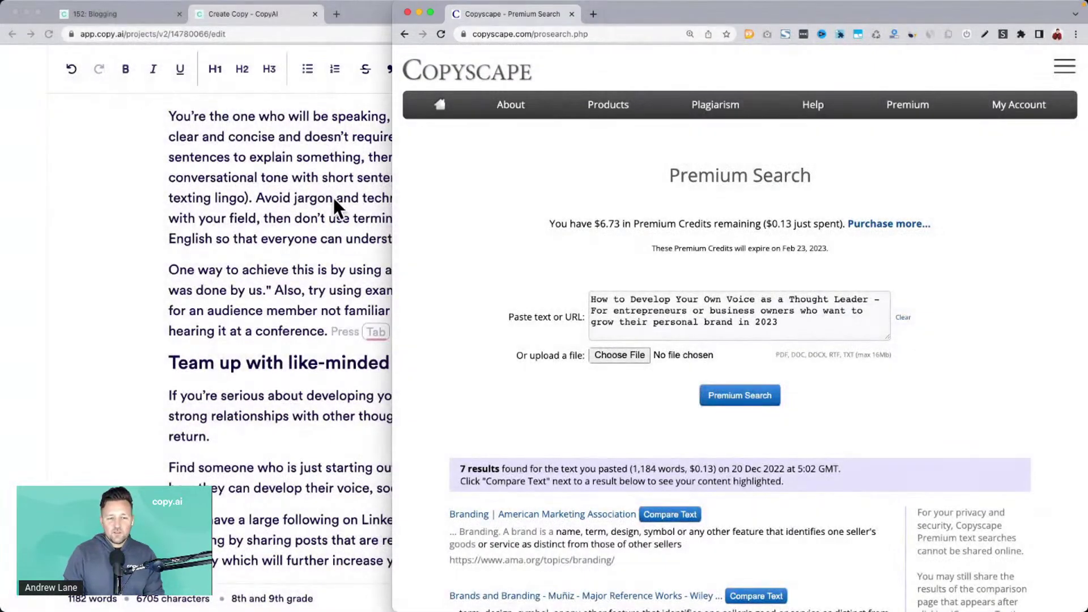
pyautogui.click(333, 199)
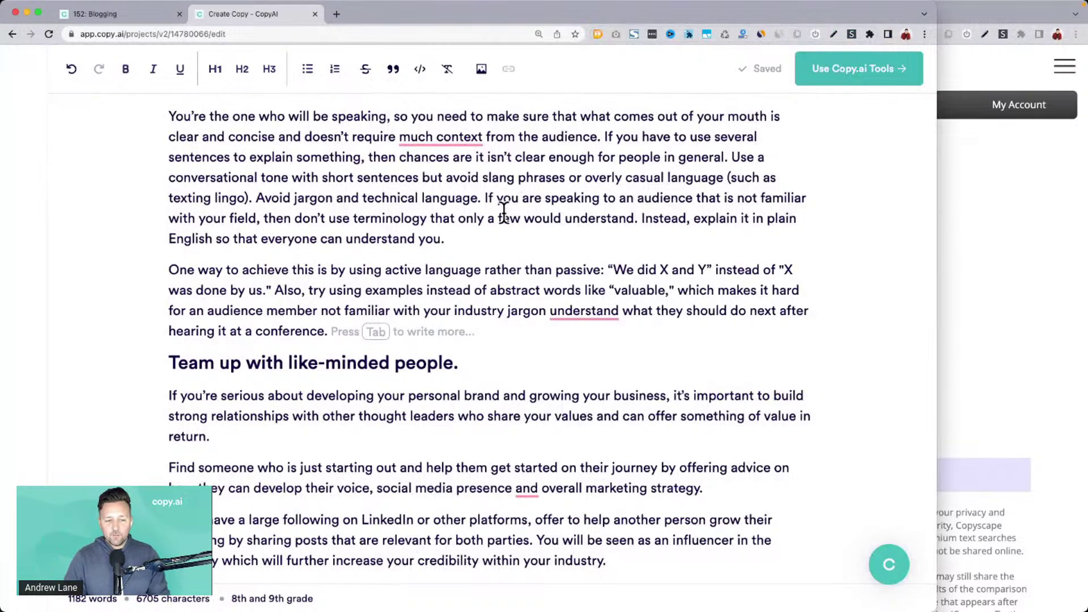
pyautogui.click(968, 278)
# Expand the article editor to full width, enter Copy.ai Tools, and find and open the Freestyle tool.
pyautogui.click(325, 181)
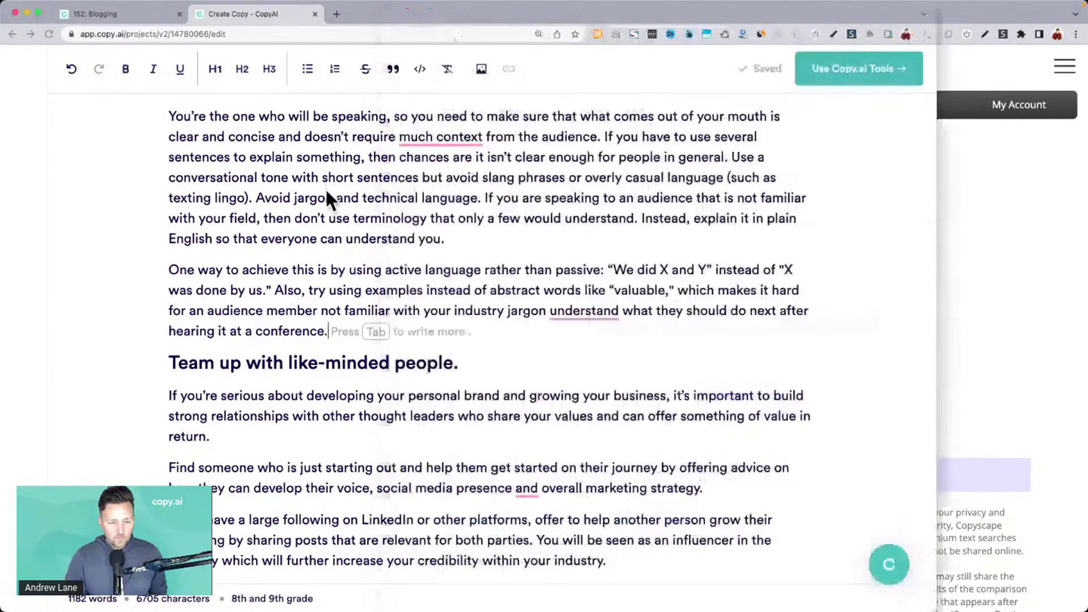
pyautogui.doubleClick(936, 105)
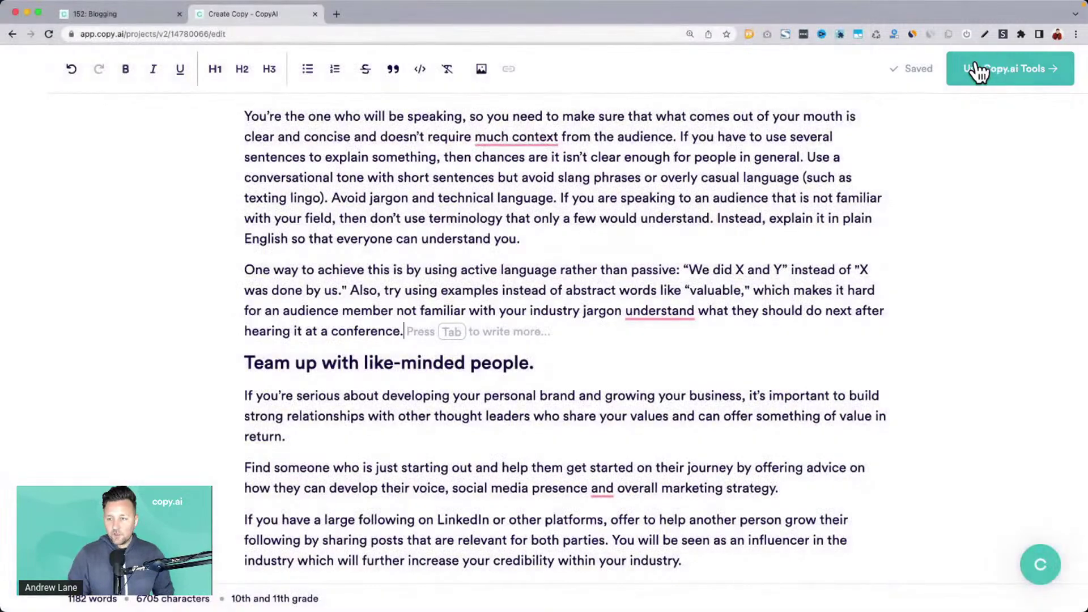
pyautogui.click(1006, 71)
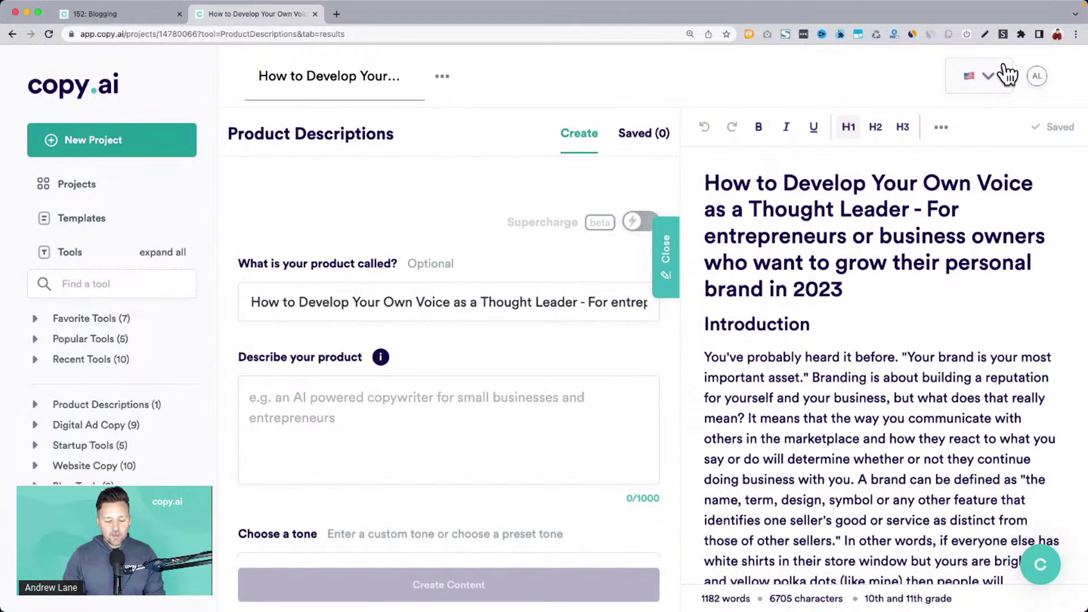
pyautogui.click(77, 285)
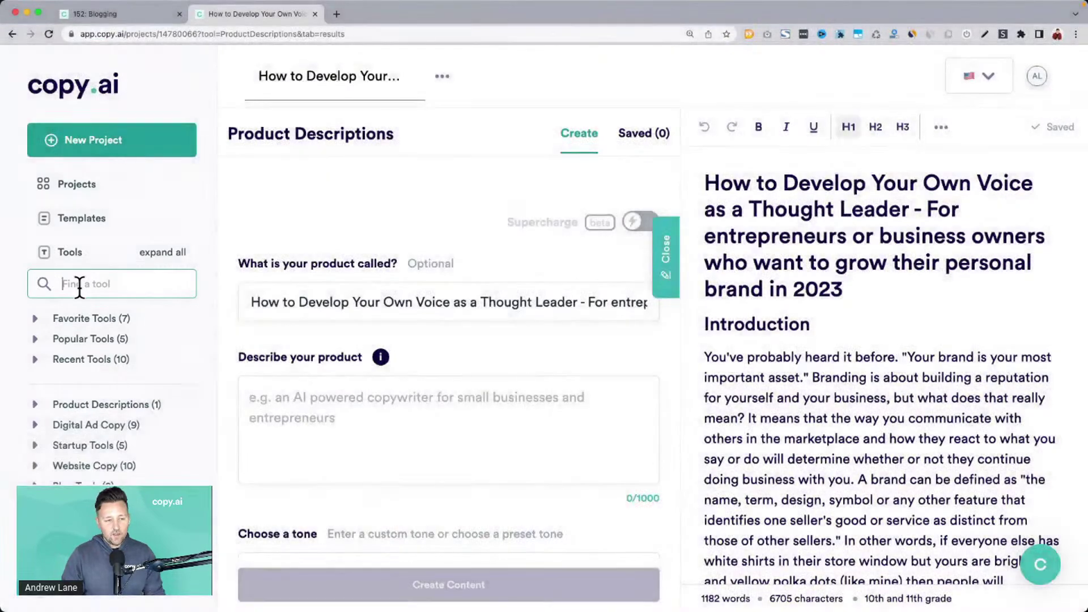
pyautogui.write('free')
pyautogui.click(91, 341)
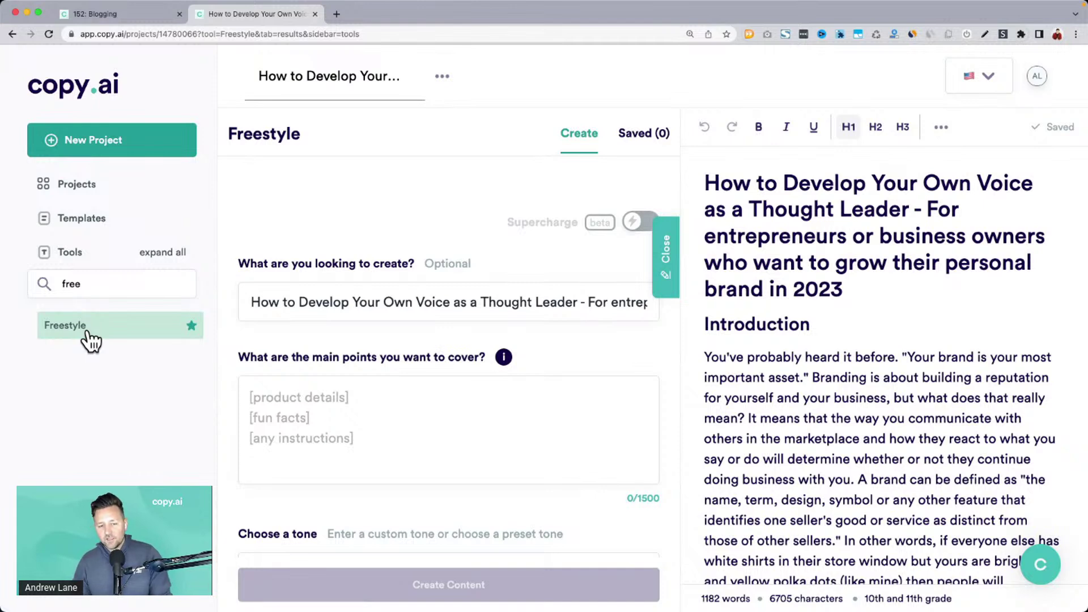
# Copy the prefilled article title into the Freestyle main points and prefix it with "Topic:".
pyautogui.doubleClick(434, 302)
pyautogui.hotkey('ctrl', 'a')
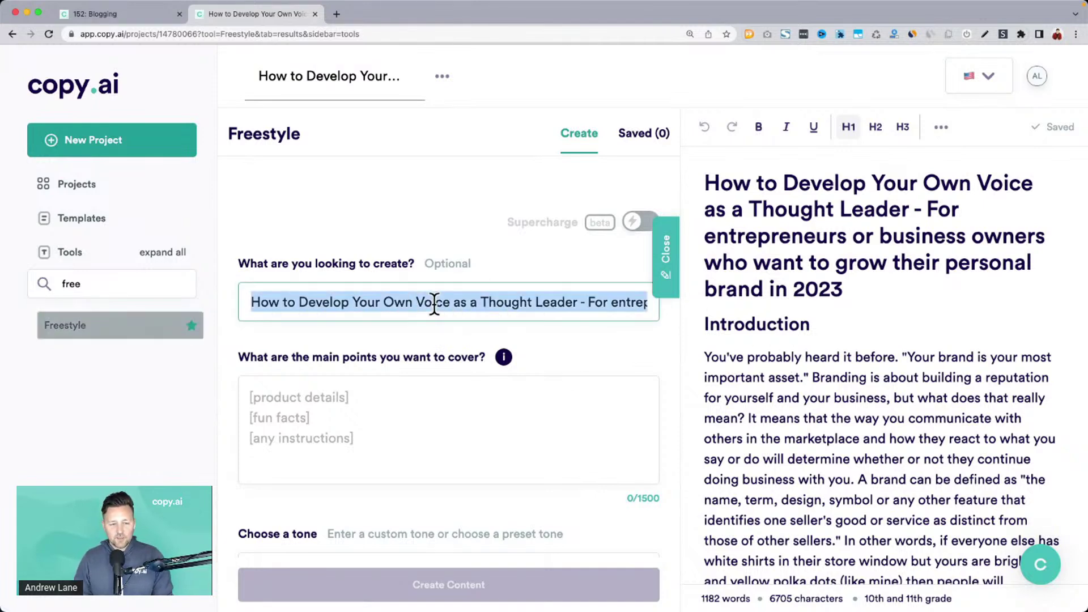
pyautogui.hotkey('ctrl', 'c')
pyautogui.click(449, 406)
pyautogui.hotkey('ctrl', 'v')
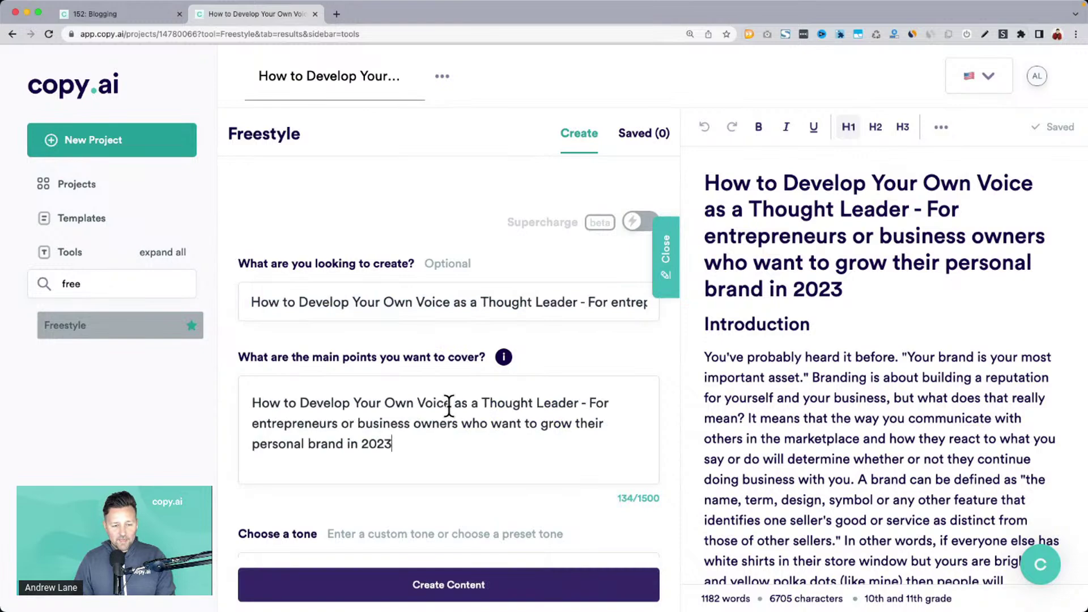
pyautogui.write('opic:')
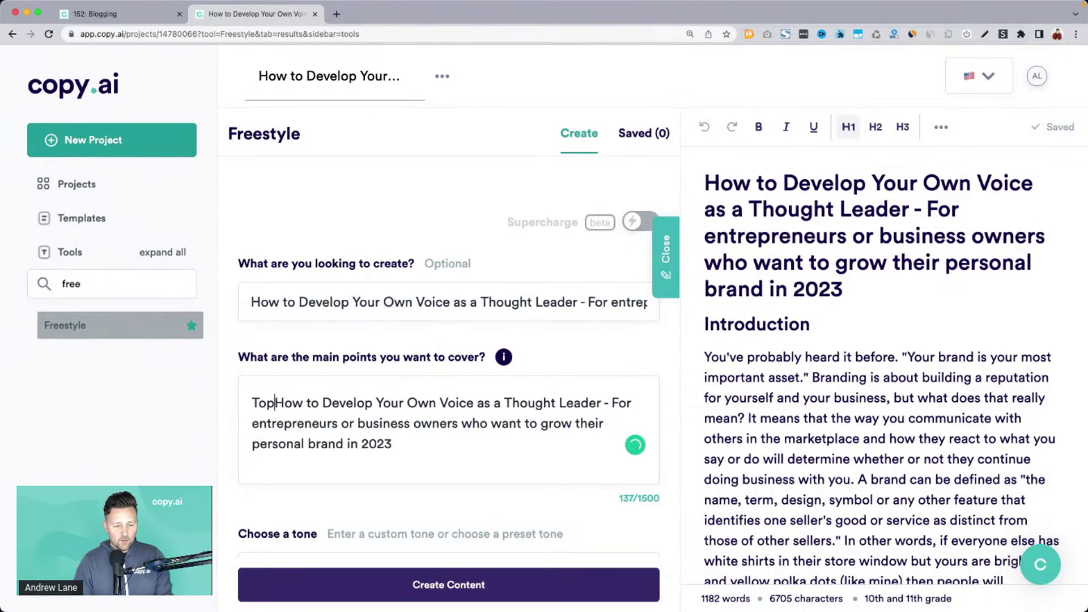
# Set what to create to "A section of a blog article" and relabel the topic line in the main points as "Blog title".
pyautogui.scroll(-7, 963, 456)
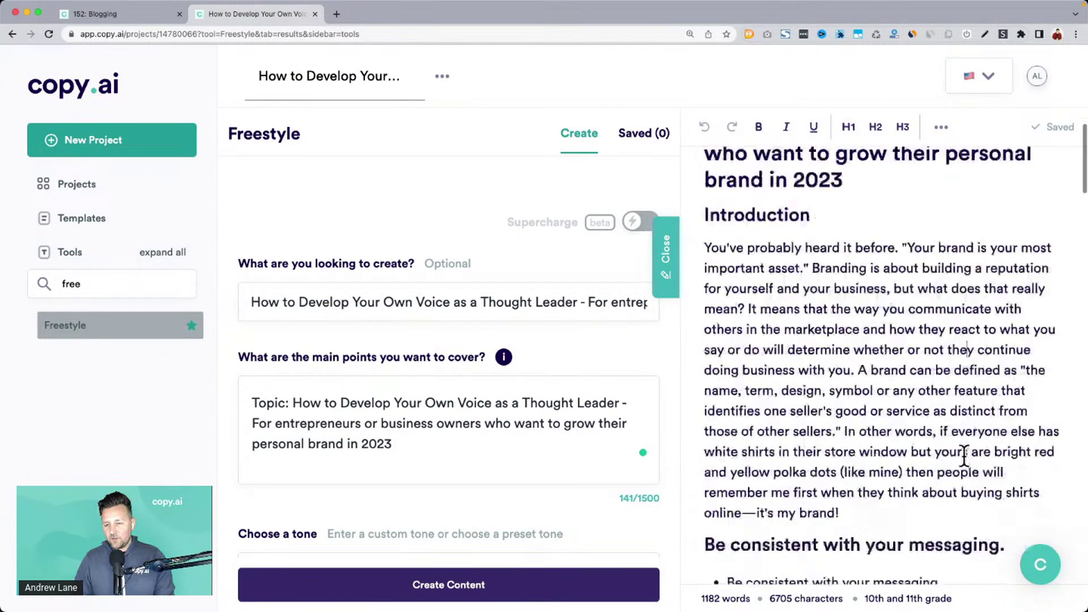
pyautogui.moveTo(708, 279); pyautogui.dragTo(920, 481)
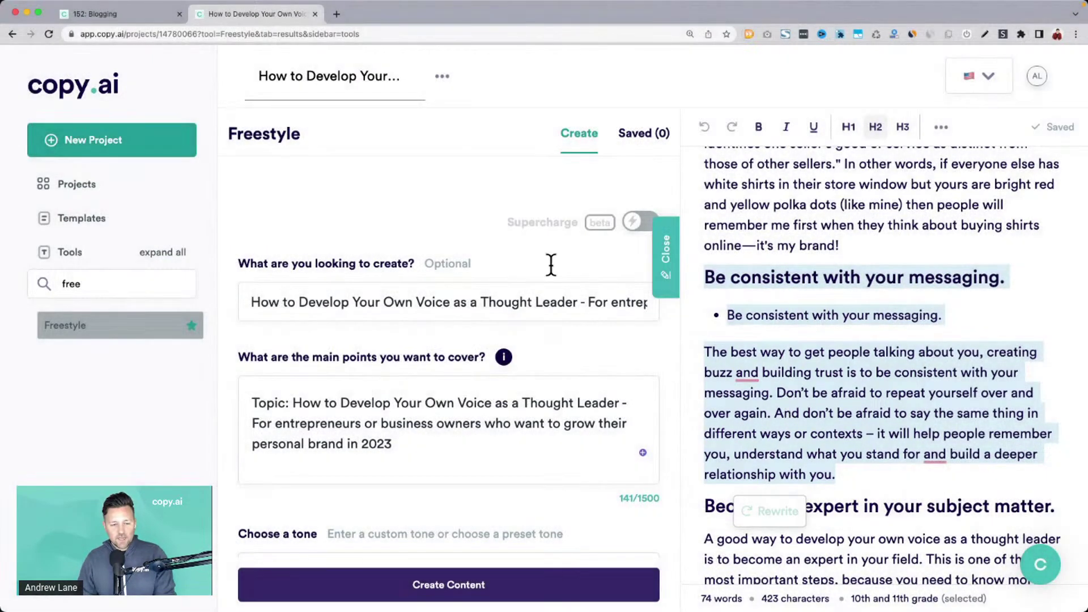
pyautogui.tripleClick(301, 304)
pyautogui.write('A section of a lbo')
pyautogui.press('BackSpace')
pyautogui.press('BackSpace')
pyautogui.press('BackSpace')
pyautogui.write('blog article')
pyautogui.doubleClick(267, 402)
pyautogui.write('Blog title')
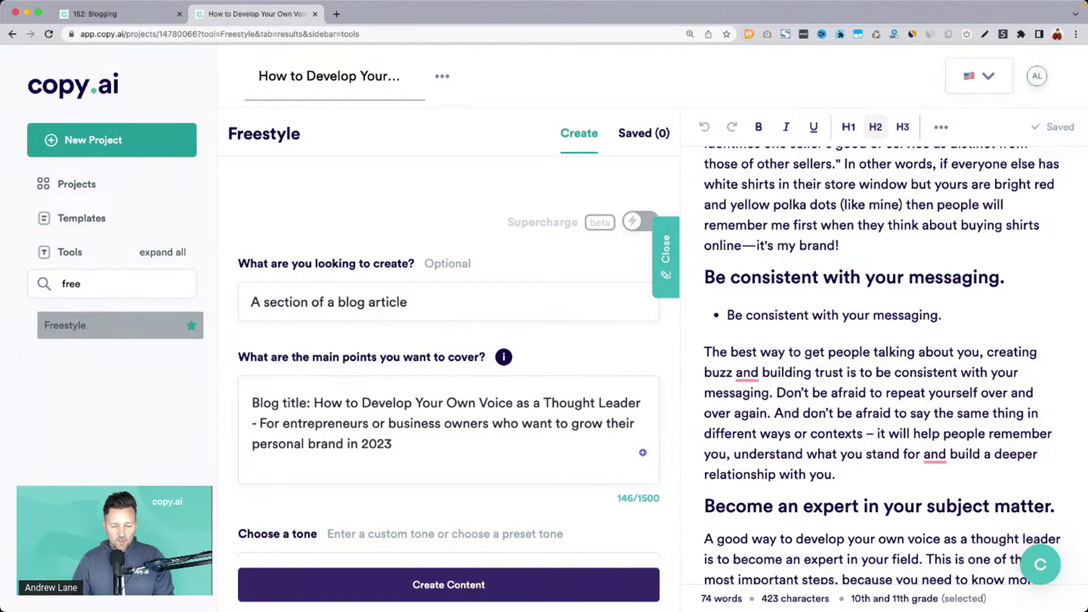
# Add the line "Section Title: Be consistent with your messaging." to the main points, copying the heading from the article.
pyautogui.click(413, 442)
pyautogui.press('Return')
pyautogui.write('Section Title:')
pyautogui.click(837, 377)
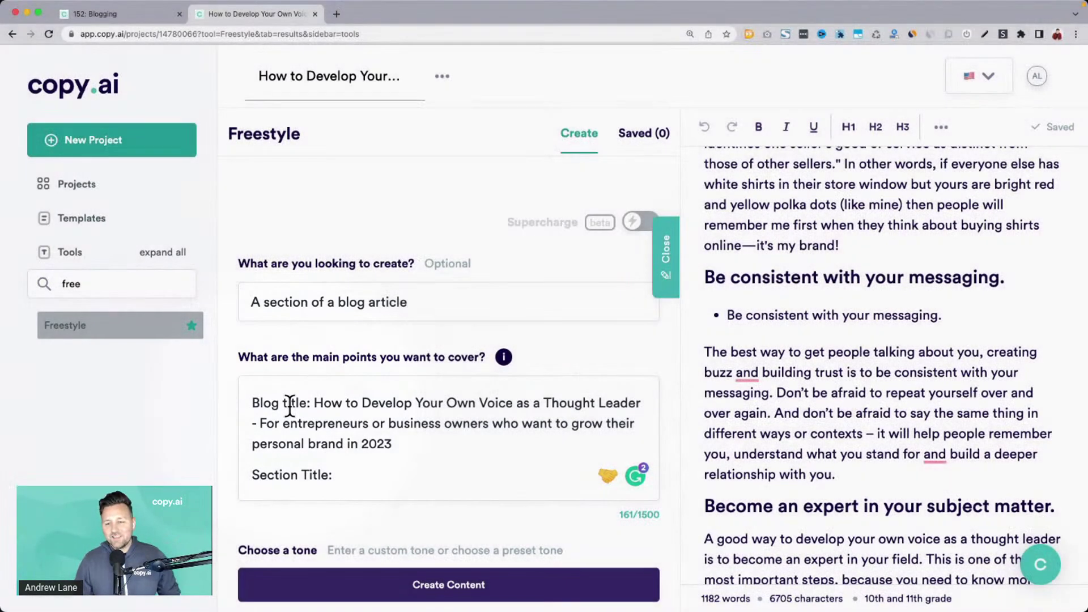
pyautogui.tripleClick(869, 282)
pyautogui.click(375, 474)
pyautogui.hotkey('ctrl', 'v')
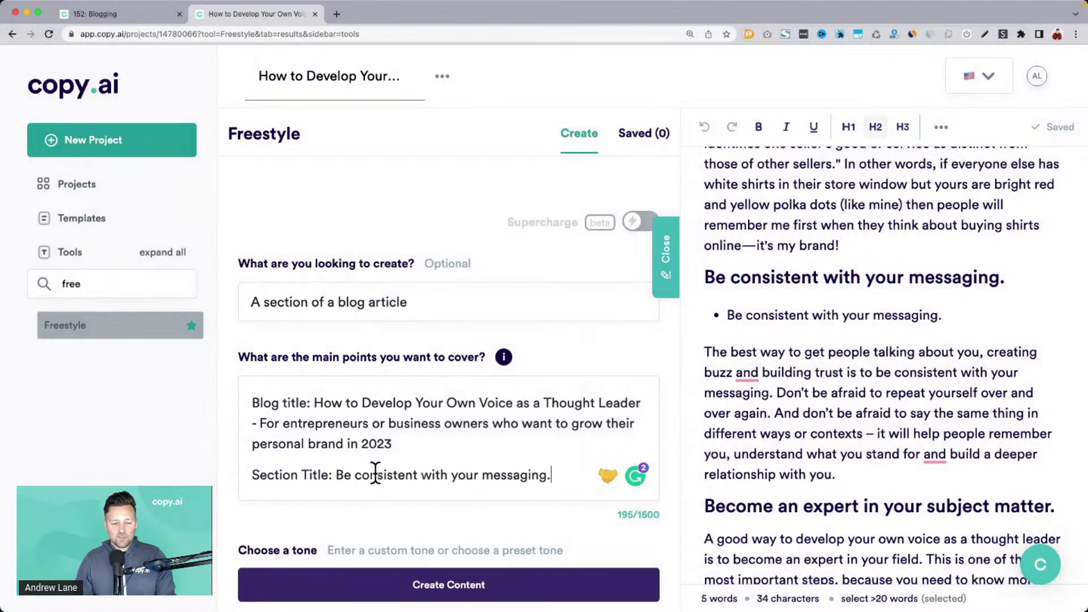
# Add a "Goal:" line to the Freestyle main points beginning with "provide helpful tips, examples, and".
pyautogui.press('Return')
pyautogui.write('Goal: ')
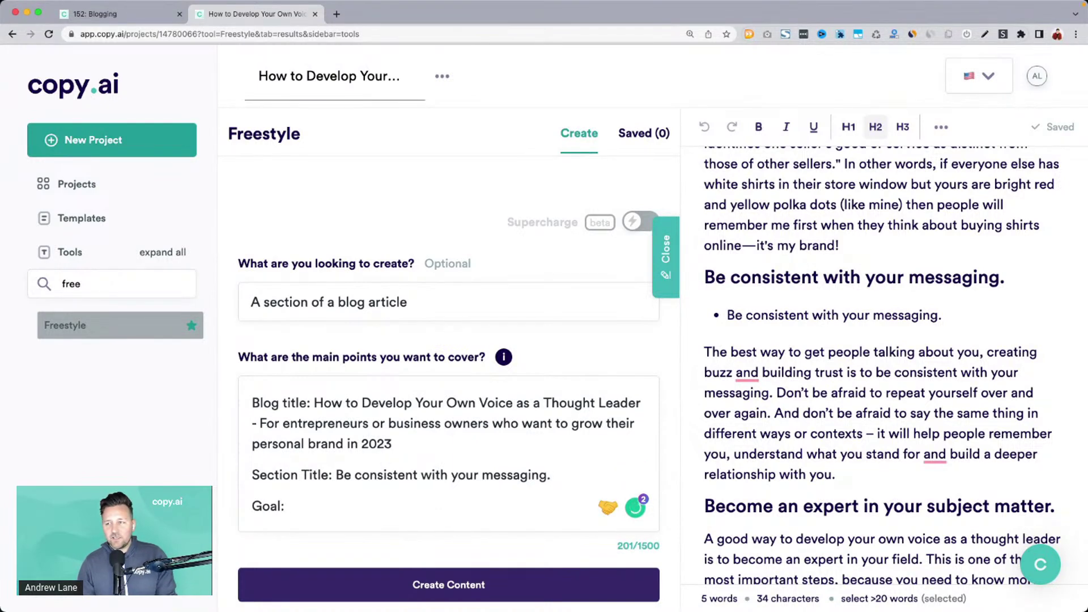
pyautogui.write('pro')
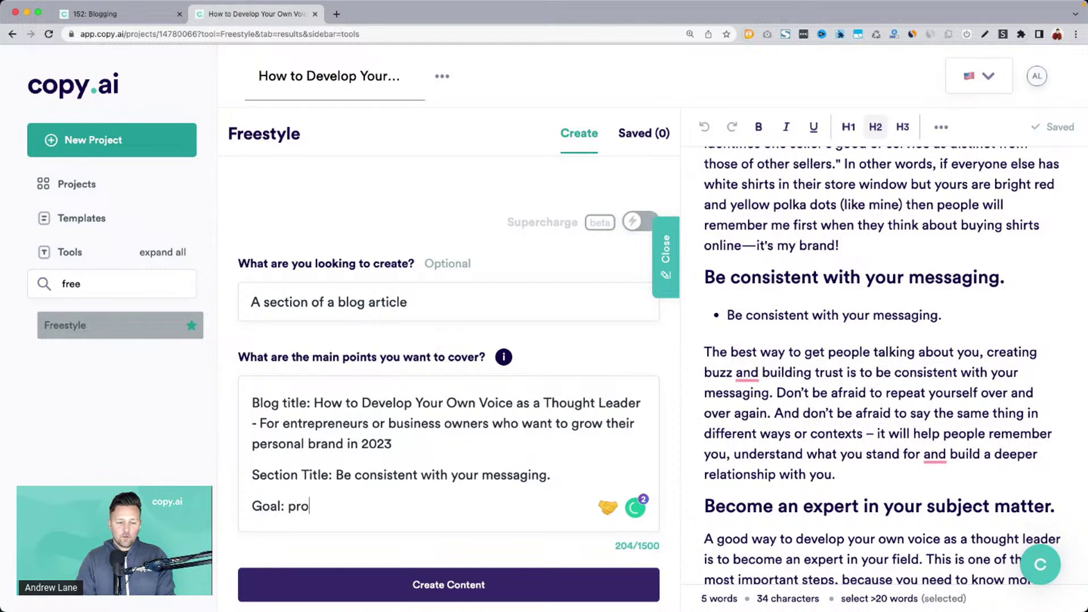
pyautogui.write('vide value')
pyautogui.press('BackSpace')
pyautogui.press('BackSpace')
pyautogui.press('BackSpace')
pyautogui.press('BackSpace')
pyautogui.press('BackSpace')
pyautogui.write('helpful ')
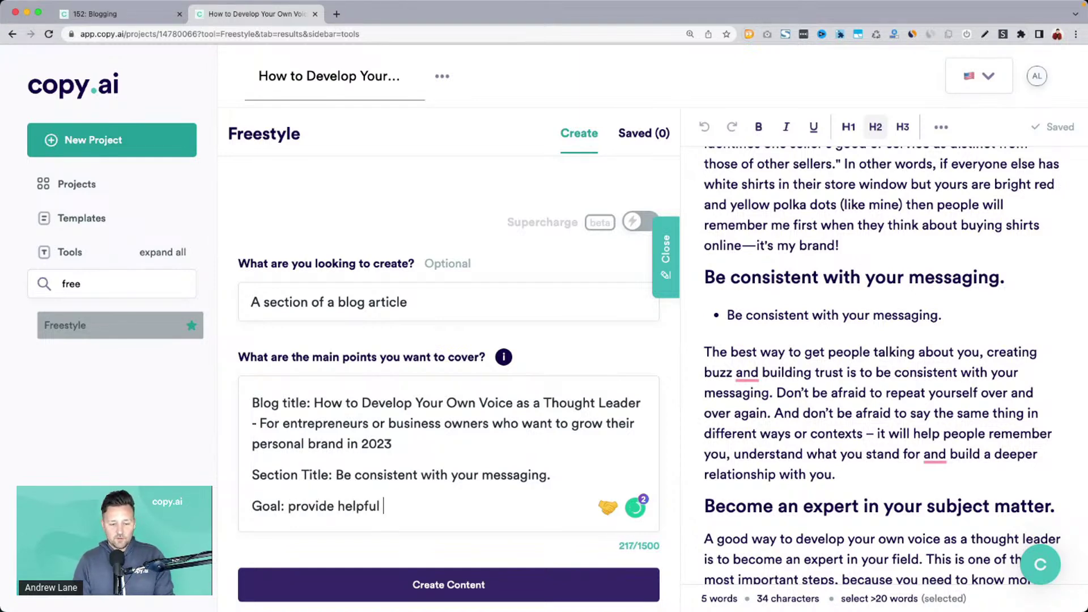
pyautogui.write('tips, examples')
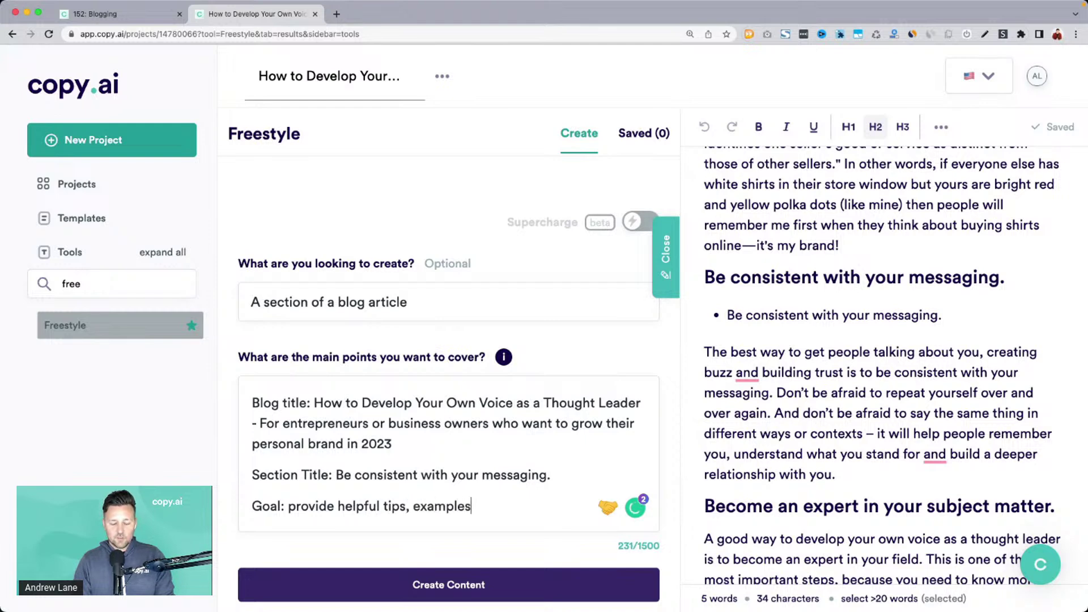
pyautogui.write(', and')
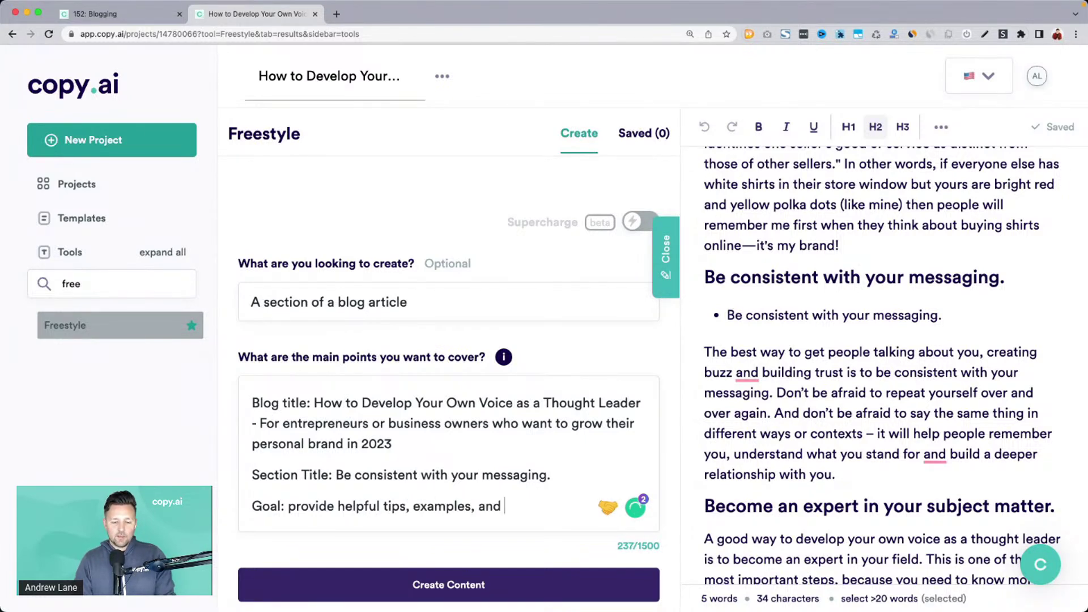
# Revise the goal line to read "provide helpful tips, information, and examples".
pyautogui.click(408, 506)
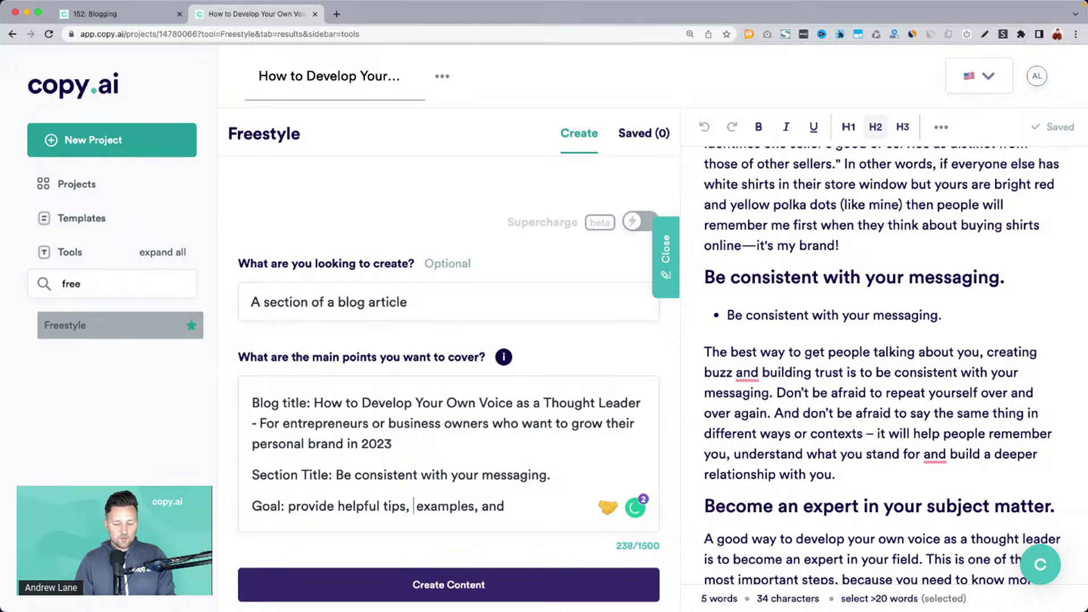
pyautogui.write('information, and')
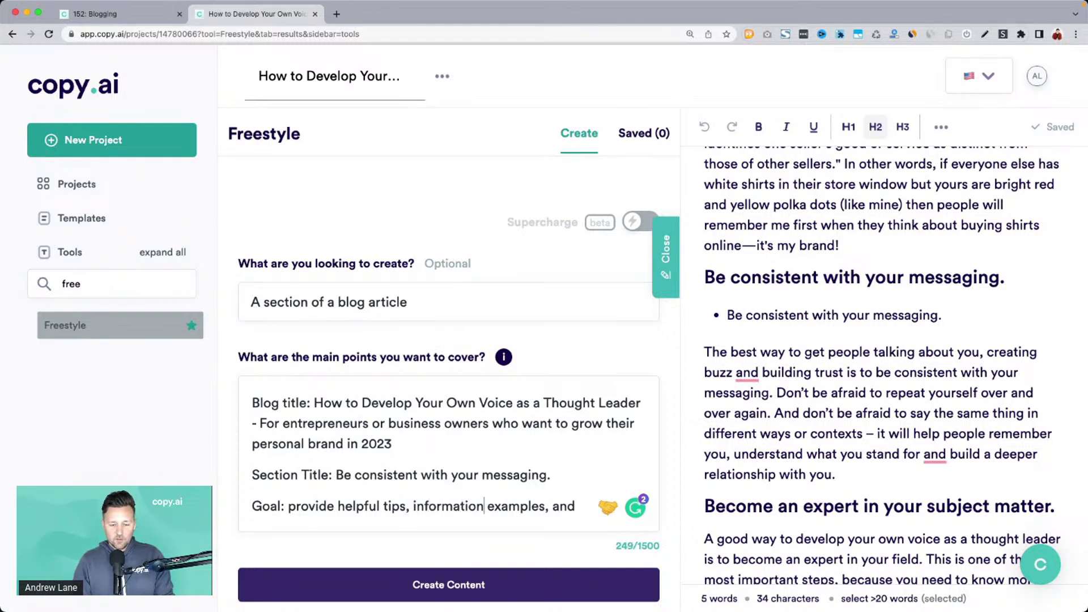
pyautogui.press('BackSpace')
pyautogui.press('BackSpace')
pyautogui.press('BackSpace')
pyautogui.press('BackSpace')
pyautogui.press('BackSpace')
pyautogui.press('BackSpace')
# Continue the goal line with "while also establishing me as an expert at this topic".
pyautogui.write('while e')
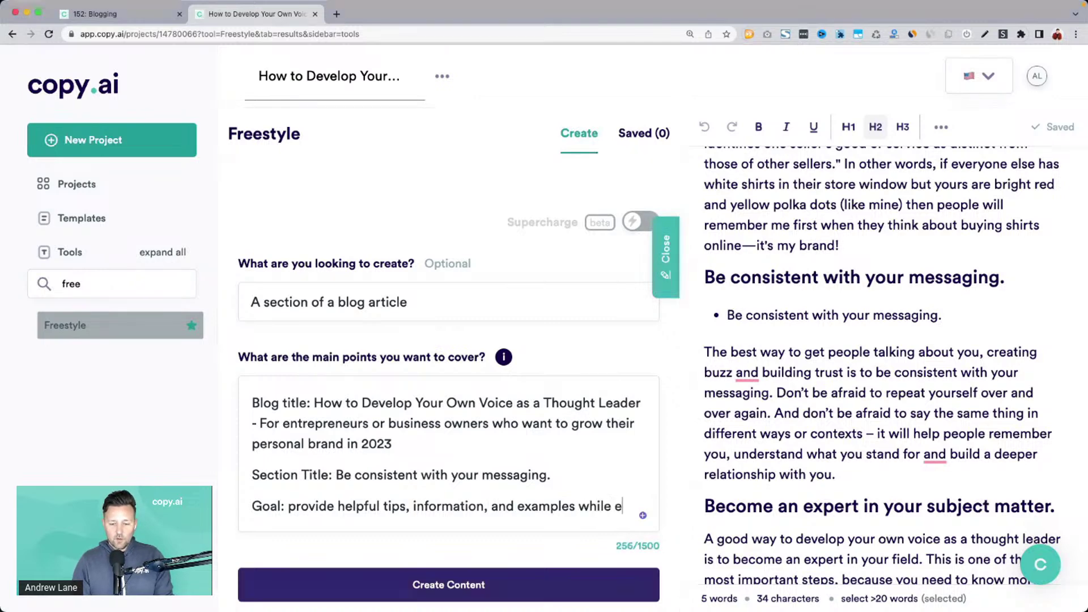
pyautogui.press('BackSpace')
pyautogui.write('aslo ')
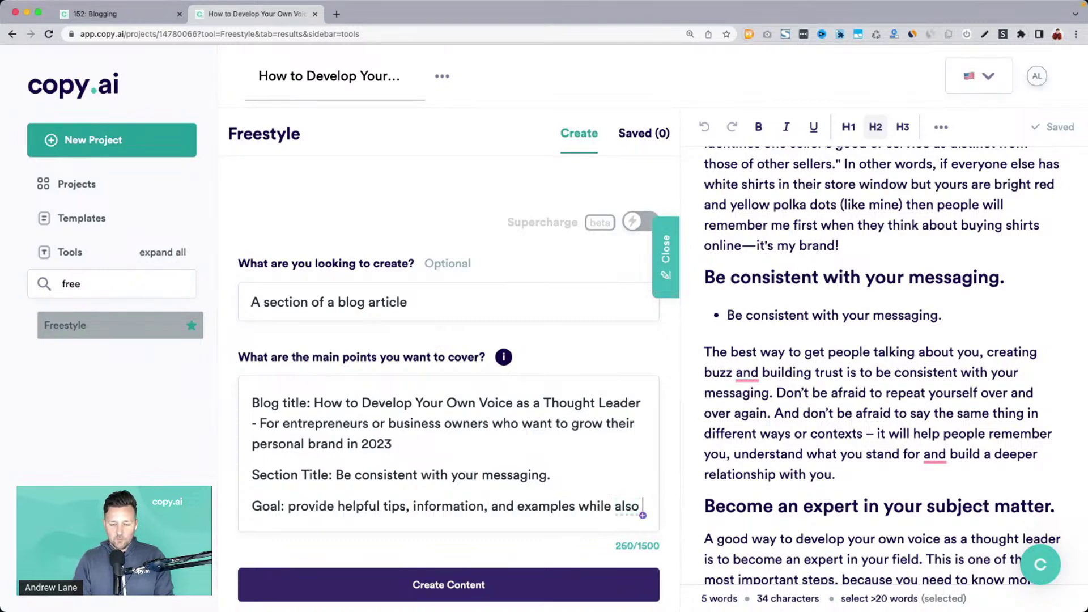
pyautogui.write('establishing my ')
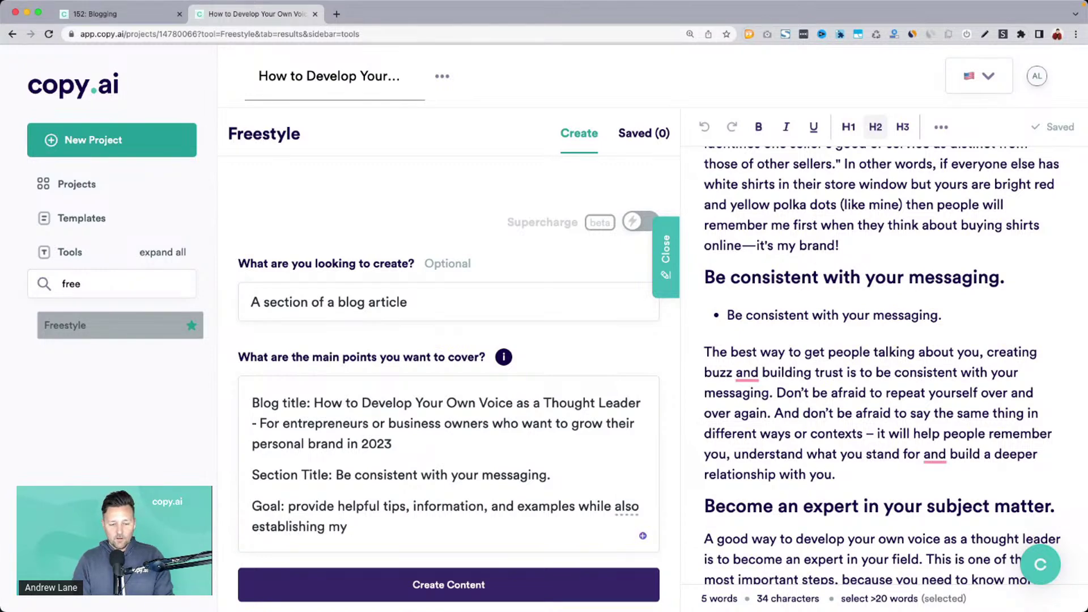
pyautogui.write('as an expert')
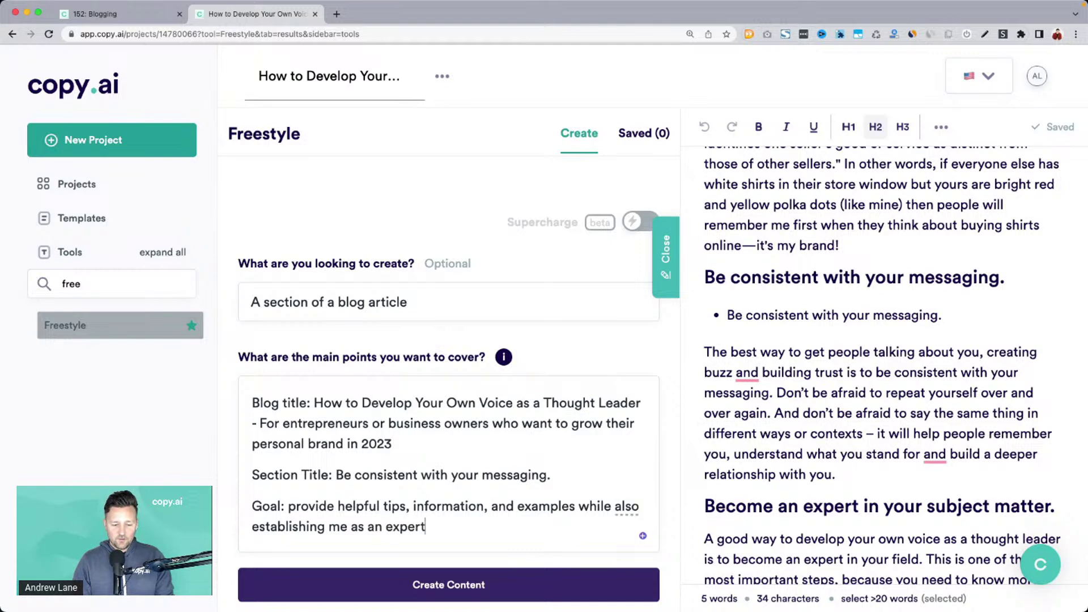
pyautogui.write(' as t this topic')
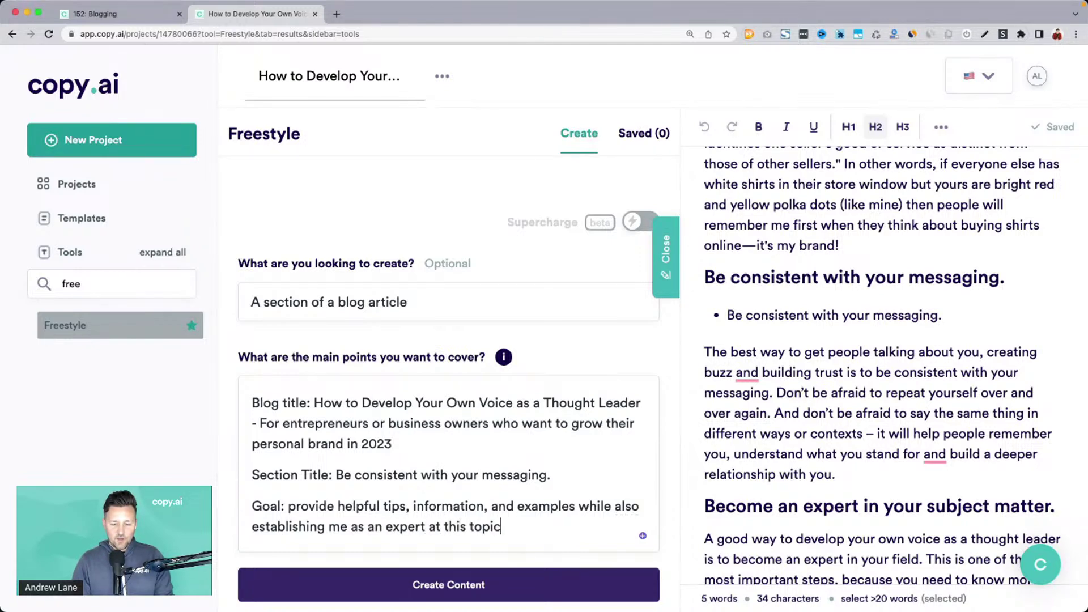
# Correct the goal line's ending to "establishing myself as an expert on this topic" and generate the Freestyle content.
pyautogui.scroll(-1, 462, 486)
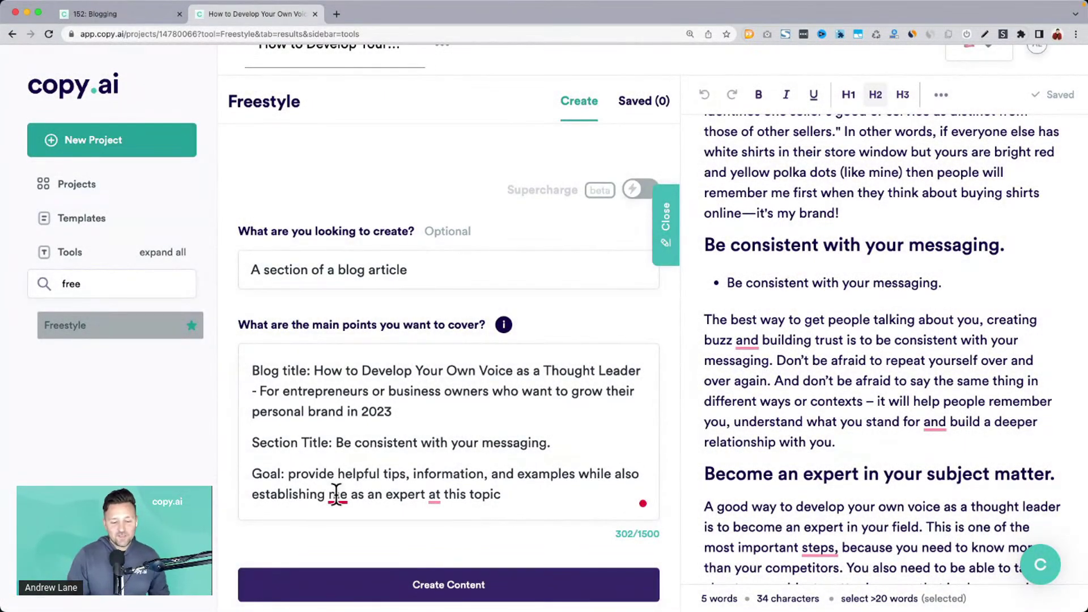
pyautogui.click(337, 495)
pyautogui.click(369, 402)
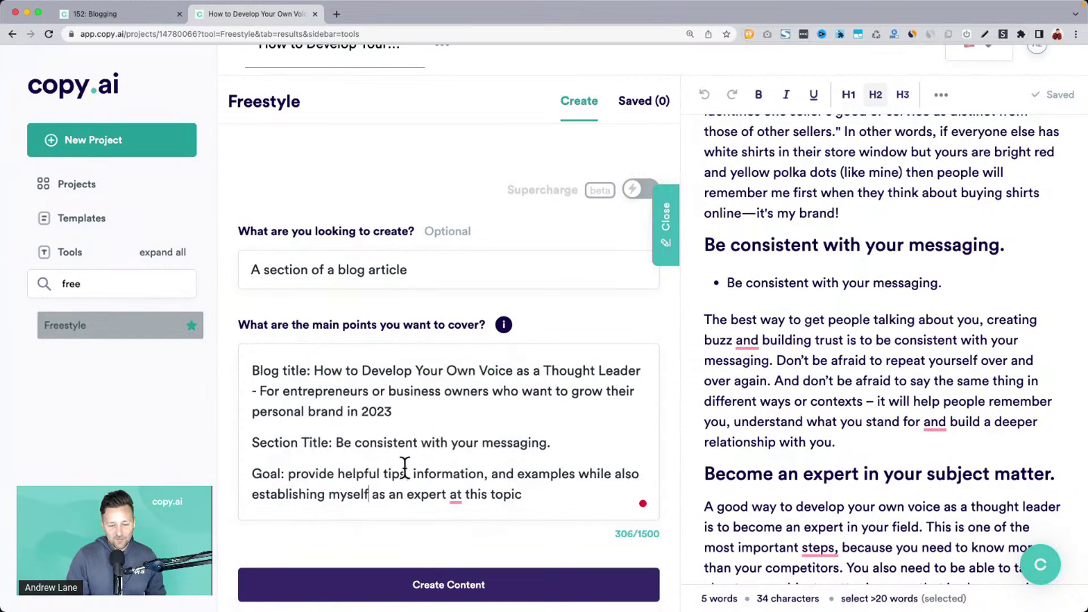
pyautogui.click(456, 494)
pyautogui.click(475, 415)
pyautogui.click(428, 473)
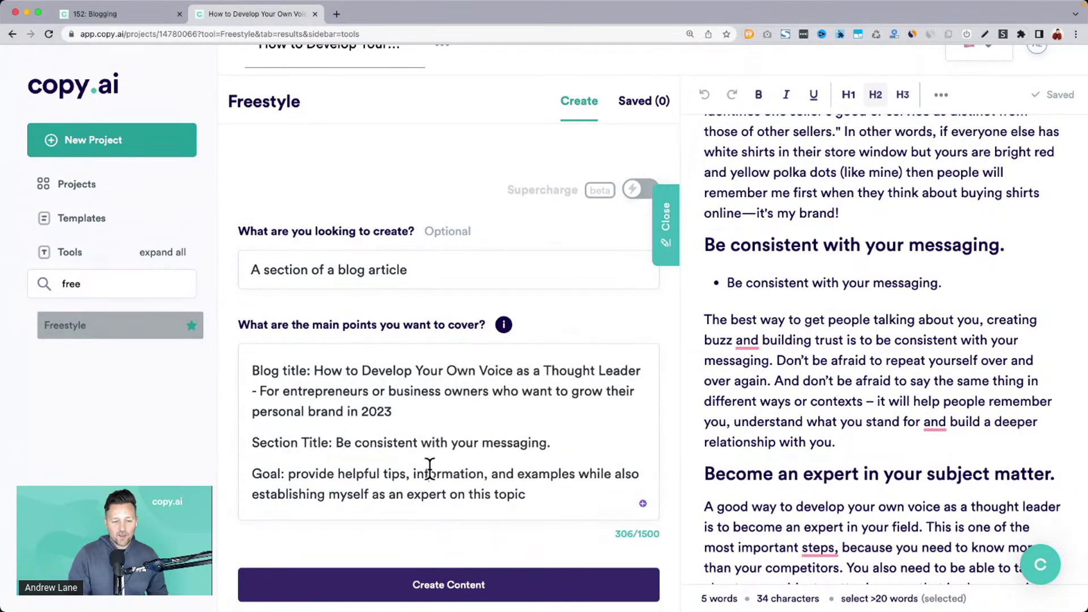
pyautogui.scroll(-3, 429, 467)
pyautogui.click(341, 513)
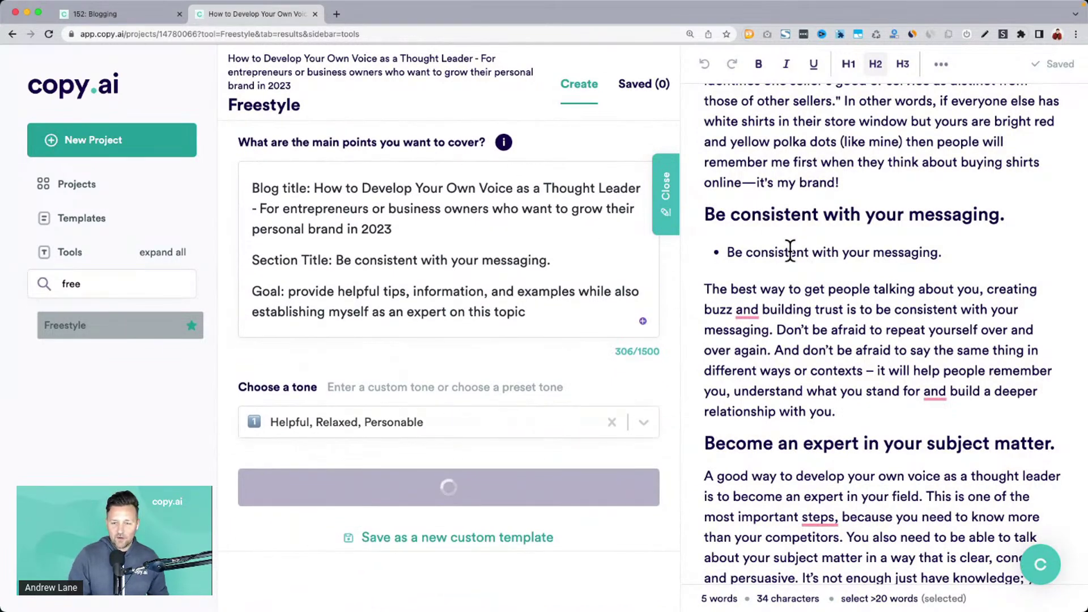
# Review the wording of the existing "Be consistent with your messaging." section in the article.
pyautogui.moveTo(708, 212); pyautogui.dragTo(883, 414)
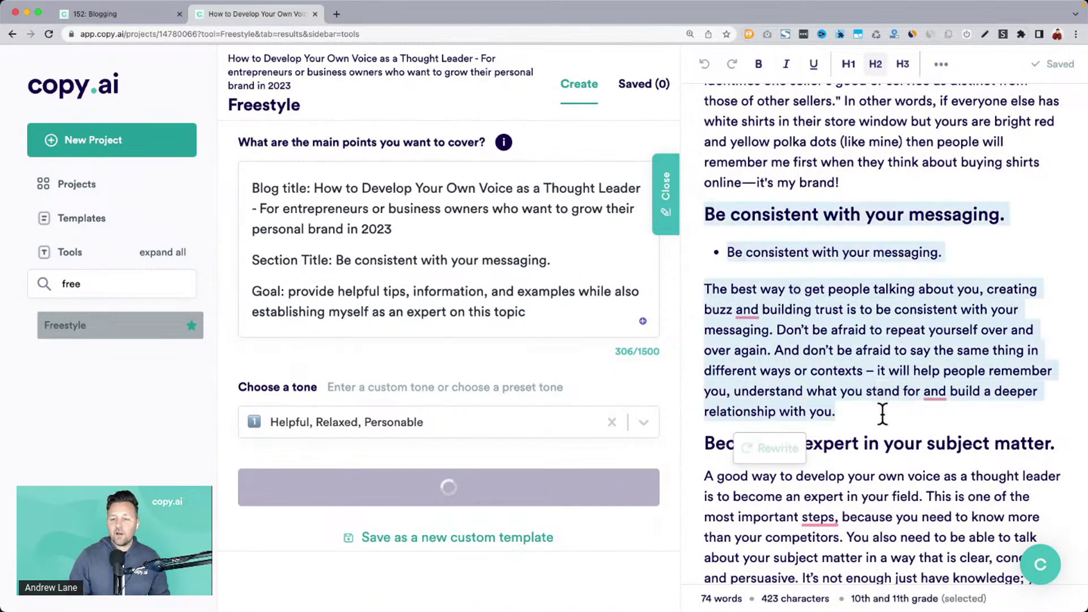
pyautogui.click(882, 414)
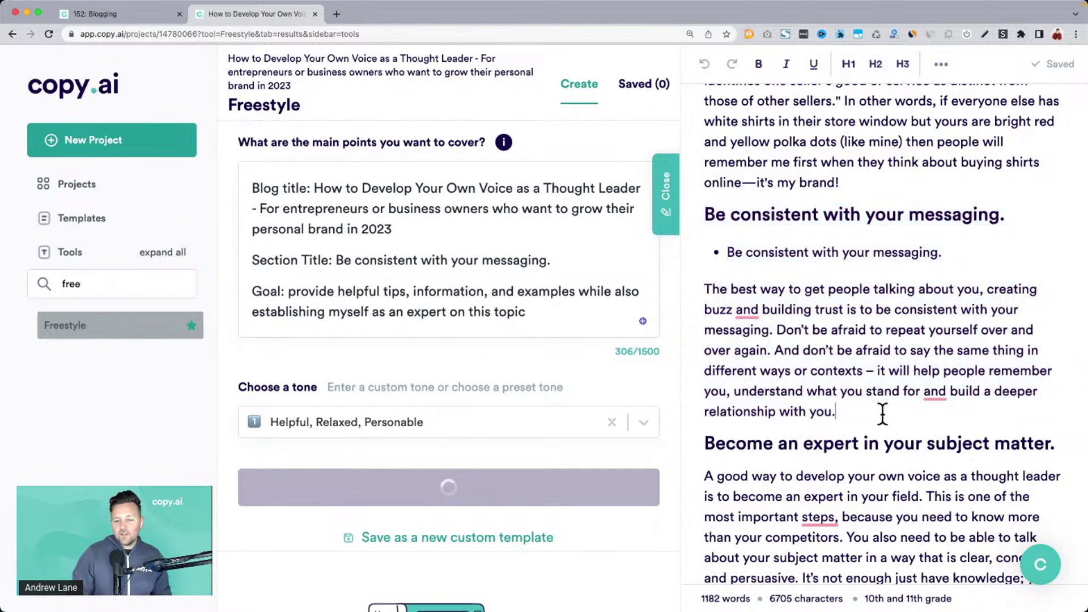
pyautogui.moveTo(728, 289); pyautogui.dragTo(810, 290)
pyautogui.click(906, 290)
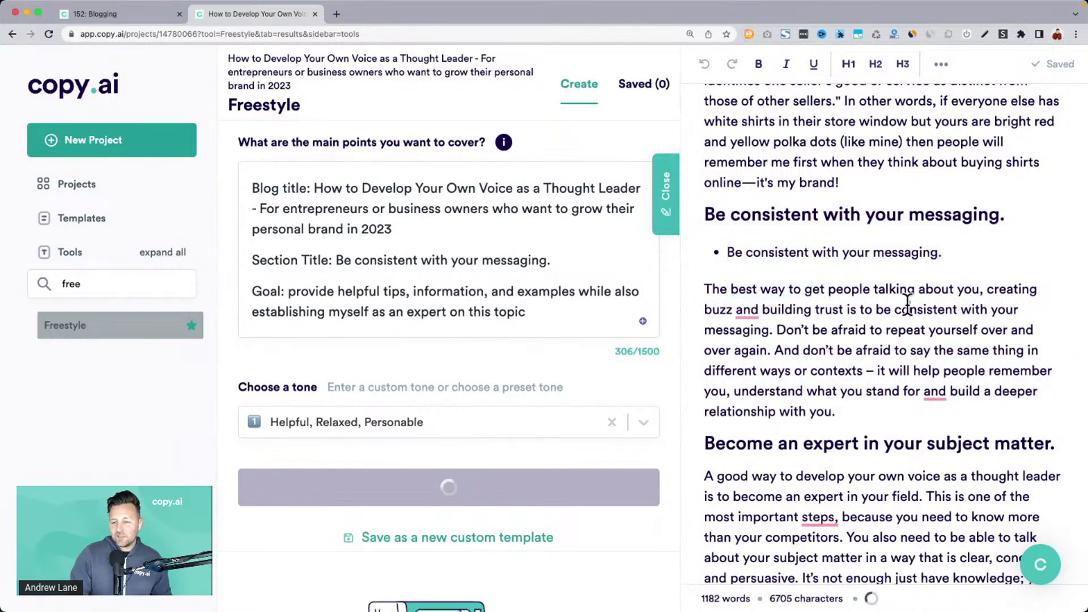
pyautogui.moveTo(783, 329); pyautogui.dragTo(862, 392)
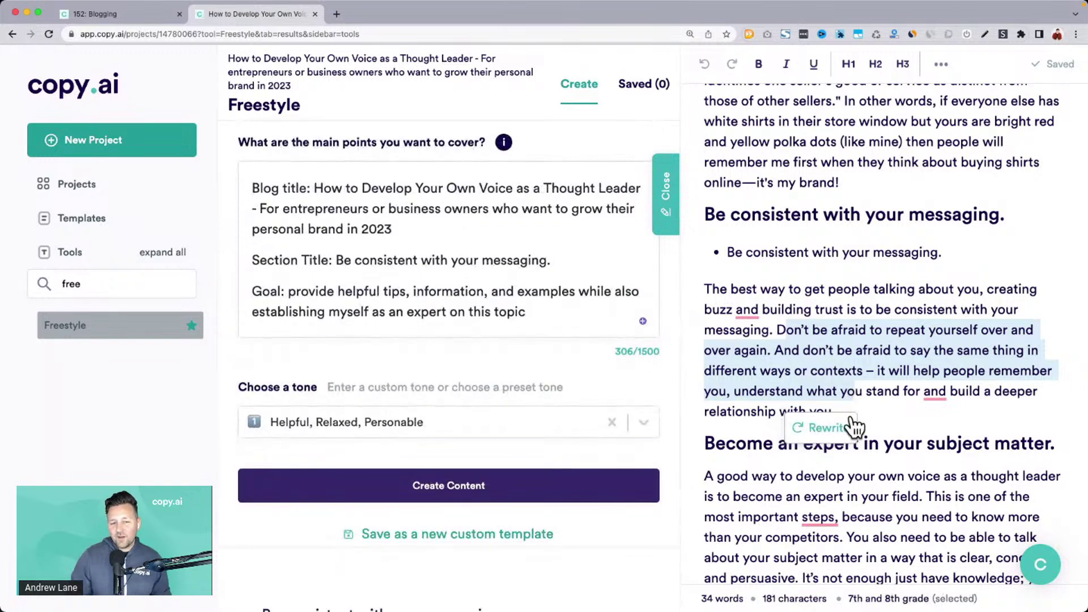
# Hide the article editor, read the first generated Freestyle result at full width, and reopen the editor beside it.
pyautogui.scroll(1, 568, 313)
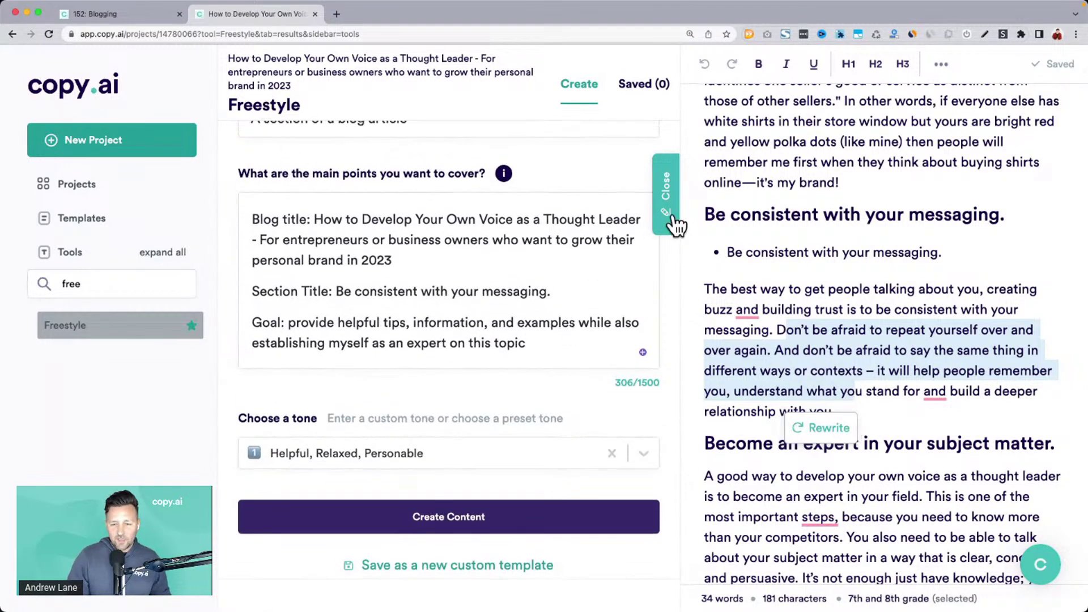
pyautogui.click(666, 193)
pyautogui.scroll(-6, 541, 377)
pyautogui.scroll(-2, 542, 379)
pyautogui.moveTo(378, 228); pyautogui.dragTo(855, 226)
pyautogui.click(655, 252)
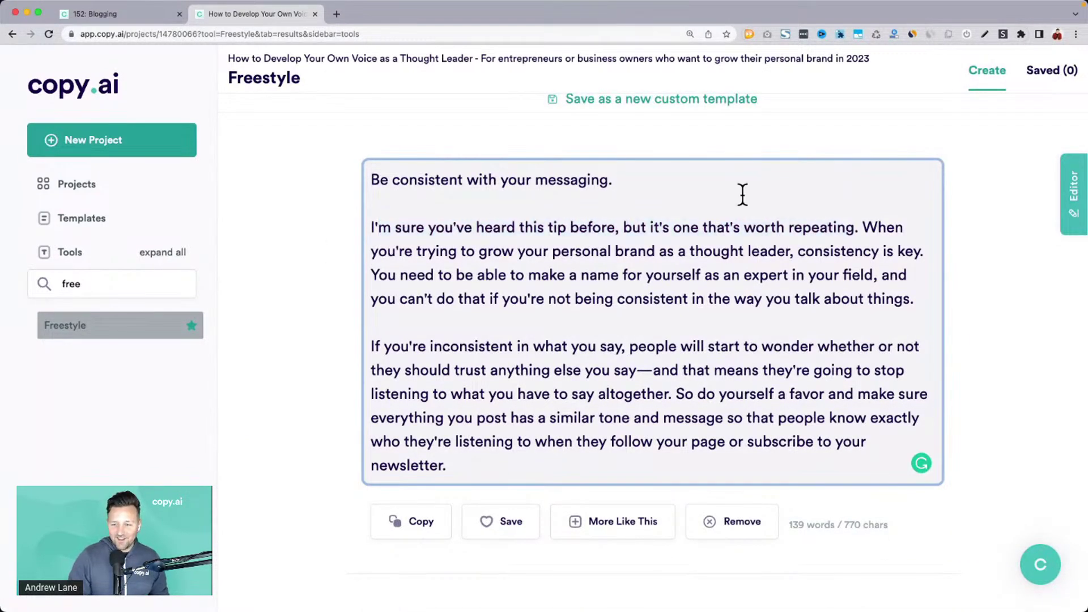
pyautogui.moveTo(379, 251); pyautogui.dragTo(683, 462)
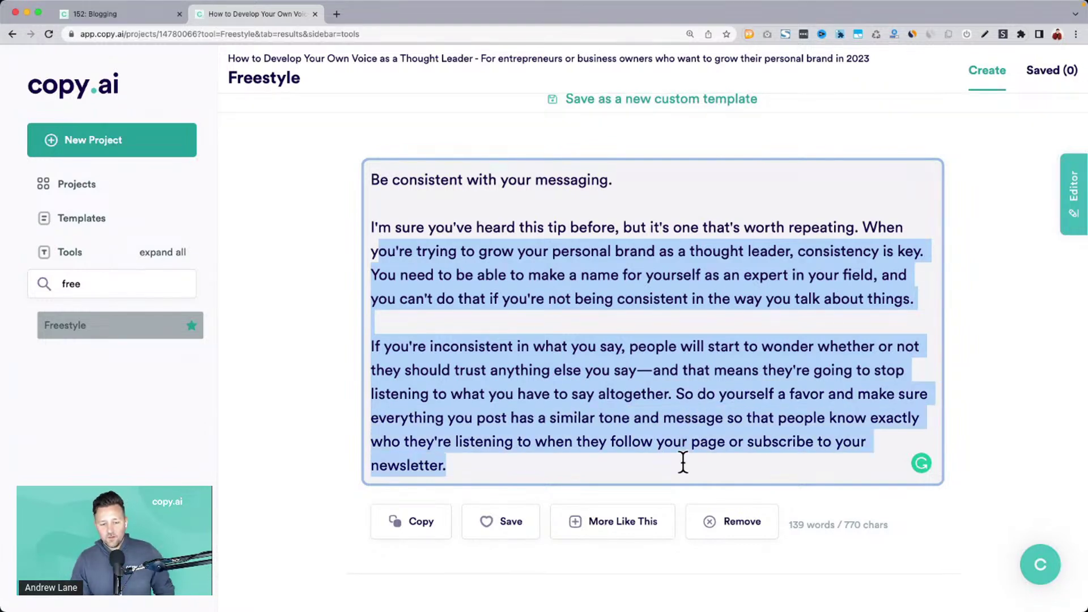
pyautogui.click(536, 473)
pyautogui.click(1072, 218)
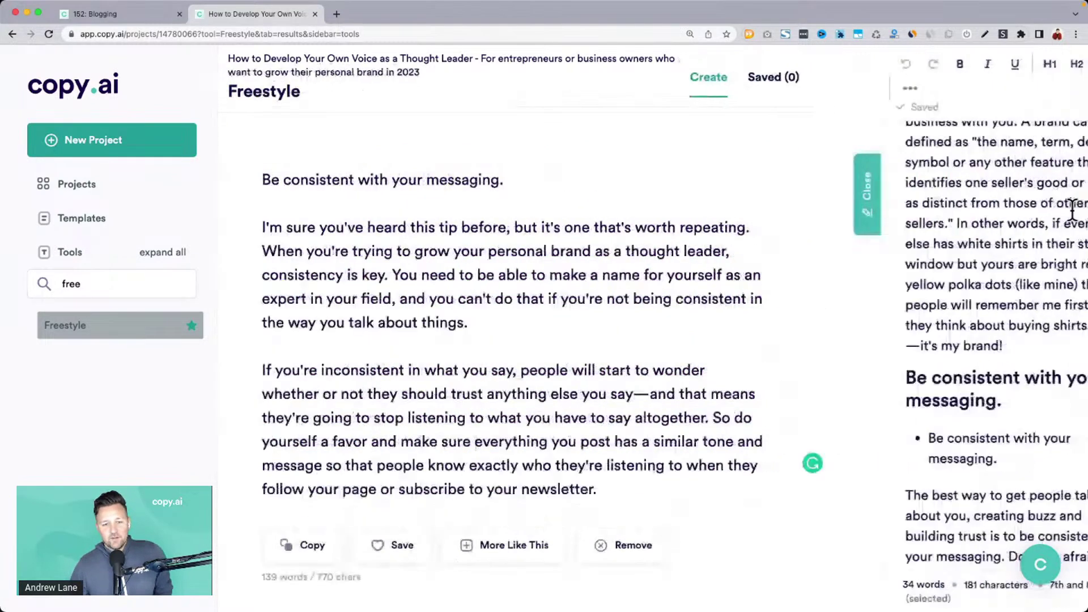
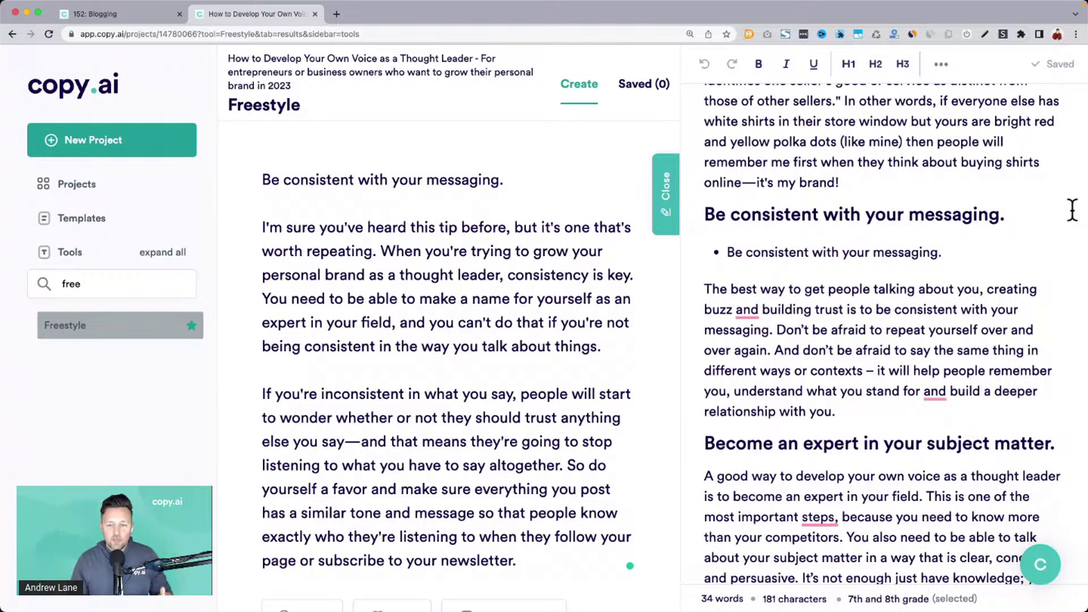
# Replace the bullet and paragraph under "Be consistent with your messaging." in the article with the first generated result's two body paragraphs.
pyautogui.click(856, 309)
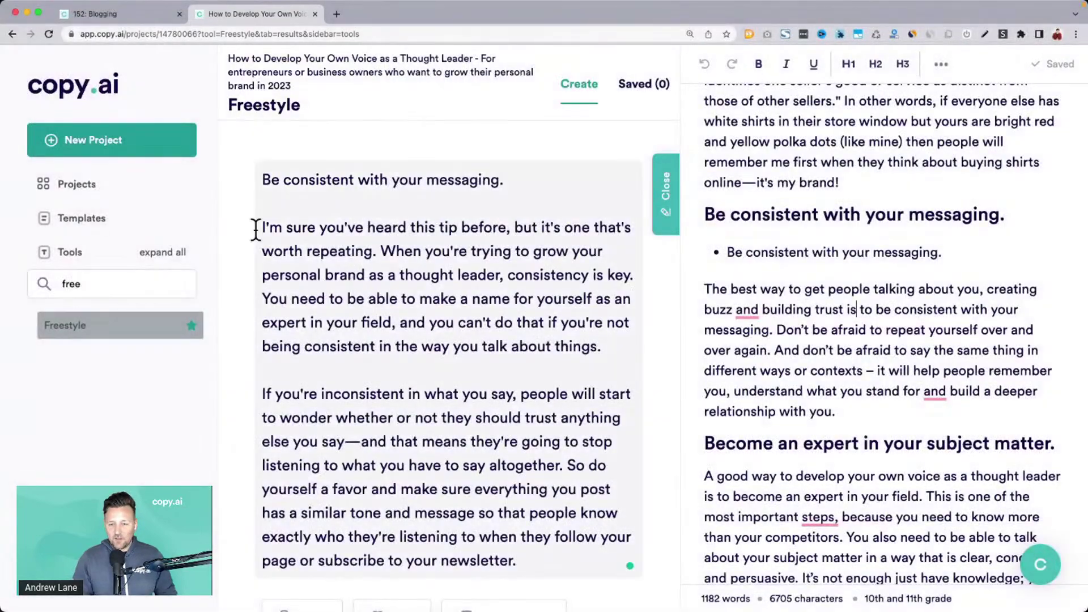
pyautogui.moveTo(260, 227); pyautogui.dragTo(519, 561)
pyautogui.press('super+c')
pyautogui.doubleClick(734, 286)
pyautogui.click(705, 247)
pyautogui.keyDown('shift'); pyautogui.click(877, 412); pyautogui.keyUp('shift')
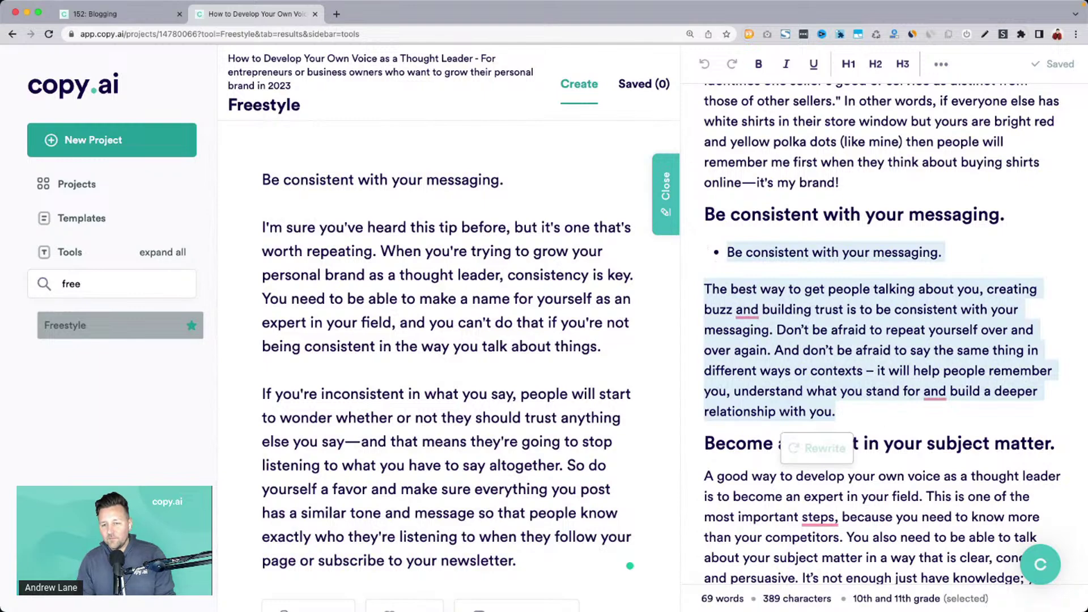
pyautogui.press('BackSpace')
pyautogui.press('BackSpace')
pyautogui.press('super+v')
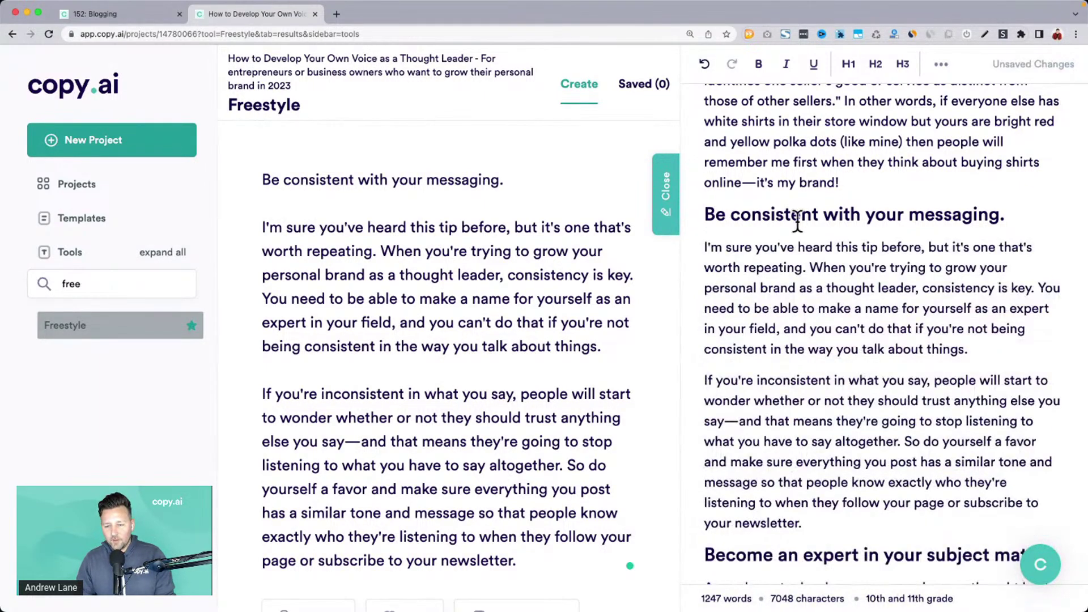
# Read the second generated result, checking its advice on consistent language, tone, keywords and phrases.
pyautogui.scroll(-8, 451, 376)
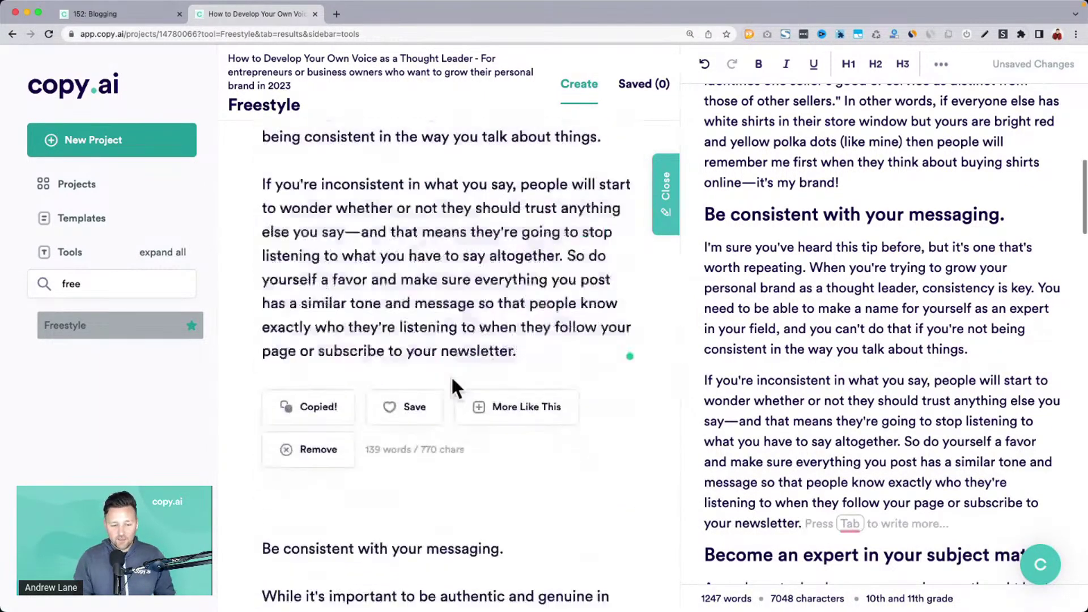
pyautogui.scroll(-3, 452, 377)
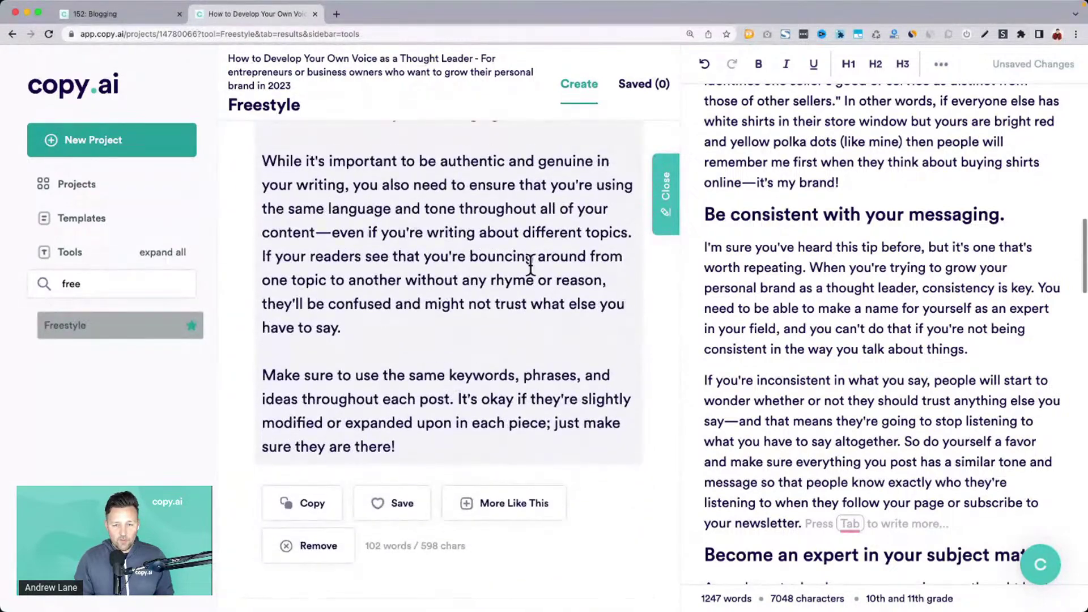
pyautogui.click(264, 161)
pyautogui.moveTo(264, 160); pyautogui.dragTo(637, 233)
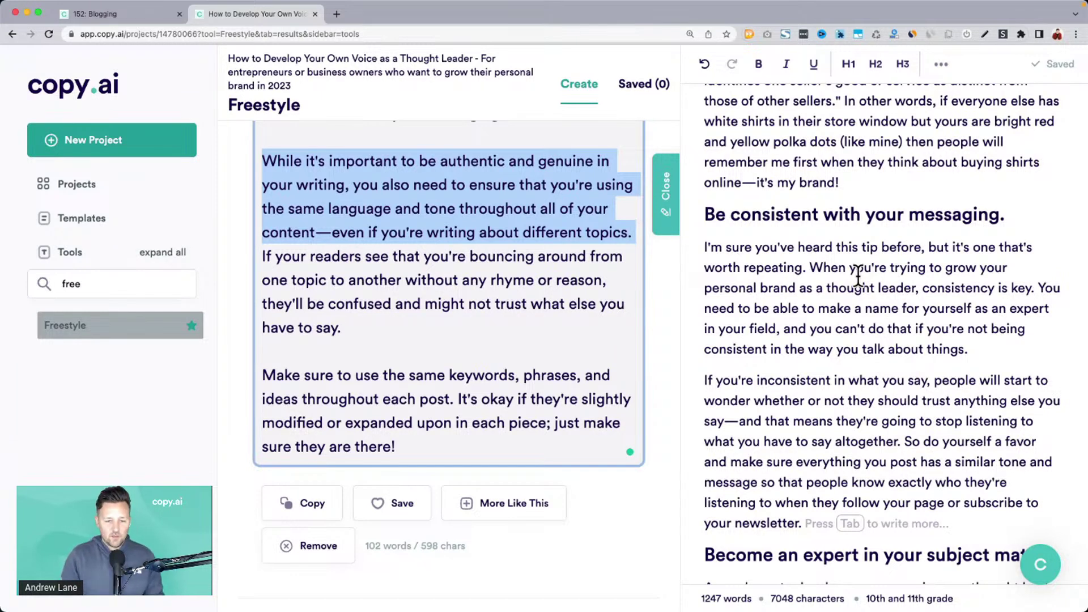
pyautogui.click(341, 350)
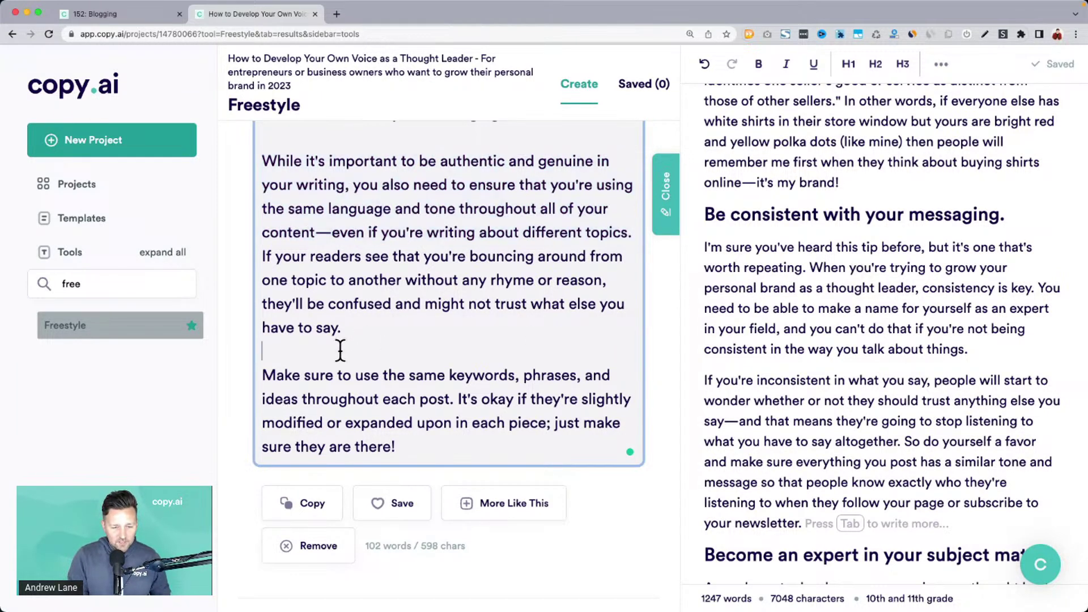
pyautogui.moveTo(260, 377); pyautogui.dragTo(429, 448)
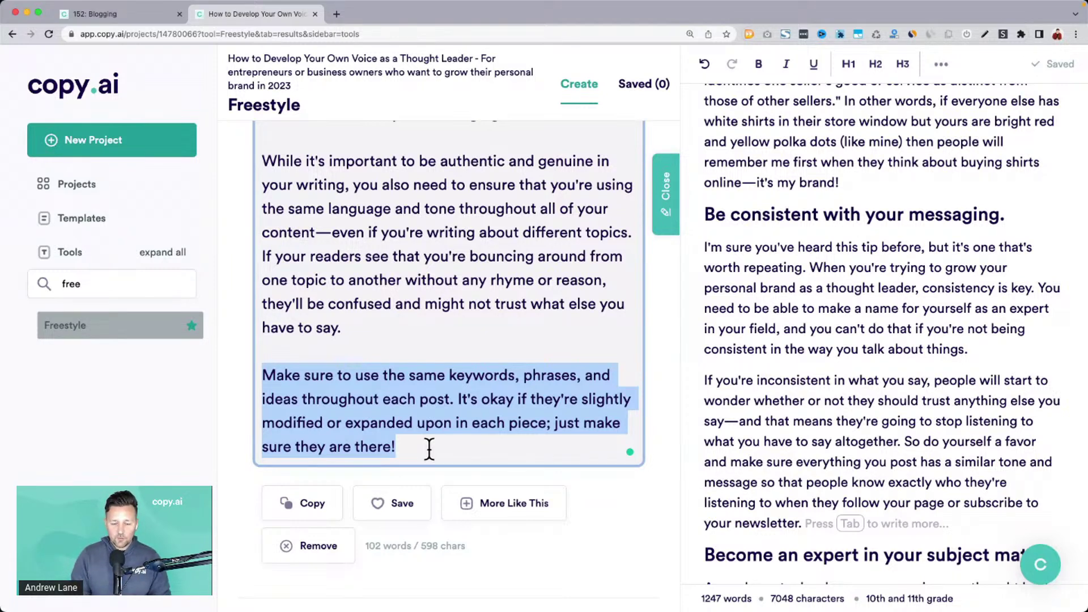
pyautogui.click(429, 450)
# Read the generated result beginning "If you want to be a thought leader" and compare it with the article's messaging section.
pyautogui.scroll(-5, 429, 449)
pyautogui.scroll(-4, 429, 450)
pyautogui.click(272, 346)
pyautogui.moveTo(272, 346); pyautogui.dragTo(503, 393)
pyautogui.moveTo(340, 508); pyautogui.dragTo(253, 215)
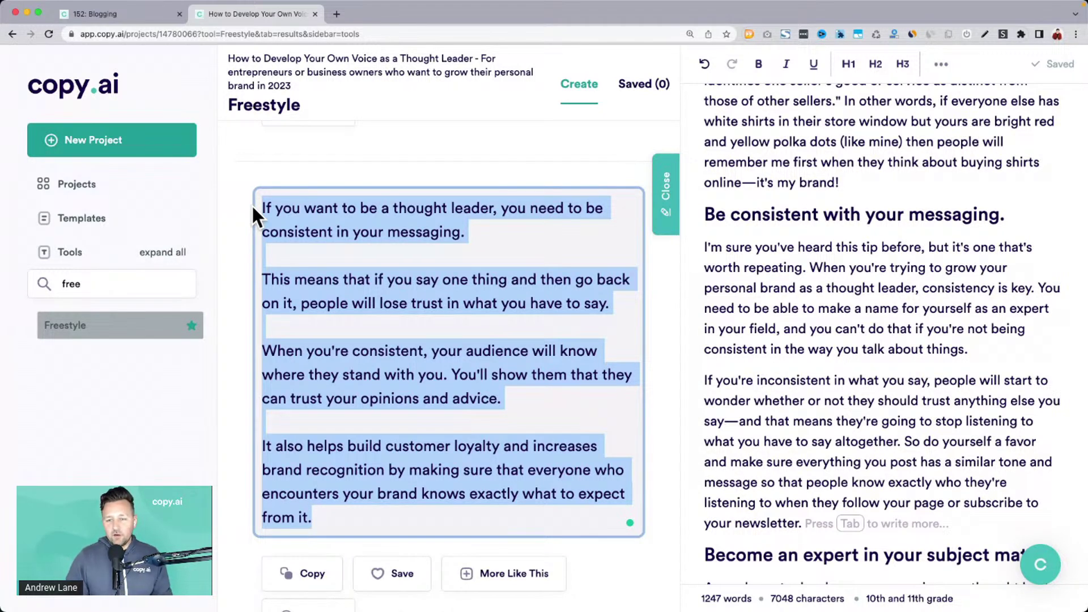
pyautogui.moveTo(705, 215); pyautogui.dragTo(952, 468)
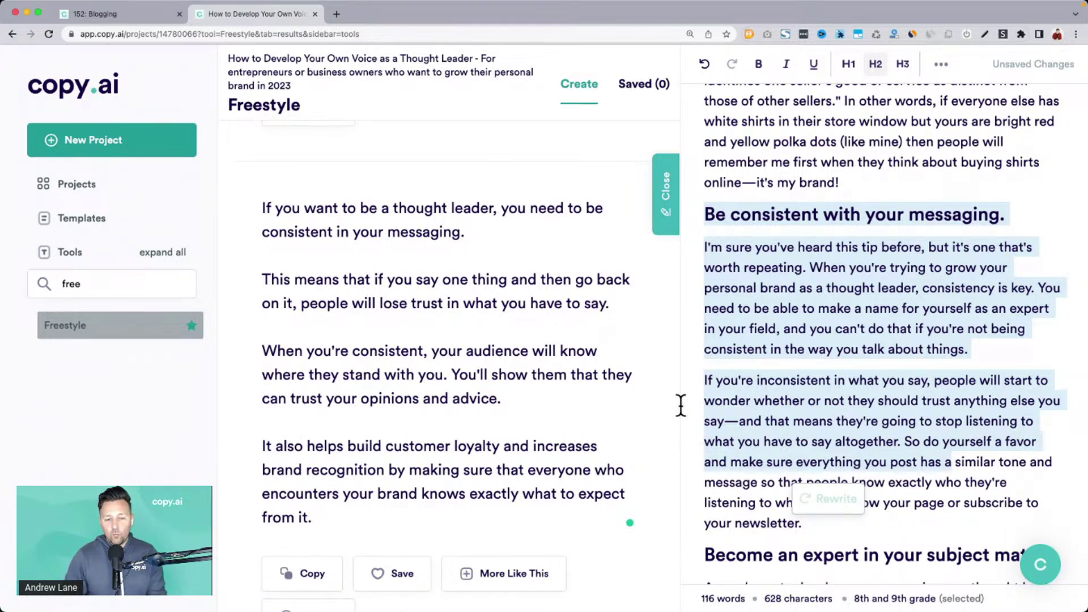
# Compare the generated result beginning "If you want to be a thought leader" with the article's messaging heading and save that result.
pyautogui.click(562, 355)
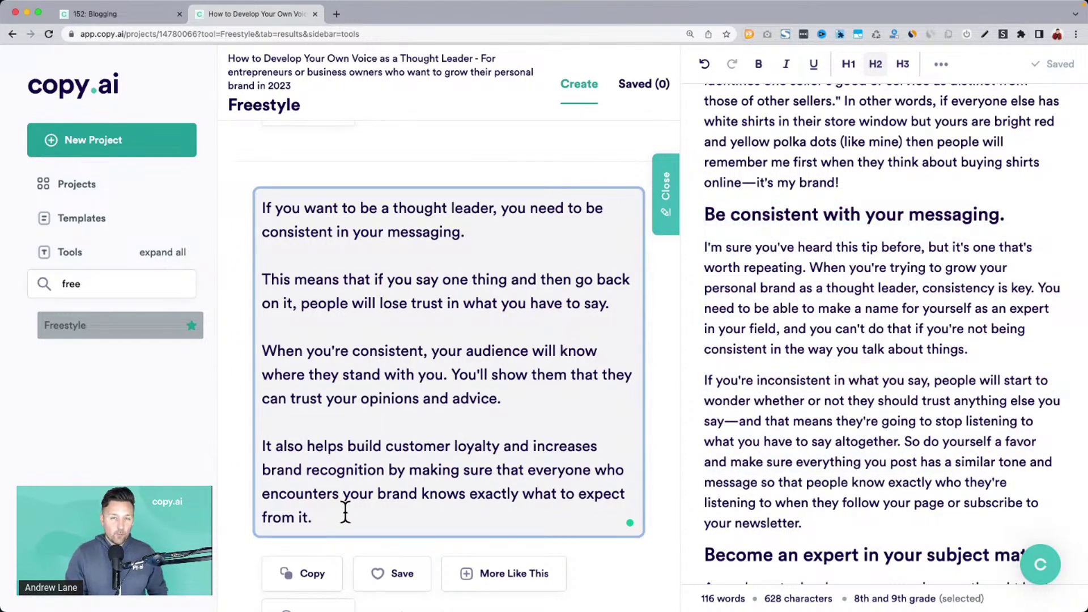
pyautogui.moveTo(316, 516); pyautogui.dragTo(239, 199)
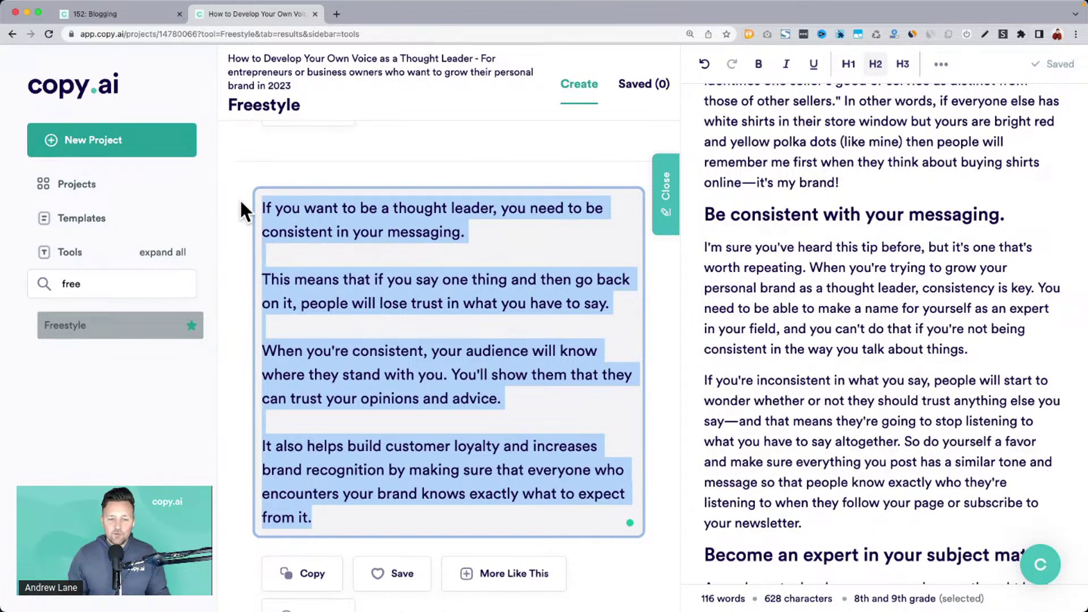
pyautogui.click(264, 224)
pyautogui.moveTo(333, 512); pyautogui.dragTo(266, 192)
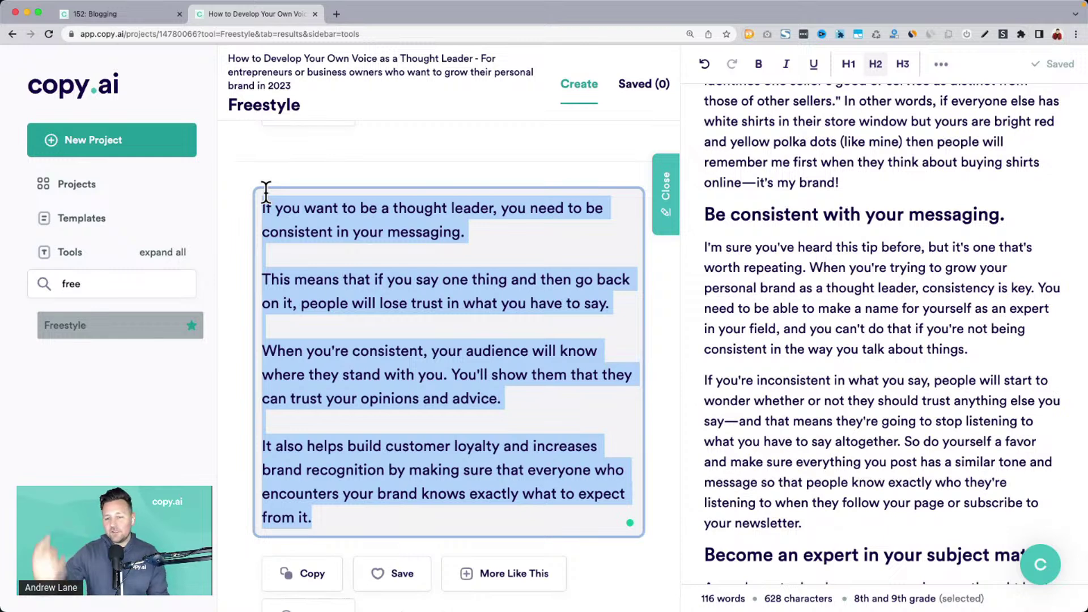
pyautogui.click(273, 216)
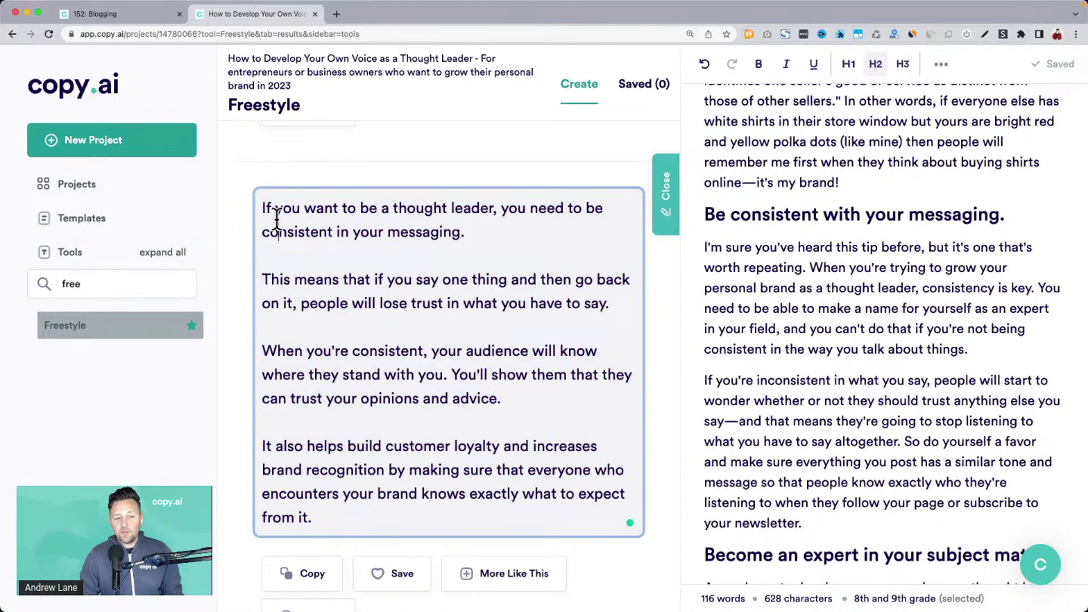
pyautogui.moveTo(260, 204); pyautogui.dragTo(668, 272)
pyautogui.moveTo(1020, 216); pyautogui.dragTo(699, 203)
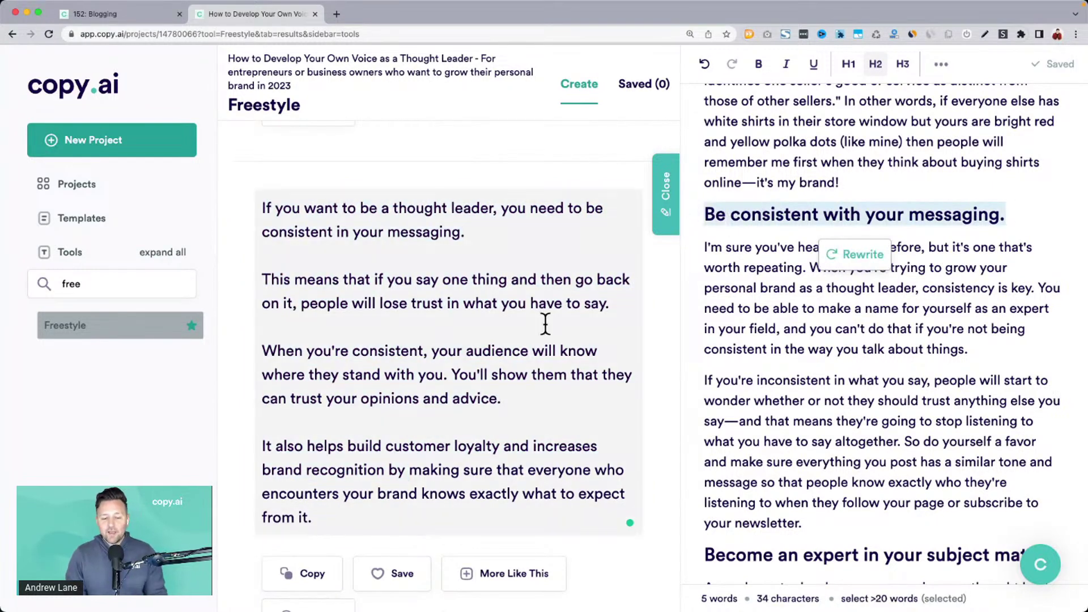
pyautogui.click(403, 573)
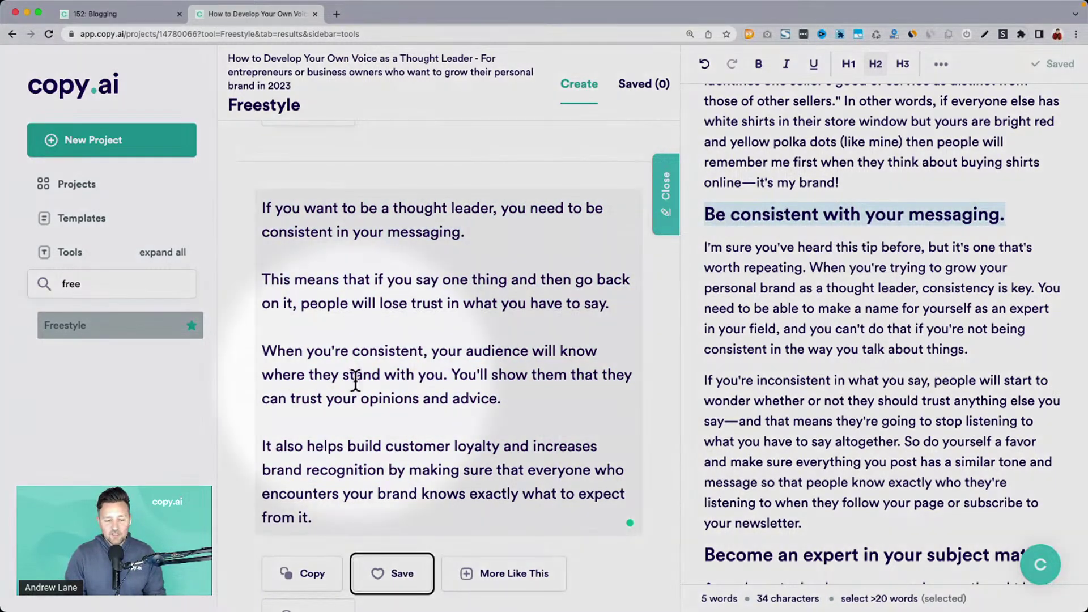
# Return to the Freestyle prompt form and review its content type and main points for the messaging section.
pyautogui.scroll(15, 348, 344)
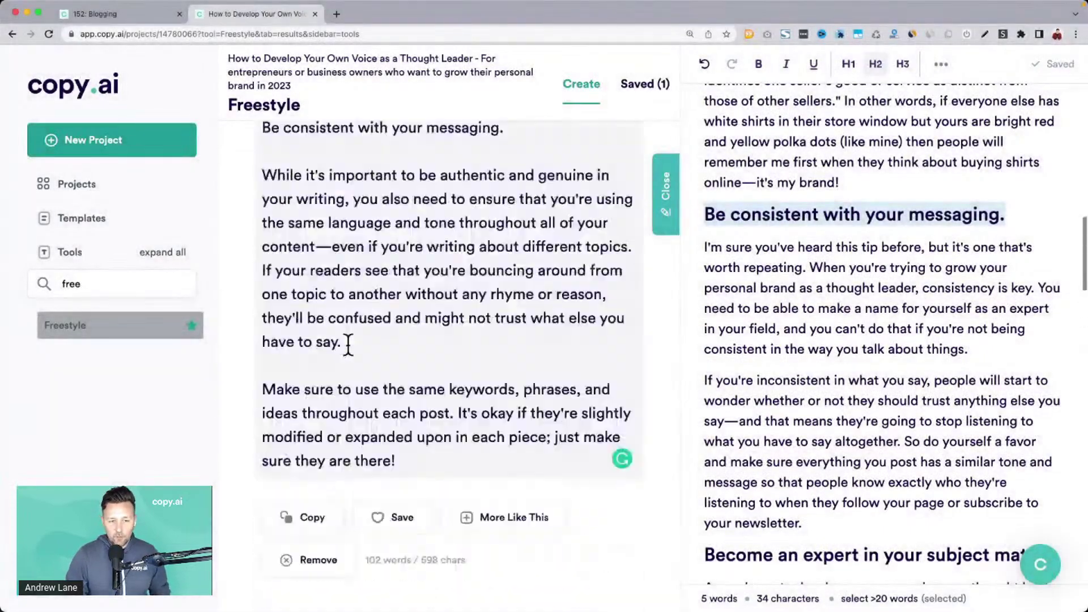
pyautogui.scroll(15, 348, 345)
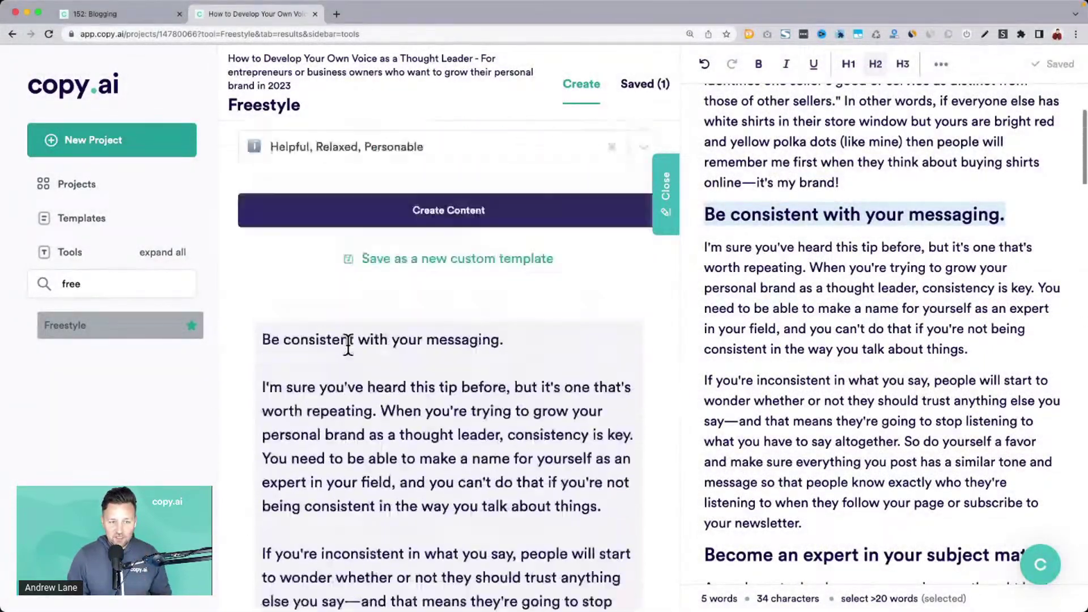
pyautogui.scroll(3, 348, 344)
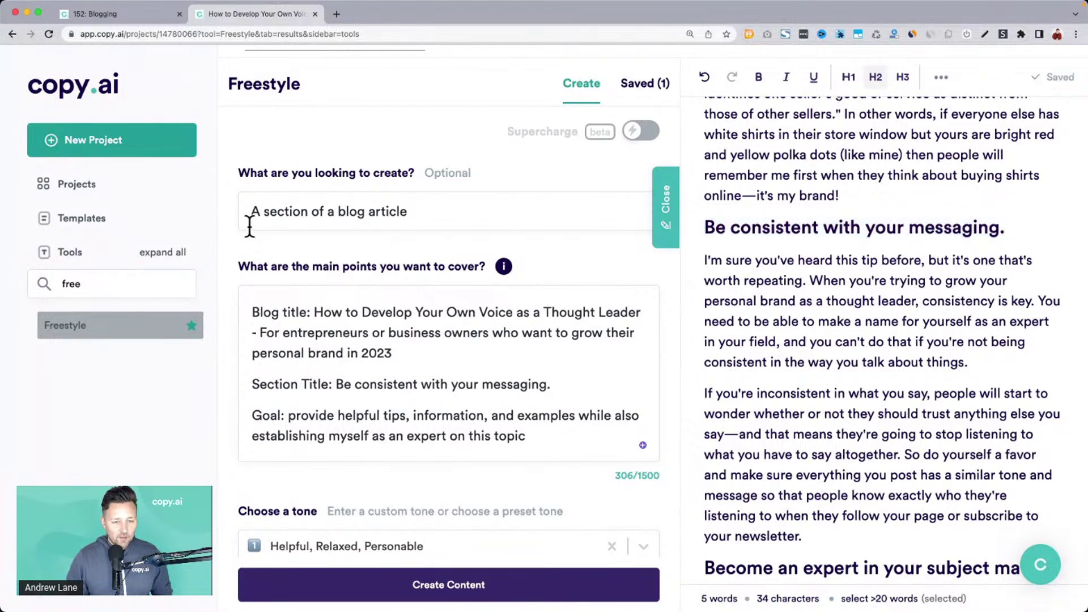
pyautogui.moveTo(249, 227); pyautogui.dragTo(449, 213)
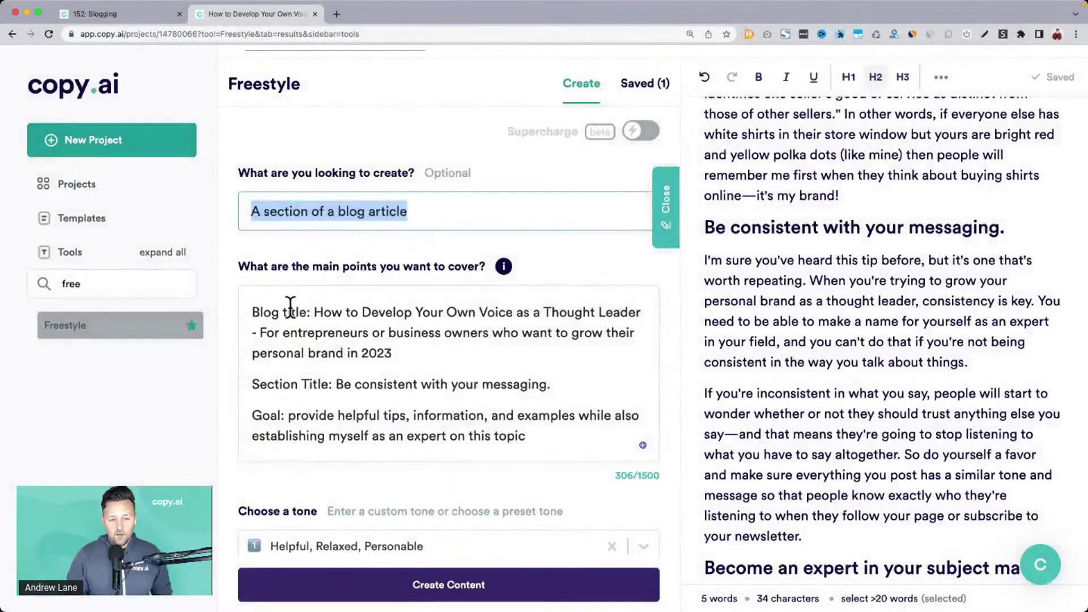
pyautogui.moveTo(314, 312); pyautogui.dragTo(404, 346)
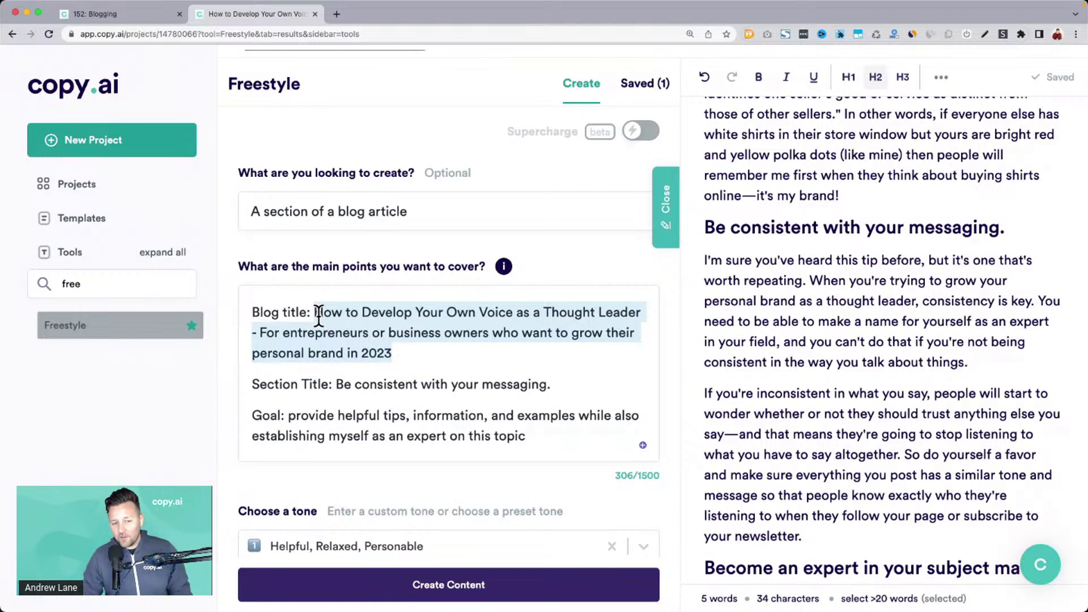
pyautogui.click(393, 365)
pyautogui.click(599, 364)
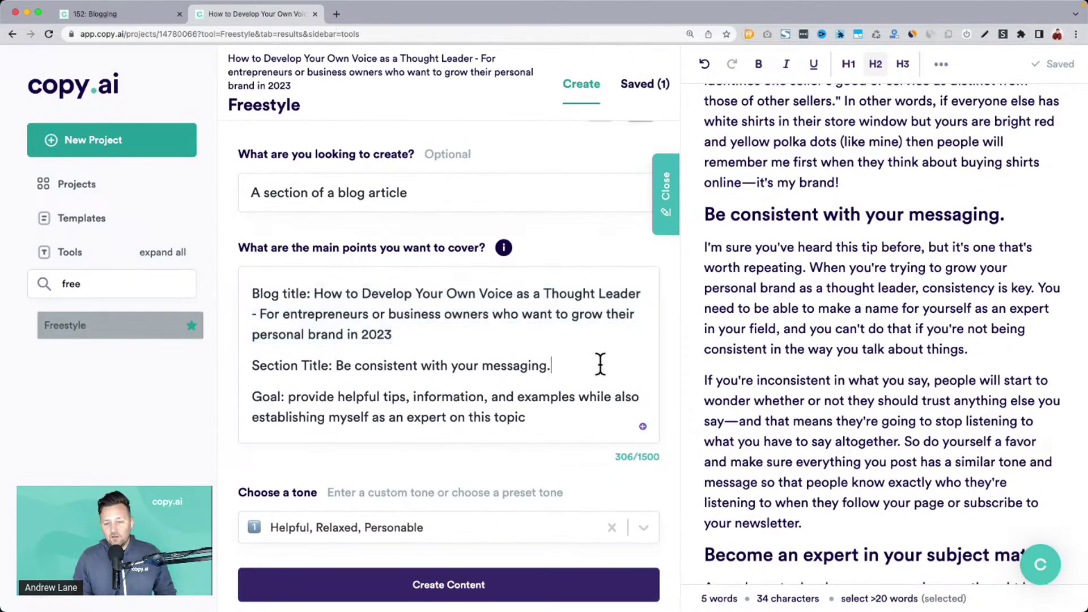
# Replace the section title in the main points with the article heading "Master your communication style.".
pyautogui.scroll(-5, 762, 372)
pyautogui.tripleClick(914, 310)
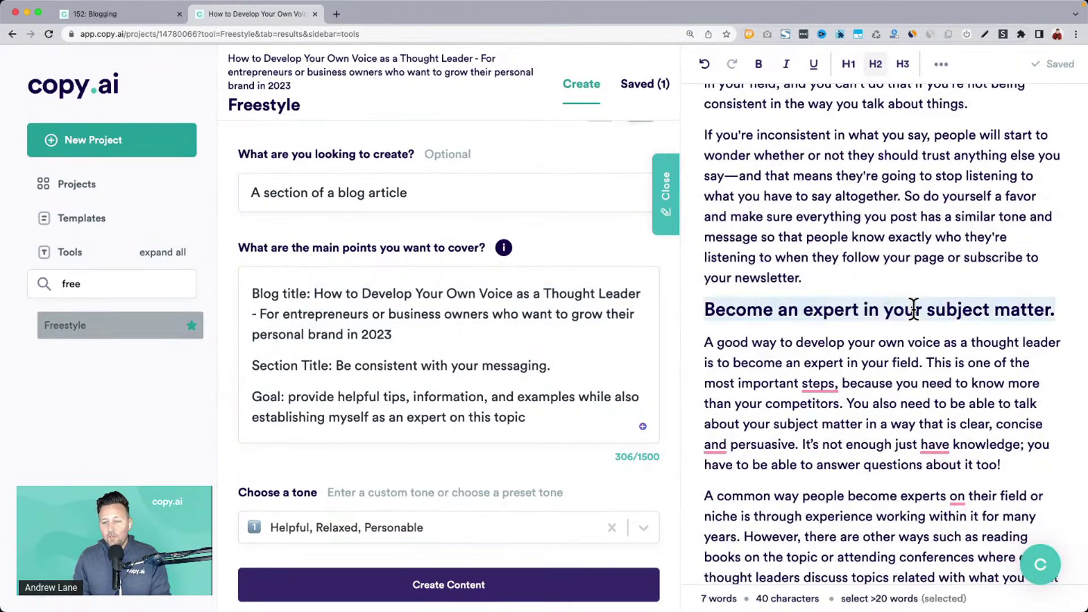
pyautogui.scroll(-10, 912, 312)
pyautogui.tripleClick(828, 136)
pyautogui.press('super+c')
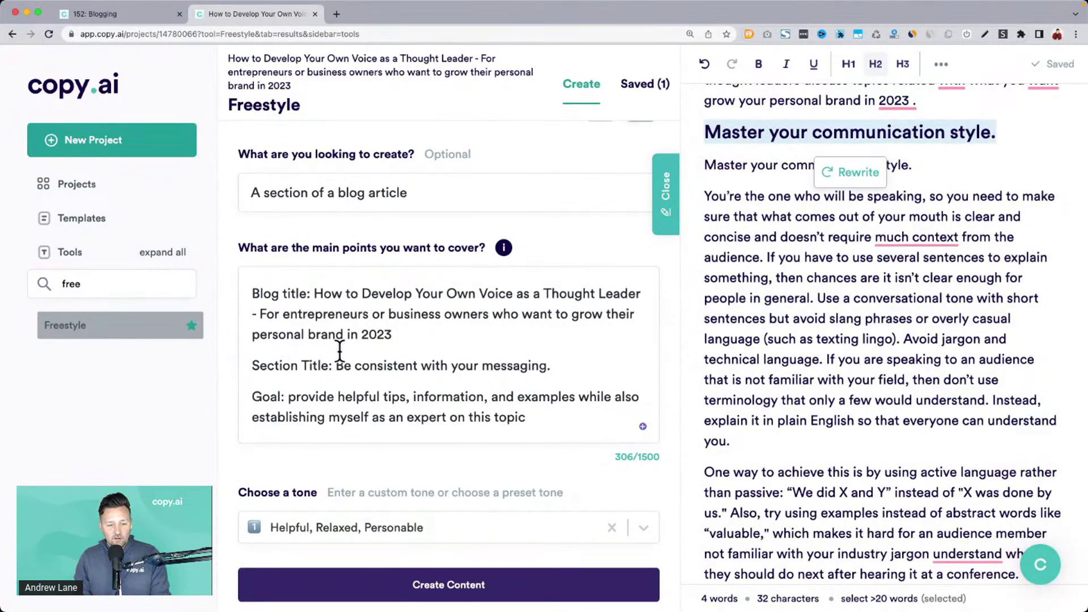
pyautogui.click(339, 363)
pyautogui.press('super+shift+Right')
pyautogui.press('super+v')
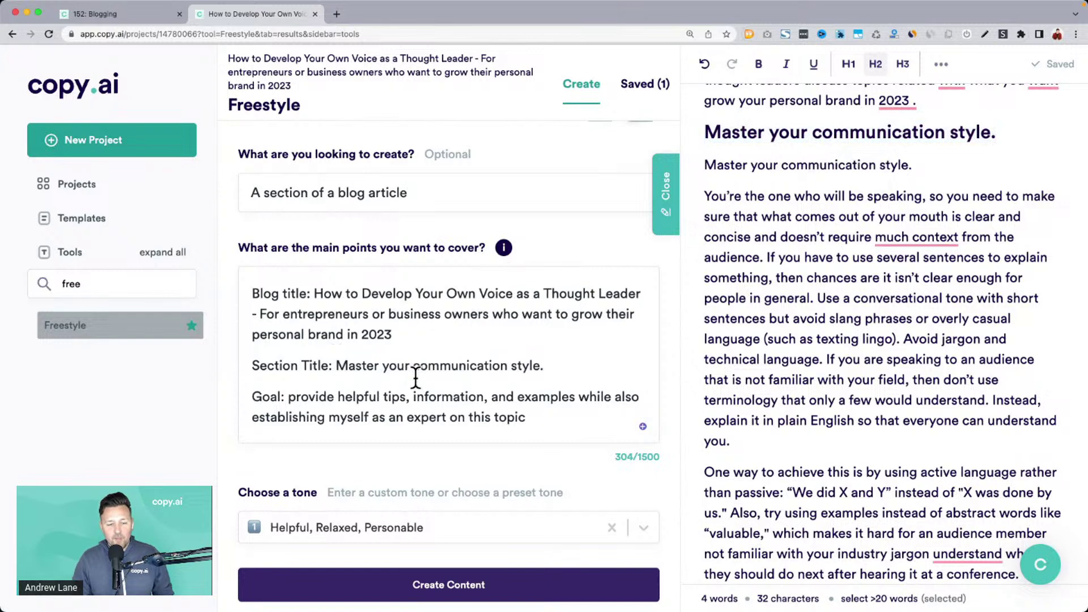
# Generate Freestyle content for the communication style section, keeping the "Helpful, Relaxed, Personable" tone.
pyautogui.scroll(-2, 414, 380)
pyautogui.click(417, 541)
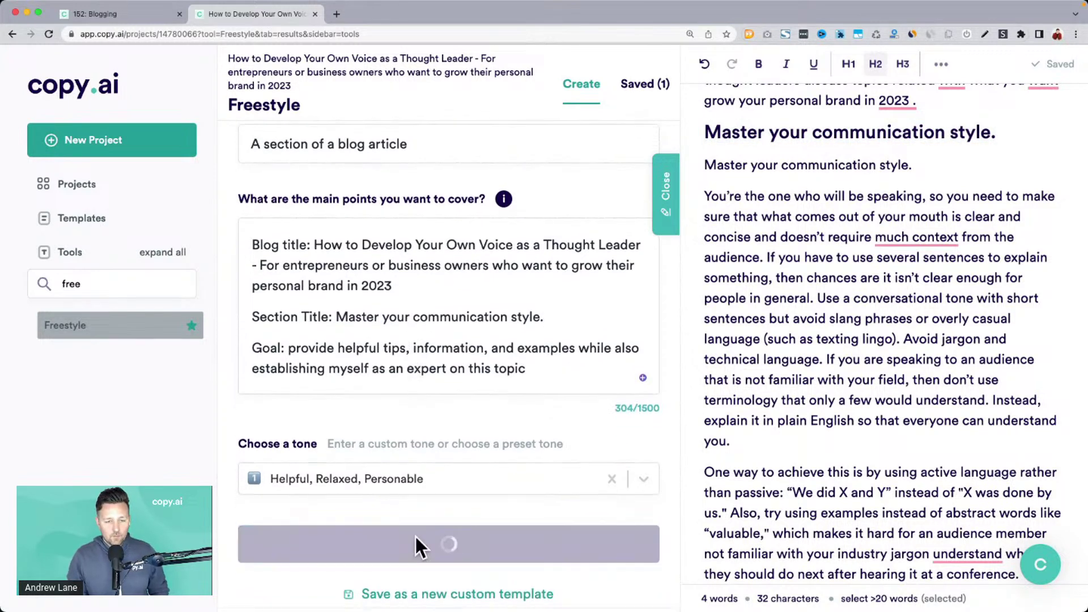
pyautogui.scroll(-2, 415, 535)
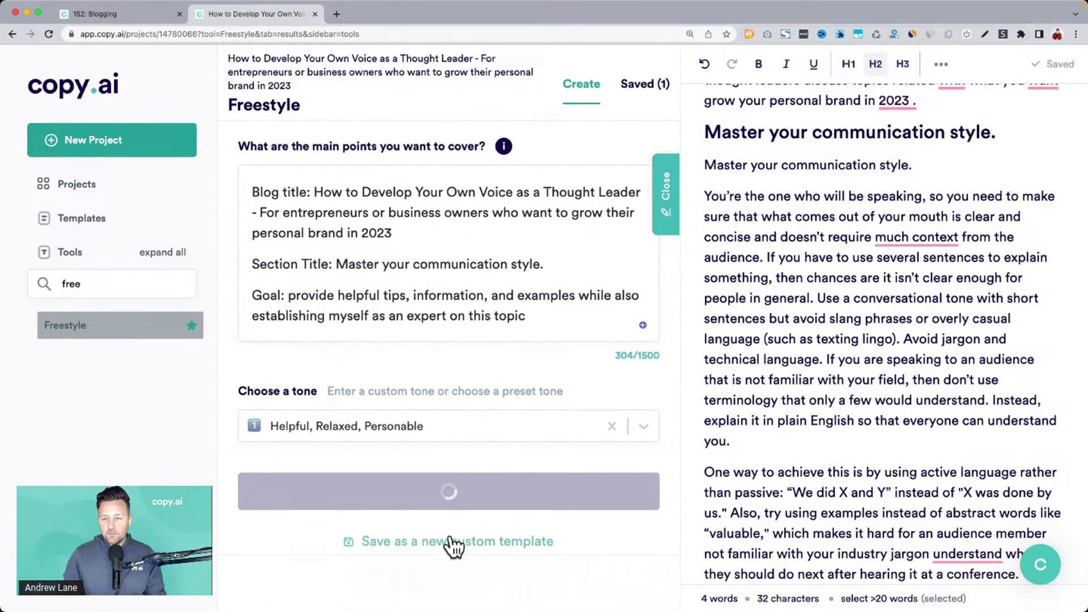
# Compare the article's existing communication style section with the first generated version, and save that version.
pyautogui.click(877, 379)
pyautogui.scroll(-2, 839, 278)
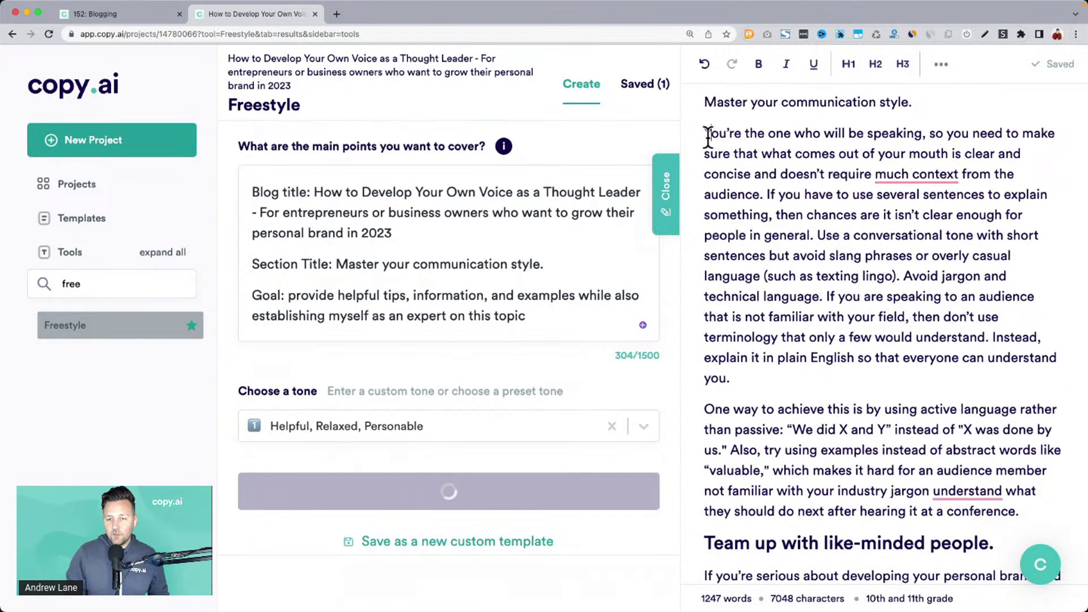
pyautogui.moveTo(1020, 511); pyautogui.dragTo(768, 194)
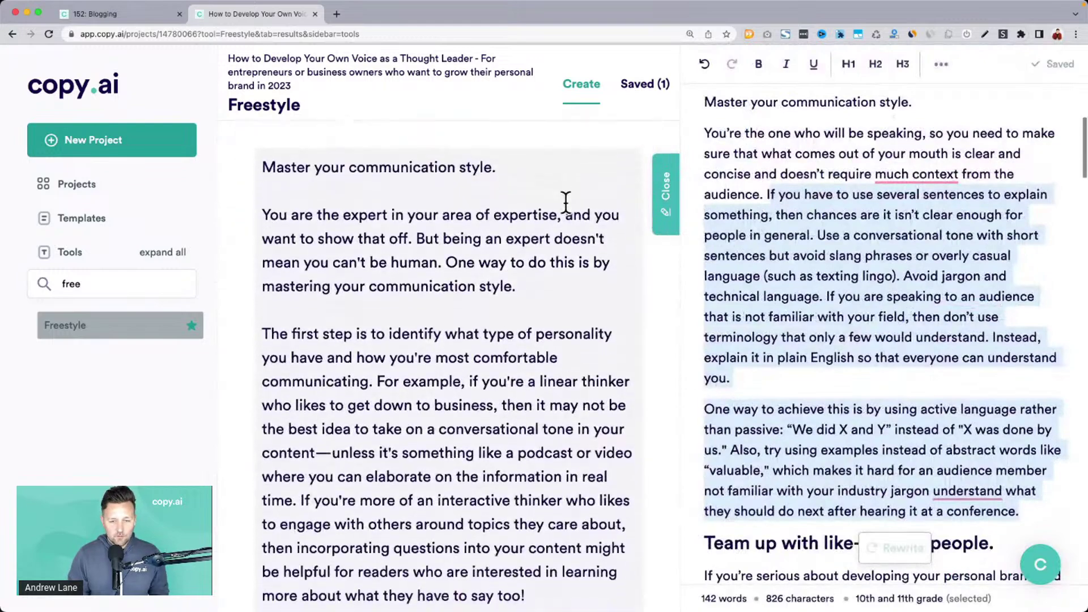
pyautogui.moveTo(270, 198); pyautogui.dragTo(375, 294)
pyautogui.scroll(-3, 479, 334)
pyautogui.click(376, 294)
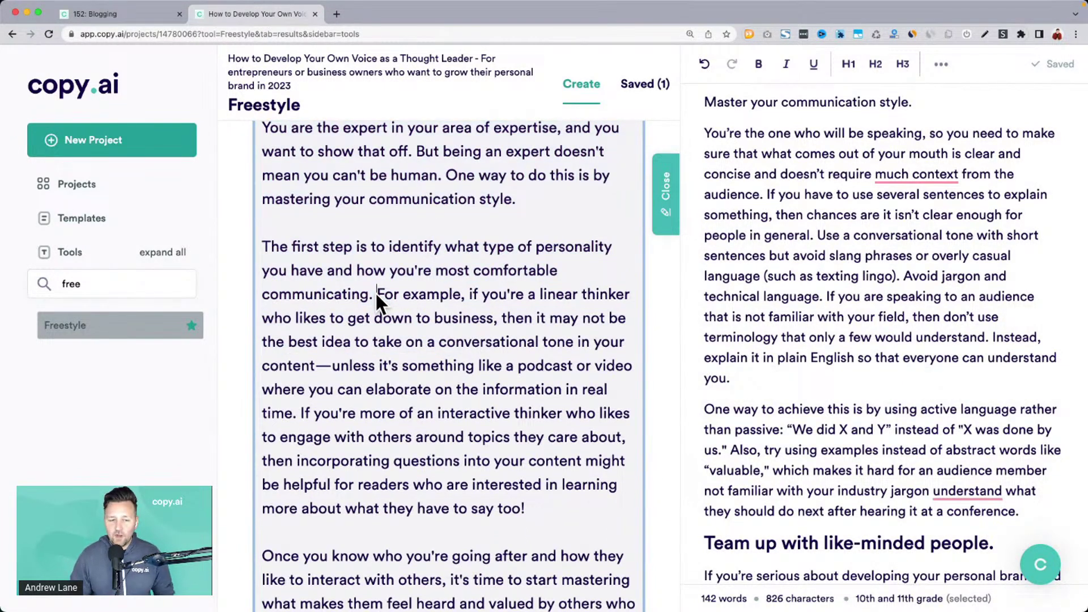
pyautogui.moveTo(383, 291); pyautogui.dragTo(319, 417)
pyautogui.scroll(-2, 320, 417)
pyautogui.scroll(-3, 319, 416)
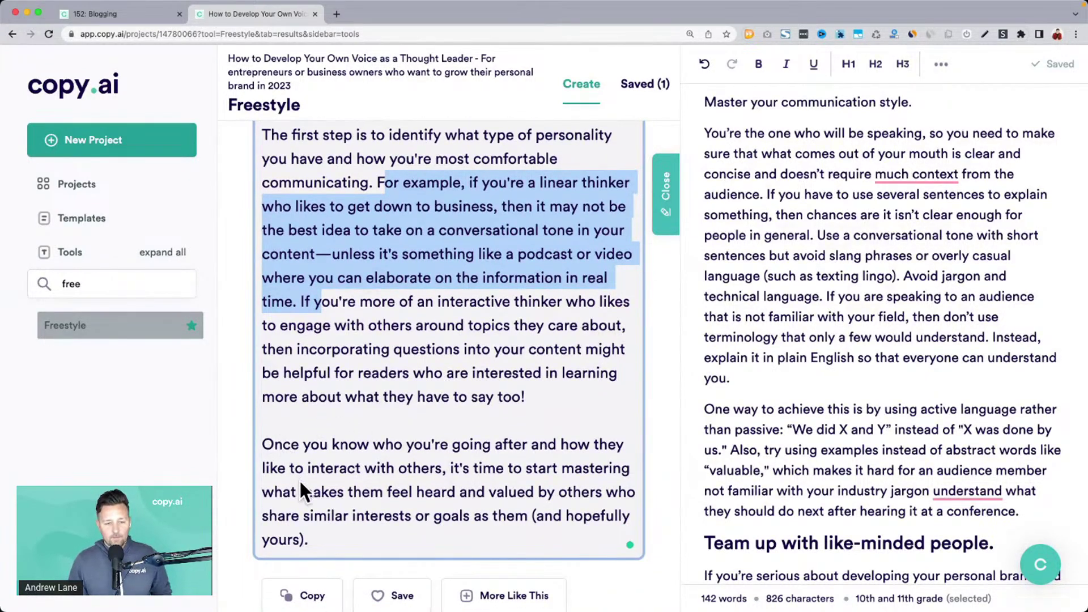
pyautogui.scroll(-2, 300, 484)
pyautogui.click(376, 543)
# Read through the other generated versions of the communication style section, checking their examples and the bulleted tips for speaking events.
pyautogui.scroll(-3, 403, 448)
pyautogui.scroll(-8, 402, 442)
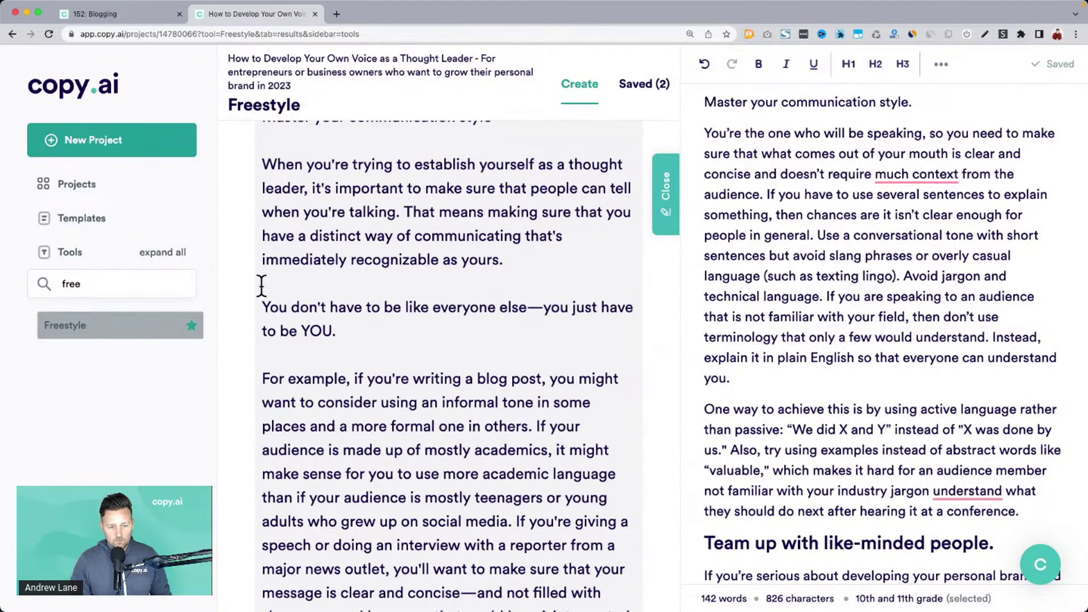
pyautogui.scroll(-3, 306, 325)
pyautogui.moveTo(270, 292); pyautogui.dragTo(468, 482)
pyautogui.scroll(-5, 469, 479)
pyautogui.scroll(-20, 470, 479)
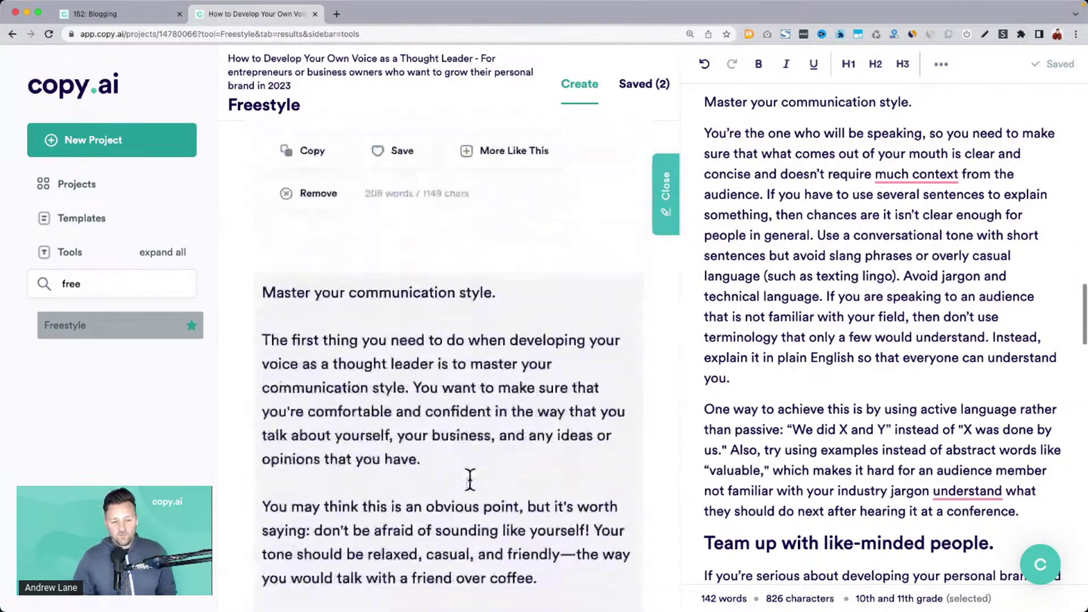
pyautogui.scroll(-10, 469, 479)
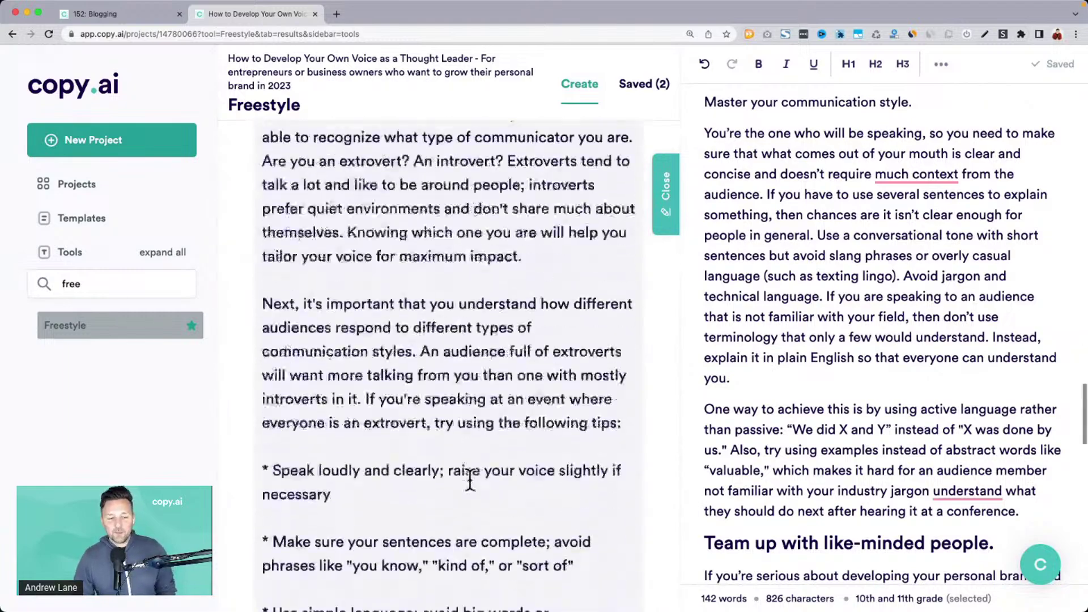
pyautogui.scroll(-2, 447, 490)
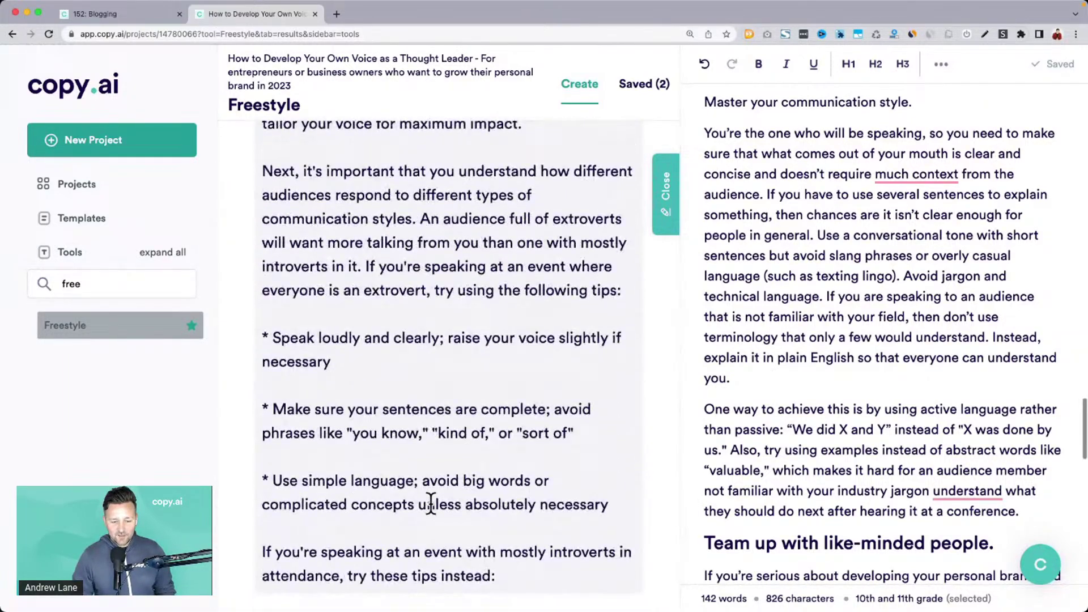
pyautogui.moveTo(618, 501); pyautogui.dragTo(425, 327)
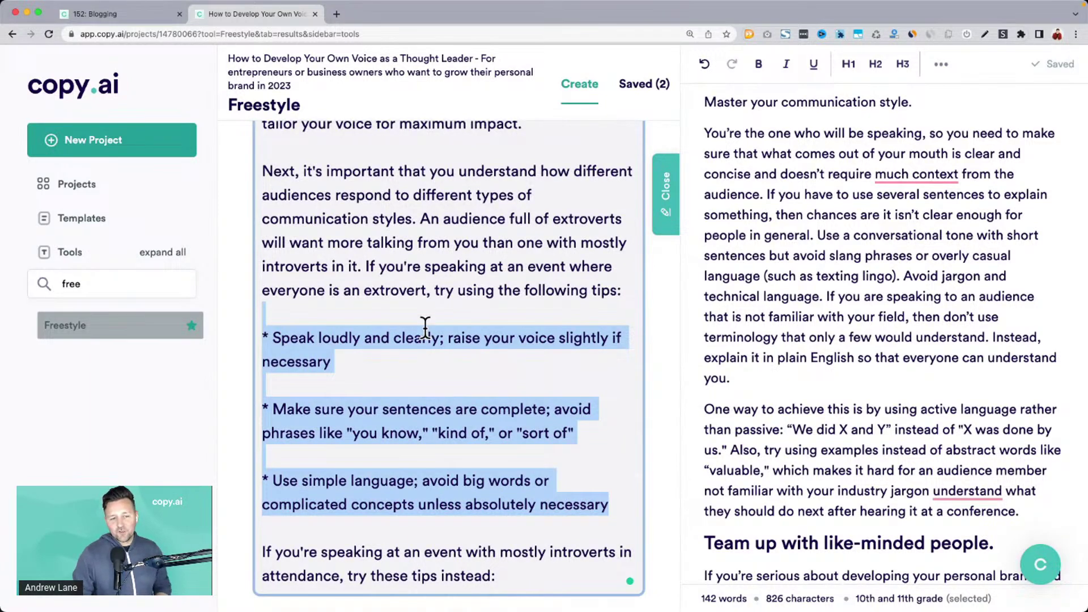
pyautogui.click(425, 327)
# Extend the goal in the main points with "Add lists, bullet points, and short takeaways.".
pyautogui.scroll(15, 428, 334)
pyautogui.scroll(15, 425, 330)
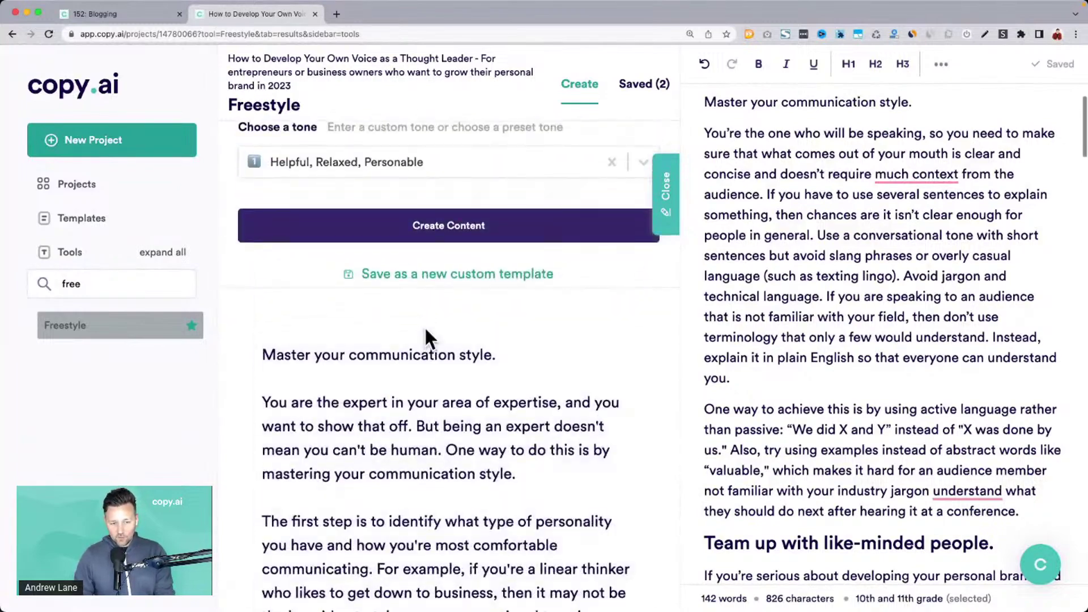
pyautogui.scroll(6, 425, 331)
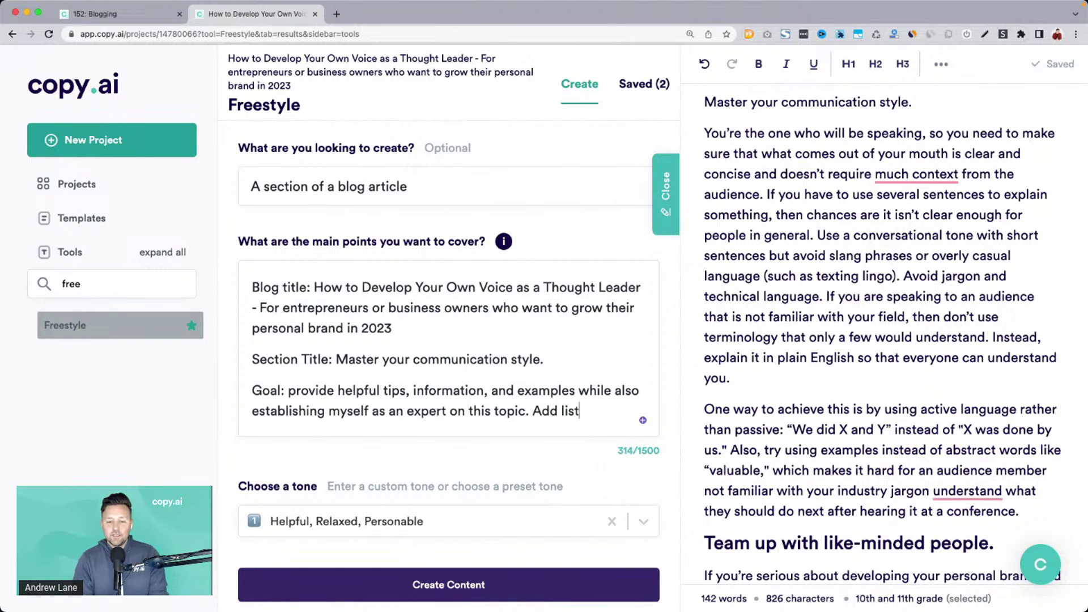
pyautogui.write('points, a')
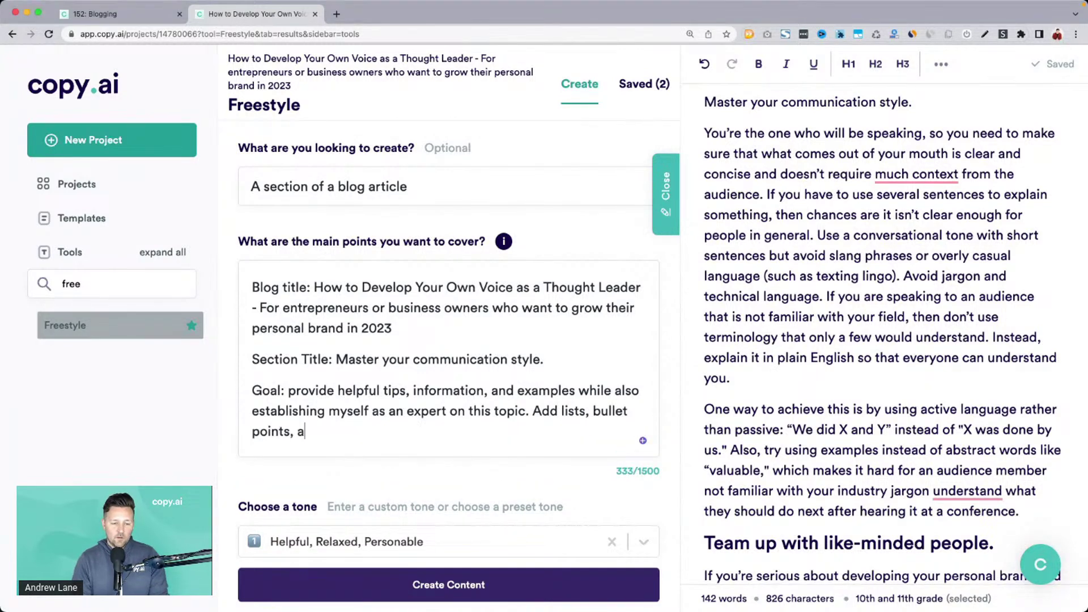
pyautogui.write('nd short take')
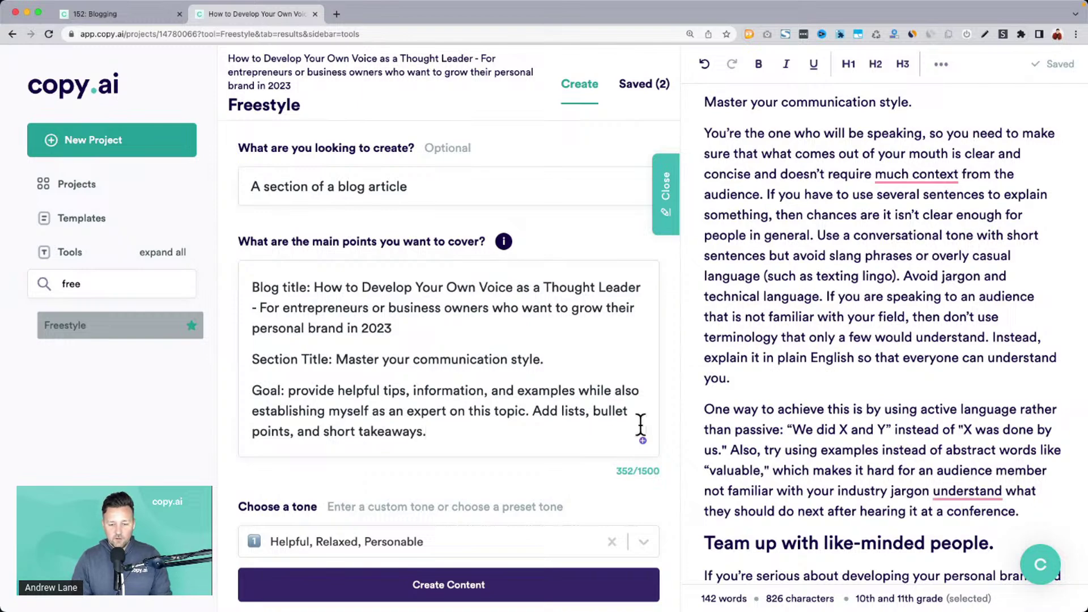
pyautogui.write('aways.')
# Generate a new batch of content from the main points with the expanded goal.
pyautogui.scroll(-1, 331, 423)
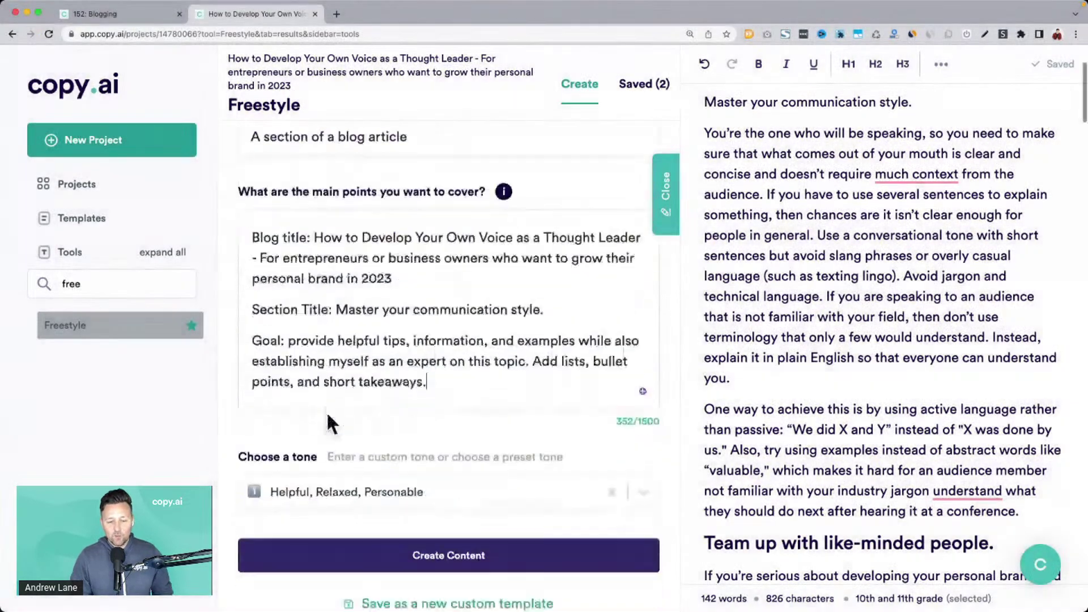
pyautogui.click(383, 543)
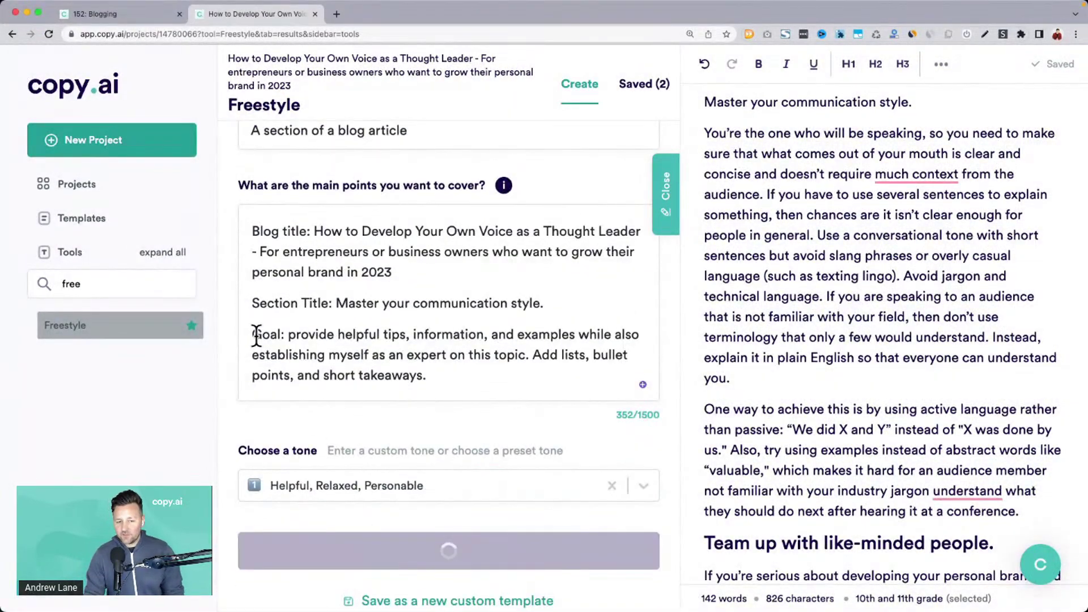
pyautogui.moveTo(257, 338); pyautogui.dragTo(502, 384)
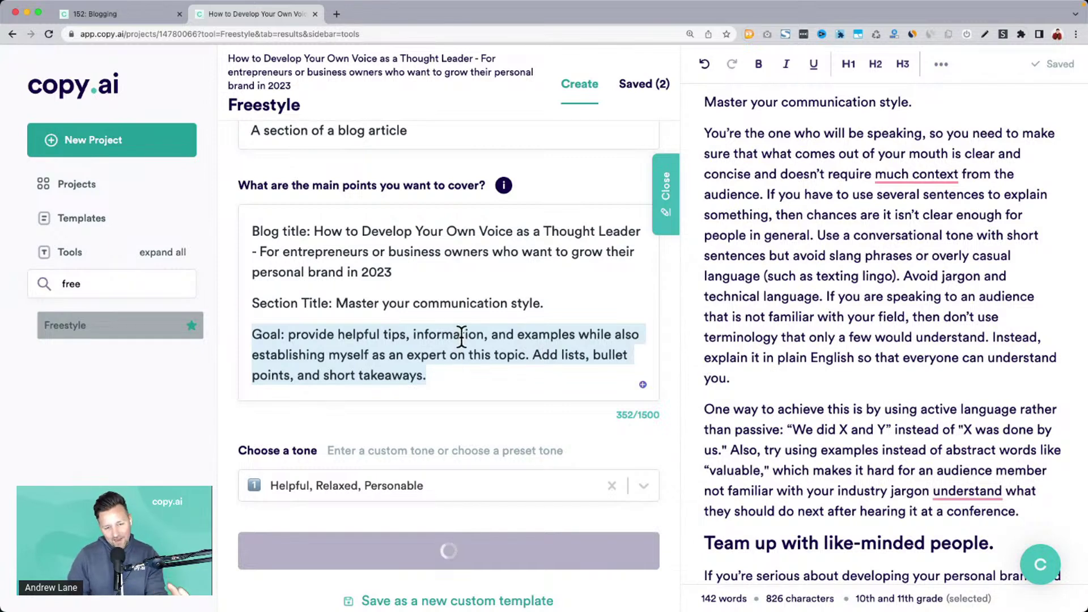
pyautogui.scroll(-5, 460, 335)
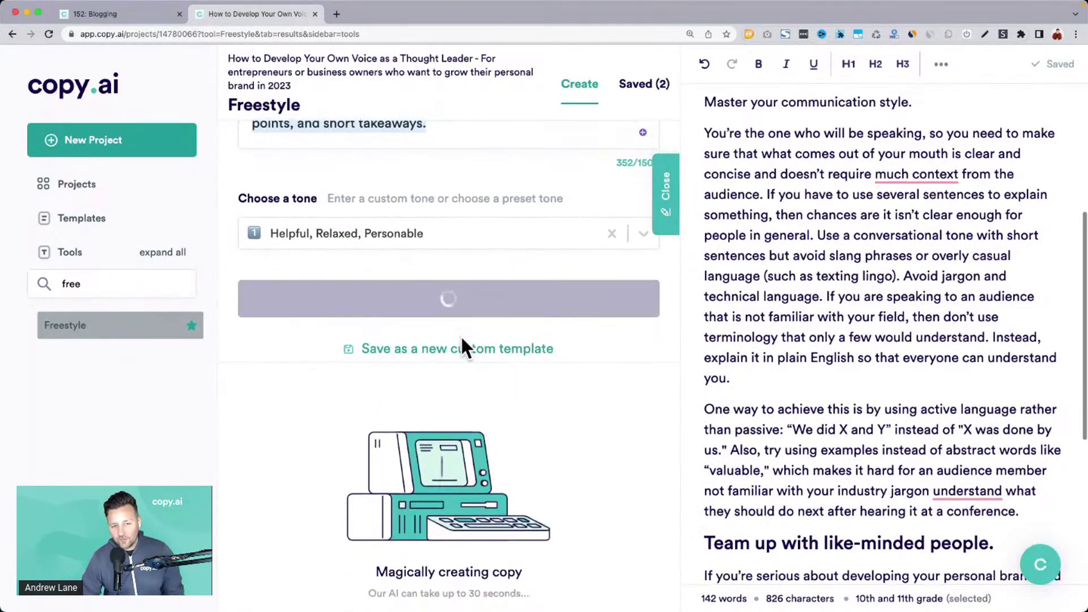
pyautogui.scroll(-1, 462, 346)
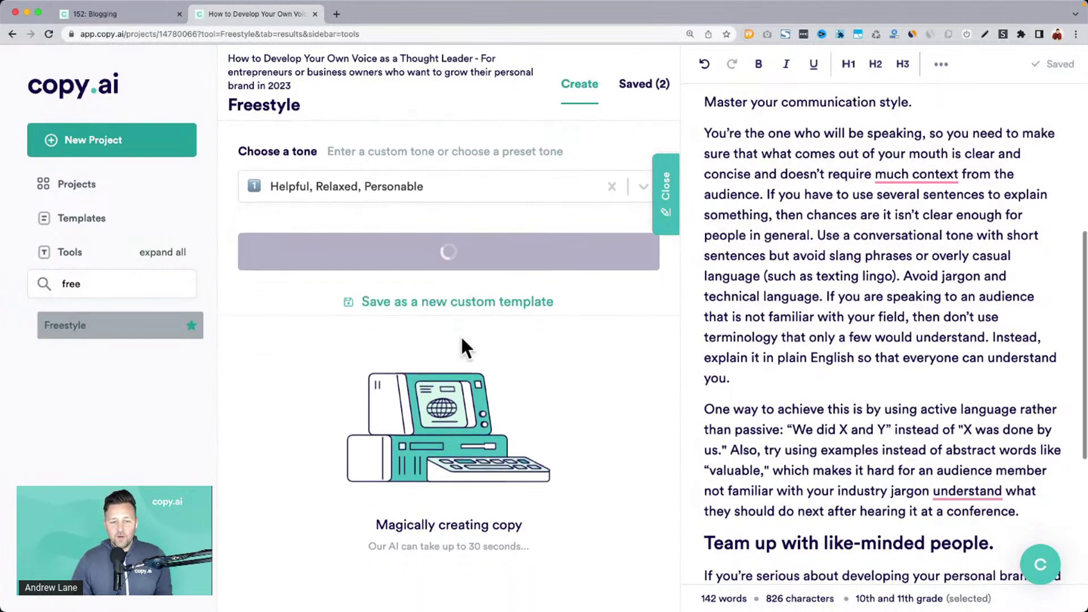
# Examine the first new version of the section, especially the bulleted advice following its introduction.
pyautogui.scroll(-6, 552, 310)
pyautogui.scroll(-1, 552, 311)
pyautogui.moveTo(257, 335); pyautogui.dragTo(526, 601)
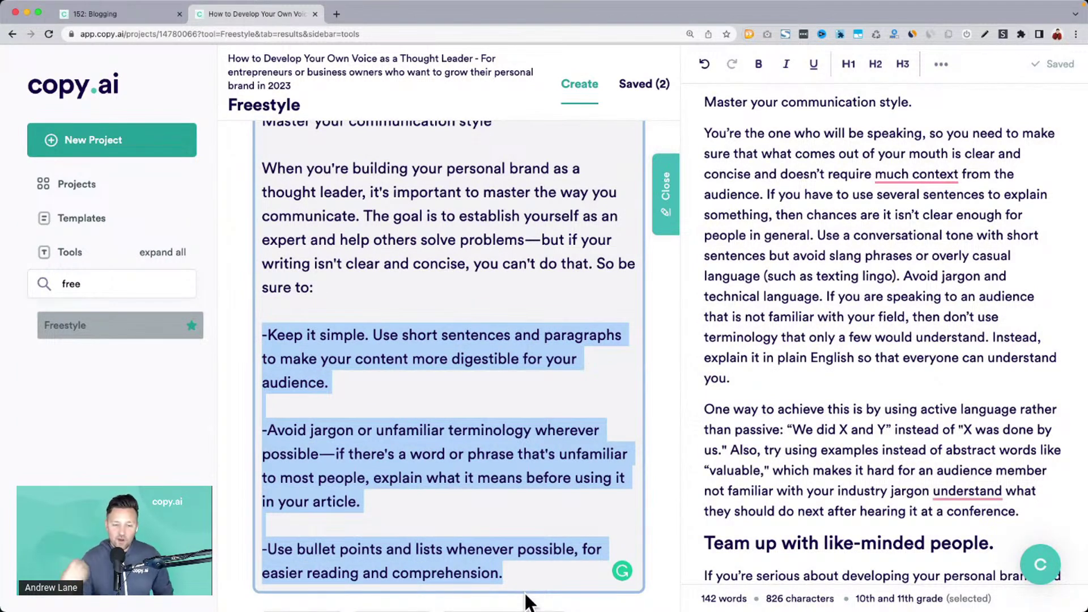
pyautogui.click(418, 406)
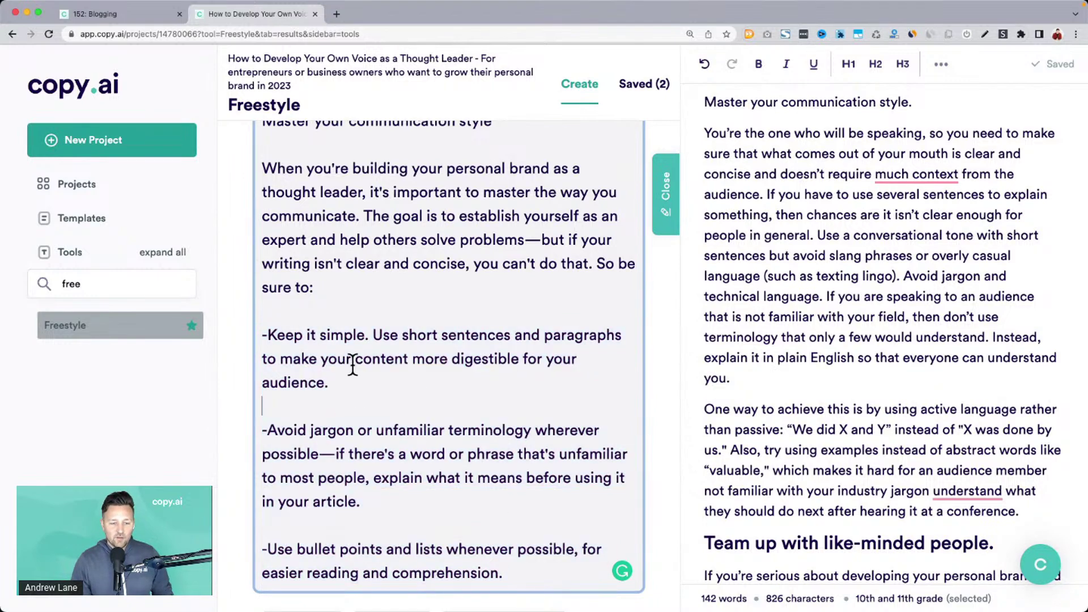
pyautogui.scroll(-2, 359, 418)
pyautogui.moveTo(277, 522); pyautogui.dragTo(375, 524)
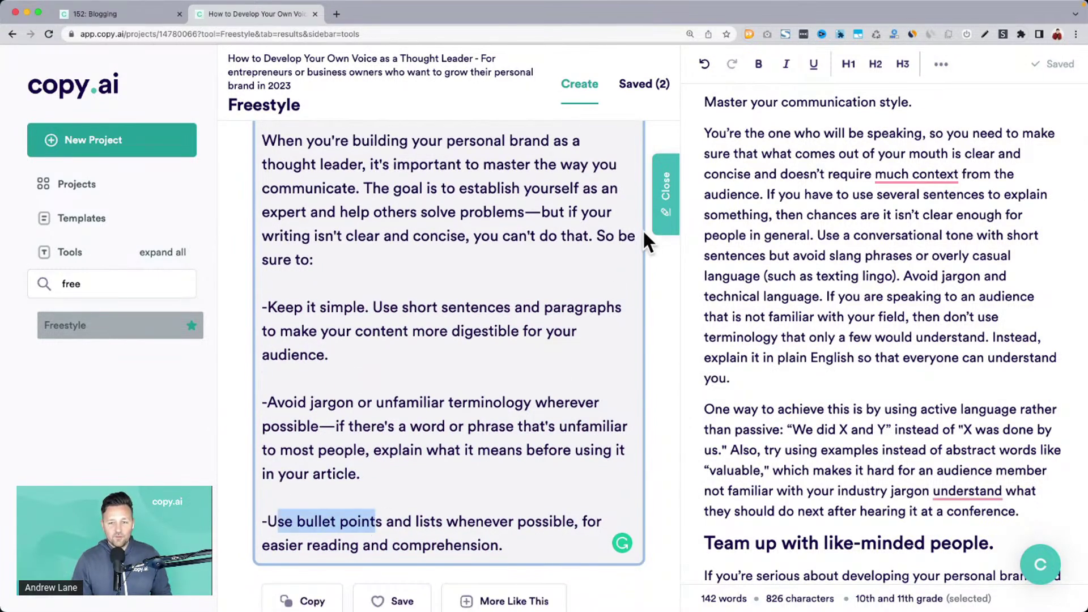
# Close the document editor and read through the remaining generated versions of the communication style section, down to the last result.
pyautogui.click(668, 212)
pyautogui.scroll(-6, 602, 291)
pyautogui.scroll(-3, 604, 293)
pyautogui.moveTo(372, 388); pyautogui.dragTo(600, 391)
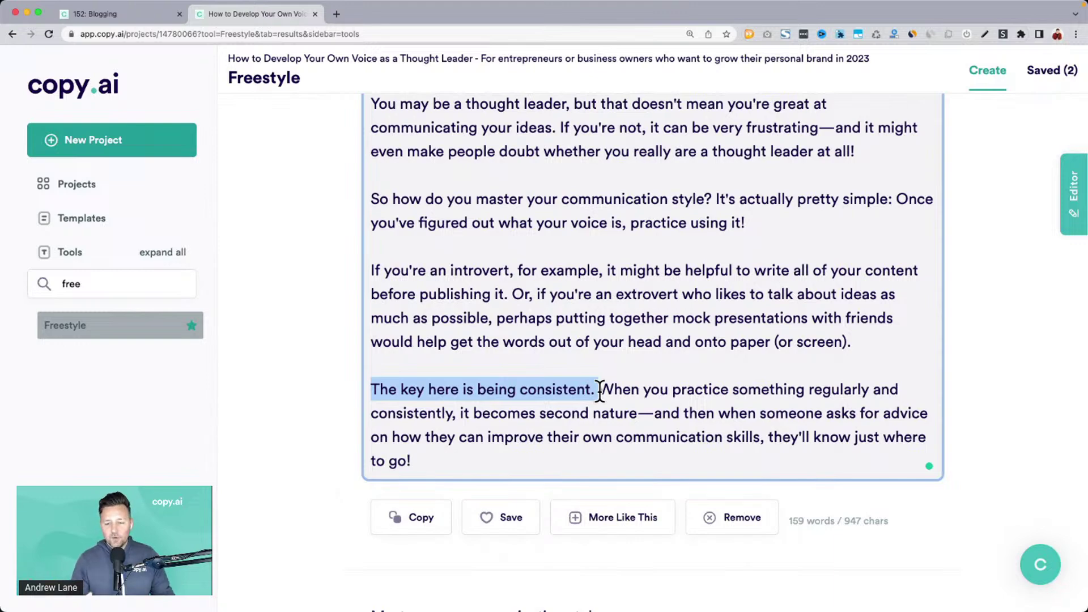
pyautogui.scroll(-3, 602, 393)
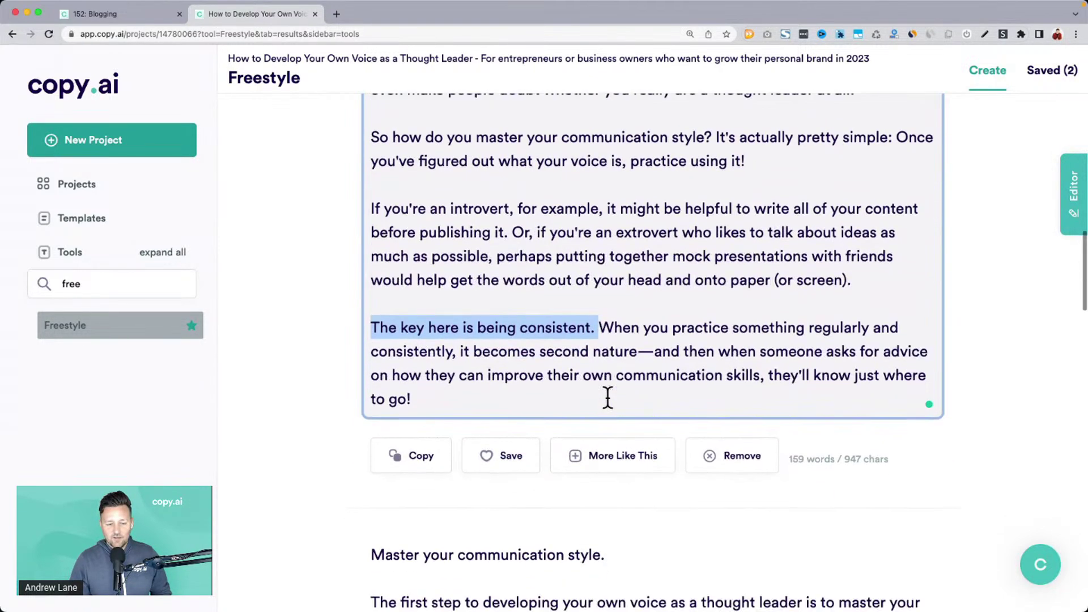
pyautogui.scroll(-7, 608, 400)
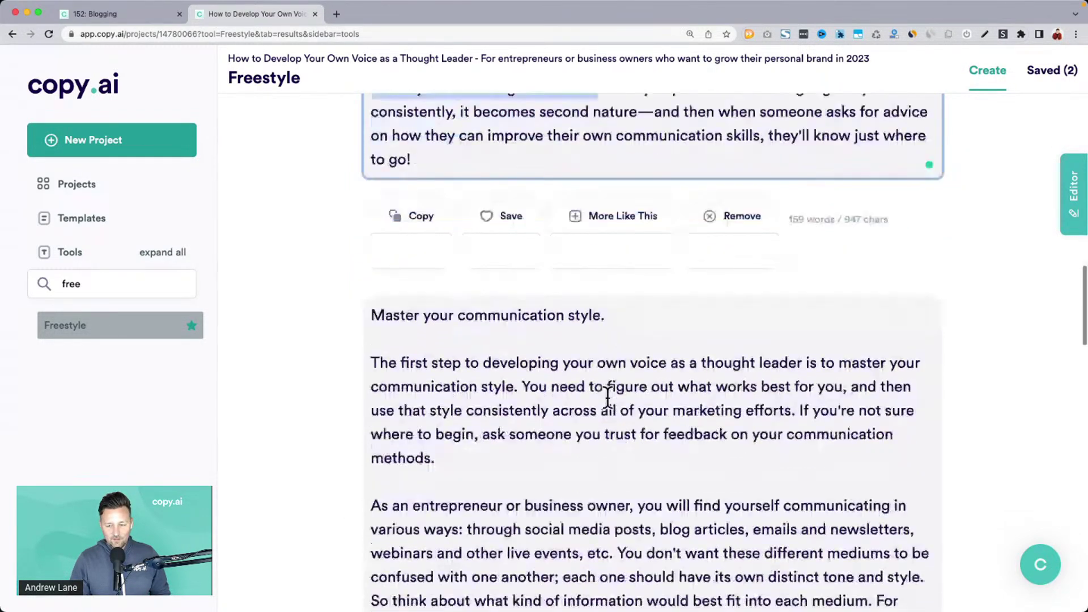
pyautogui.scroll(-1, 608, 397)
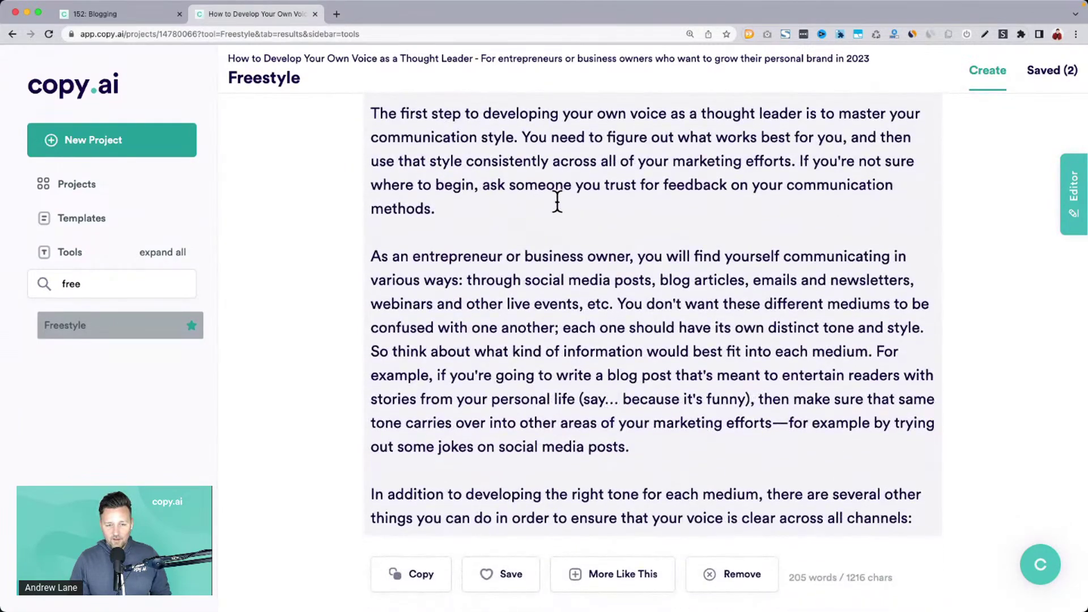
pyautogui.scroll(-9, 554, 221)
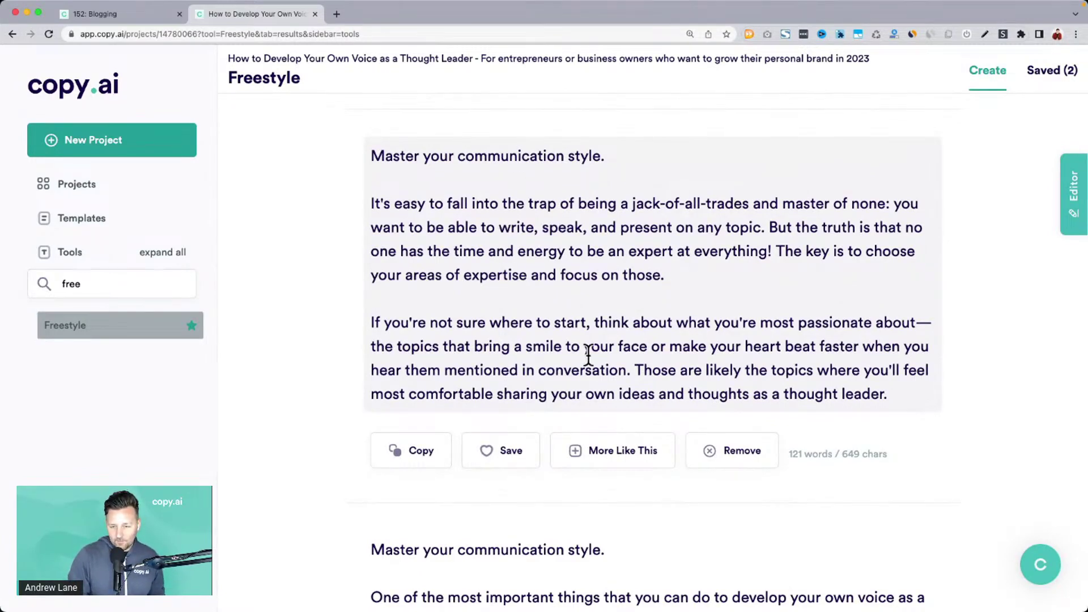
pyautogui.scroll(-8, 589, 356)
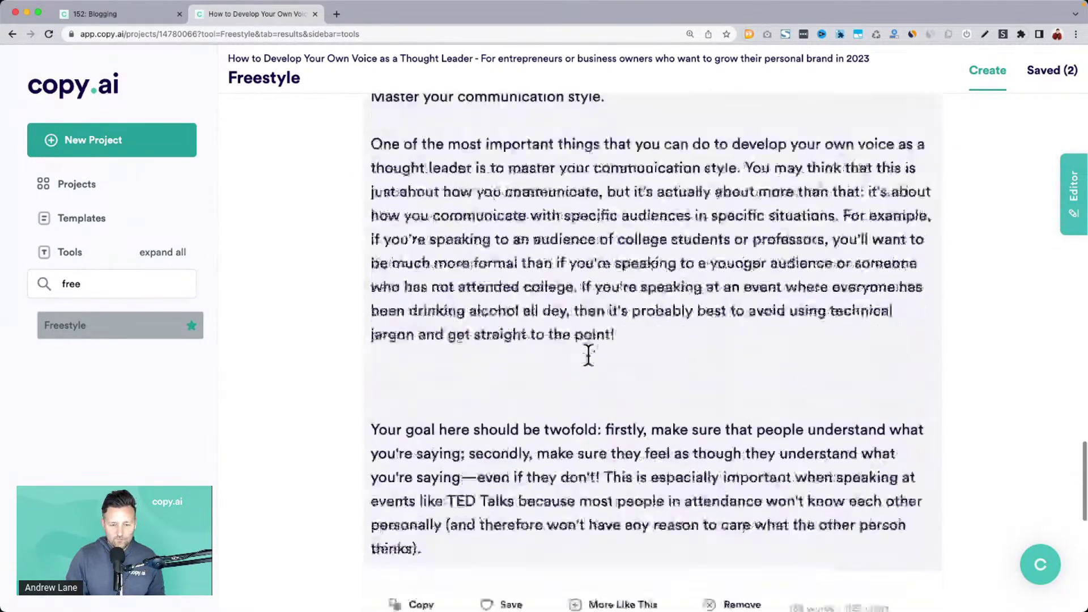
pyautogui.scroll(-3, 588, 356)
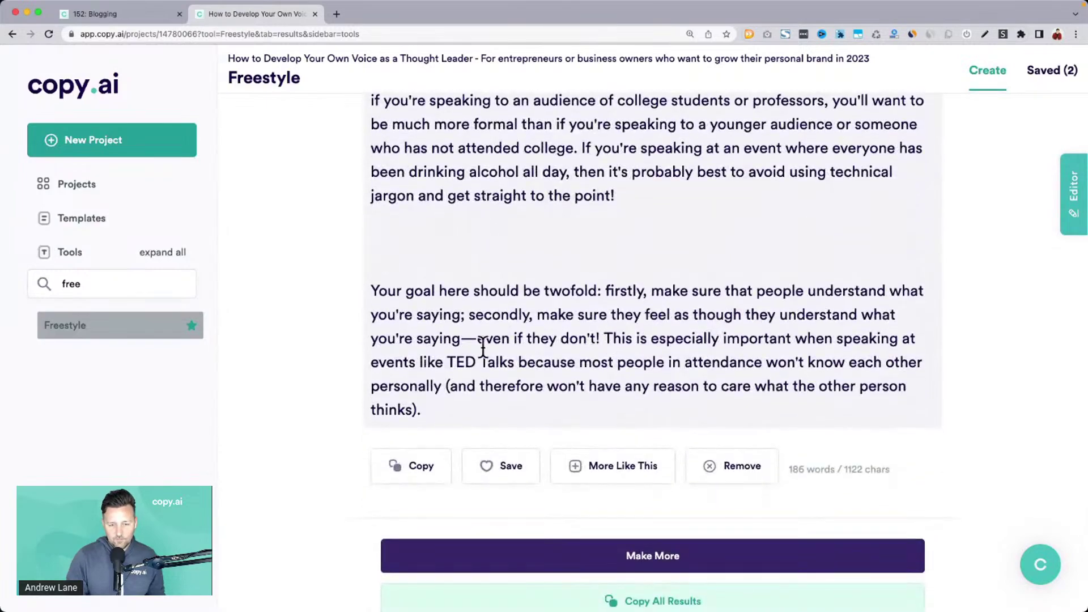
pyautogui.scroll(15, 482, 349)
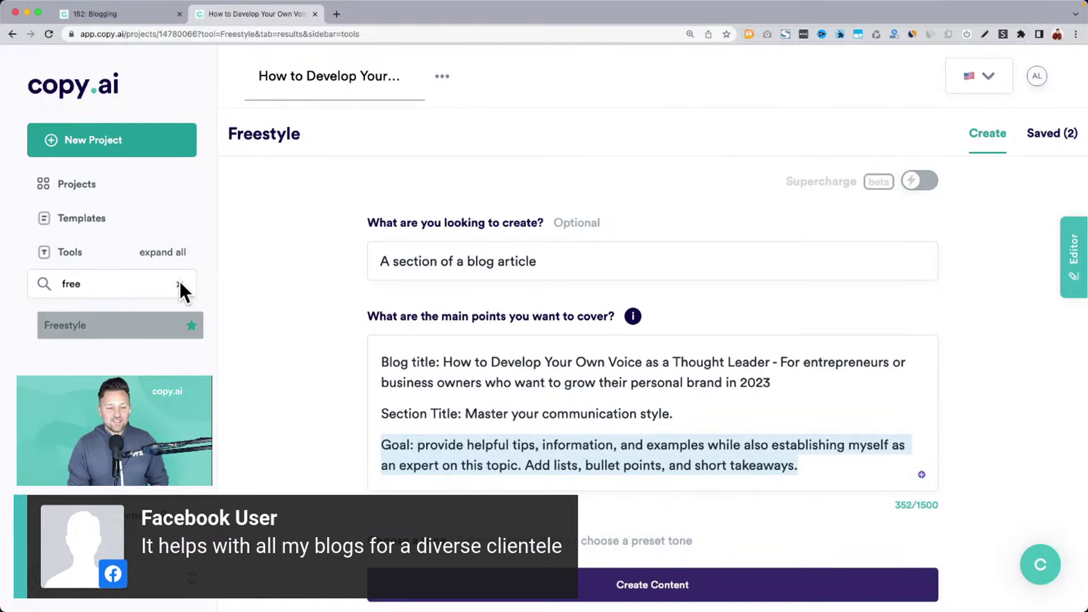
# Clear the "free" tool search and look over the full list of tool categories.
pyautogui.click(178, 284)
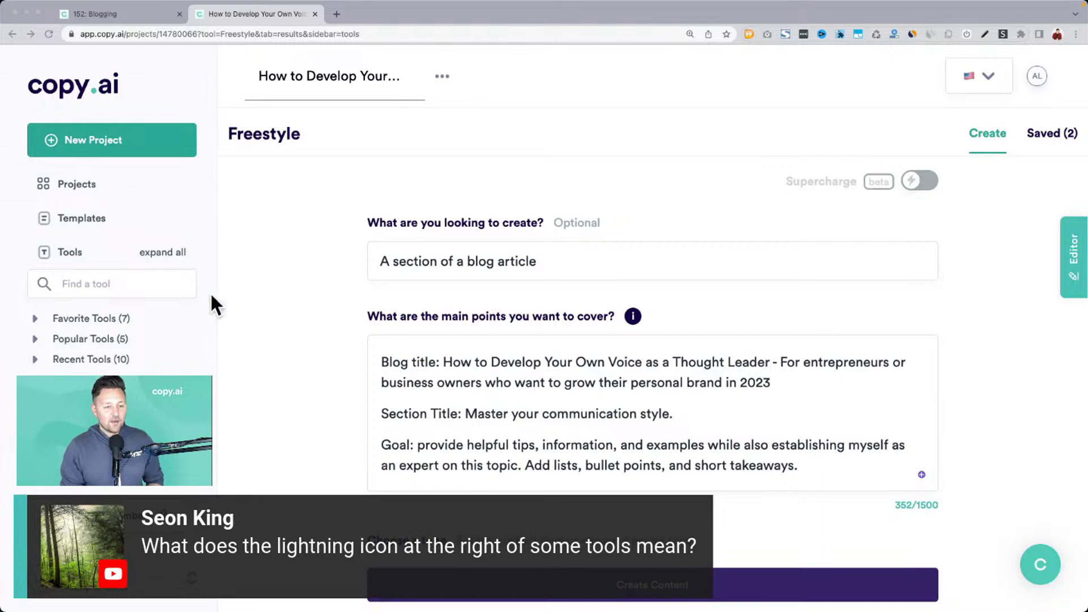
pyautogui.scroll(-3, 269, 322)
pyautogui.scroll(-3, 151, 353)
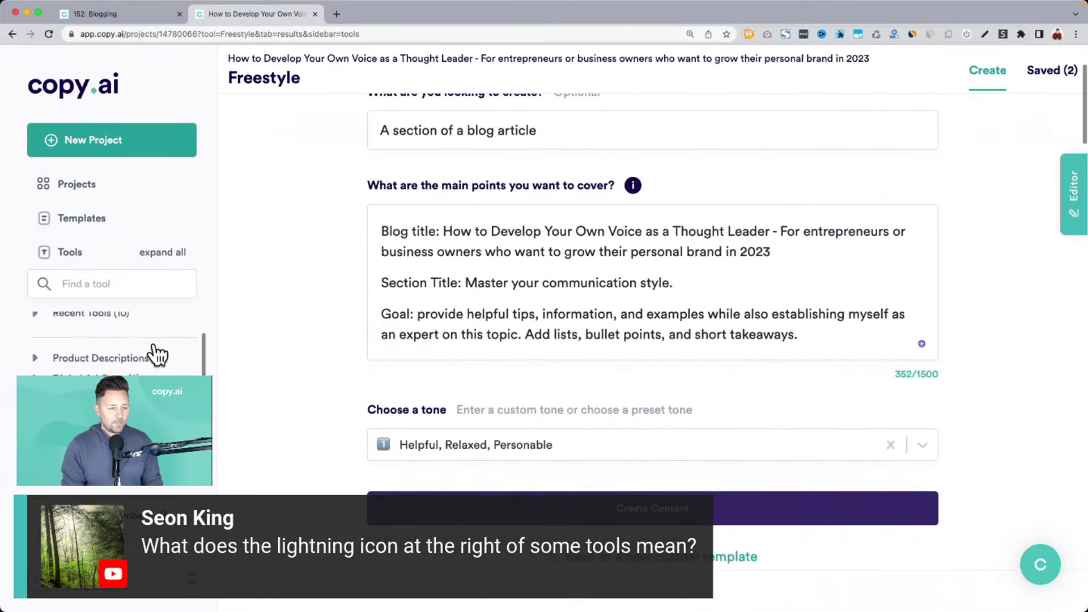
pyautogui.scroll(3, 153, 354)
# Switch to the full-screen presentation showing the "Today's demo" slide.
pyautogui.hotkey('ctrl', 'Up')
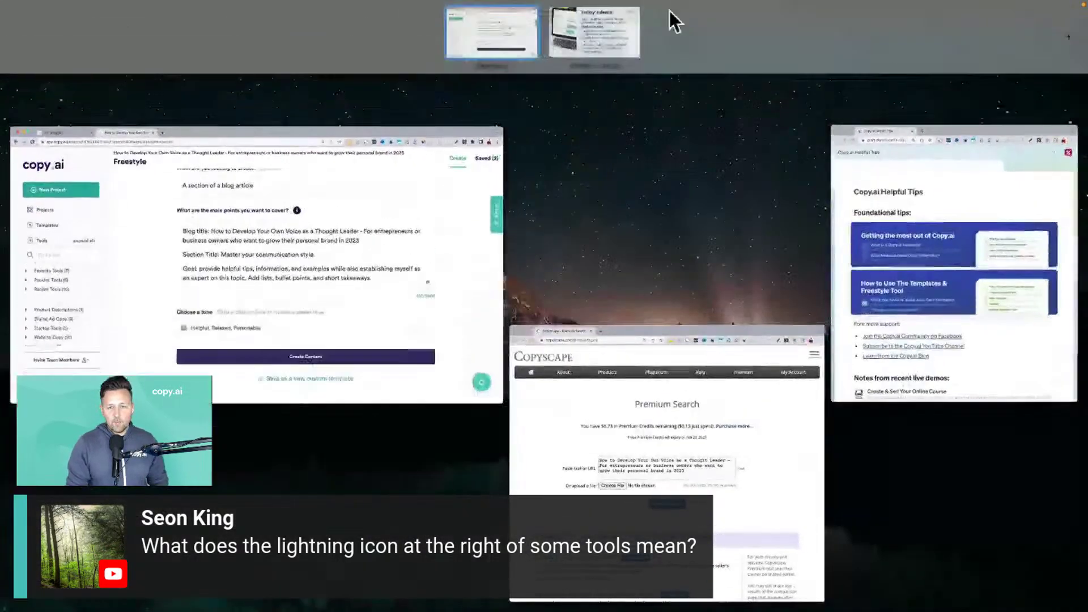
pyautogui.click(599, 54)
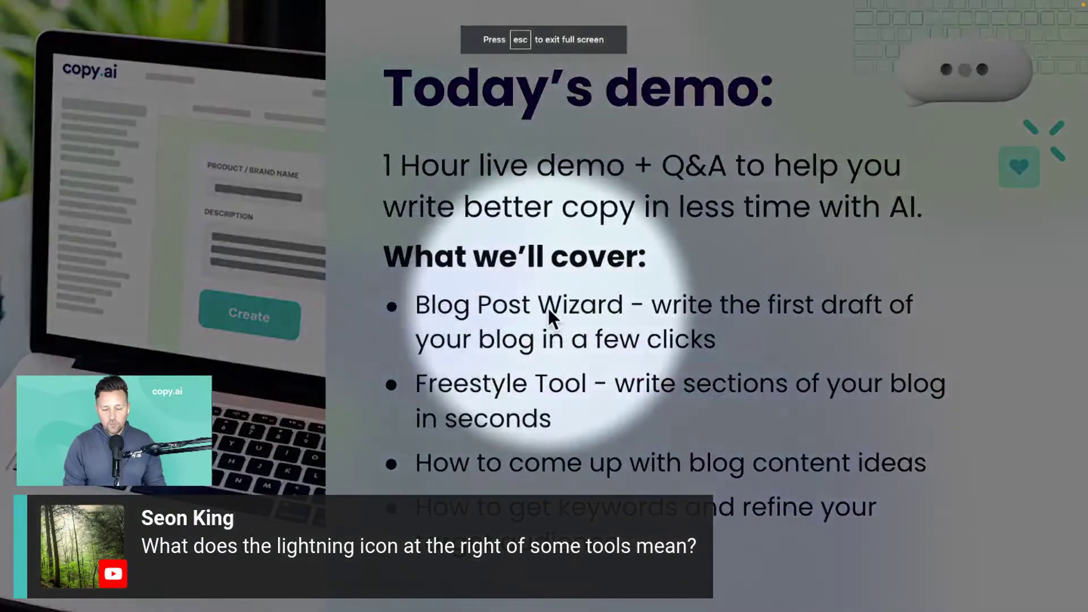
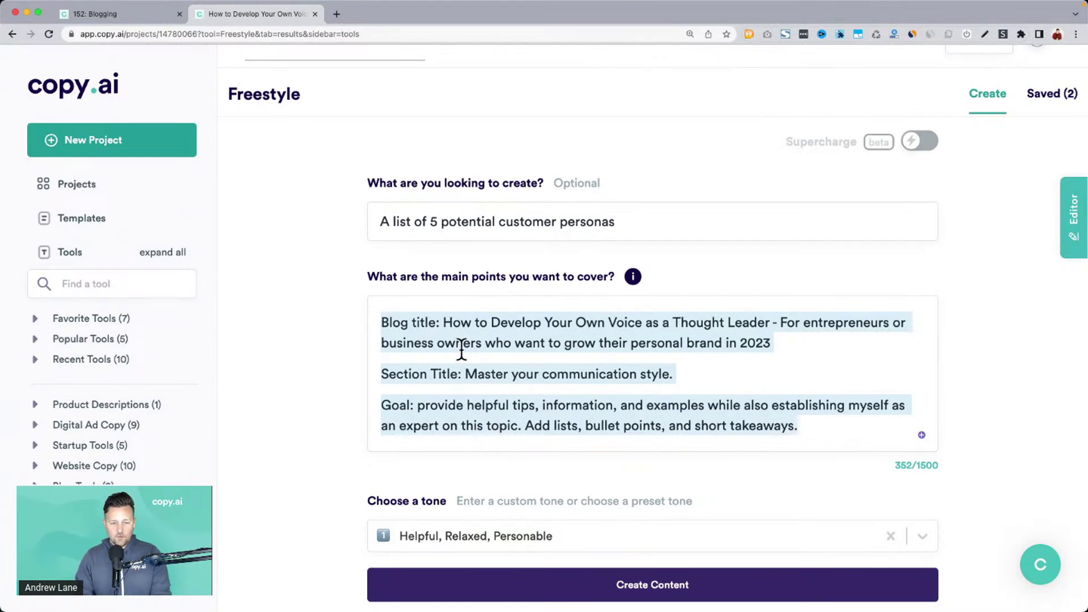
# Copy the entire main points text, including blog title, section title and goal, and open the document editor.
pyautogui.click(425, 323)
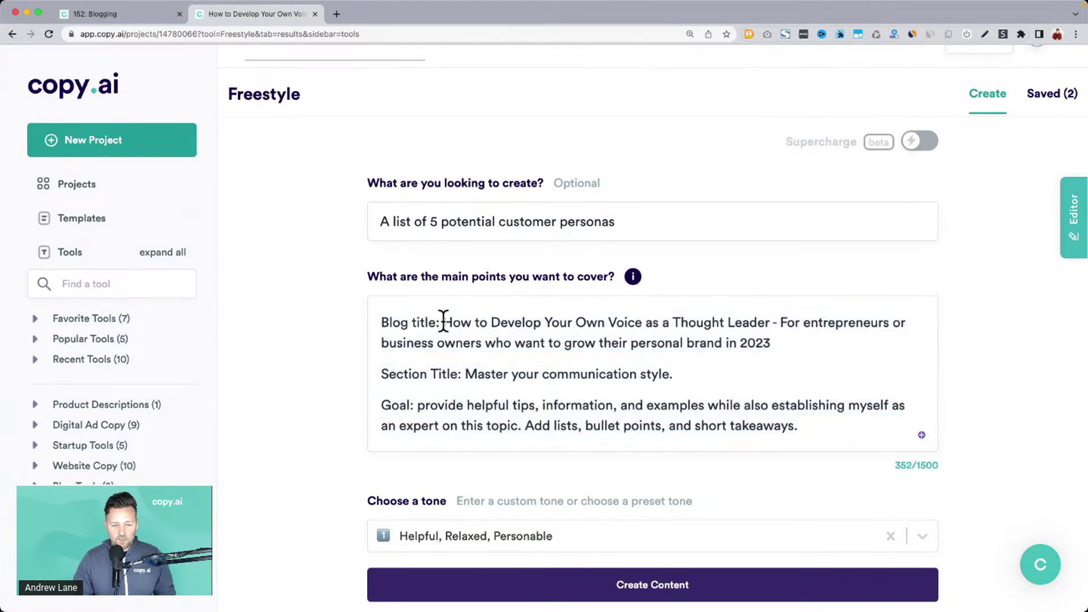
pyautogui.moveTo(443, 322); pyautogui.dragTo(358, 330)
pyautogui.click(553, 221)
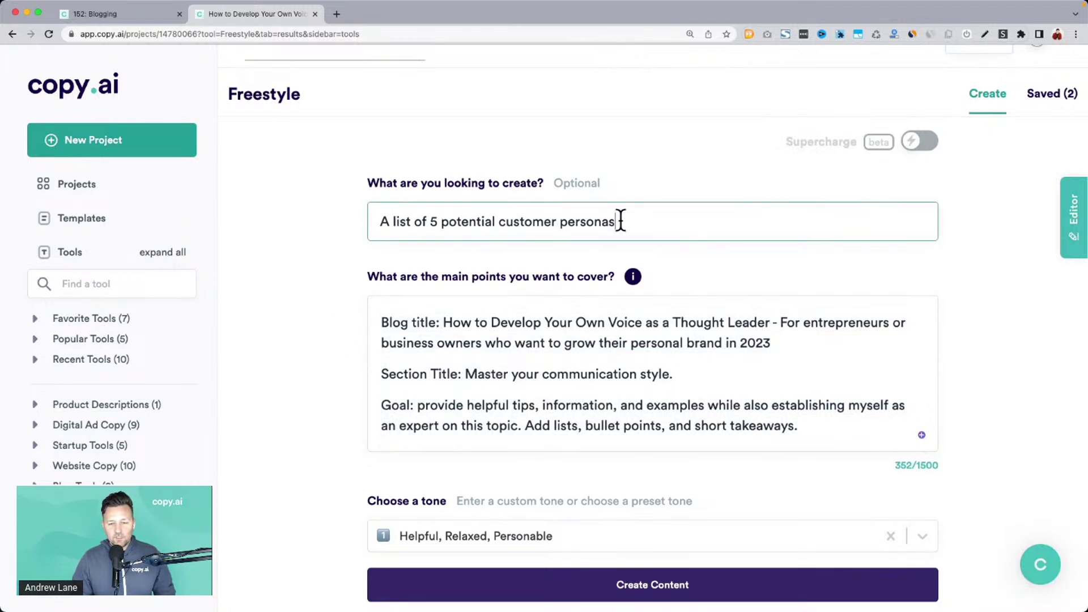
pyautogui.click(283, 370)
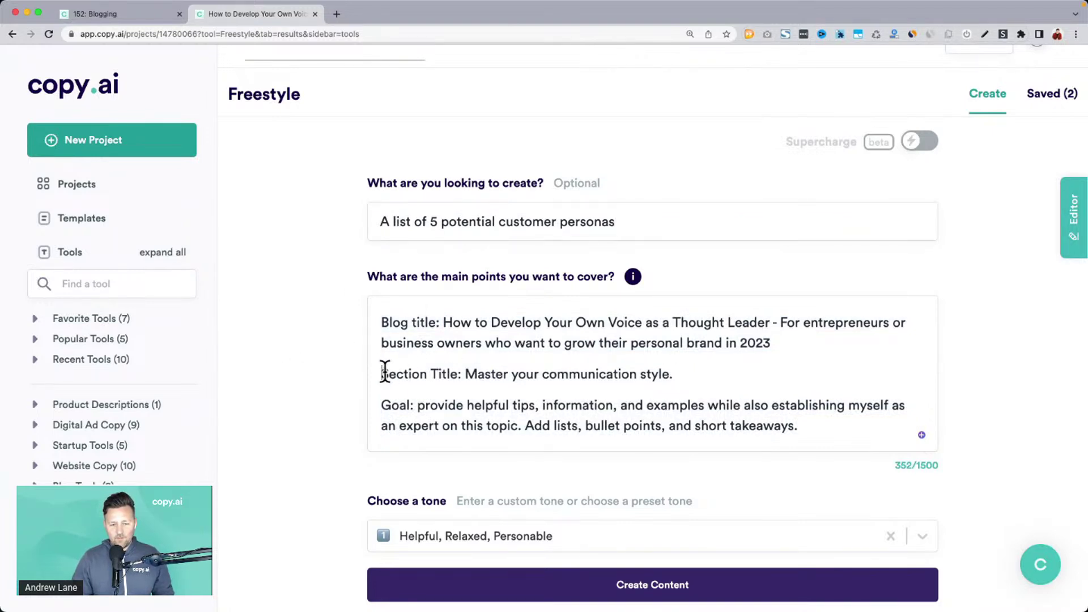
pyautogui.moveTo(383, 372); pyautogui.dragTo(823, 429)
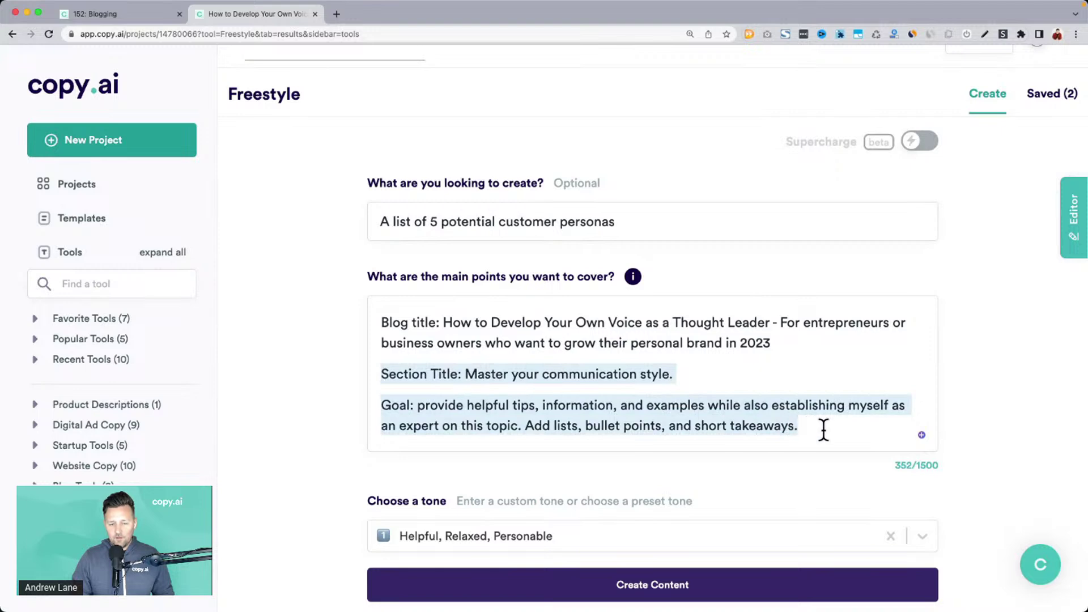
pyautogui.click(1078, 250)
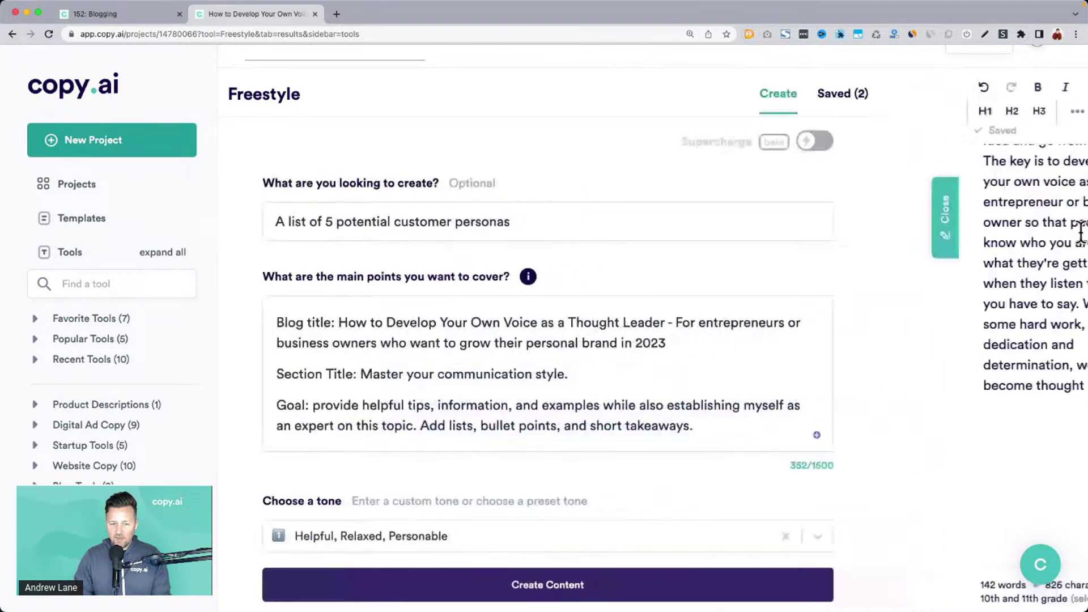
pyautogui.hotkey('ctrl', 'a')
pyautogui.hotkey('ctrl', 'c')
# Add an H1 heading "Ideas:" several blank lines below the article's conclusion in the document.
pyautogui.click(883, 425)
pyautogui.press('Return')
pyautogui.press('Return')
pyautogui.press('Return')
pyautogui.press('Return')
pyautogui.press('Return')
pyautogui.press('Return')
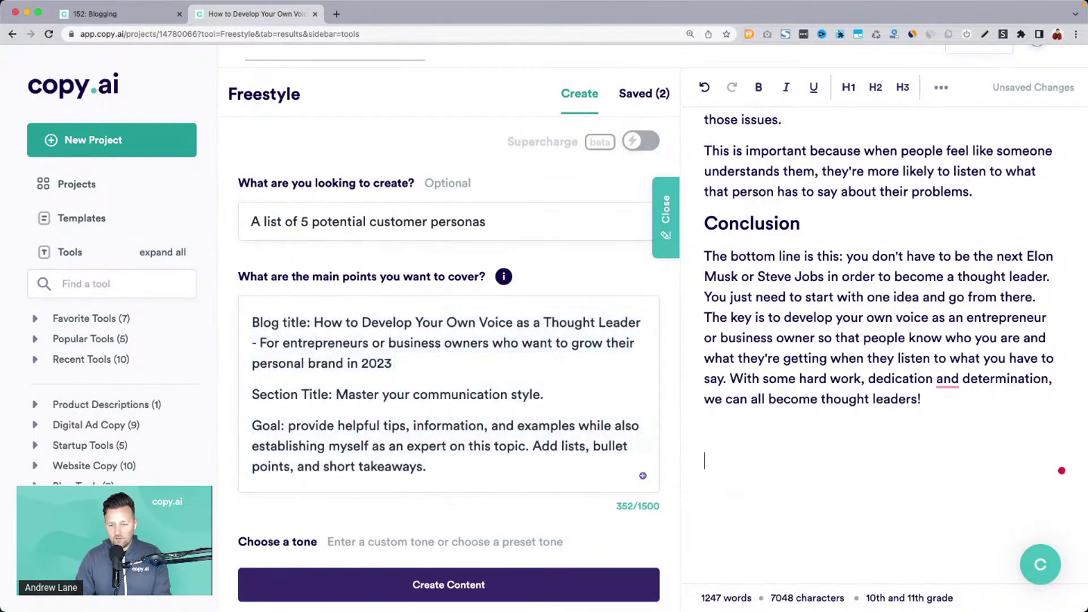
pyautogui.write('Blog')
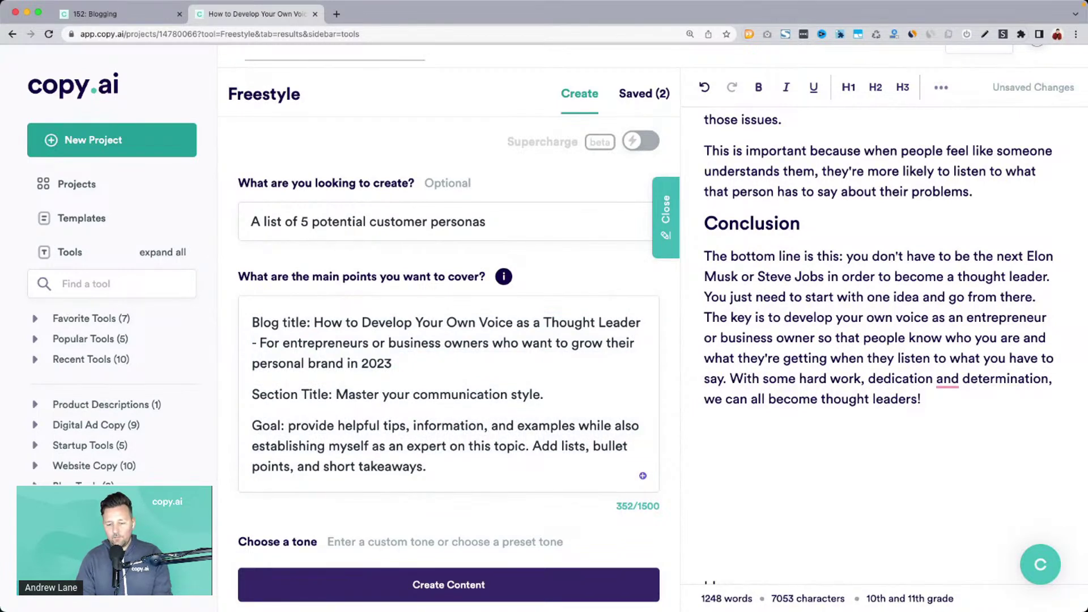
pyautogui.scroll(-3, 981, 331)
pyautogui.write(':')
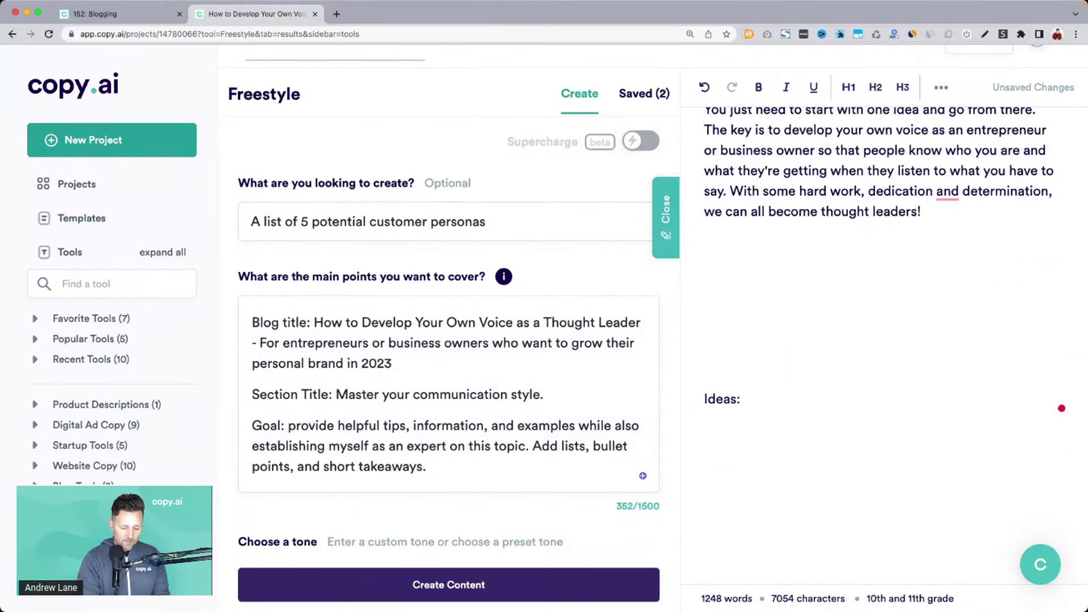
pyautogui.click(849, 87)
# Paste the copied main points on a new line beneath the "Ideas:" heading.
pyautogui.press('Return')
pyautogui.hotkey('ctrl', 'v')
pyautogui.scroll(-1, 830, 417)
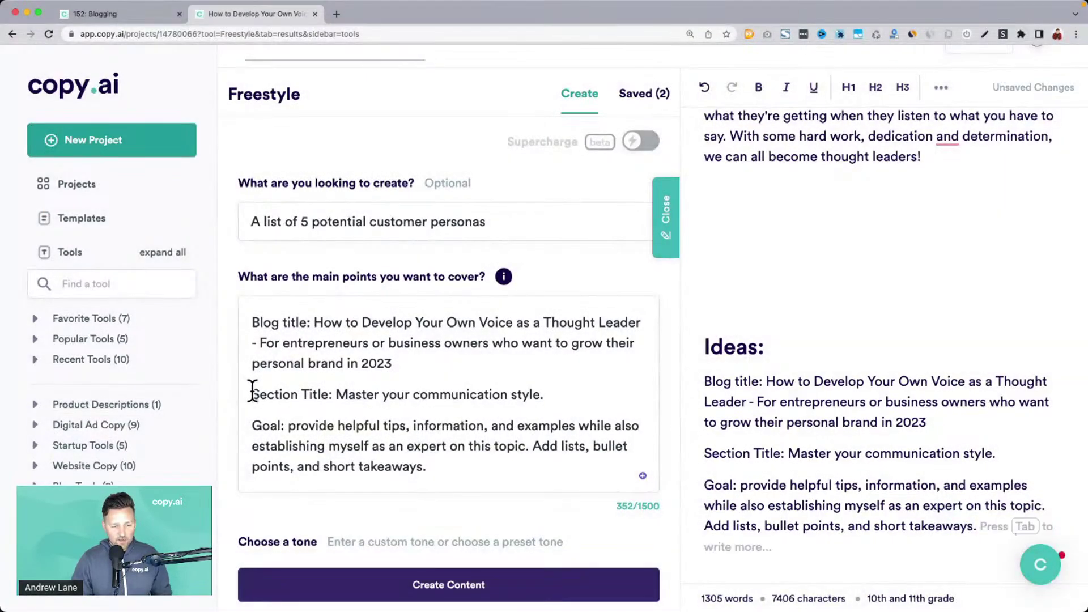
# Delete the section title and goal from the main points, keeping only the blog title, and close the document editor.
pyautogui.moveTo(252, 391); pyautogui.dragTo(444, 486)
pyautogui.press('BackSpace')
pyautogui.press('BackSpace')
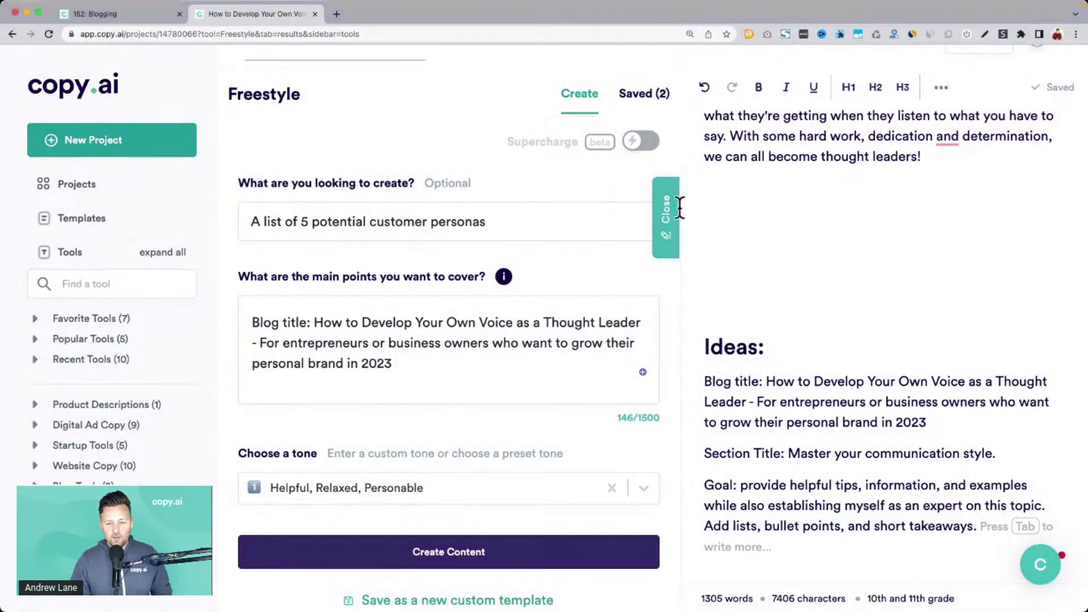
pyautogui.click(666, 210)
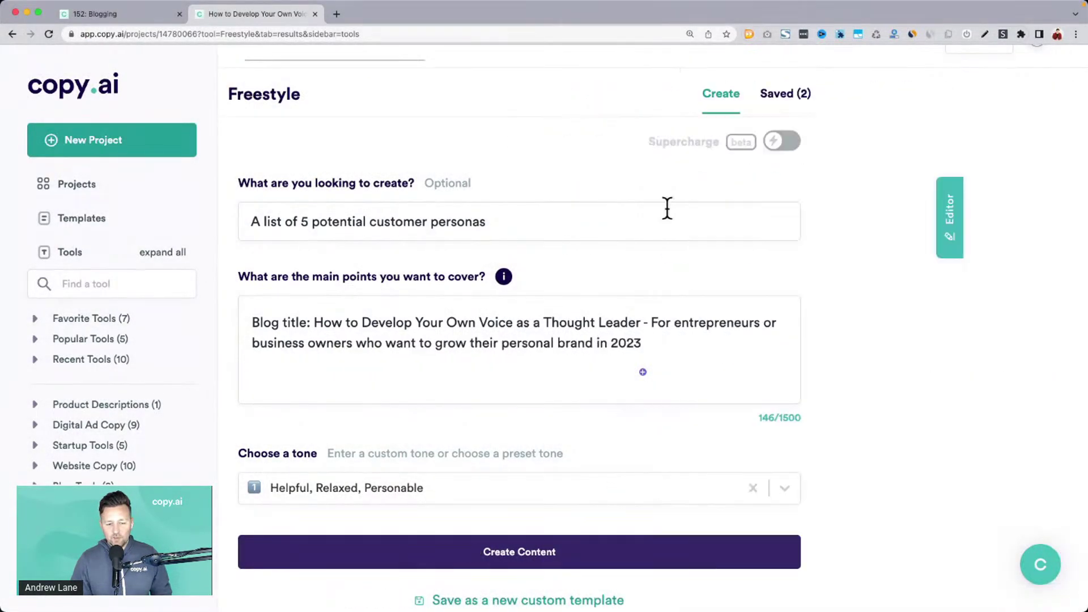
# Change the tone to Friendly and generate the list of 5 potential customer personas.
pyautogui.scroll(-3, 651, 396)
pyautogui.click(518, 383)
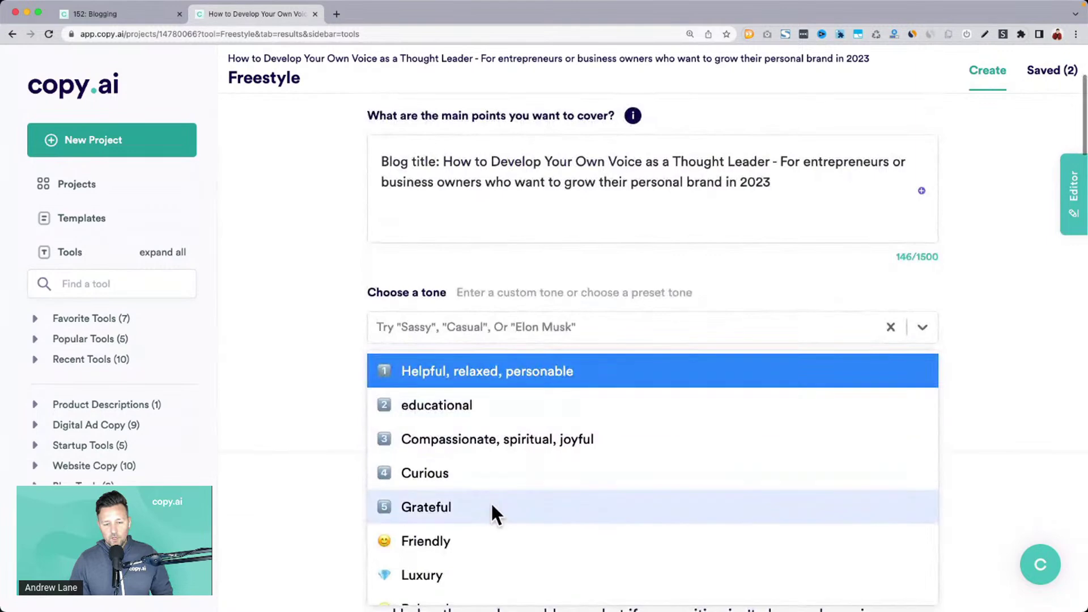
pyautogui.click(486, 537)
pyautogui.click(620, 379)
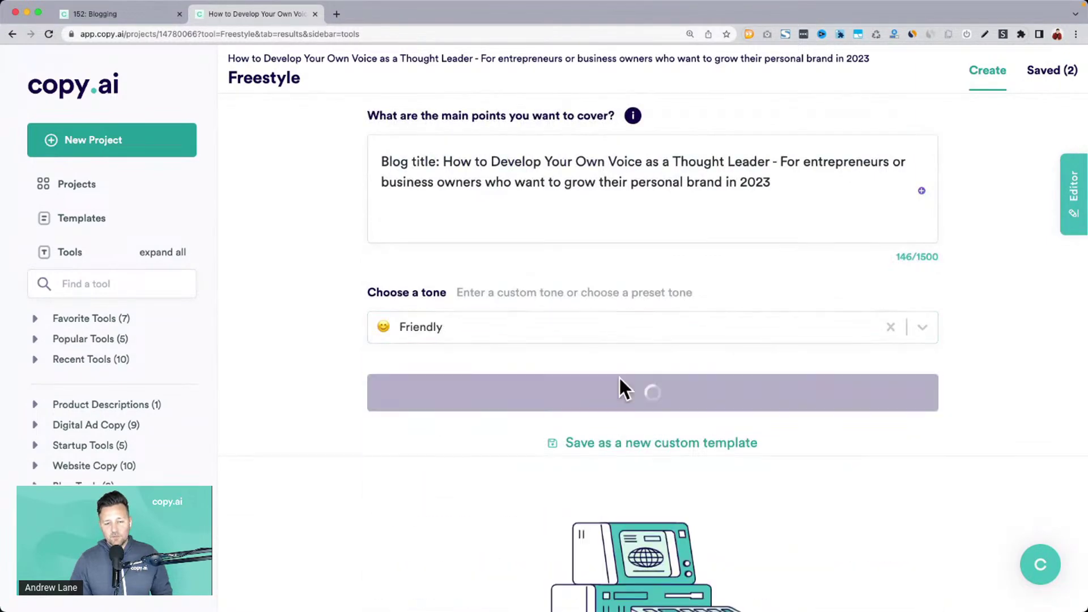
pyautogui.scroll(3, 620, 379)
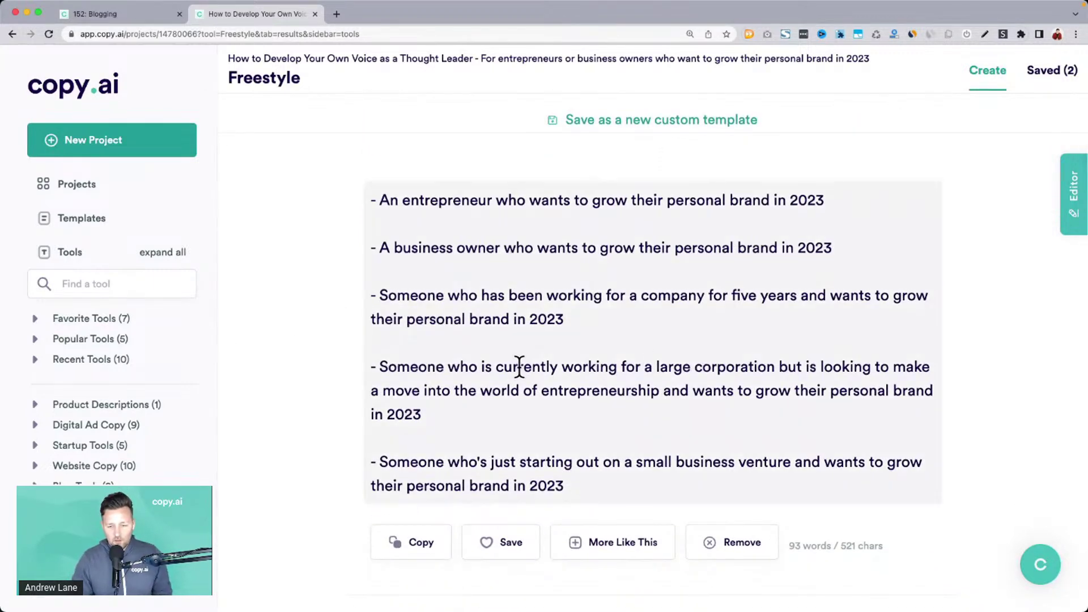
# Examine the personas in the first two generated lists, comparing their career situations and personal brand motivations.
pyautogui.moveTo(485, 365); pyautogui.dragTo(689, 364)
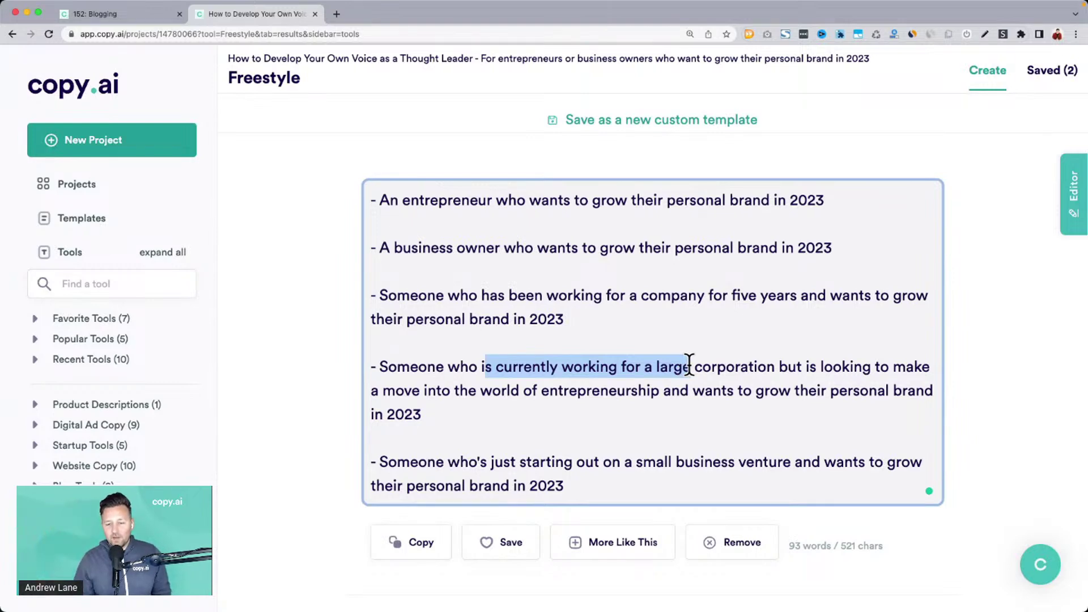
pyautogui.moveTo(404, 390); pyautogui.dragTo(639, 387)
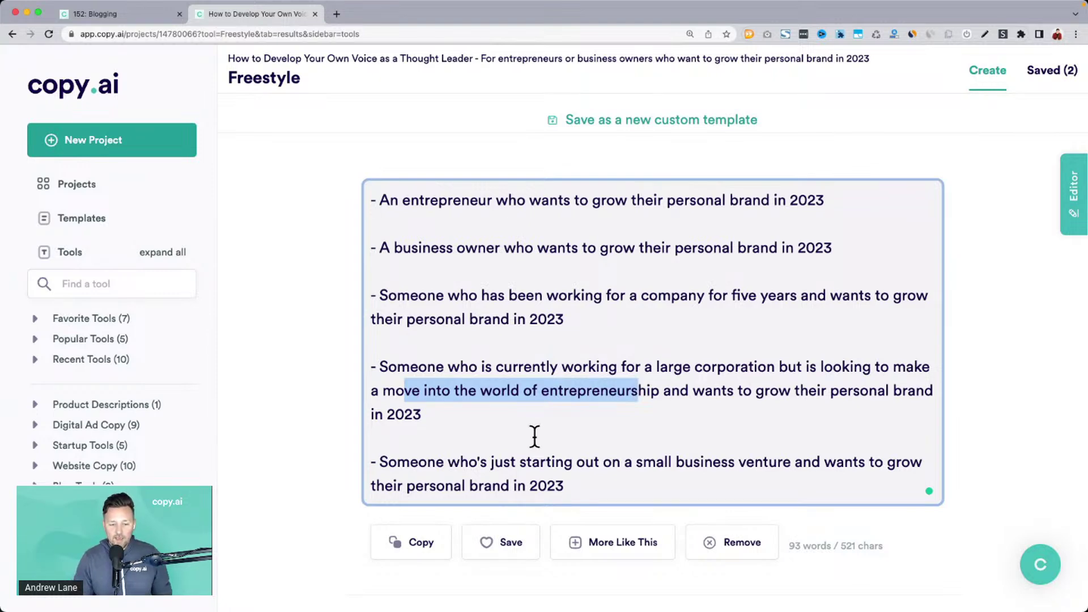
pyautogui.moveTo(448, 460); pyautogui.dragTo(653, 479)
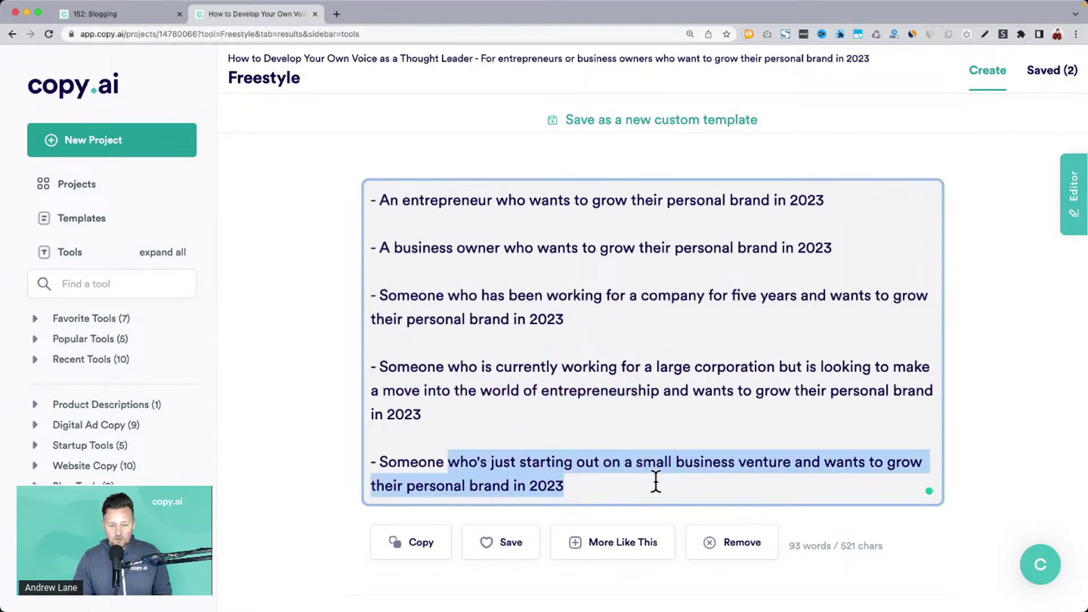
pyautogui.scroll(-8, 653, 482)
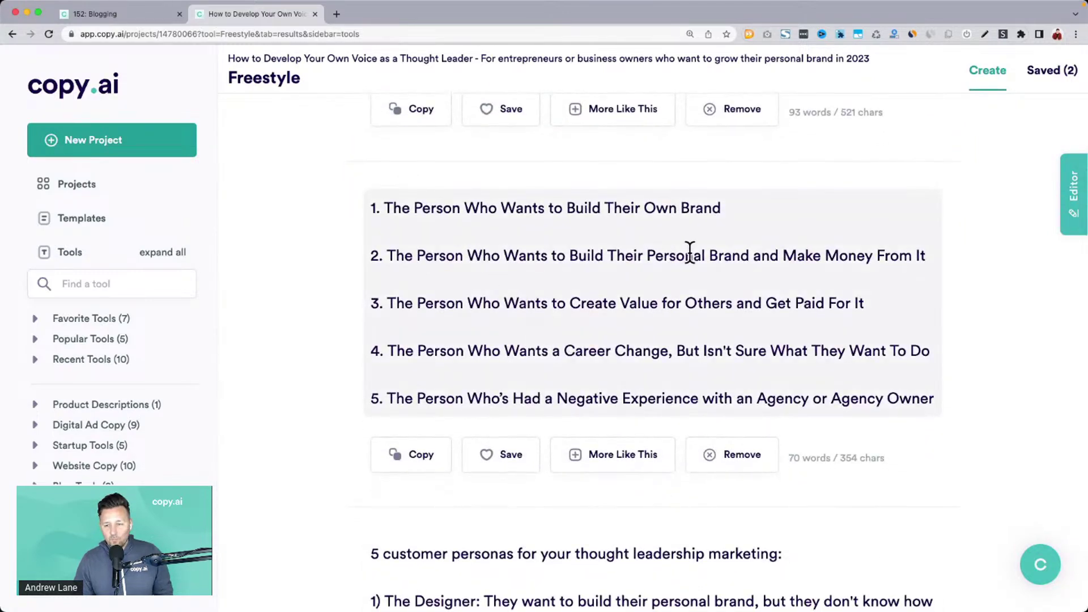
pyautogui.moveTo(557, 303); pyautogui.dragTo(721, 303)
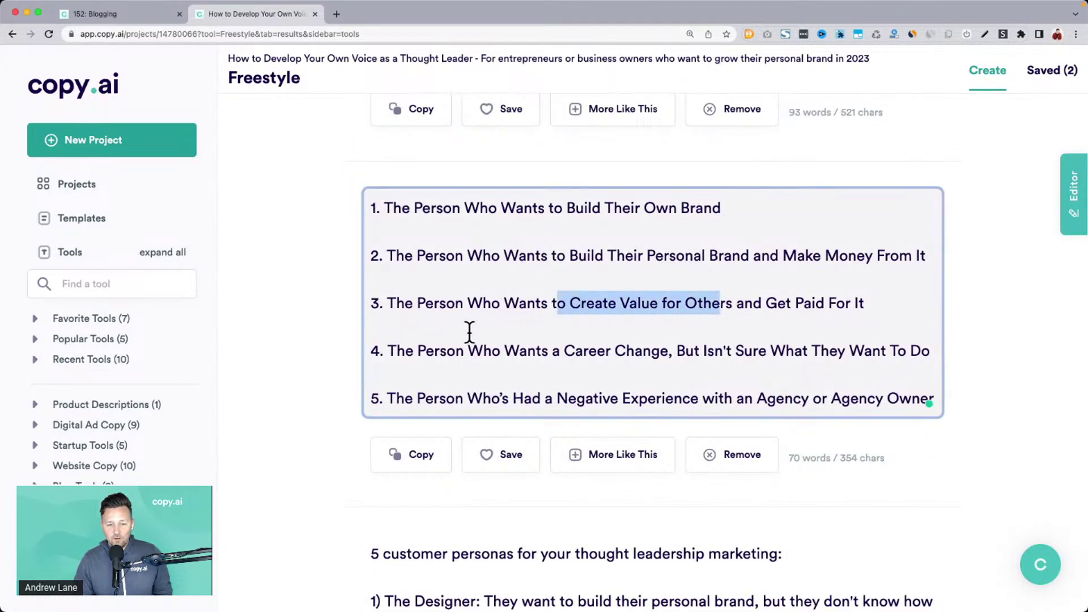
pyautogui.click(484, 219)
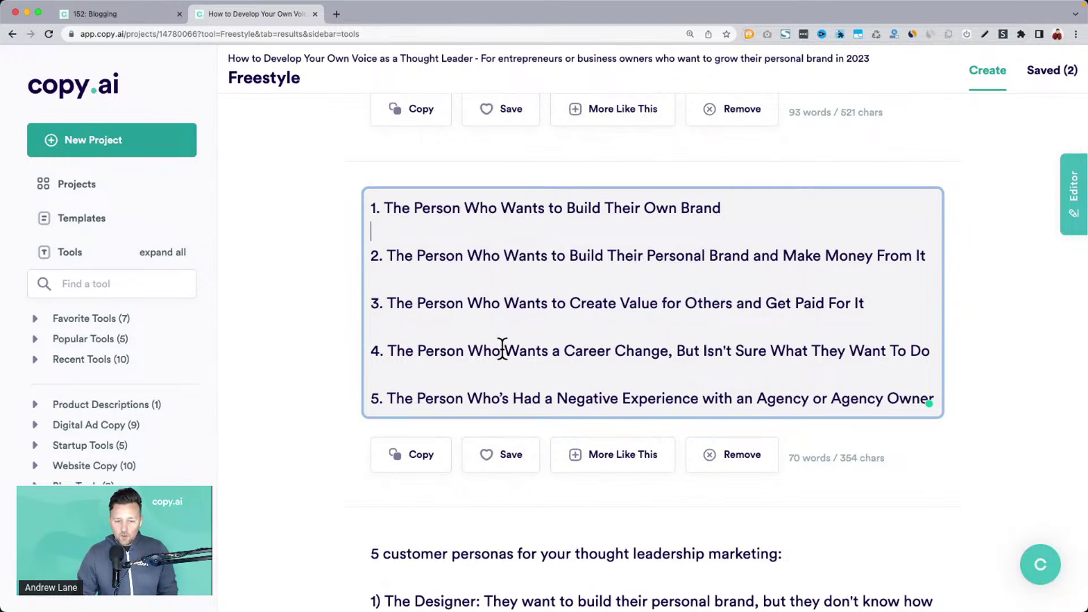
pyautogui.moveTo(502, 350); pyautogui.dragTo(808, 347)
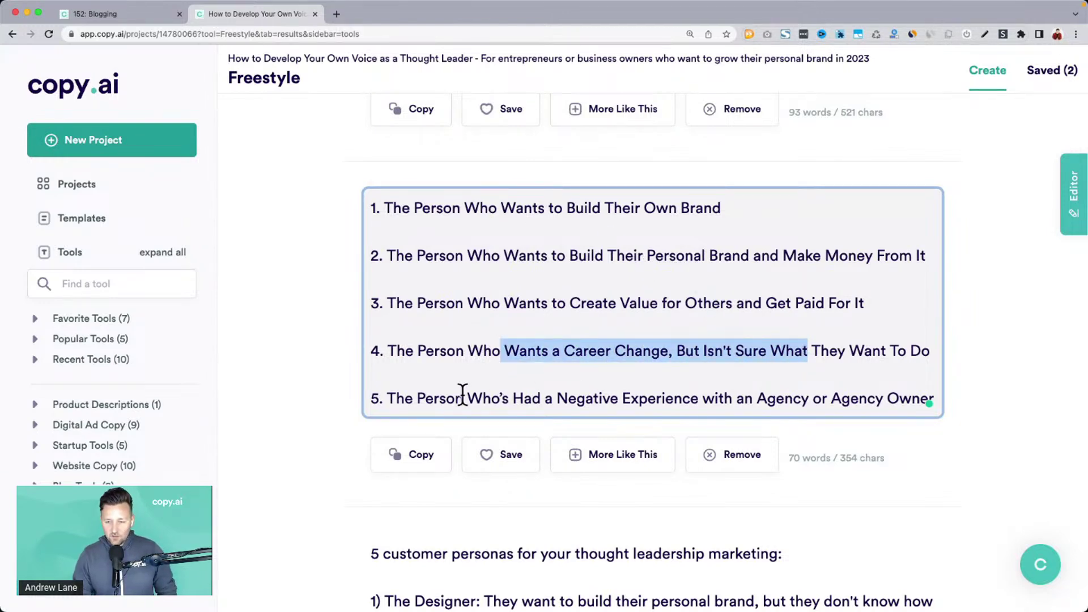
pyautogui.moveTo(451, 392); pyautogui.dragTo(712, 403)
pyautogui.click(495, 297)
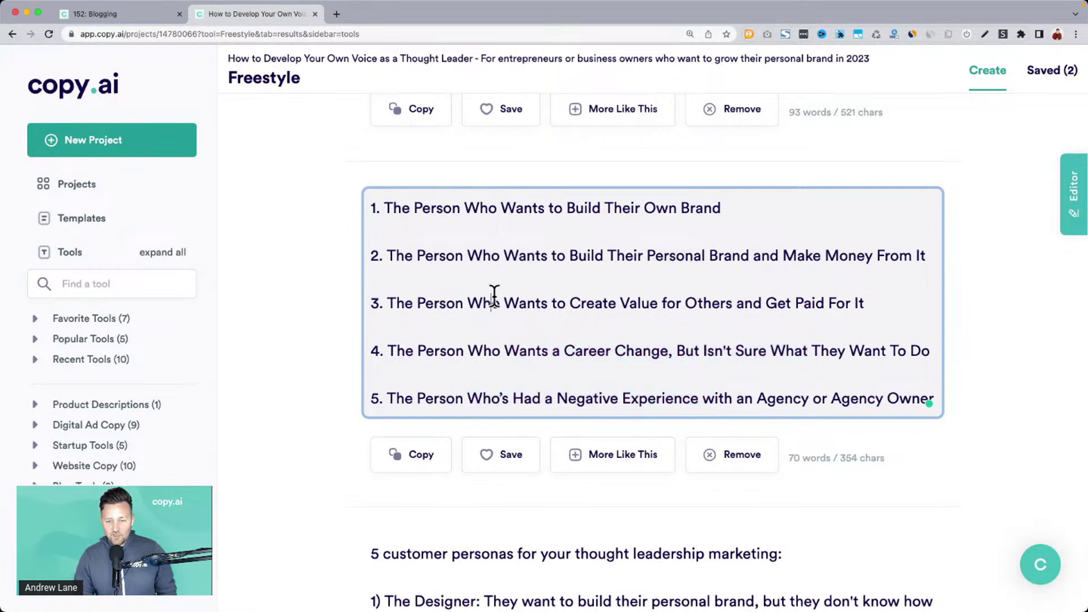
# Review the list of "The Person Who" personas and the Newbie description in the thought leadership marketing persona list.
pyautogui.click(887, 305)
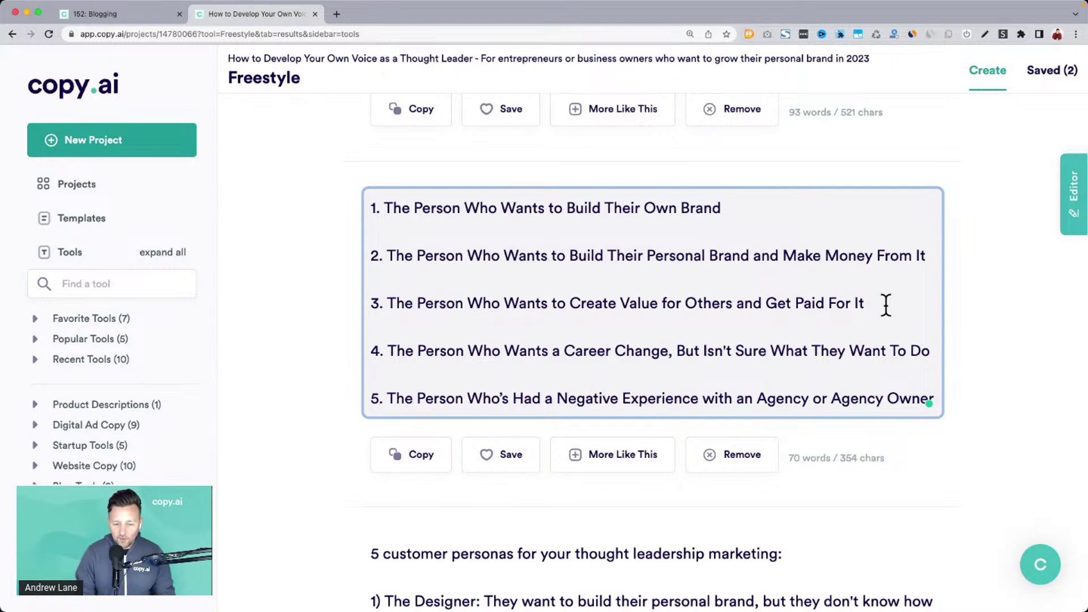
pyautogui.scroll(-5, 886, 305)
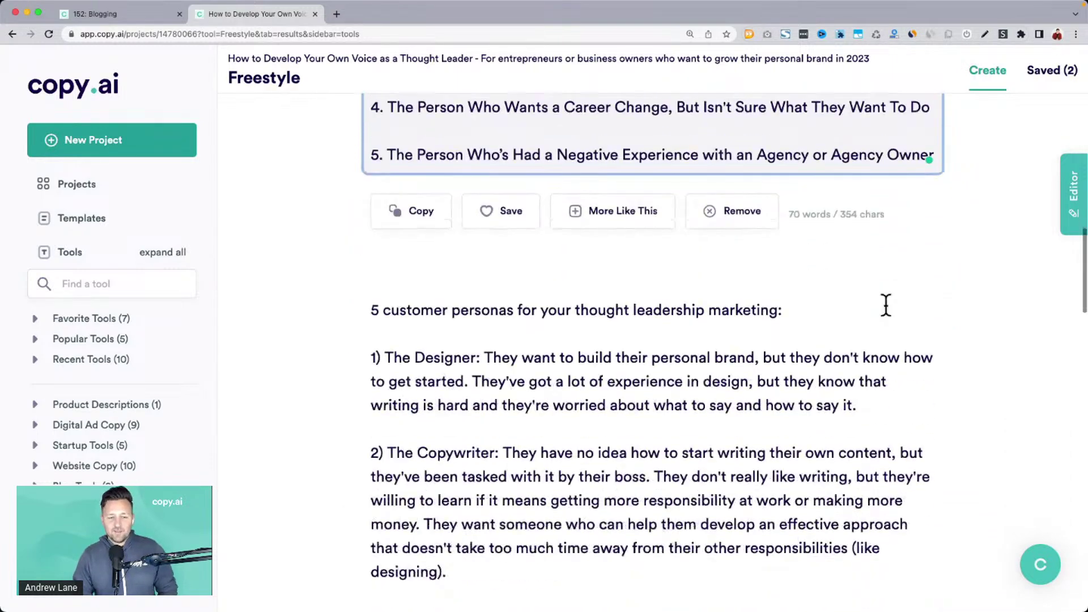
pyautogui.scroll(-3, 886, 305)
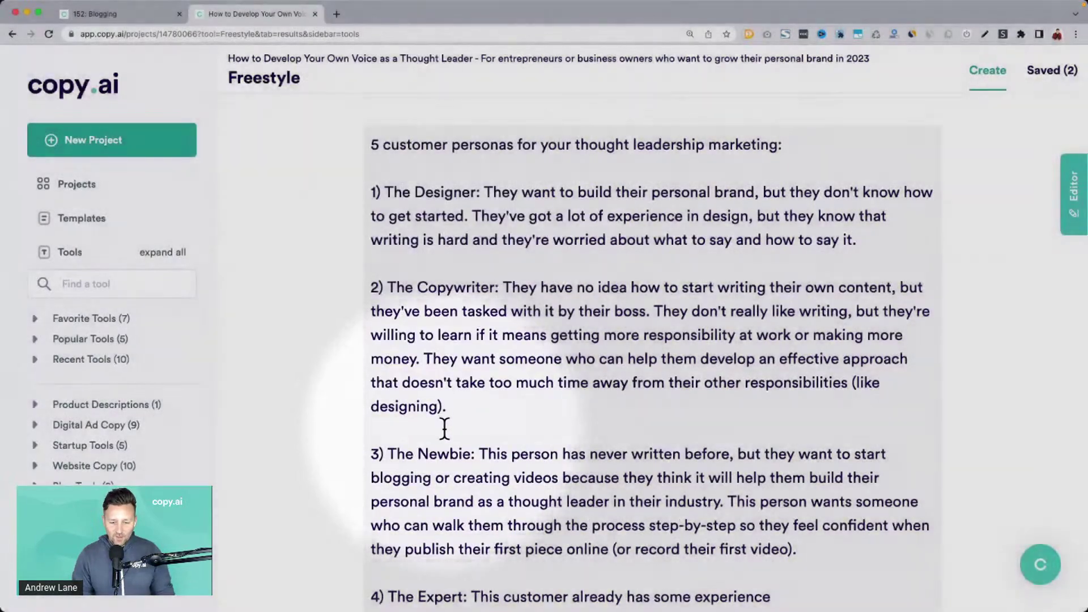
pyautogui.scroll(-1, 510, 420)
pyautogui.moveTo(480, 399); pyautogui.dragTo(731, 441)
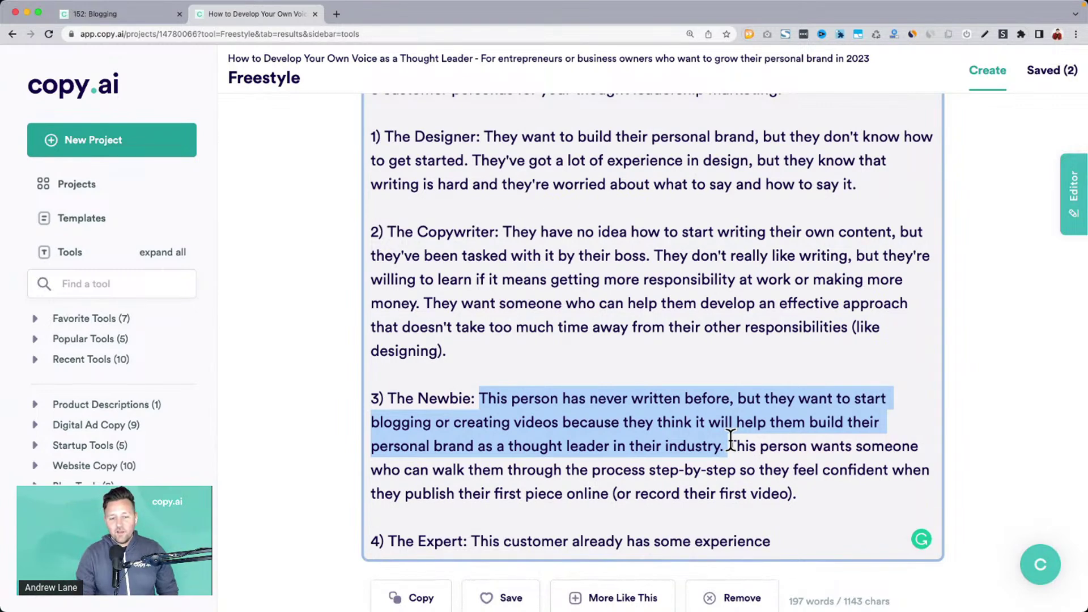
pyautogui.click(483, 391)
pyautogui.moveTo(482, 397); pyautogui.dragTo(728, 459)
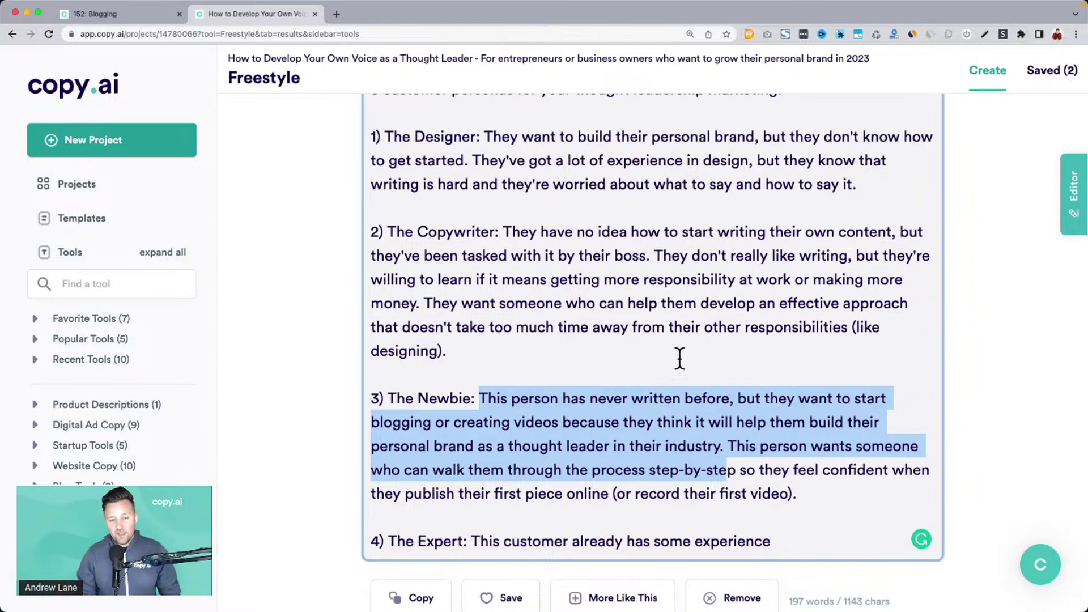
# Examine the Copywriter and Designer personas' writing challenges, and review the list of short role names starting with The Entrepreneur.
pyautogui.click(445, 236)
pyautogui.moveTo(404, 230); pyautogui.dragTo(476, 231)
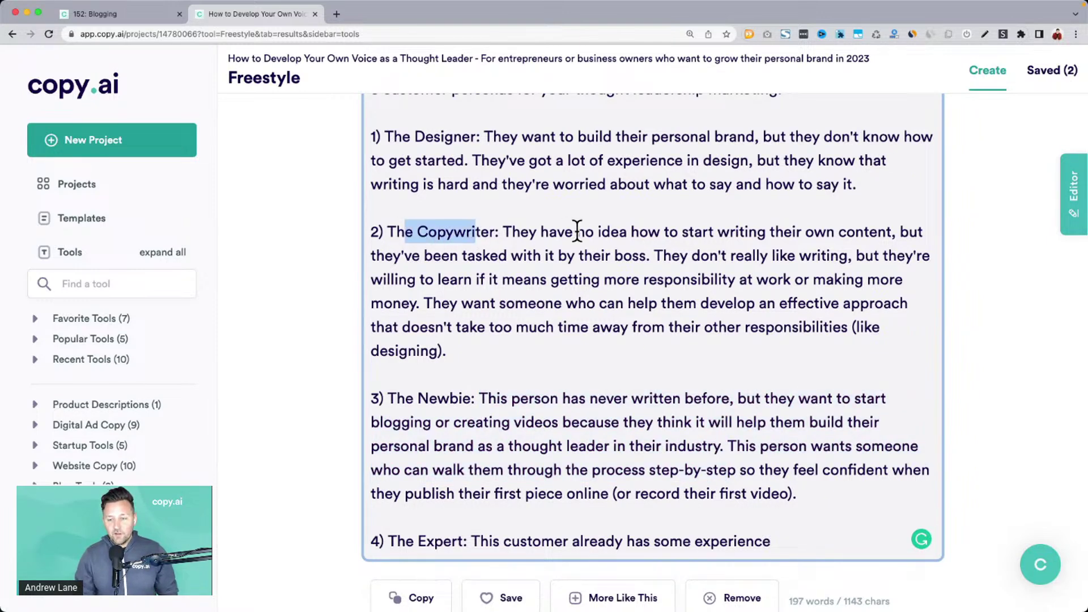
pyautogui.click(449, 221)
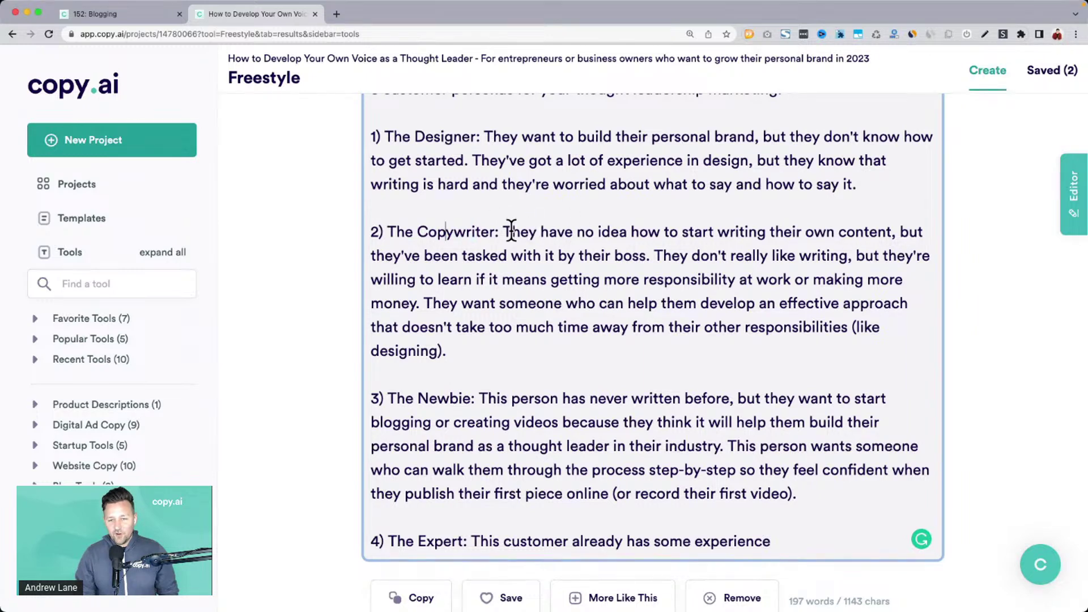
pyautogui.moveTo(511, 231); pyautogui.dragTo(652, 255)
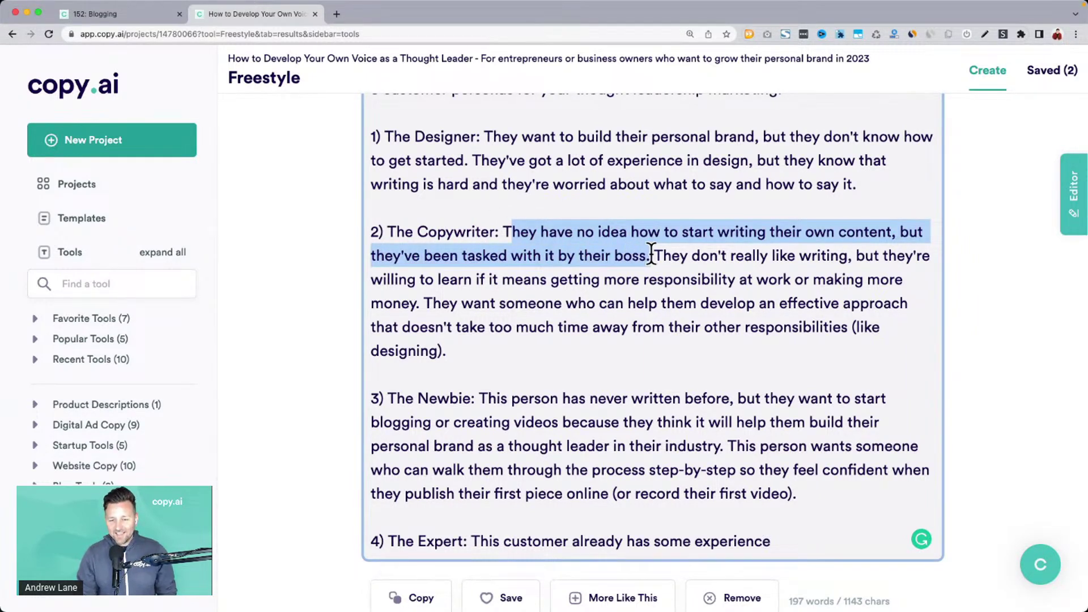
pyautogui.click(428, 276)
pyautogui.moveTo(429, 275); pyautogui.dragTo(706, 334)
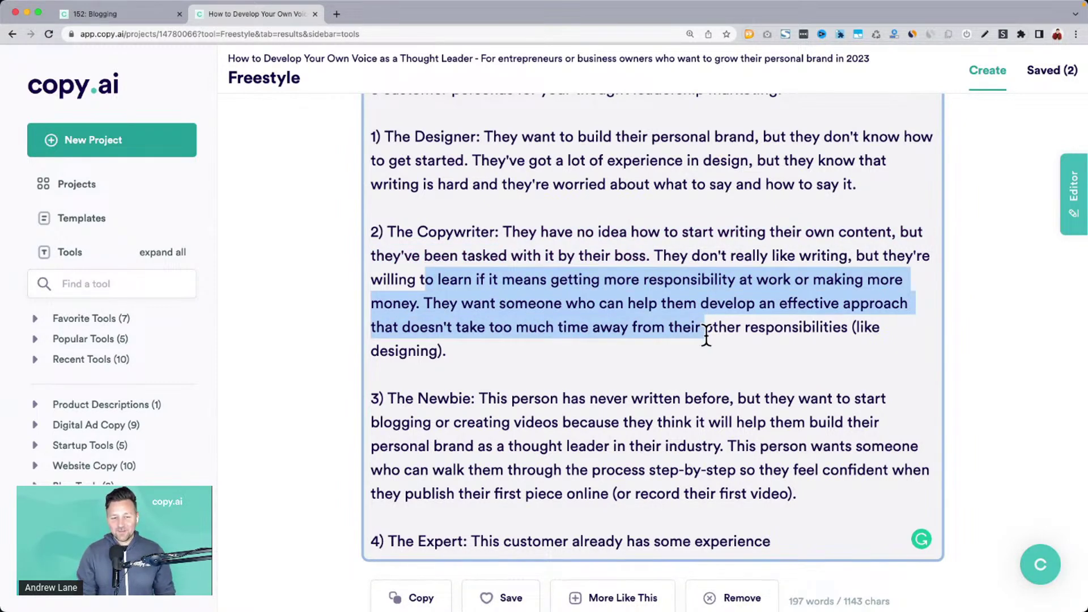
pyautogui.scroll(2, 706, 331)
pyautogui.click(711, 326)
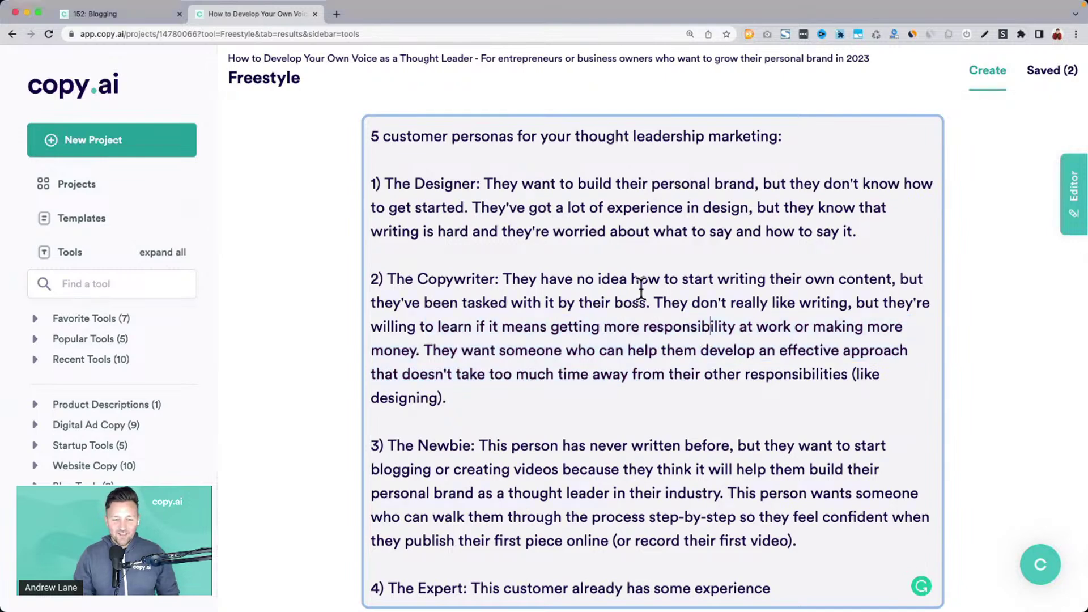
pyautogui.moveTo(484, 184); pyautogui.dragTo(862, 236)
pyautogui.scroll(-4, 862, 236)
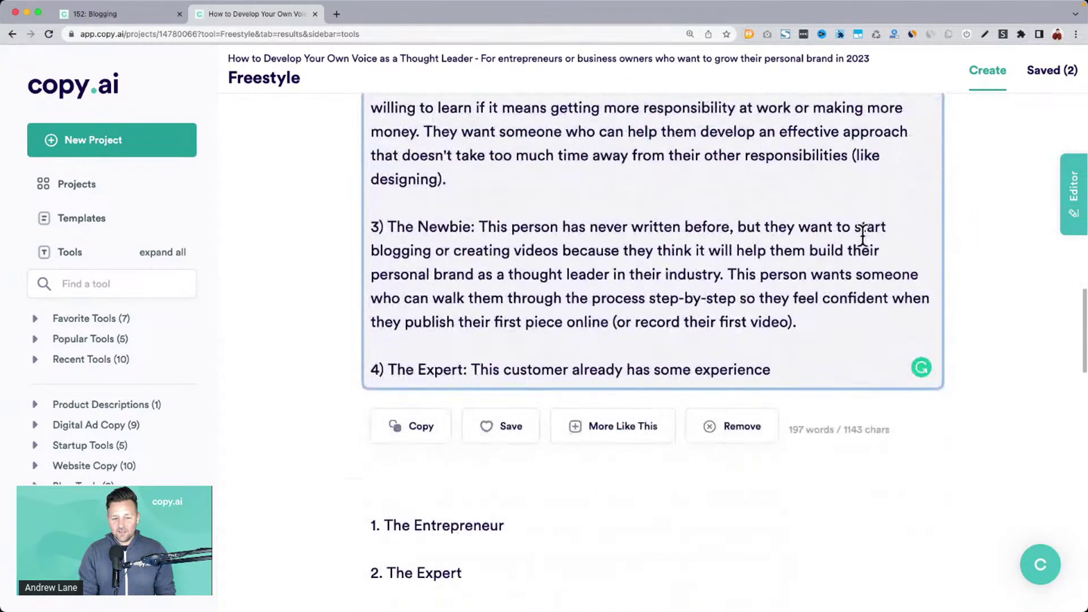
pyautogui.scroll(-2, 567, 375)
pyautogui.scroll(-3, 567, 375)
pyautogui.moveTo(383, 227); pyautogui.dragTo(506, 420)
# Replace the blog title in the main points with "I'm writing blogs concerning real estate and credit.".
pyautogui.scroll(15, 506, 419)
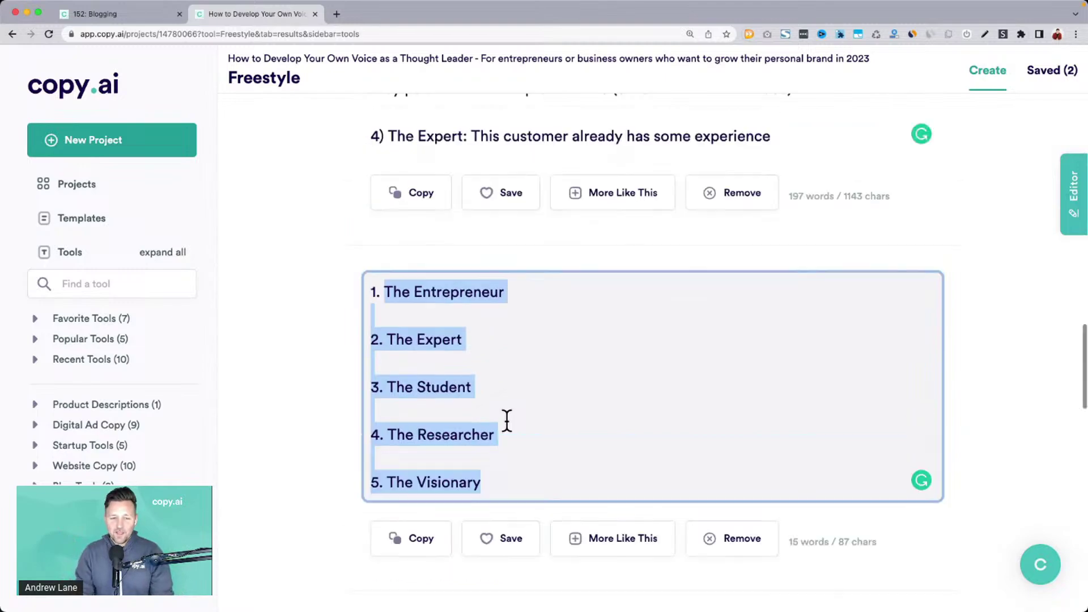
pyautogui.press('super+Tab')
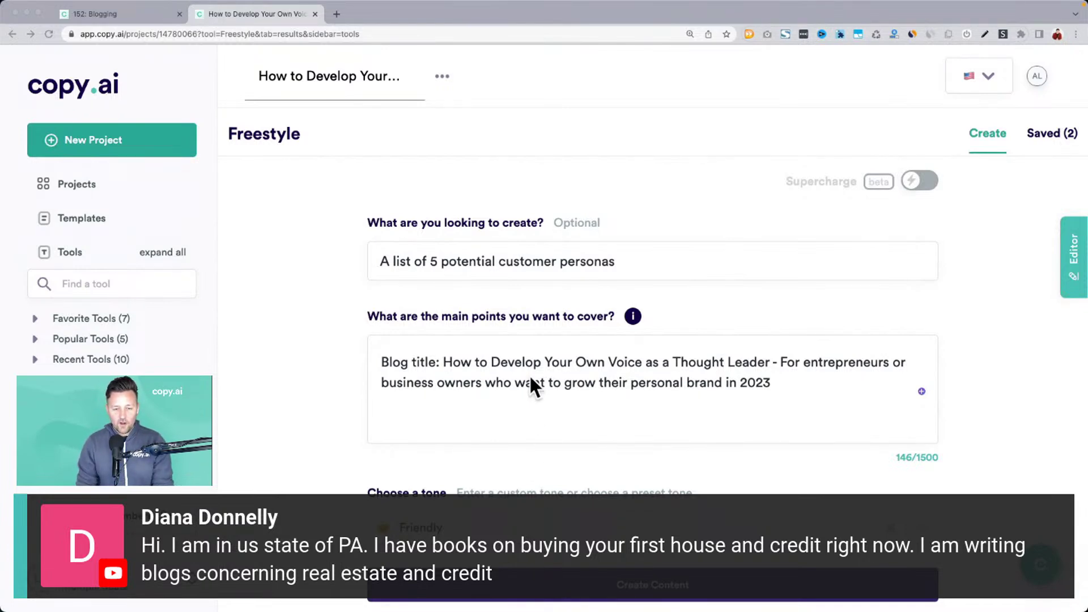
pyautogui.tripleClick(441, 362)
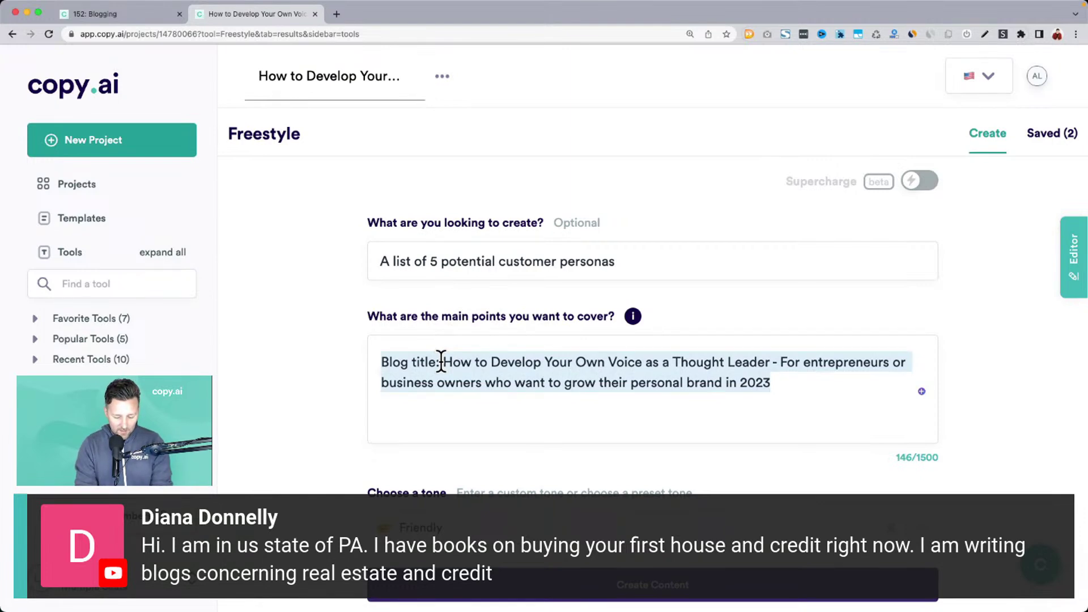
pyautogui.write('My a')
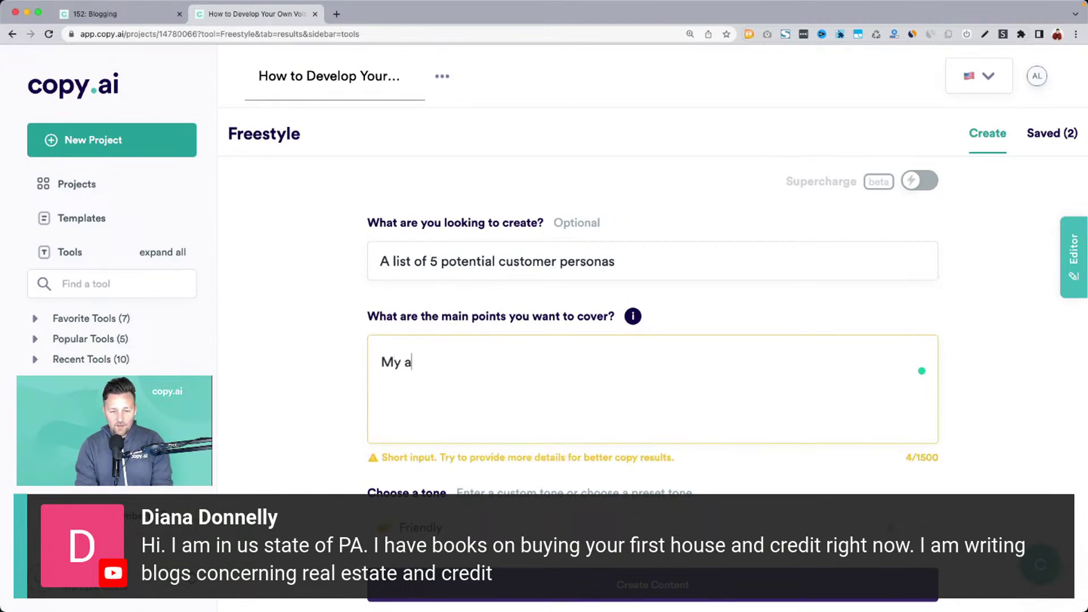
pyautogui.write('rea')
pyautogui.write('content:')
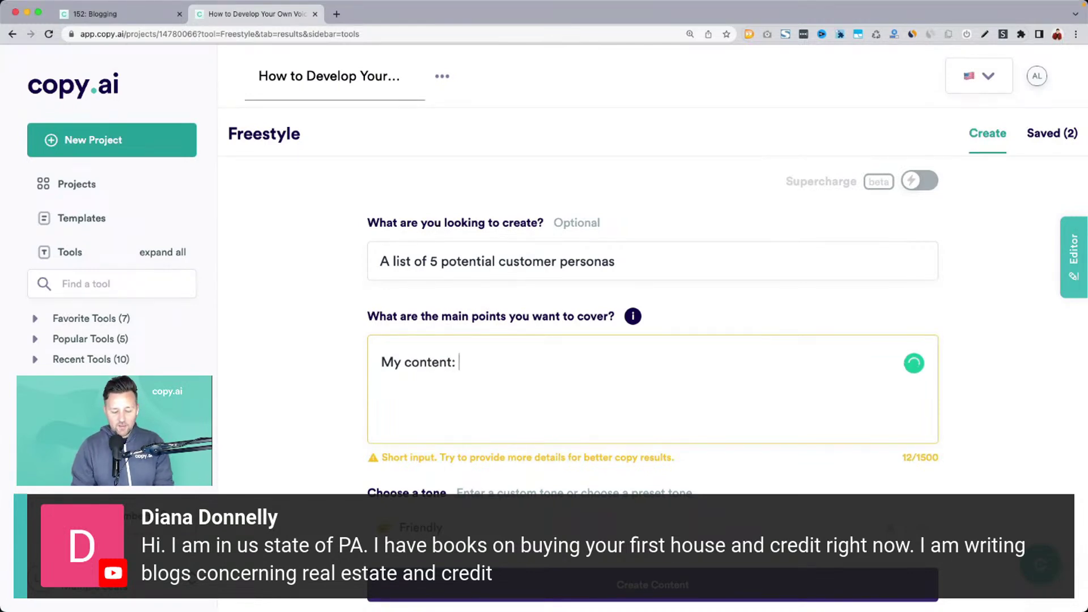
pyautogui.press('super+a')
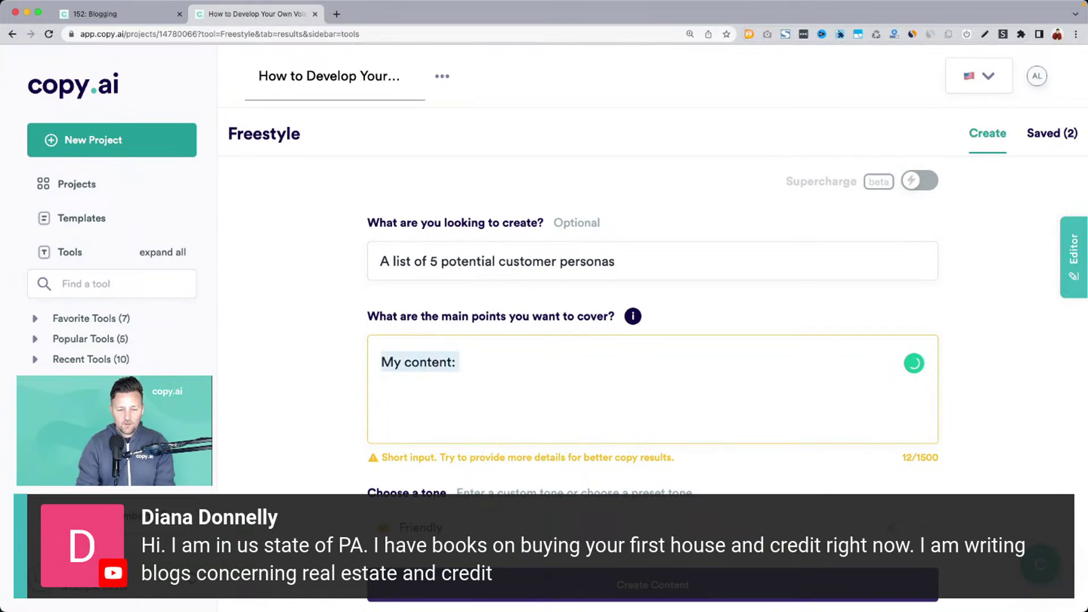
pyautogui.write("I'm writing")
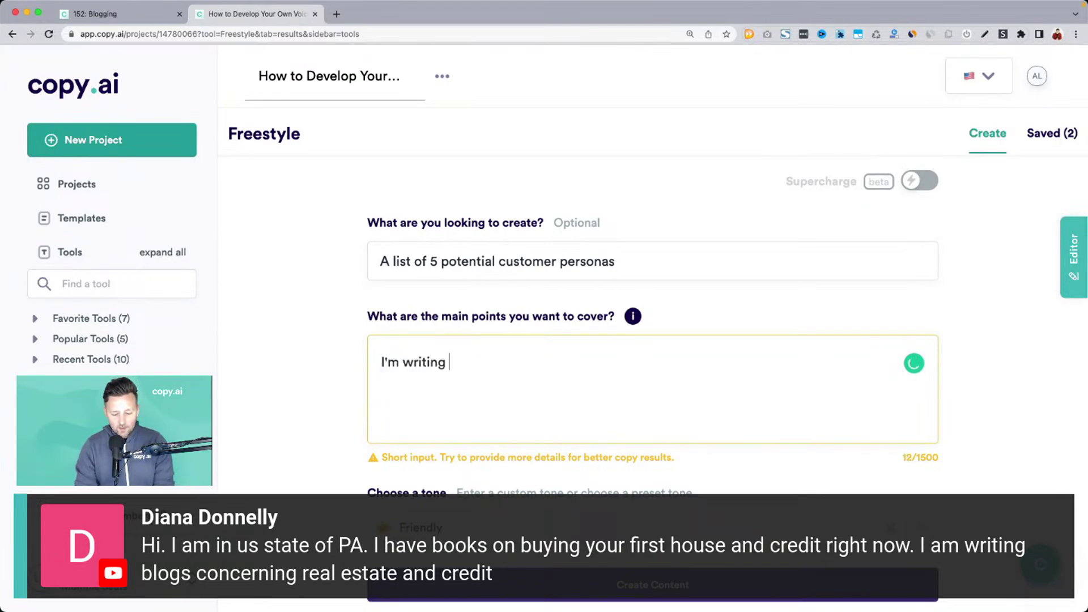
pyautogui.write(' blogs co')
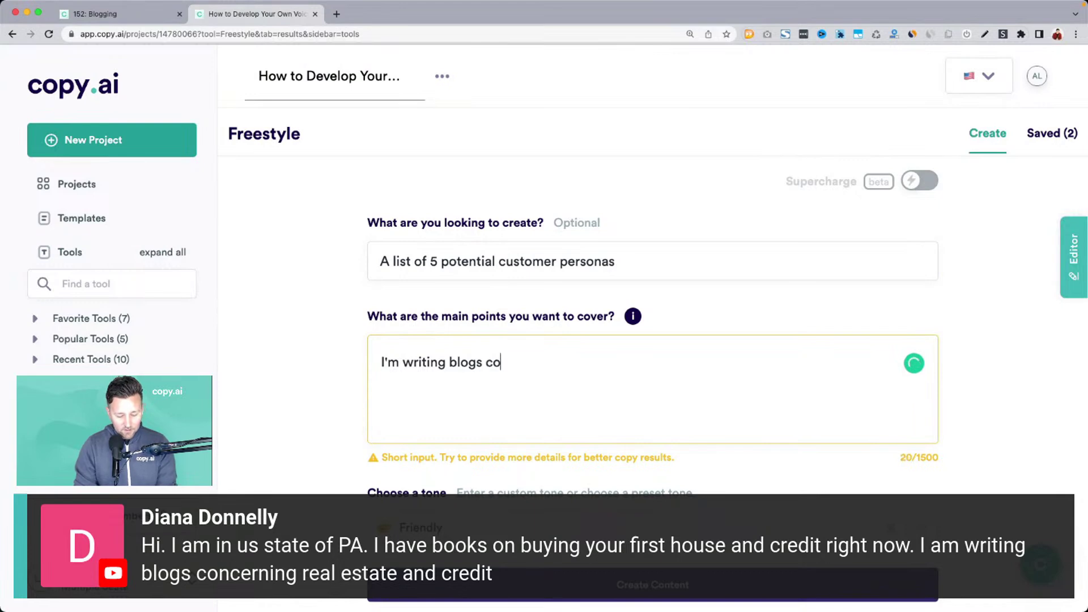
pyautogui.write('ncerning real ')
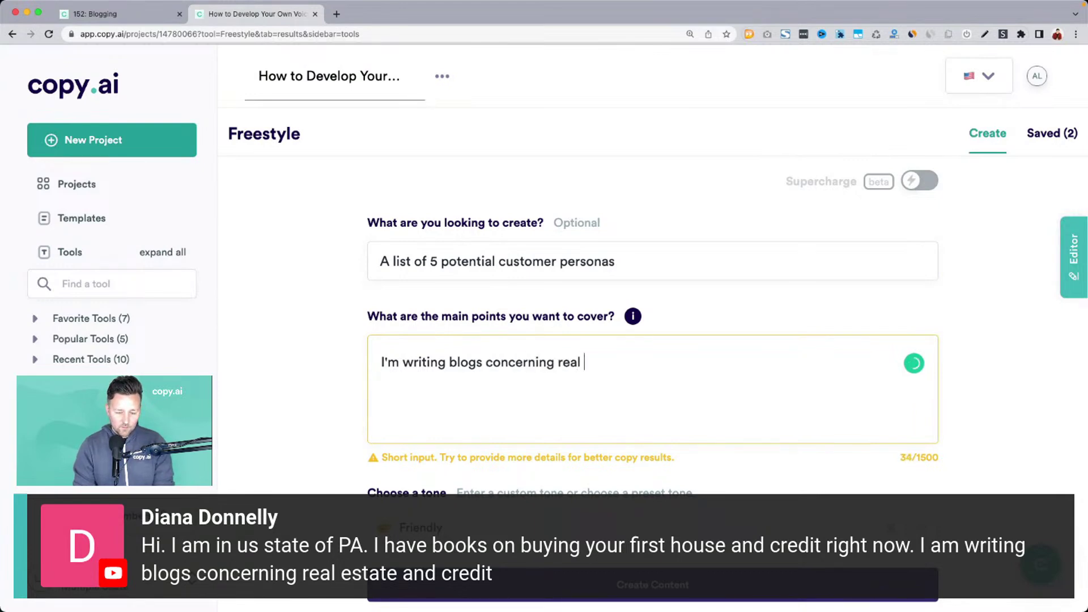
pyautogui.write('estate and credit.')
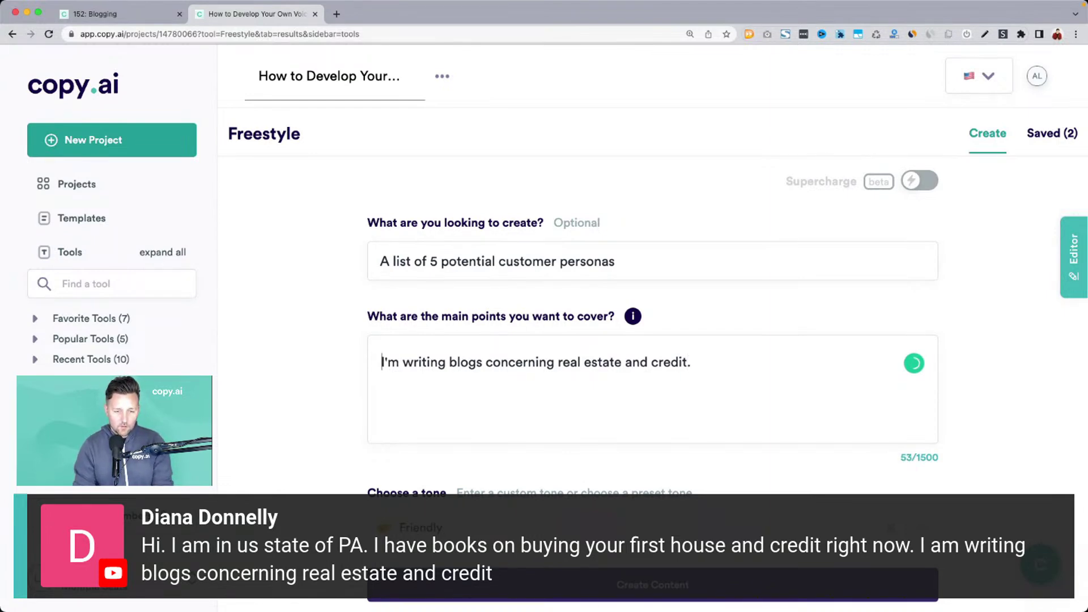
# Insert the sentence "I help people buy their first home." at the beginning of the main points.
pyautogui.click(384, 362)
pyautogui.write('hell')
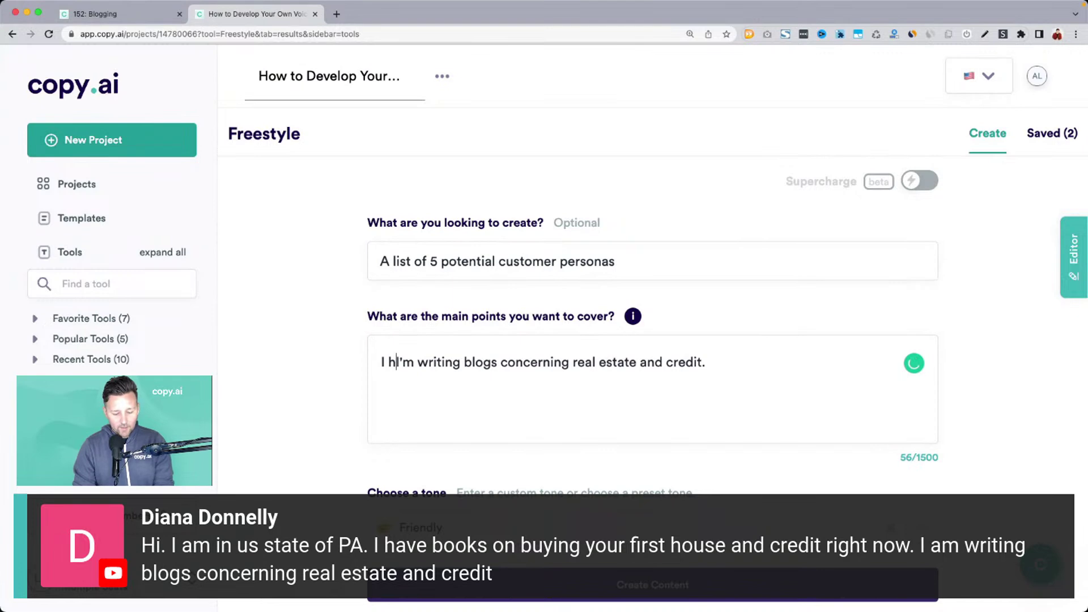
pyautogui.press('BackSpace')
pyautogui.write('p people I')
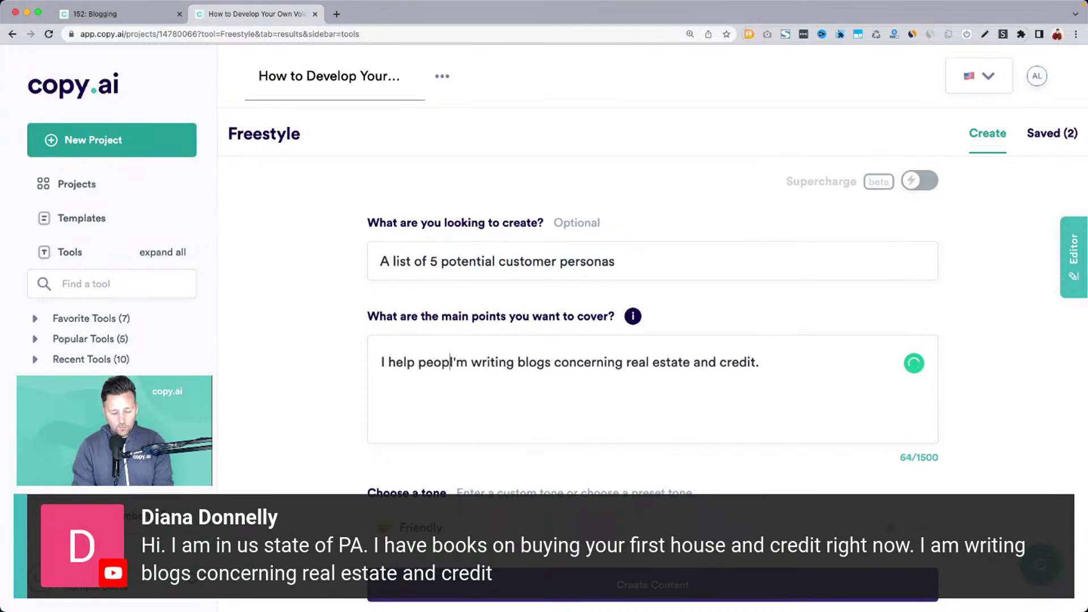
pyautogui.write('buying I')
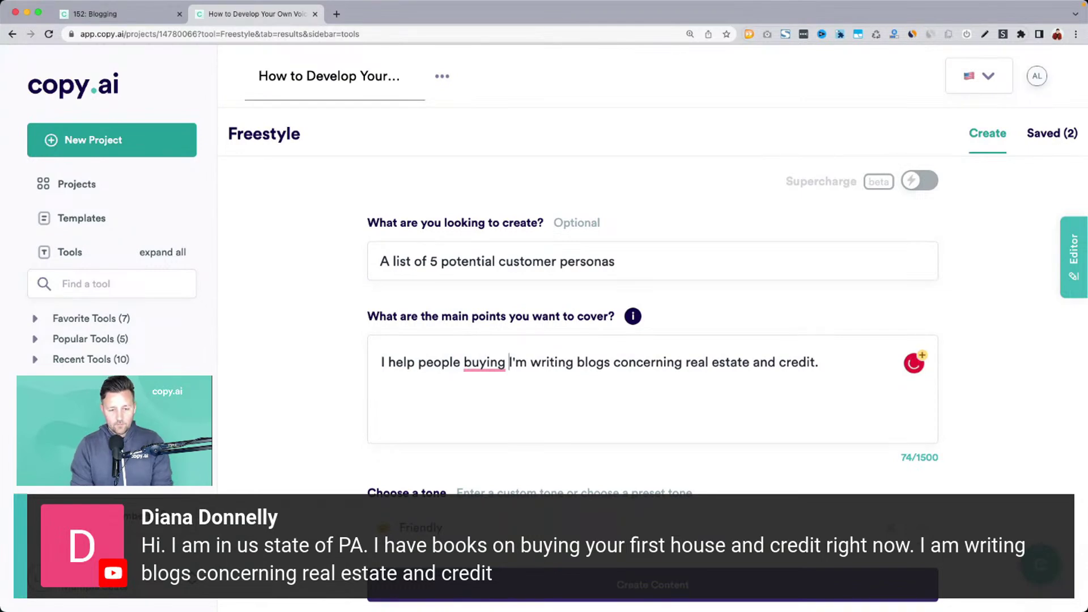
pyautogui.press('BackSpace')
pyautogui.press('BackSpace')
pyautogui.press('BackSpace')
pyautogui.press('BackSpace')
pyautogui.write('their f')
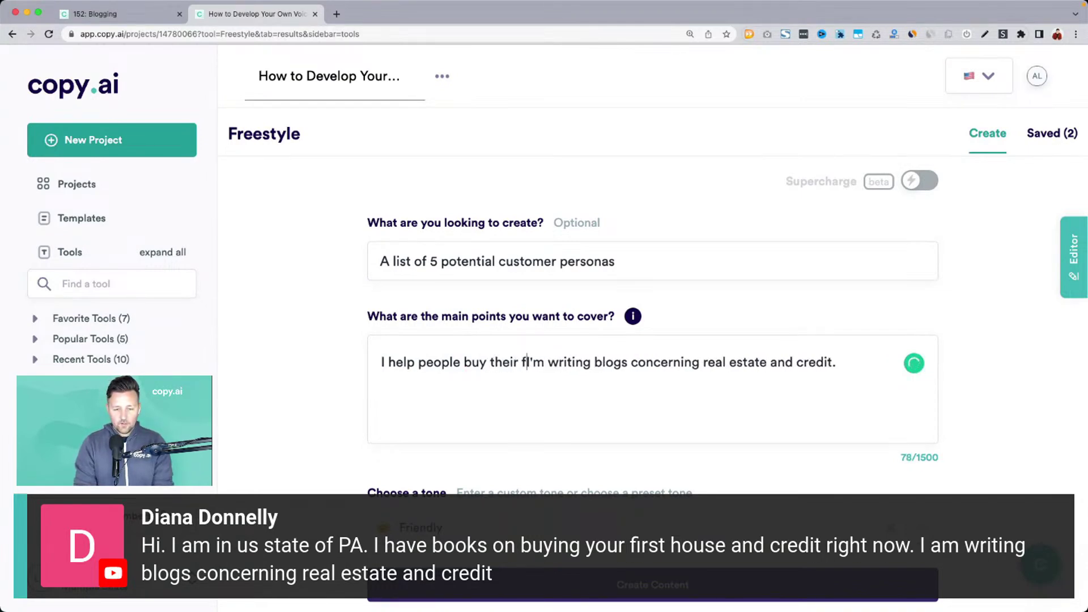
pyautogui.write('irst home.')
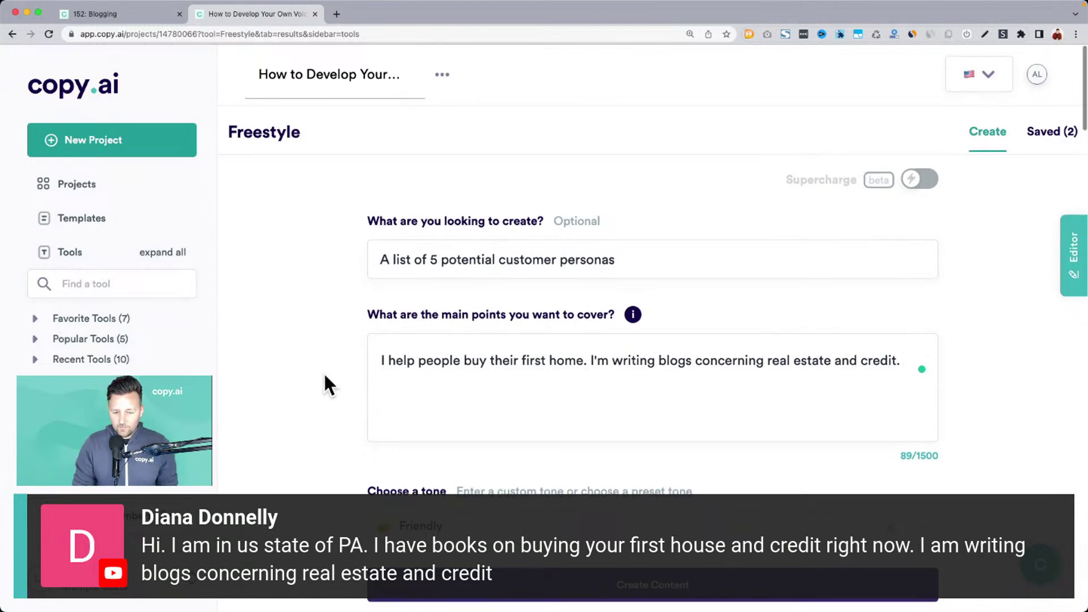
# Generate new customer personas from the first-home, real estate and credit main points.
pyautogui.scroll(-1, 325, 375)
pyautogui.scroll(-3, 324, 372)
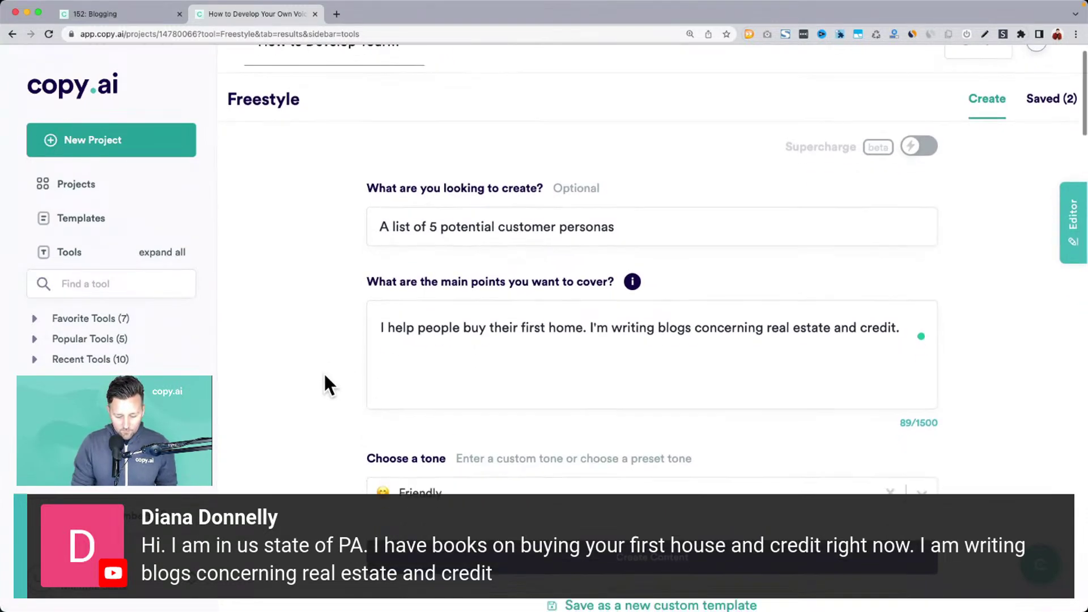
pyautogui.click(564, 535)
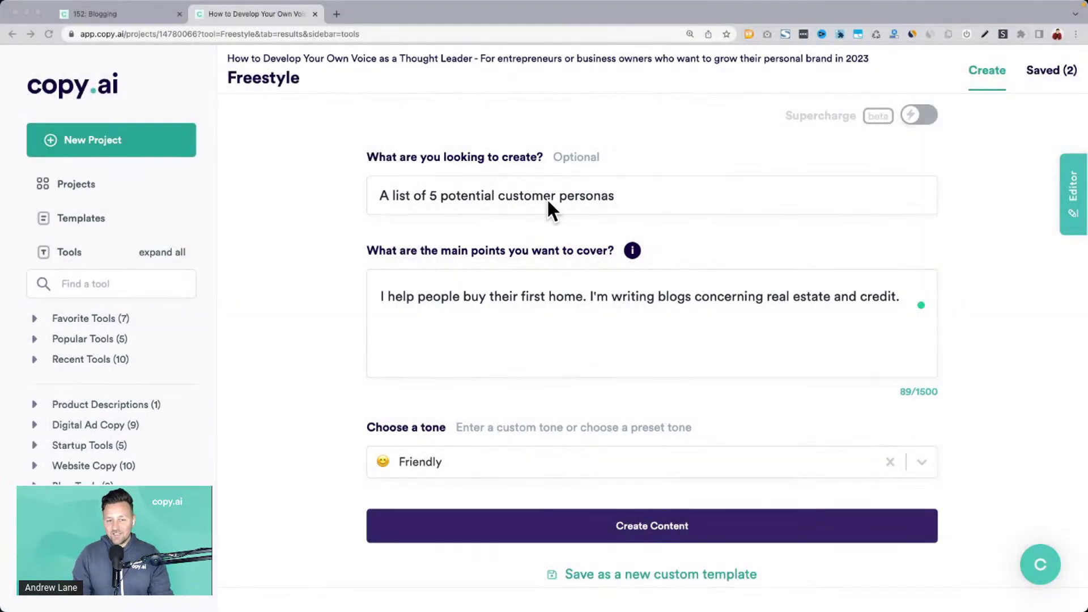
# Examine the newly generated homebuyer persona lists, focusing on renters ready to buy and people learning how credit works.
pyautogui.scroll(-8, 546, 199)
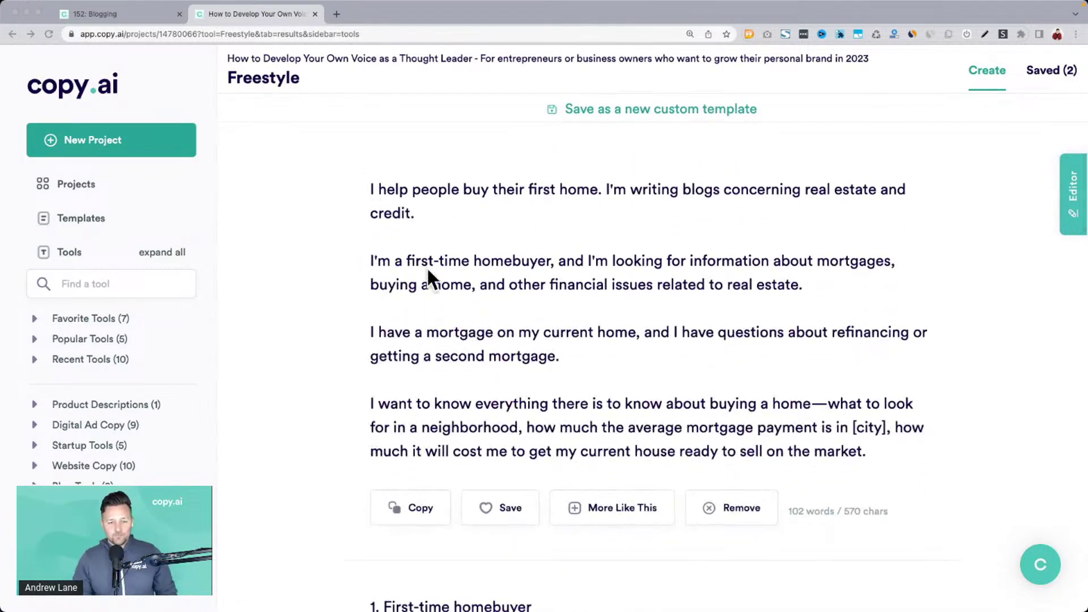
pyautogui.click(426, 267)
pyautogui.scroll(-6, 339, 278)
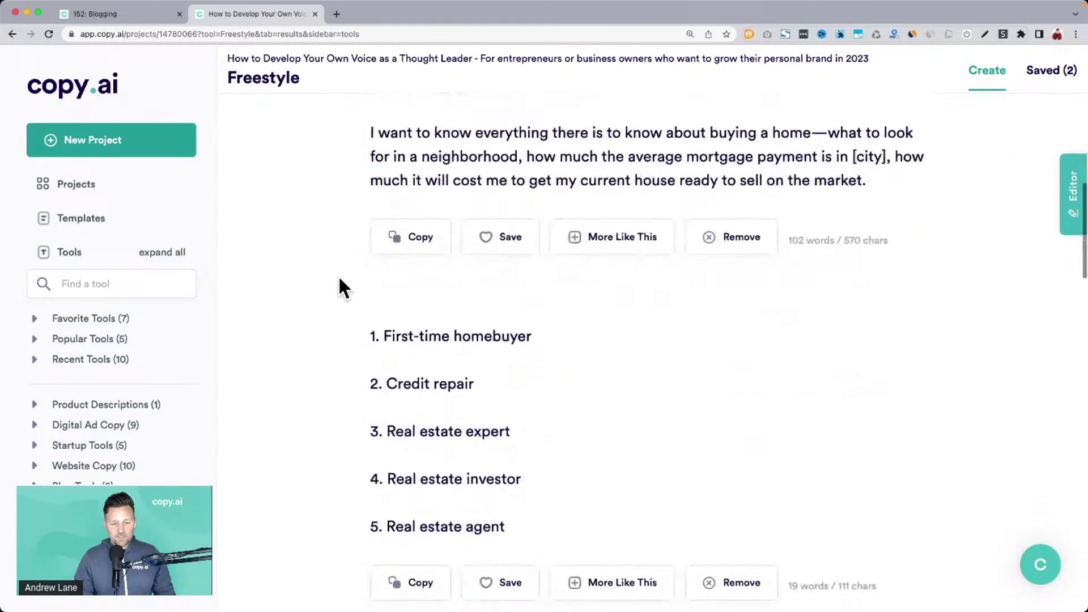
pyautogui.scroll(-6, 437, 356)
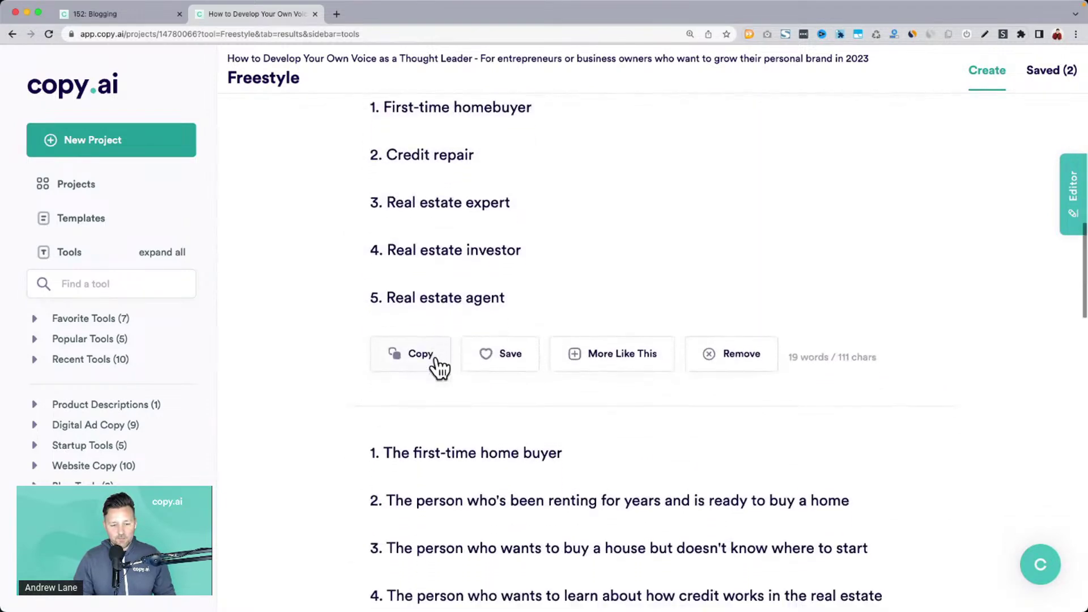
pyautogui.moveTo(415, 335); pyautogui.dragTo(882, 331)
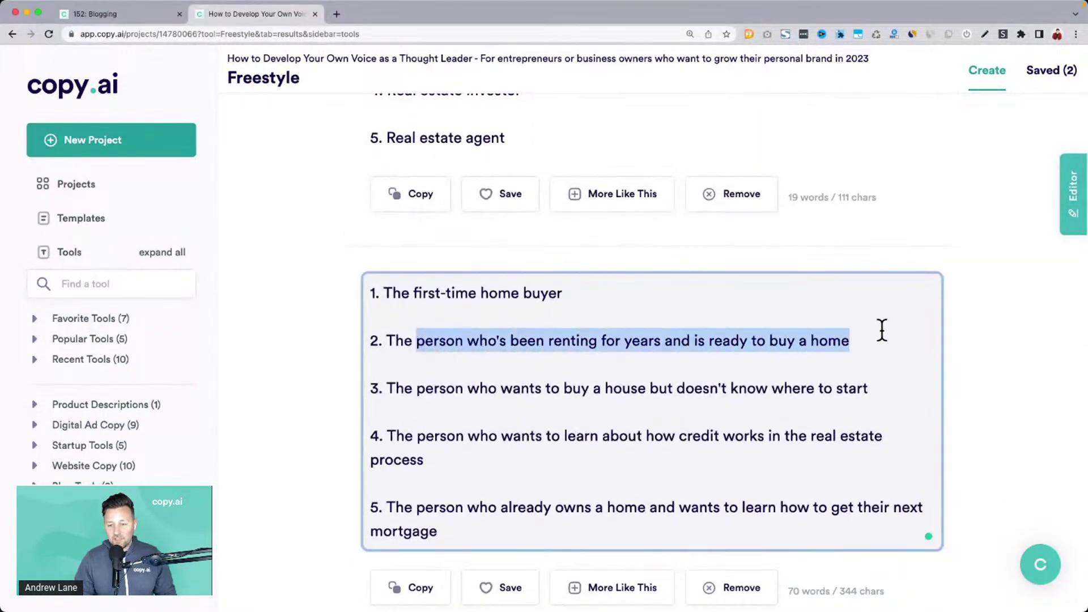
pyautogui.moveTo(397, 436); pyautogui.dragTo(696, 451)
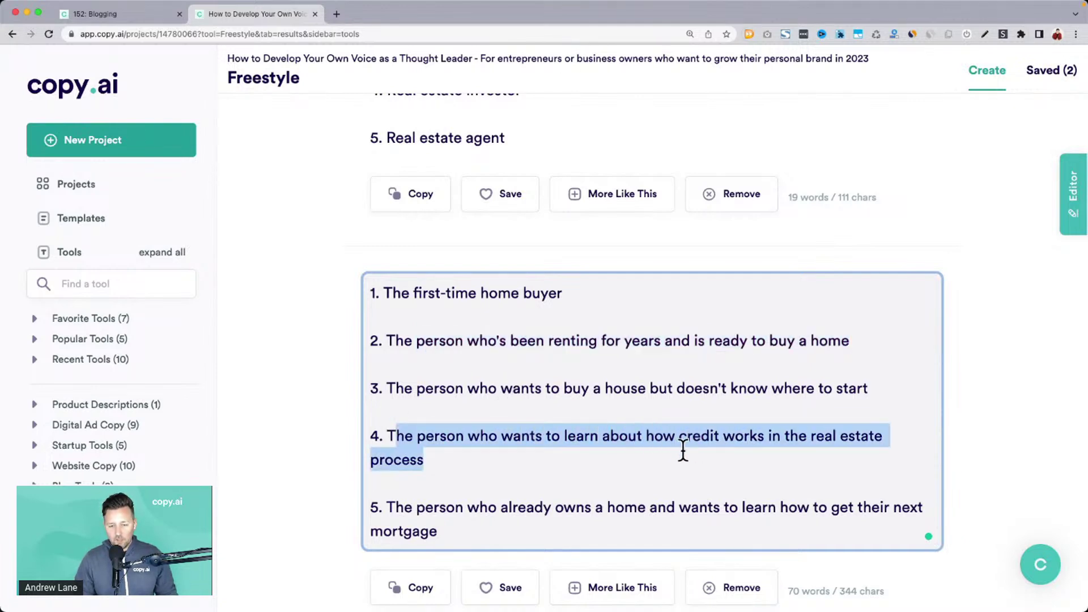
pyautogui.scroll(-3, 628, 448)
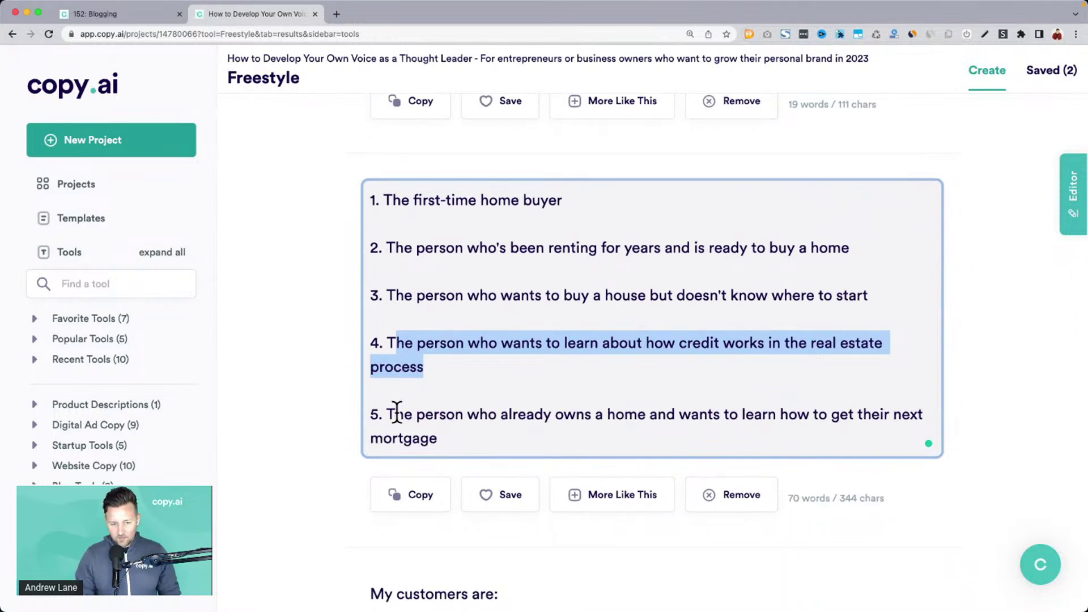
pyautogui.scroll(-10, 396, 412)
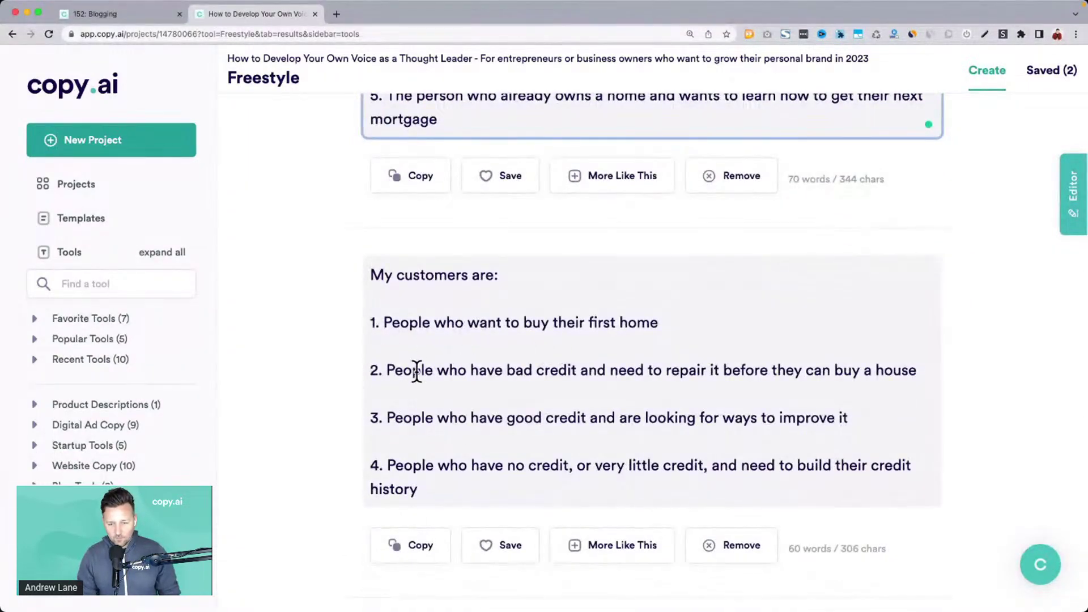
# Examine the customer list covering bad, good and no credit, and the detailed first-time home buyer persona.
pyautogui.moveTo(413, 417); pyautogui.dragTo(842, 418)
pyautogui.moveTo(413, 464); pyautogui.dragTo(749, 485)
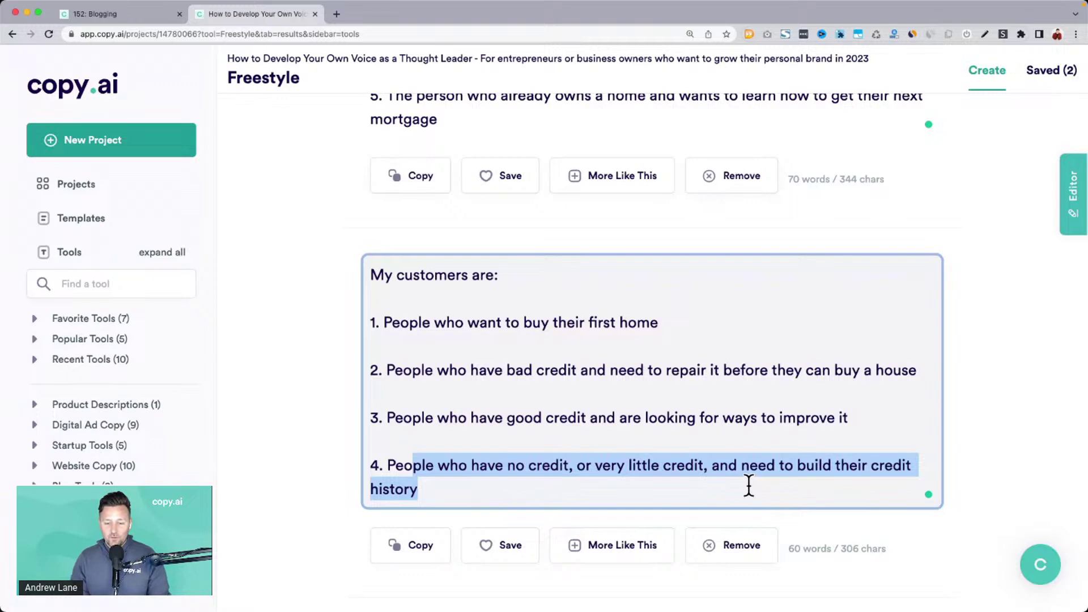
pyautogui.moveTo(506, 418); pyautogui.dragTo(692, 413)
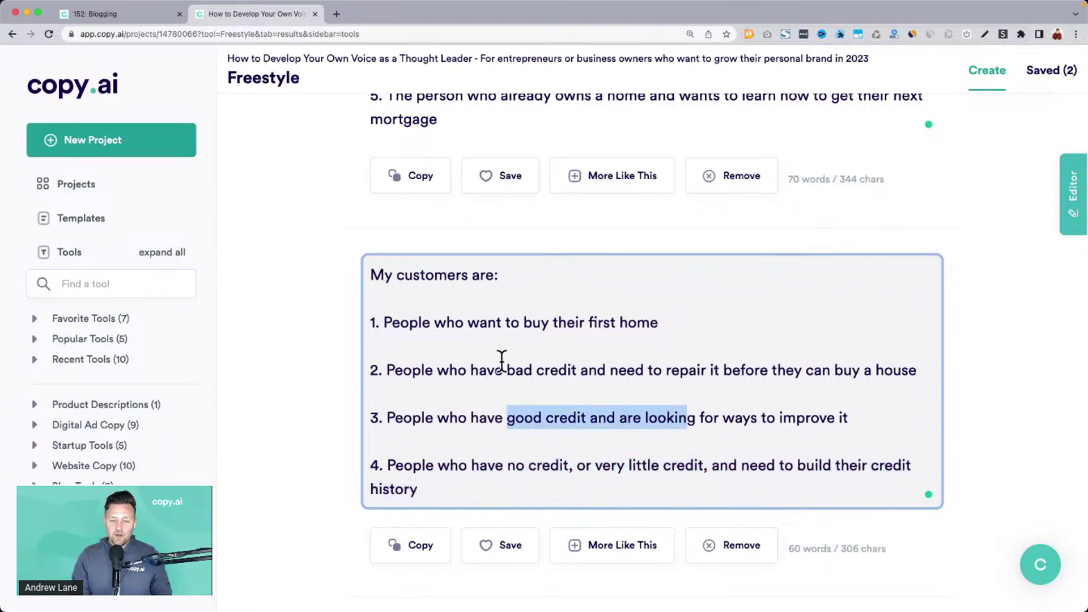
pyautogui.moveTo(478, 372); pyautogui.dragTo(807, 375)
pyautogui.scroll(-5, 809, 375)
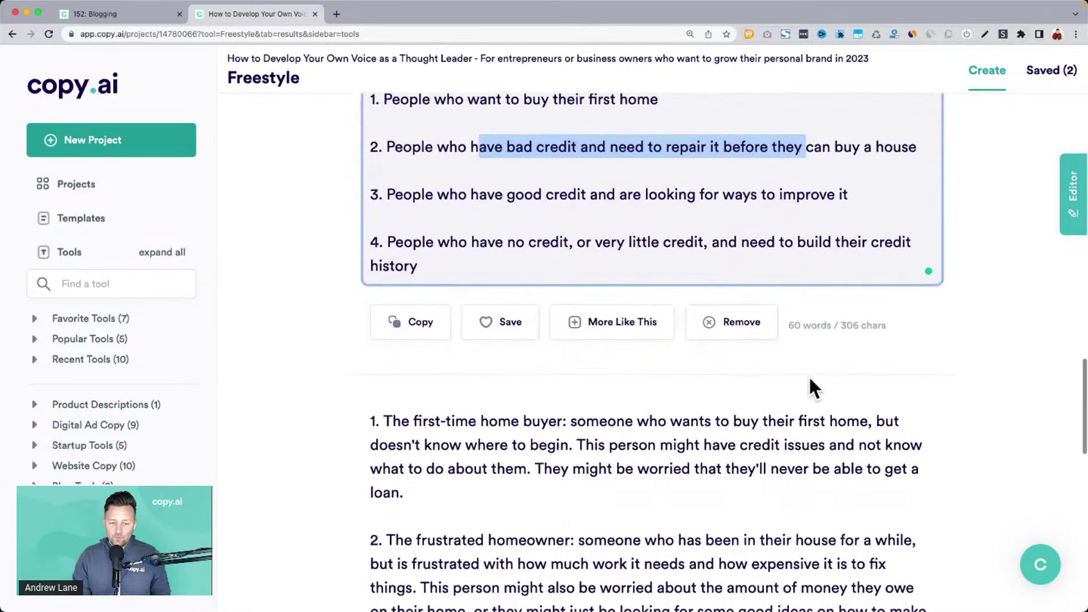
pyautogui.scroll(-5, 809, 379)
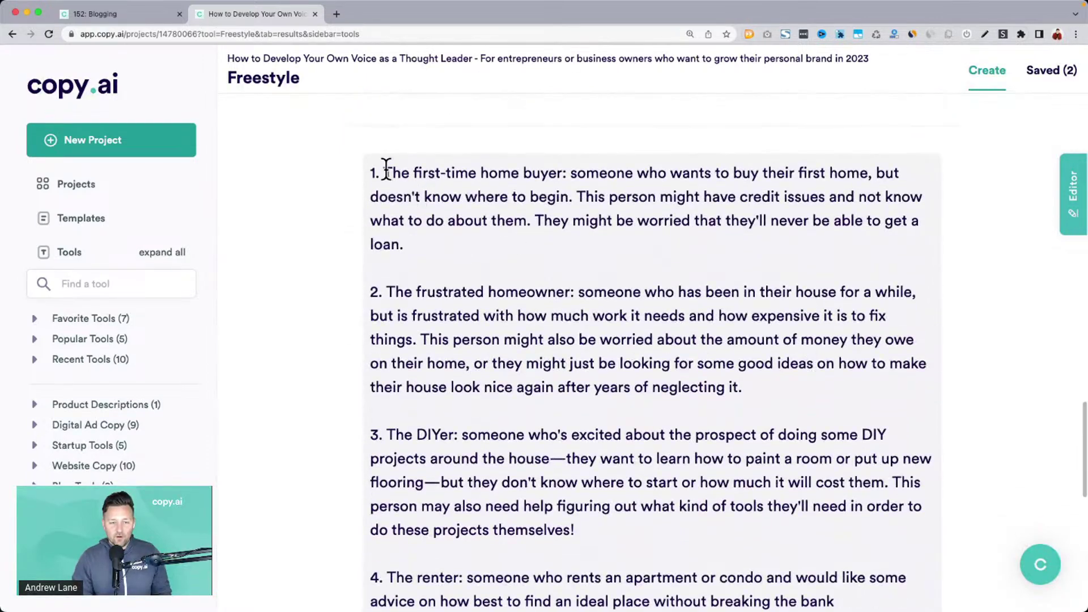
pyautogui.moveTo(386, 168); pyautogui.dragTo(511, 173)
pyautogui.moveTo(403, 196); pyautogui.dragTo(492, 197)
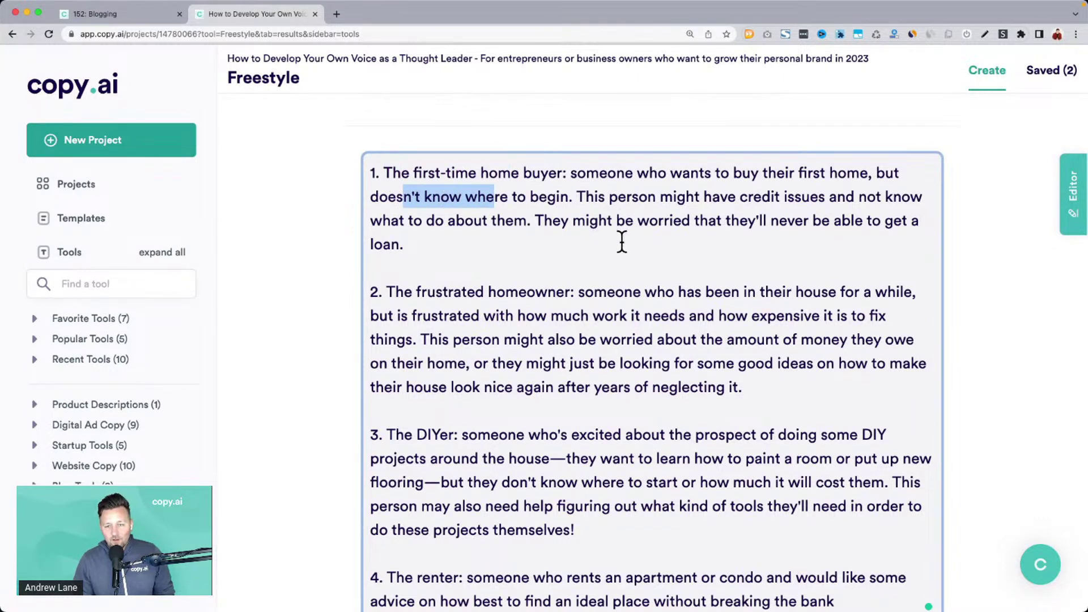
pyautogui.moveTo(622, 241); pyautogui.dragTo(382, 172)
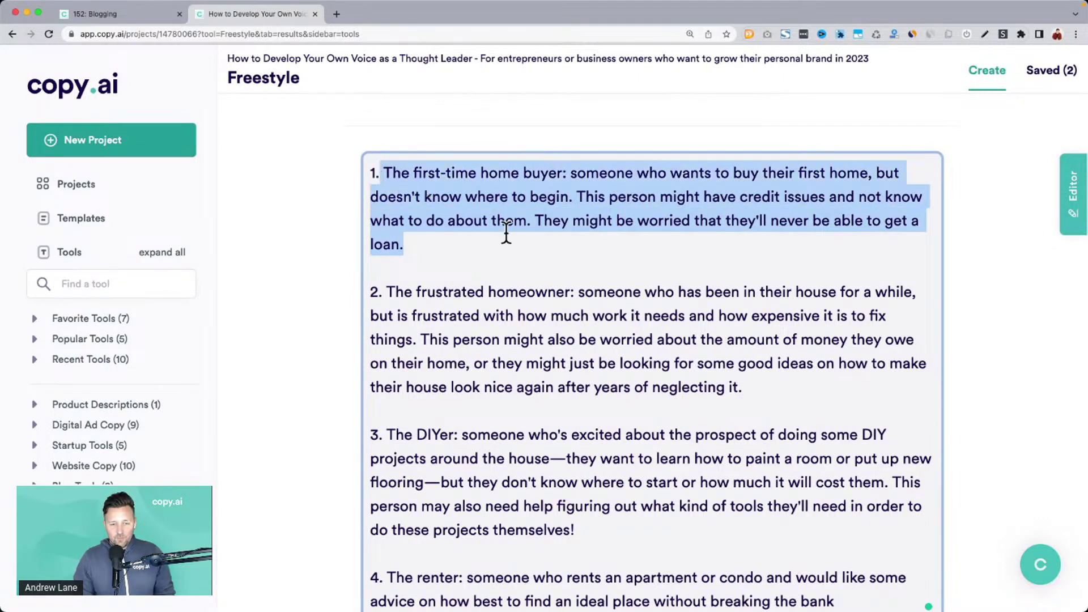
# Generate more customer personas after reviewing the DIYer and renter entries at the end of the results.
pyautogui.scroll(-2, 506, 231)
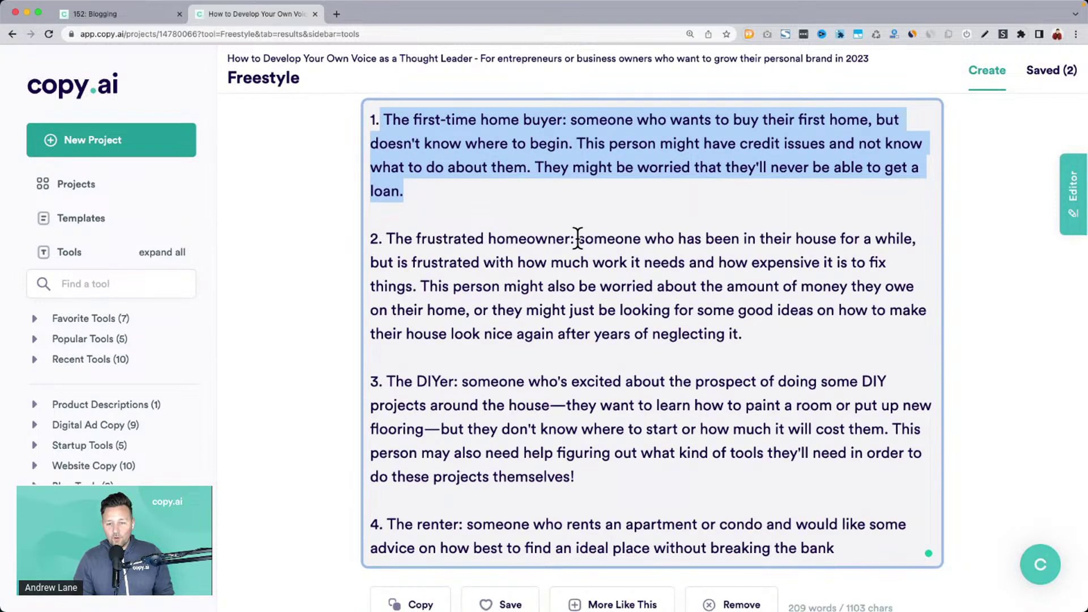
pyautogui.moveTo(479, 381); pyautogui.dragTo(580, 405)
pyautogui.scroll(-2, 567, 419)
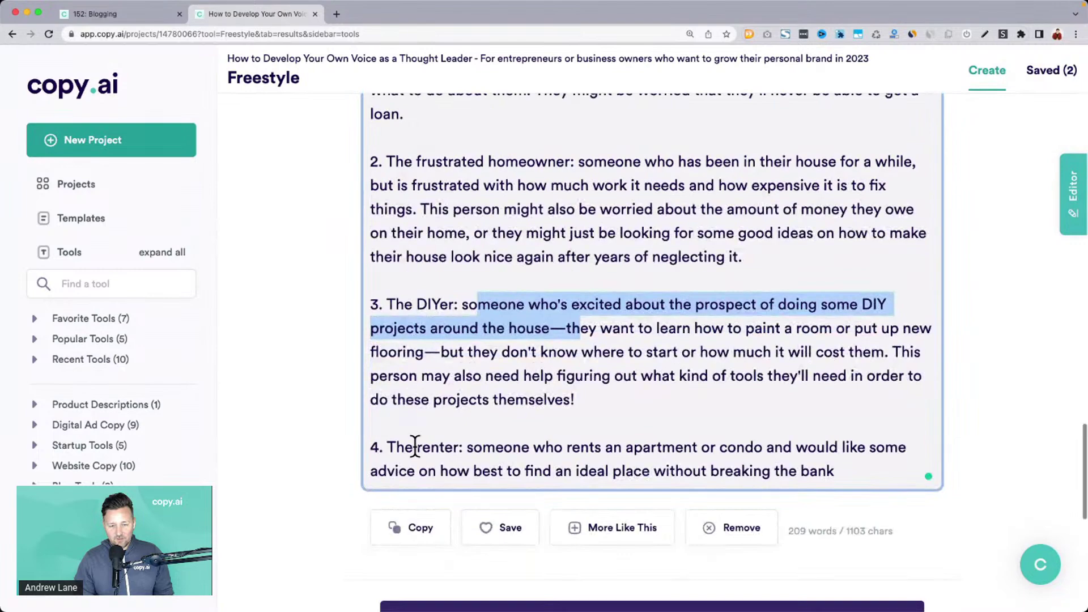
pyautogui.moveTo(438, 447); pyautogui.dragTo(545, 447)
pyautogui.scroll(-3, 567, 450)
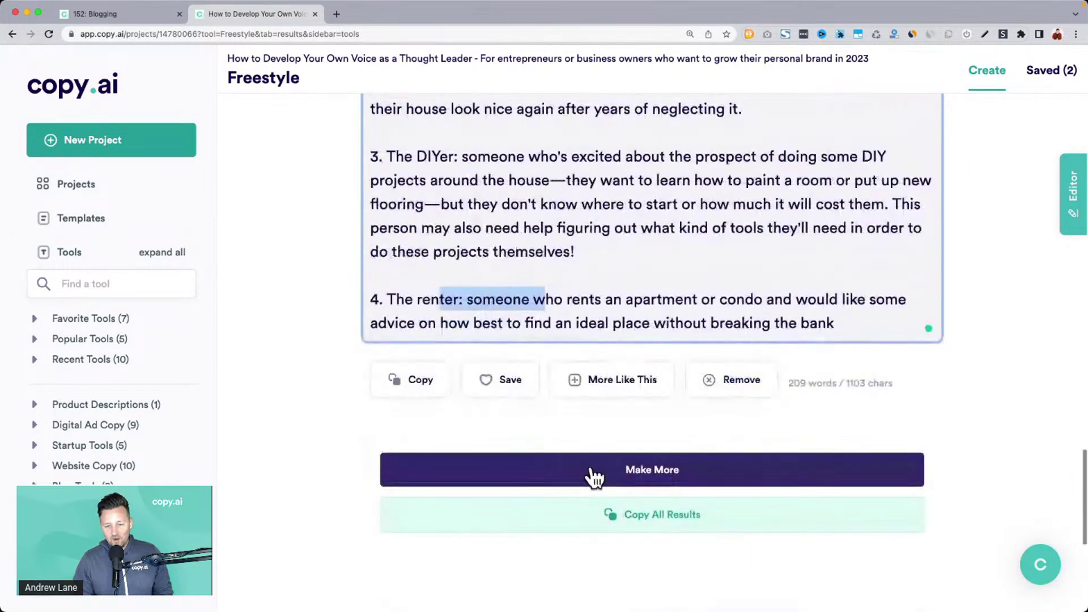
pyautogui.click(642, 463)
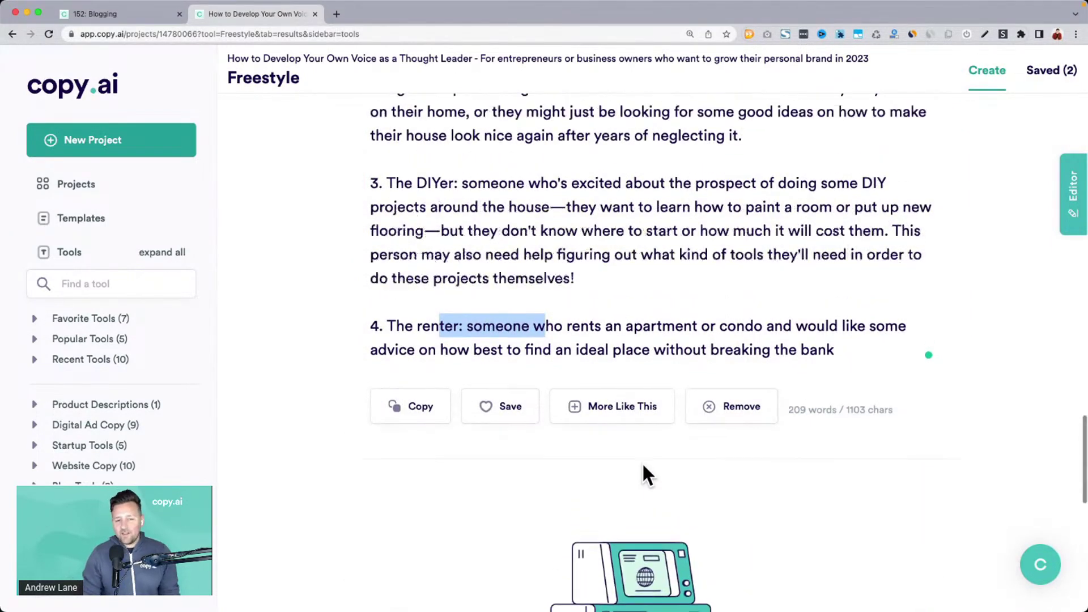
# Reword the first sentence of the main points to "People who want to buy their first home.".
pyautogui.scroll(15, 642, 464)
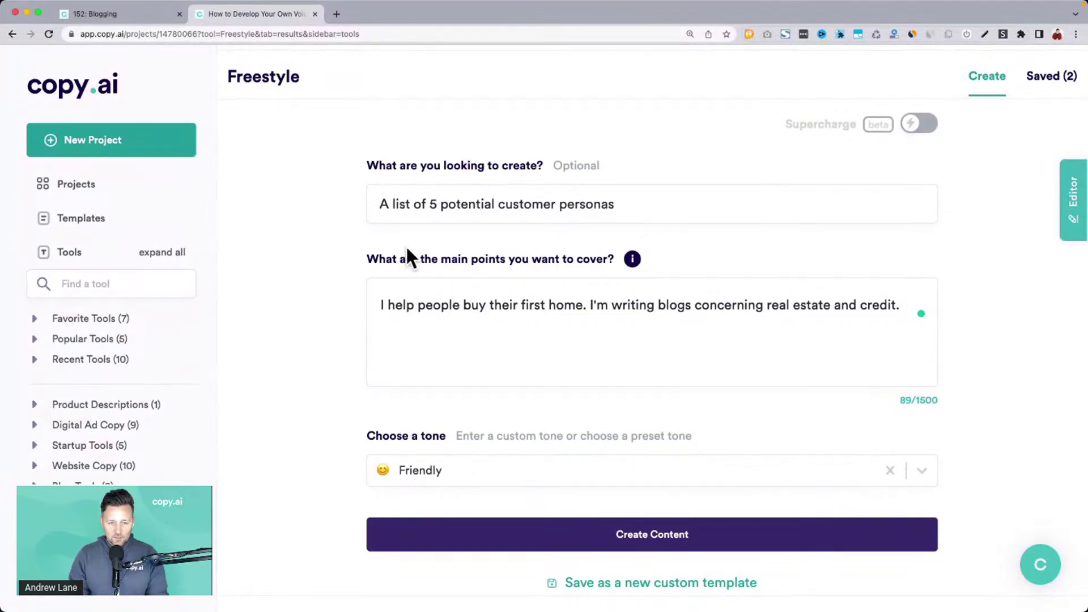
pyautogui.click(480, 306)
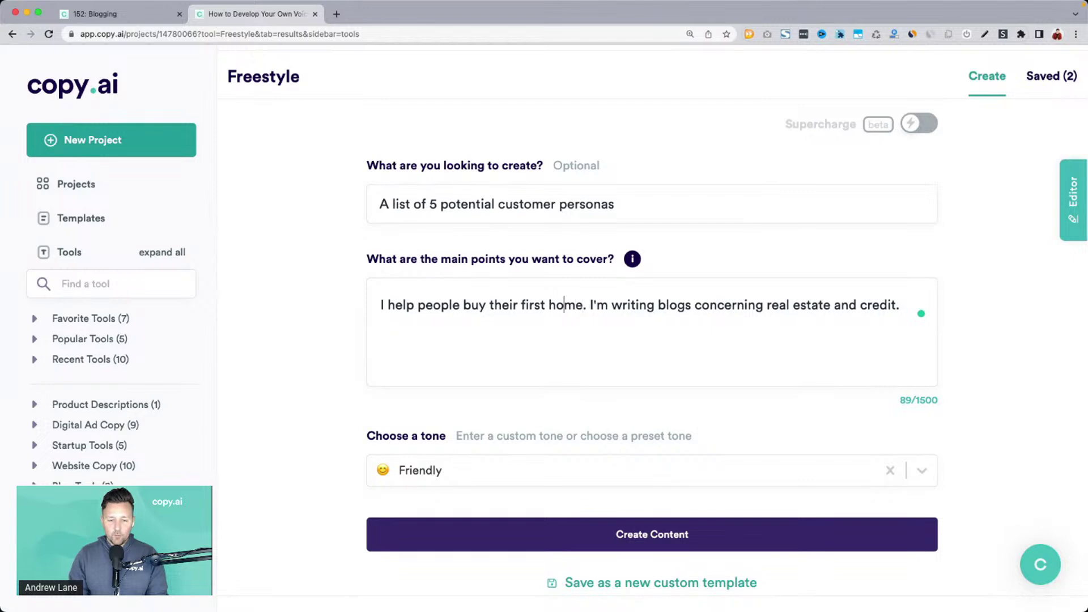
pyautogui.moveTo(517, 306); pyautogui.dragTo(380, 306)
pyautogui.write('People who')
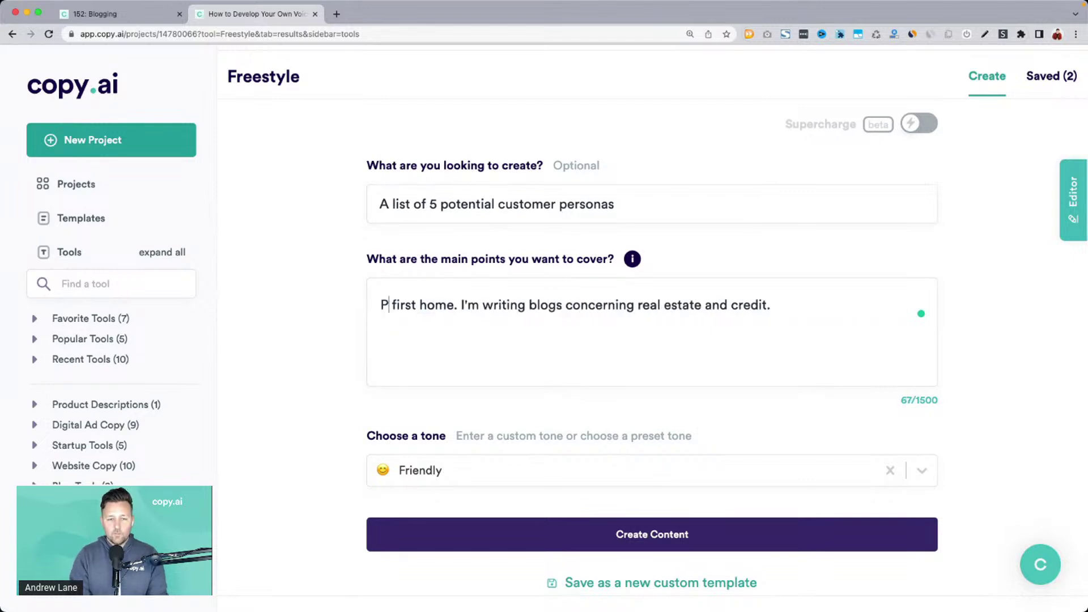
pyautogui.write(' want to buy their first home. ')
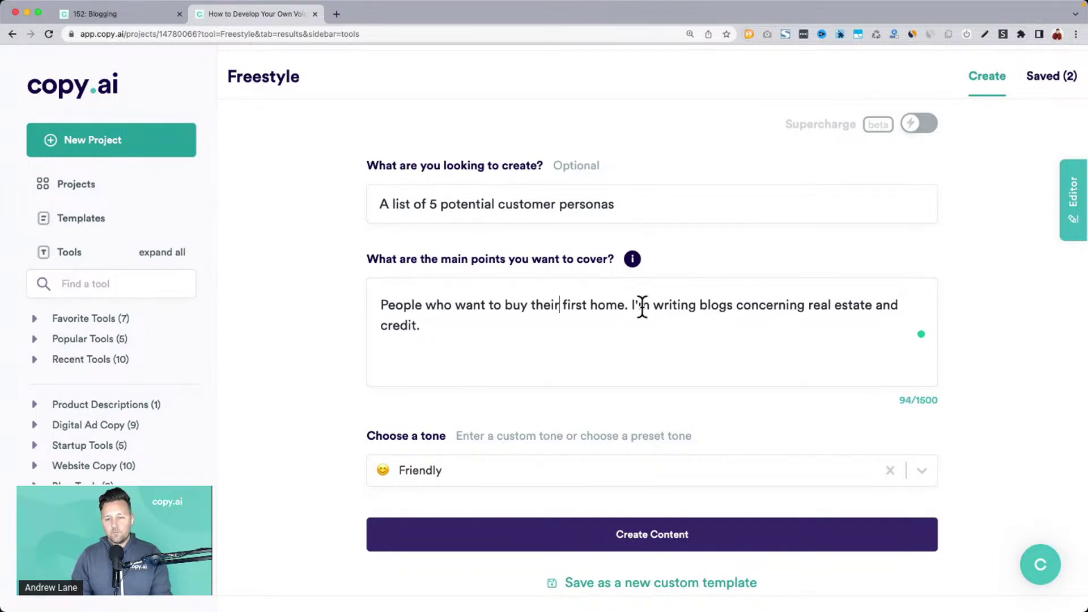
# Reword the second sentence of the main points to "They are looking for blogs concerning real estate and credit.".
pyautogui.write('They are look')
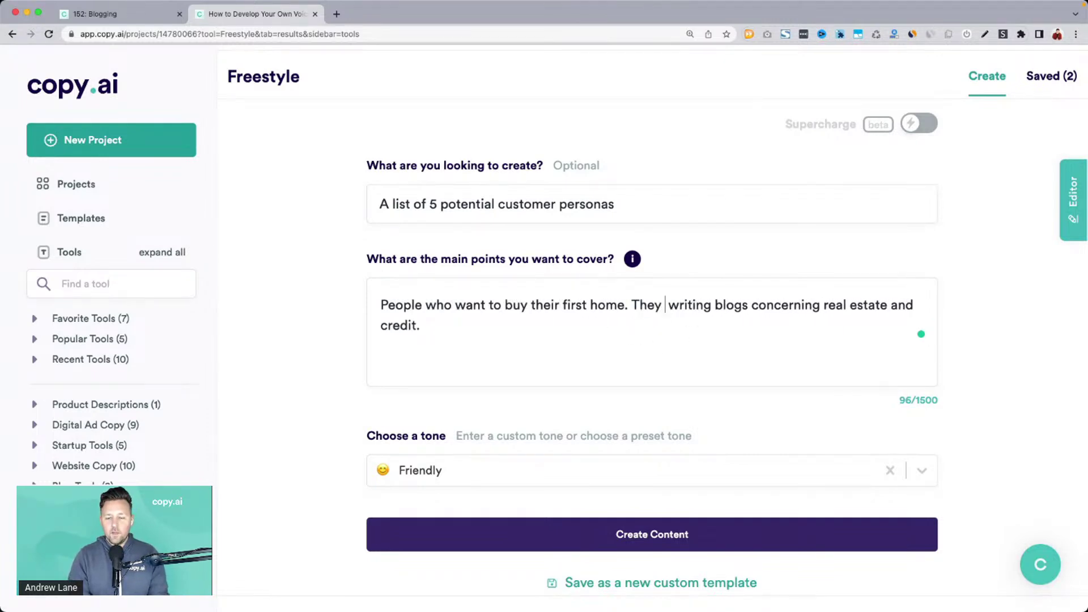
pyautogui.write('ing for')
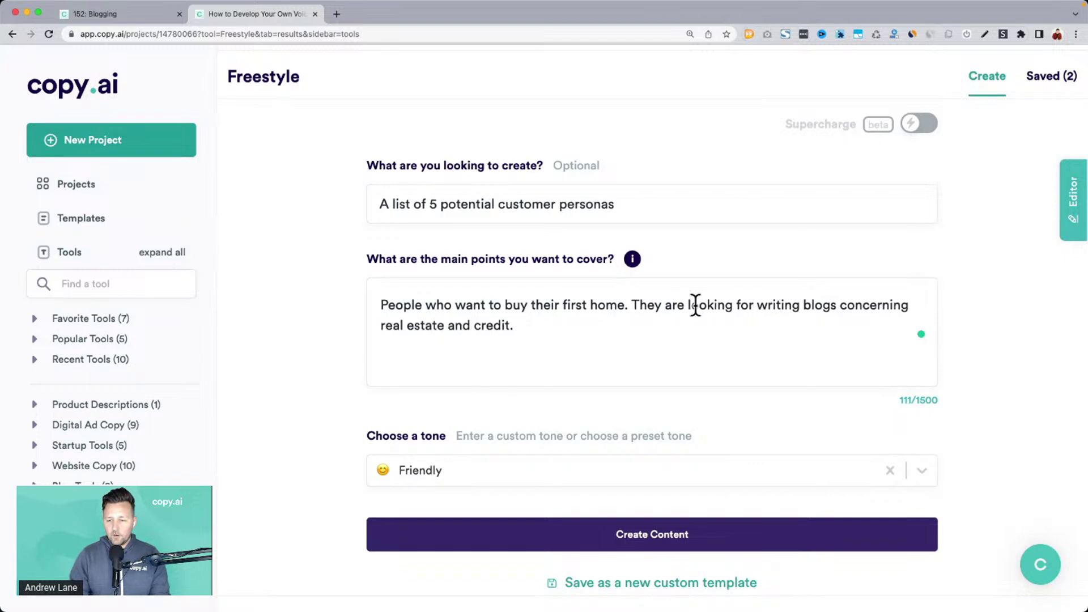
pyautogui.doubleClick(793, 306)
pyautogui.press('BackSpace')
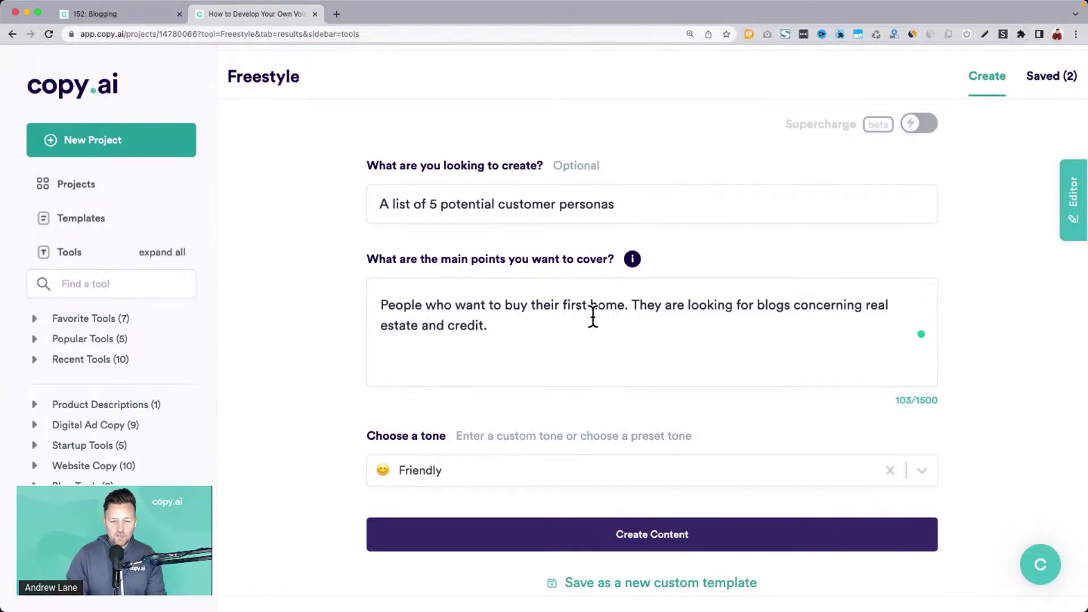
# Examine the additional persona lists, focusing on people with credit issues, refinancers, mortgage broker seekers and first-time homebuyers needing financial help.
pyautogui.scroll(-7, 325, 340)
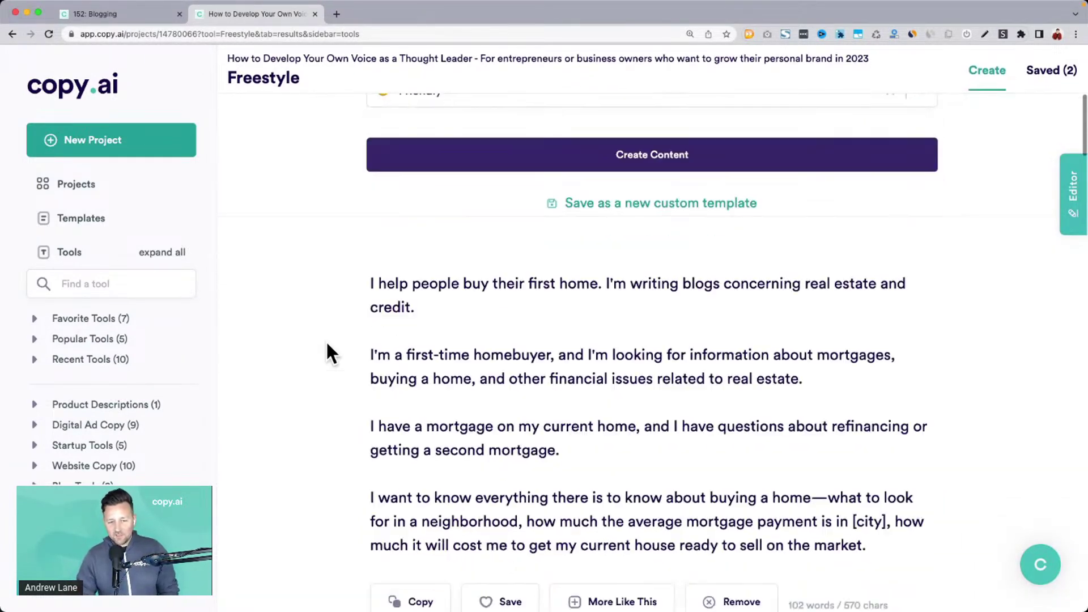
pyautogui.scroll(-15, 331, 354)
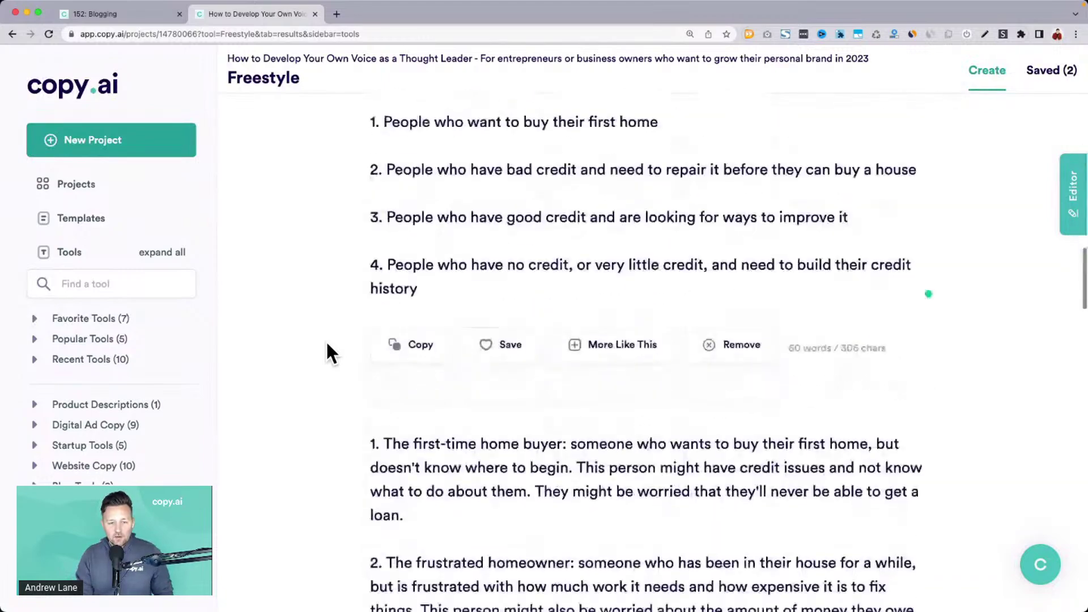
pyautogui.scroll(-10, 328, 351)
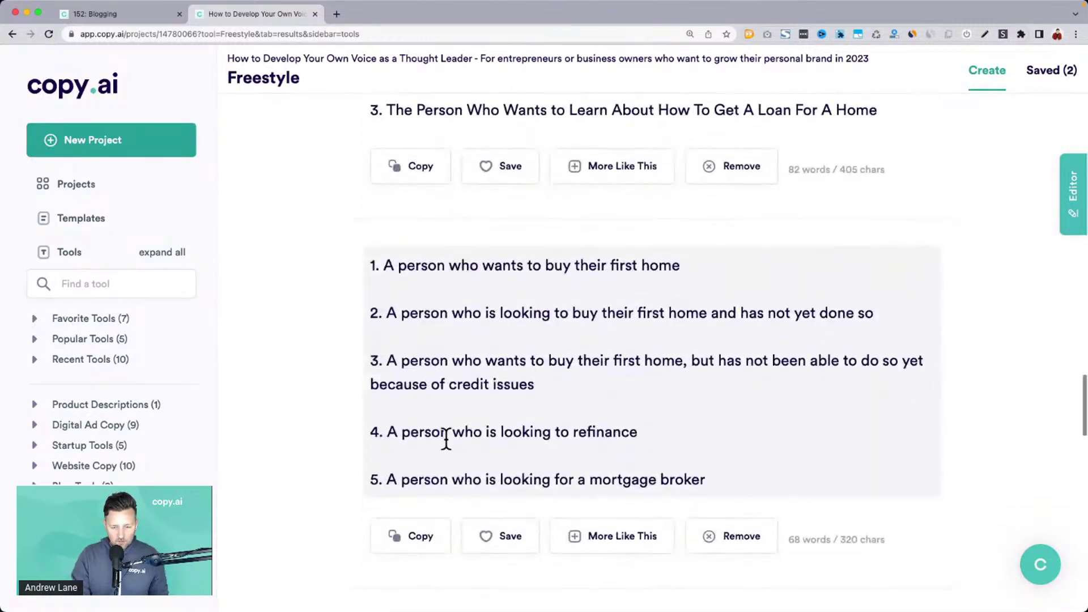
pyautogui.moveTo(429, 479); pyautogui.dragTo(714, 476)
pyautogui.moveTo(501, 432); pyautogui.dragTo(638, 434)
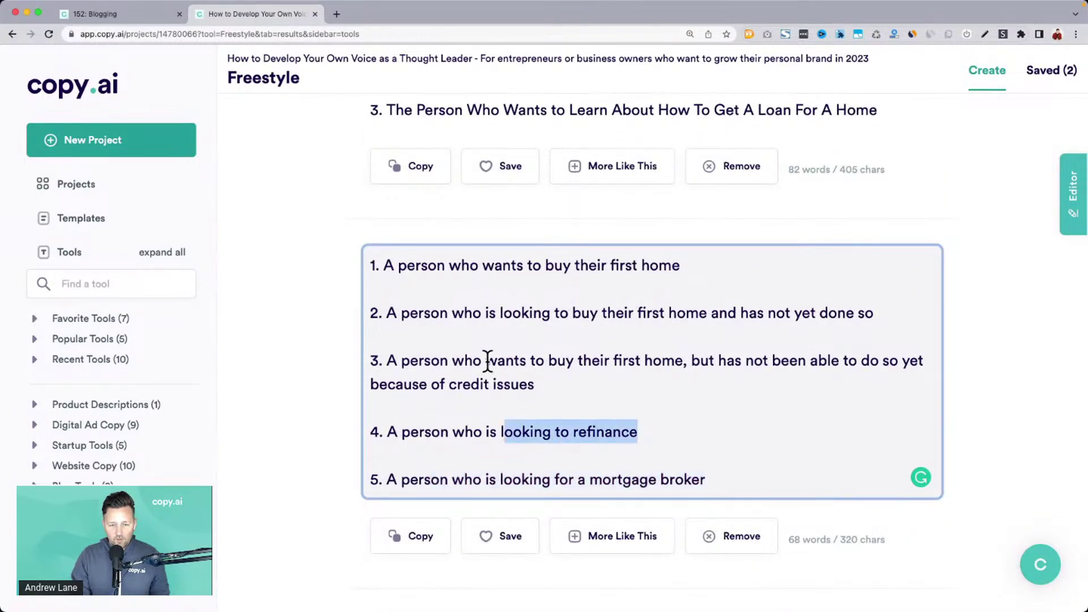
pyautogui.moveTo(451, 360); pyautogui.dragTo(648, 391)
pyautogui.scroll(-6, 648, 390)
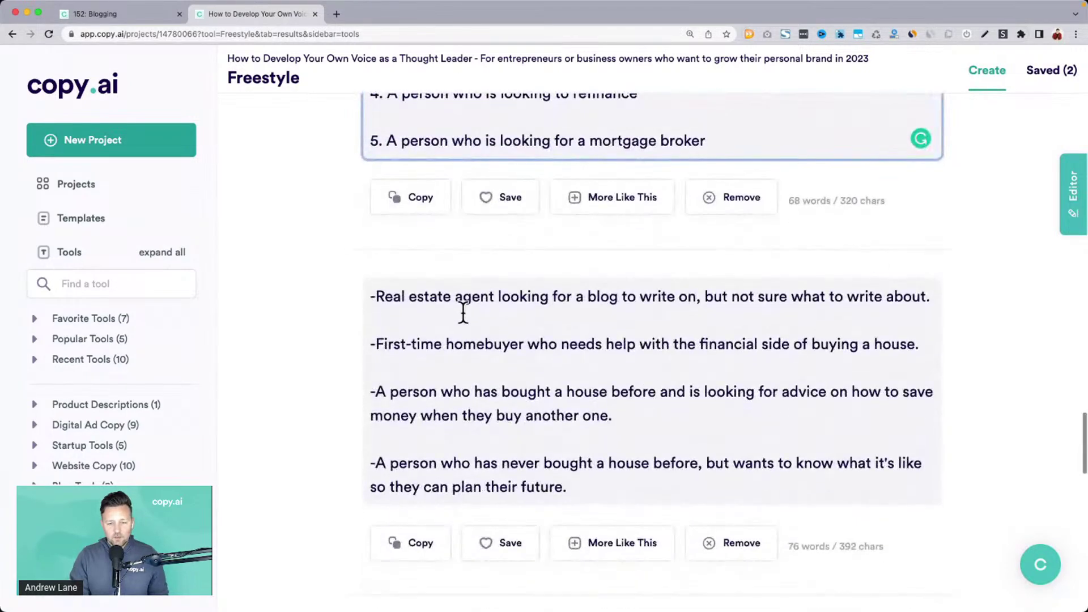
pyautogui.moveTo(383, 342); pyautogui.dragTo(709, 344)
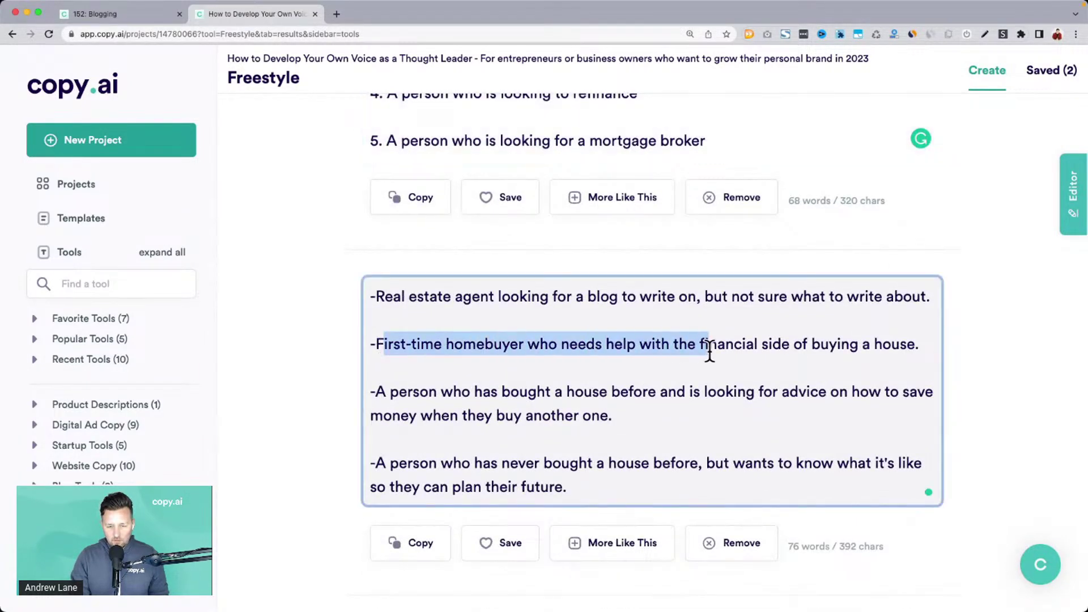
# Examine the final homebuyer persona list, focusing on the millennial, eco-conscious and credit-challenged homebuyers.
pyautogui.scroll(-10, 403, 391)
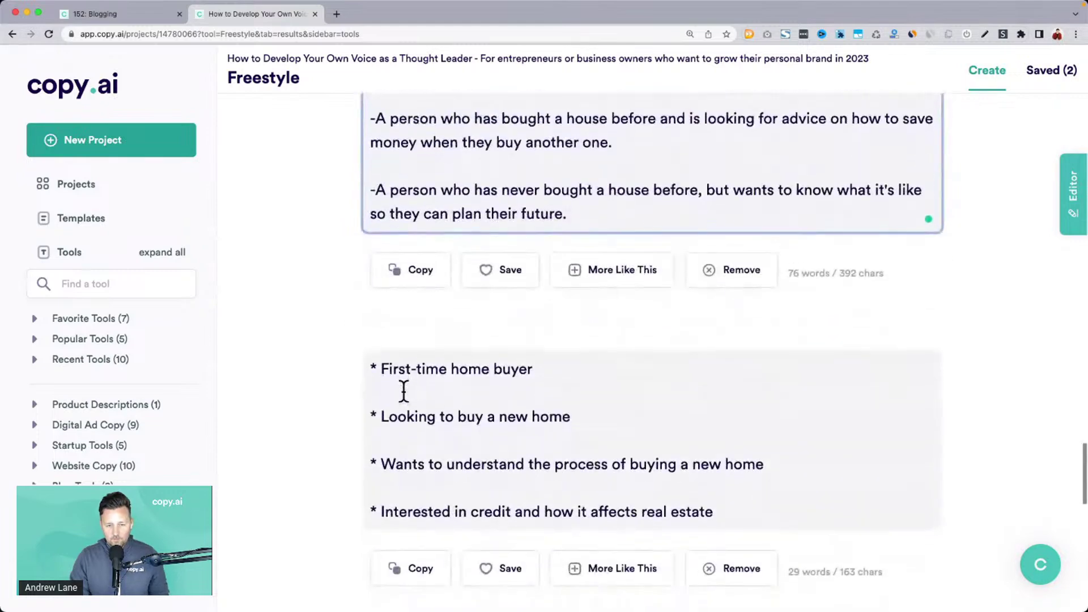
pyautogui.scroll(-5, 404, 392)
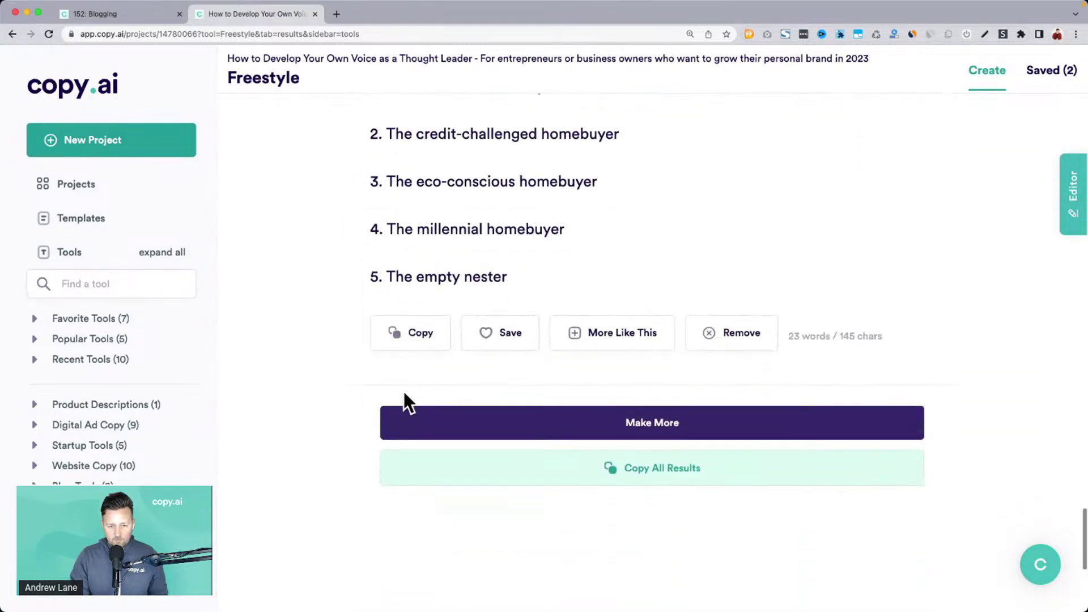
pyautogui.scroll(2, 403, 392)
pyautogui.moveTo(395, 342); pyautogui.dragTo(565, 343)
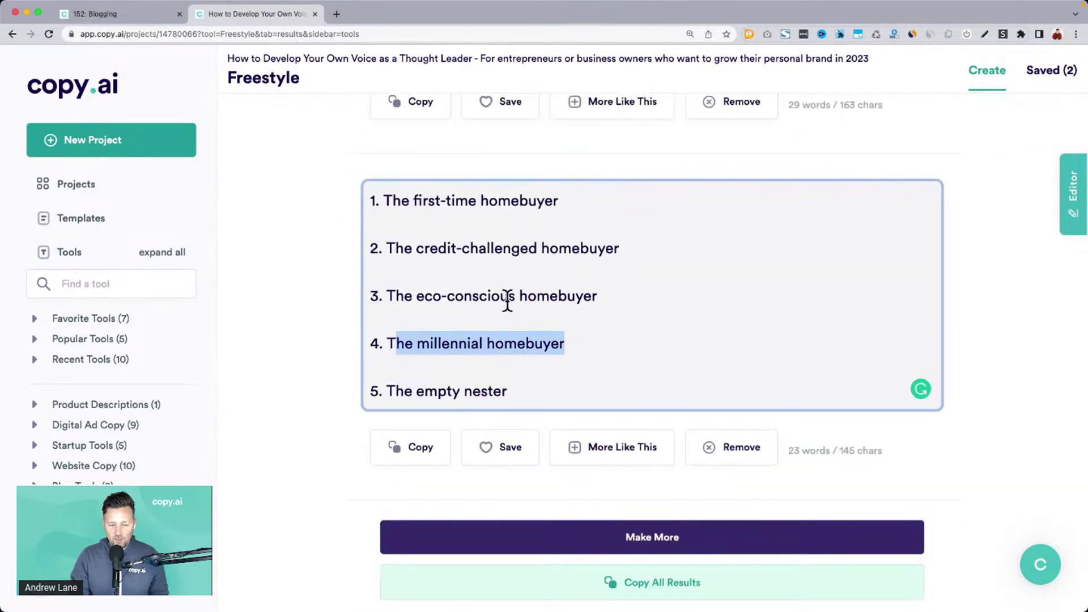
pyautogui.moveTo(395, 295); pyautogui.dragTo(690, 291)
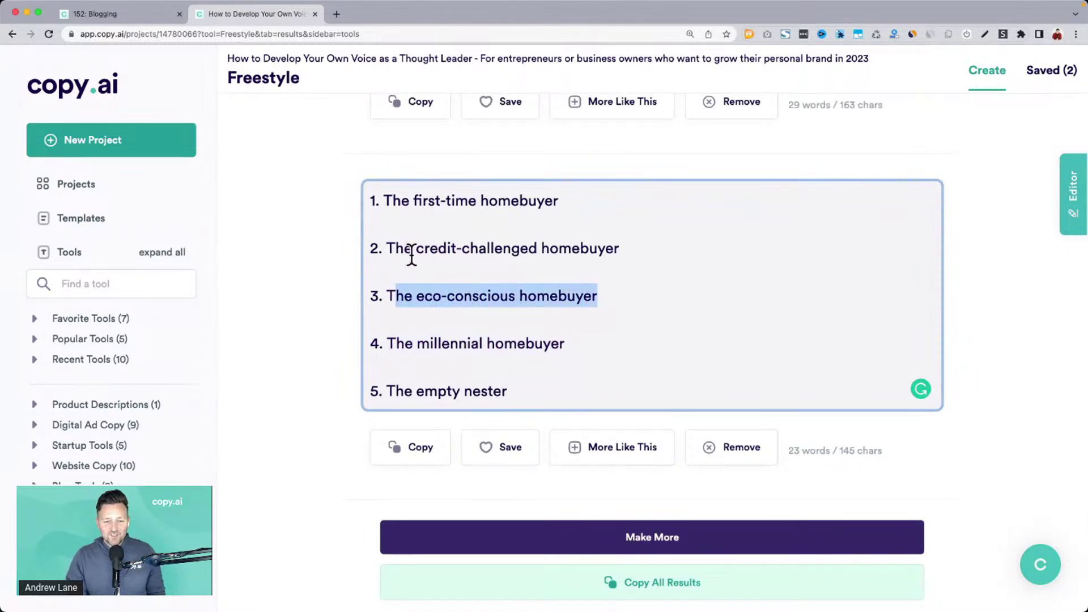
pyautogui.moveTo(396, 249); pyautogui.dragTo(601, 256)
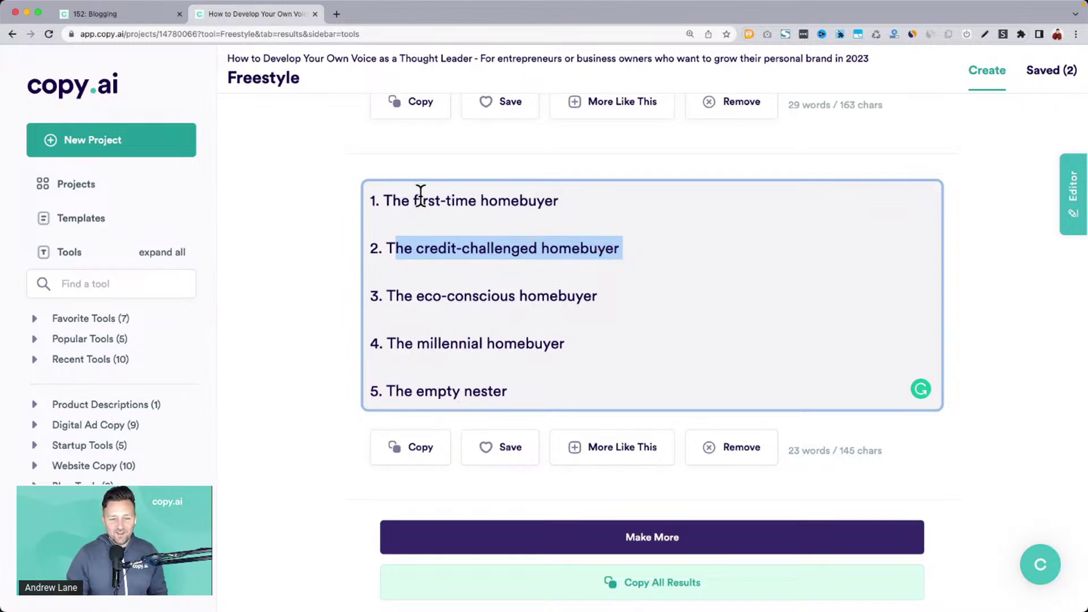
pyautogui.moveTo(424, 295); pyautogui.dragTo(658, 305)
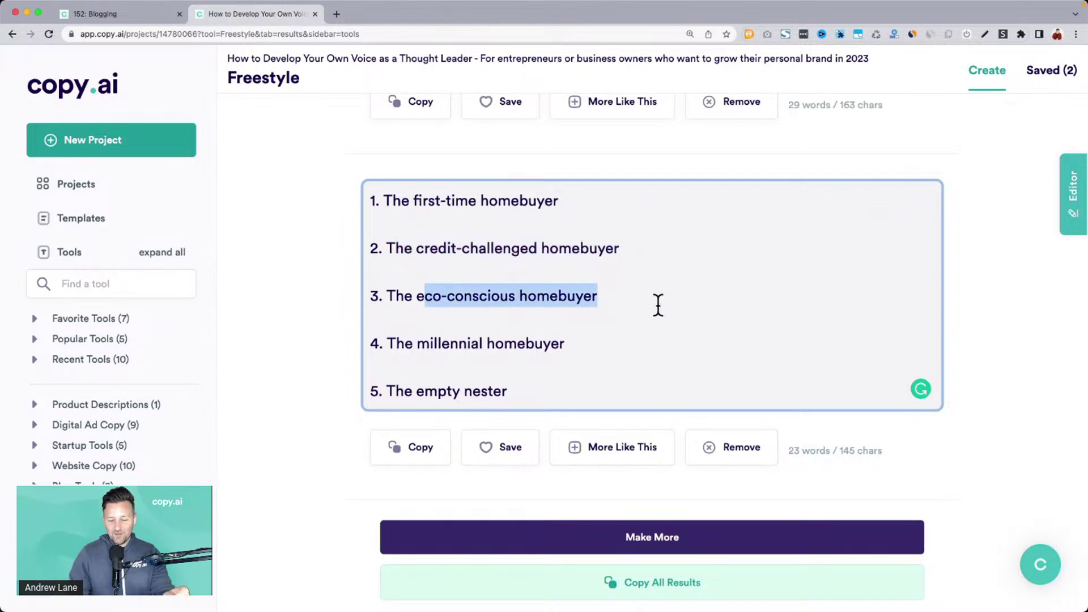
pyautogui.click(657, 305)
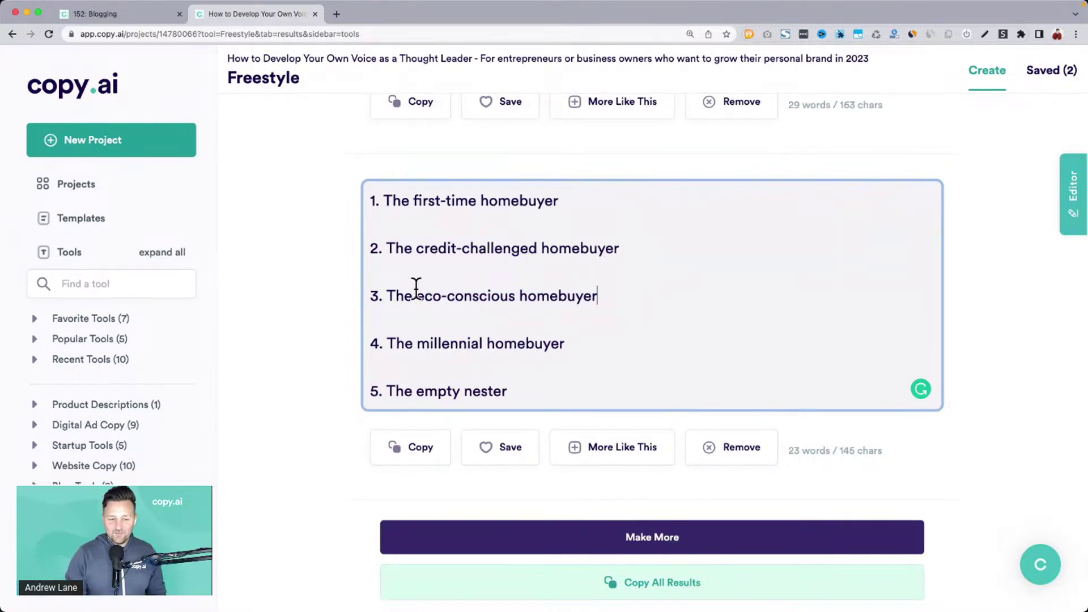
# Generate new customer personas from the reworded main points about first-home buyers looking for blogs.
pyautogui.scroll(20, 390, 335)
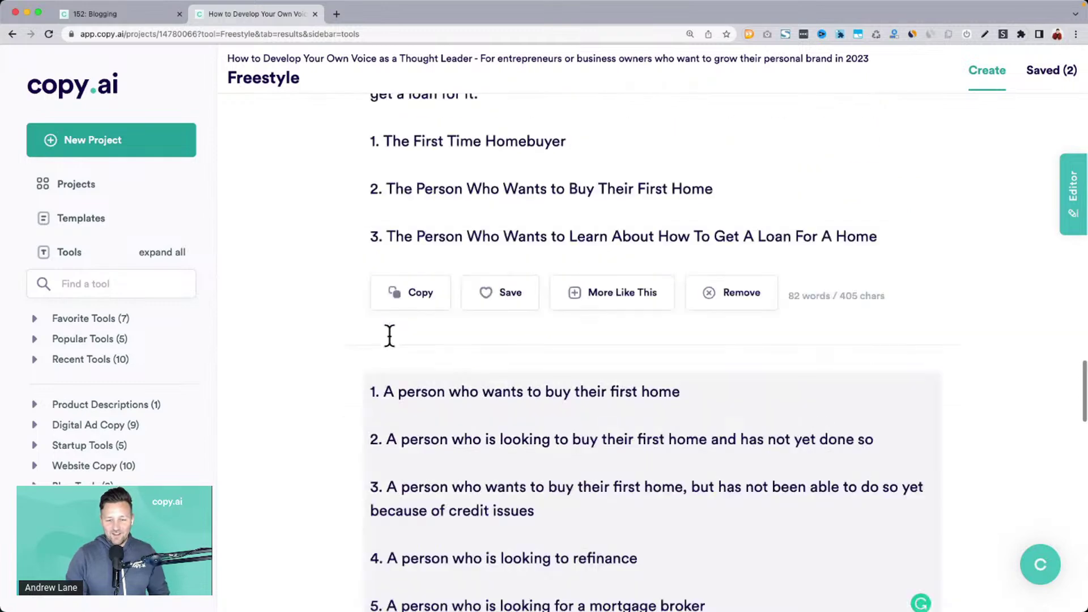
pyautogui.scroll(10, 390, 335)
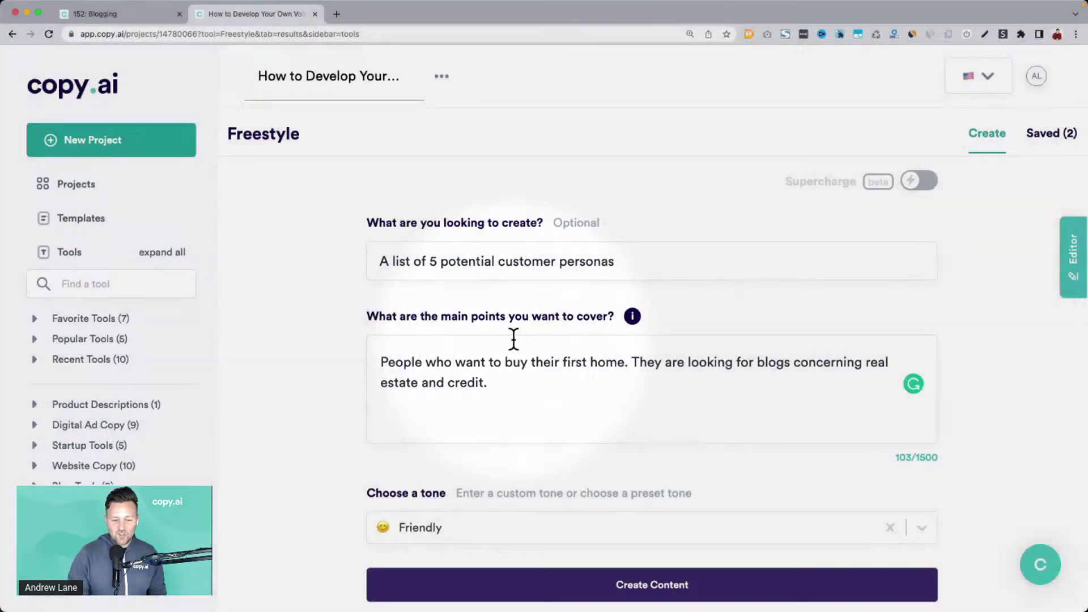
pyautogui.scroll(-2, 509, 442)
pyautogui.click(506, 540)
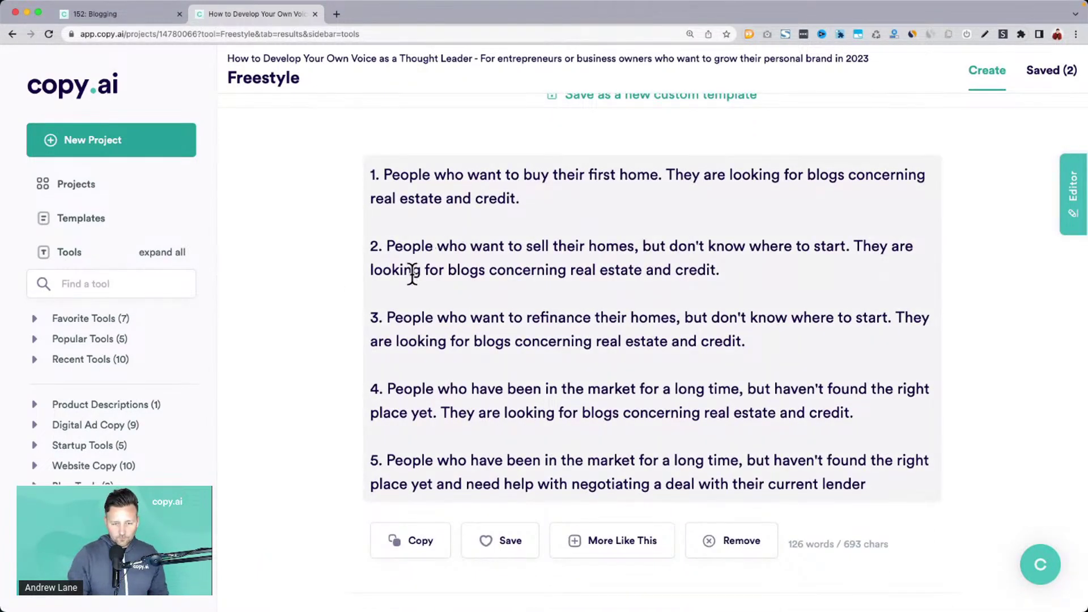
# Examine the new persona lists, focusing on refinancers, long-time market searchers and experienced homebuyers who lost a job, never bought or want to sell.
pyautogui.moveTo(400, 313); pyautogui.dragTo(641, 420)
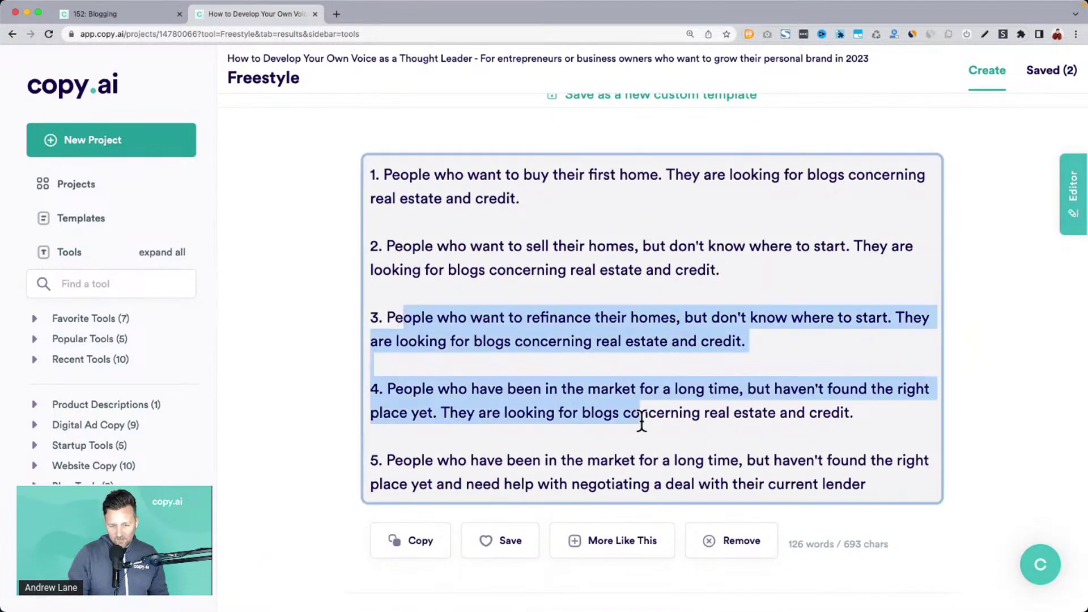
pyautogui.scroll(-5, 644, 419)
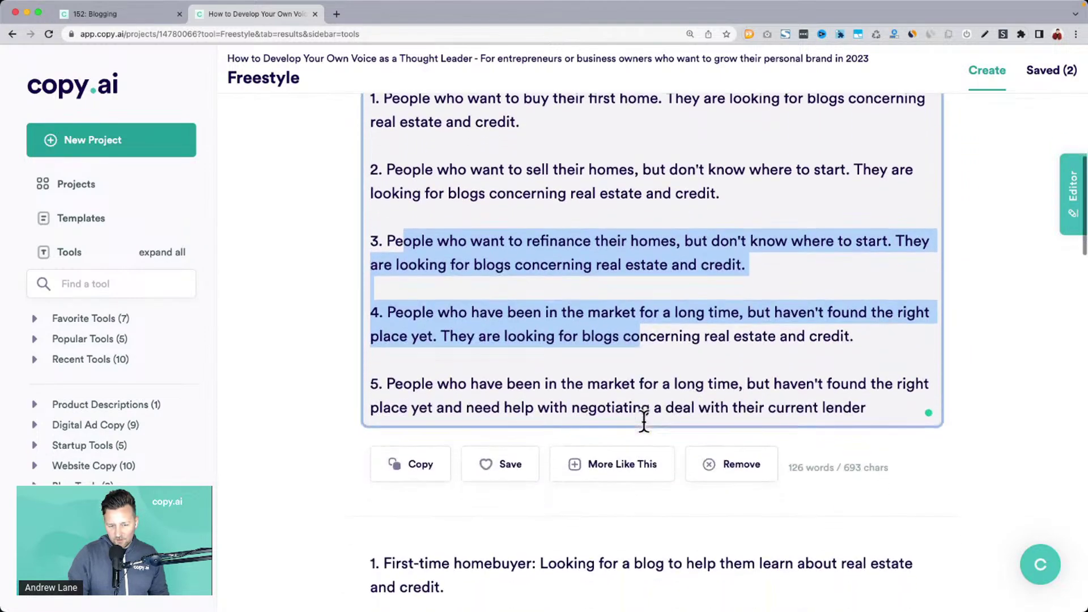
pyautogui.scroll(-4, 644, 420)
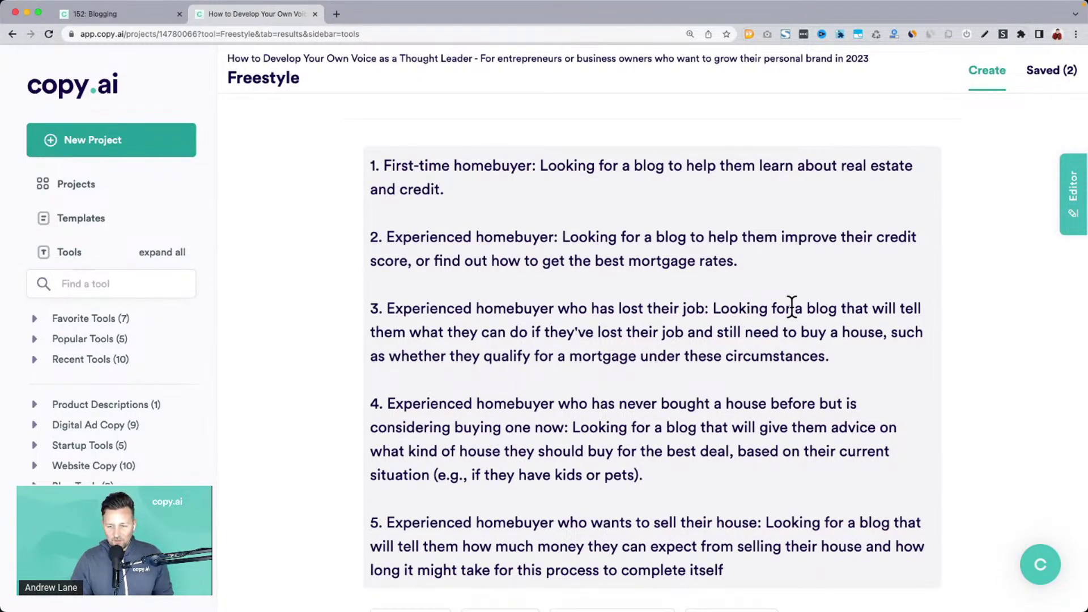
pyautogui.moveTo(713, 307); pyautogui.dragTo(868, 311)
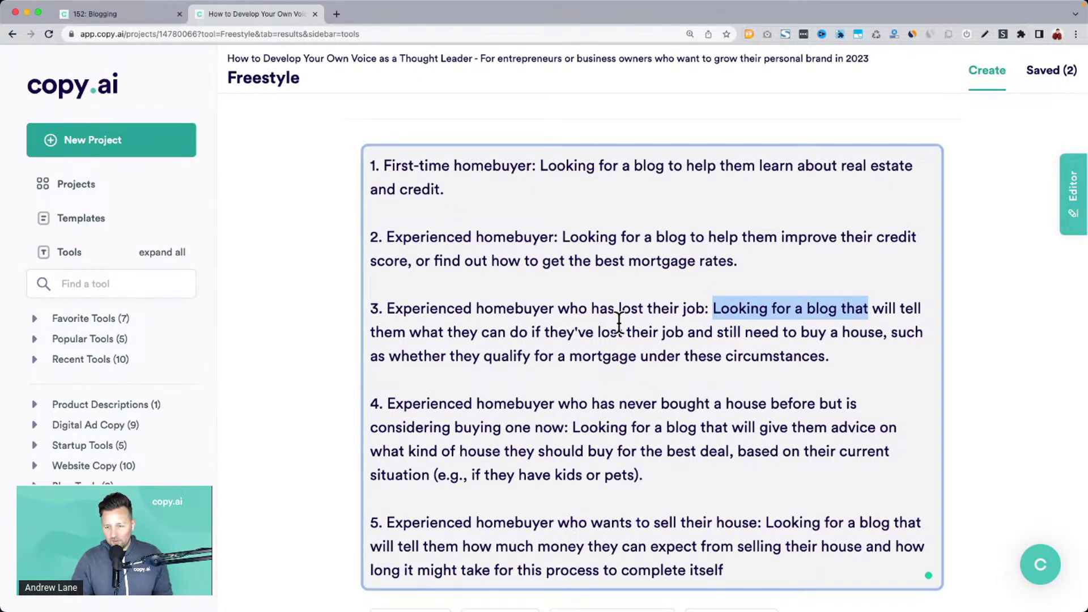
pyautogui.click(471, 328)
pyautogui.moveTo(471, 328); pyautogui.dragTo(575, 374)
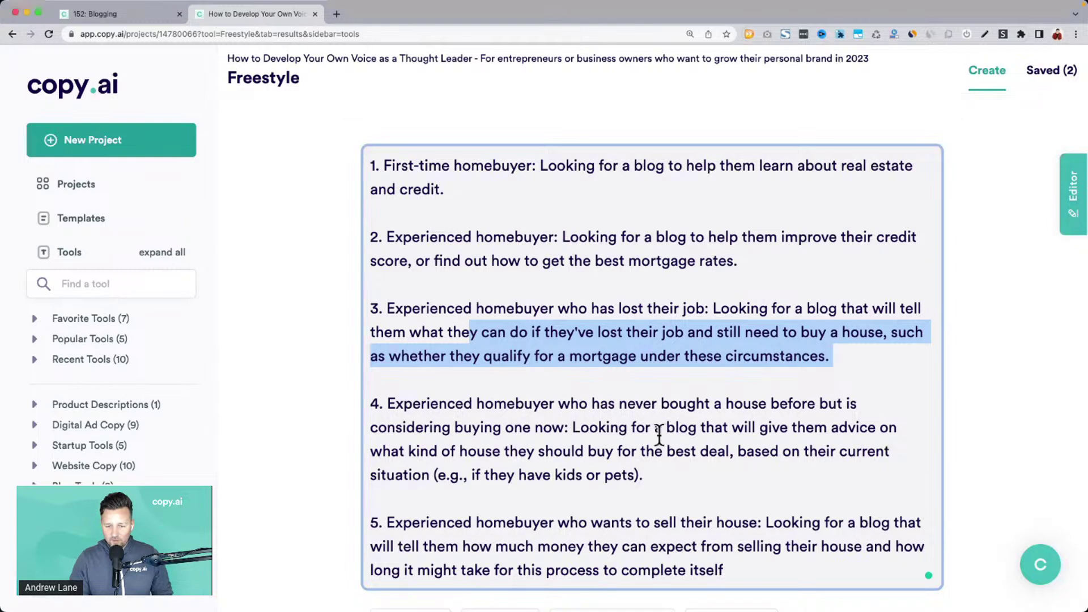
pyautogui.moveTo(400, 452); pyautogui.dragTo(760, 465)
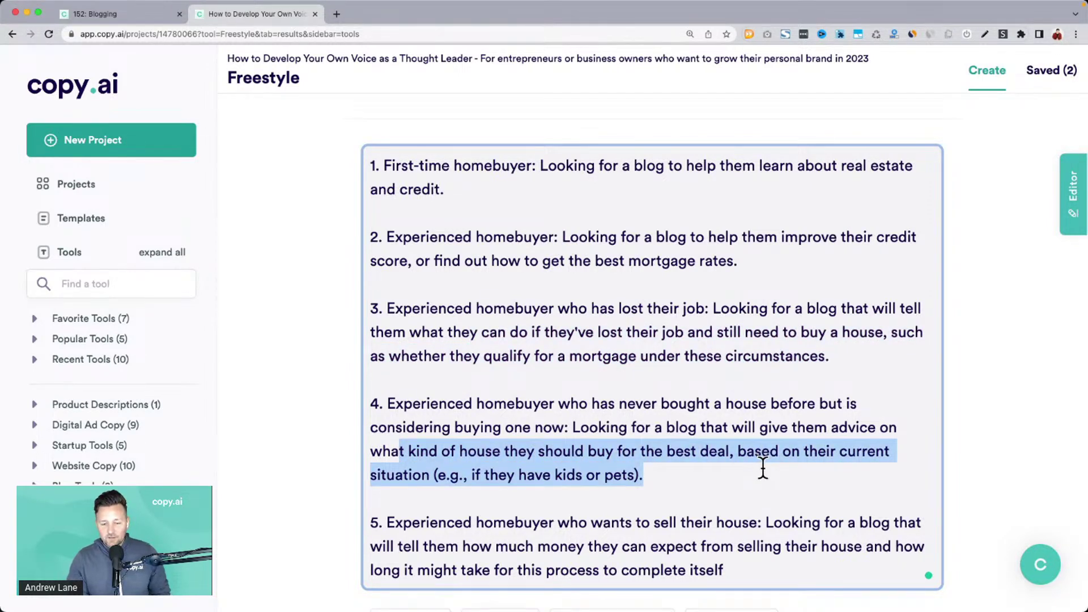
pyautogui.scroll(-2, 763, 467)
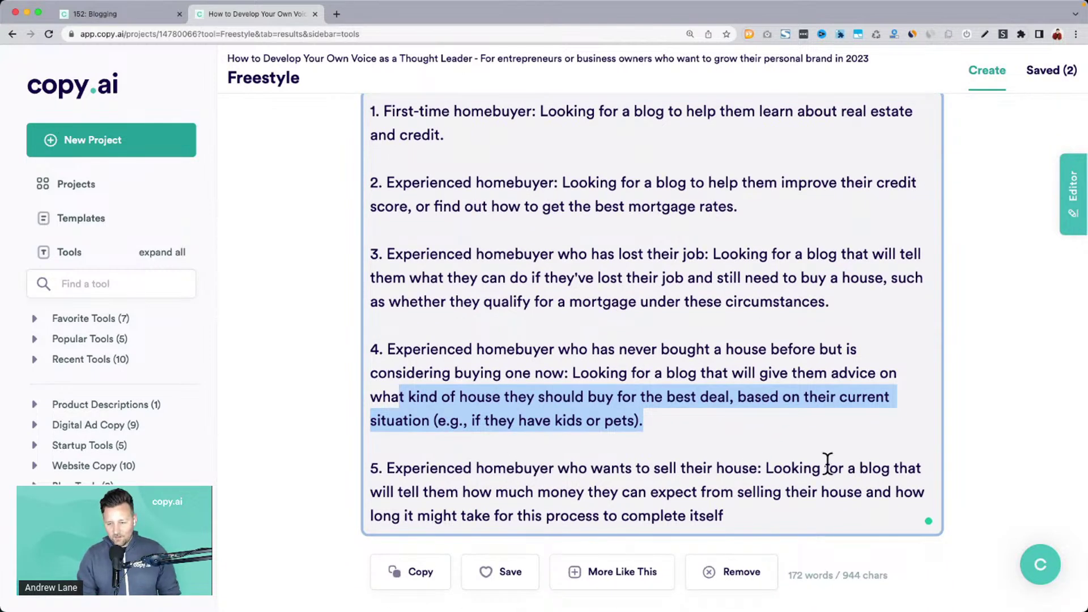
pyautogui.moveTo(517, 490); pyautogui.dragTo(762, 512)
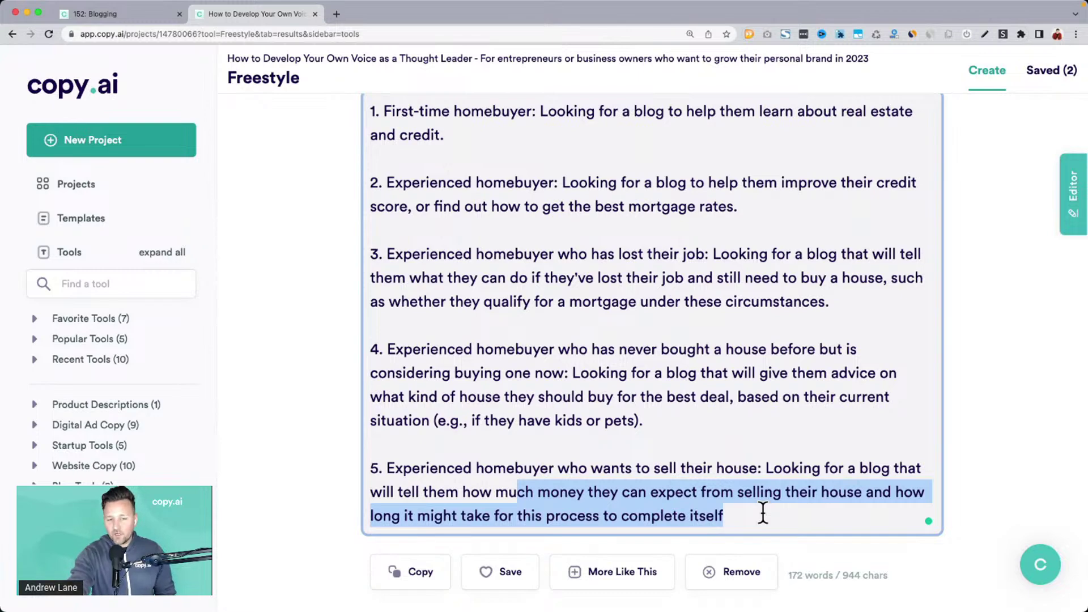
pyautogui.scroll(1, 537, 243)
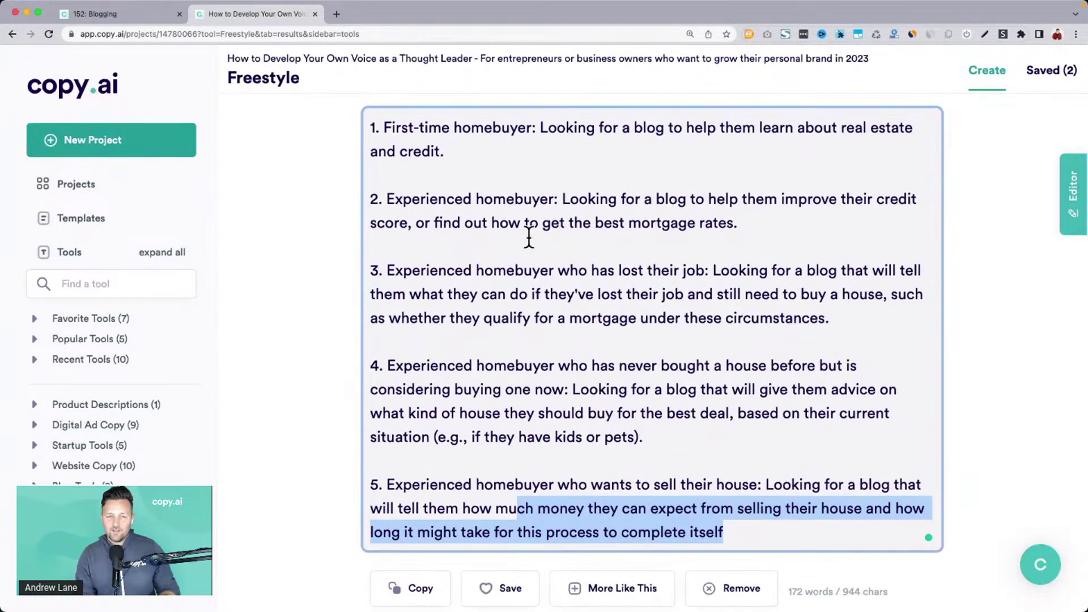
# Examine the remaining persona results, focusing on the description of what first-home buyers are worried about.
pyautogui.scroll(-10, 528, 234)
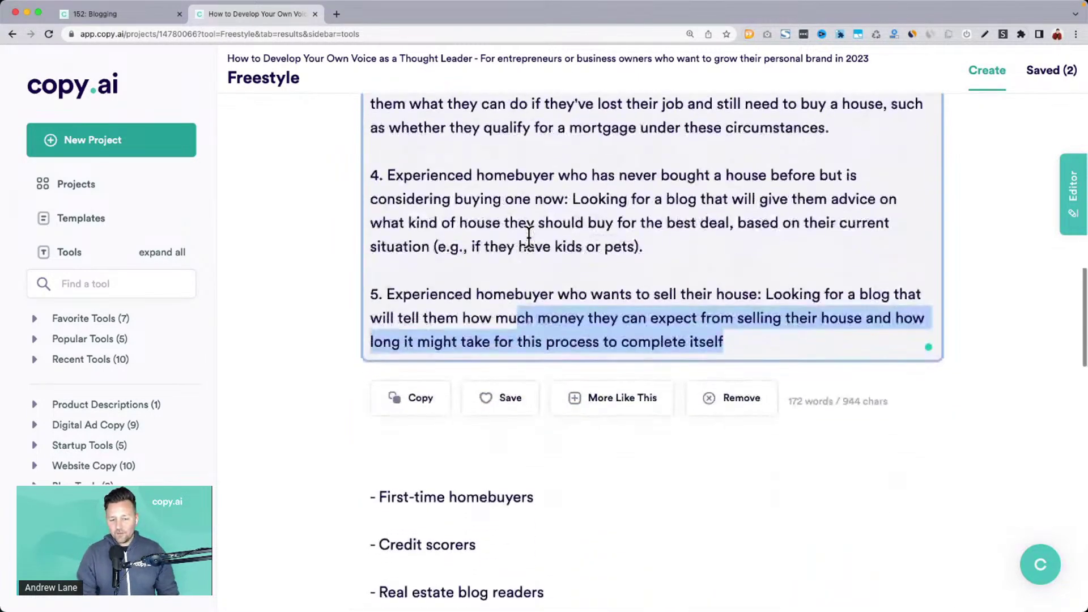
pyautogui.scroll(-5, 528, 237)
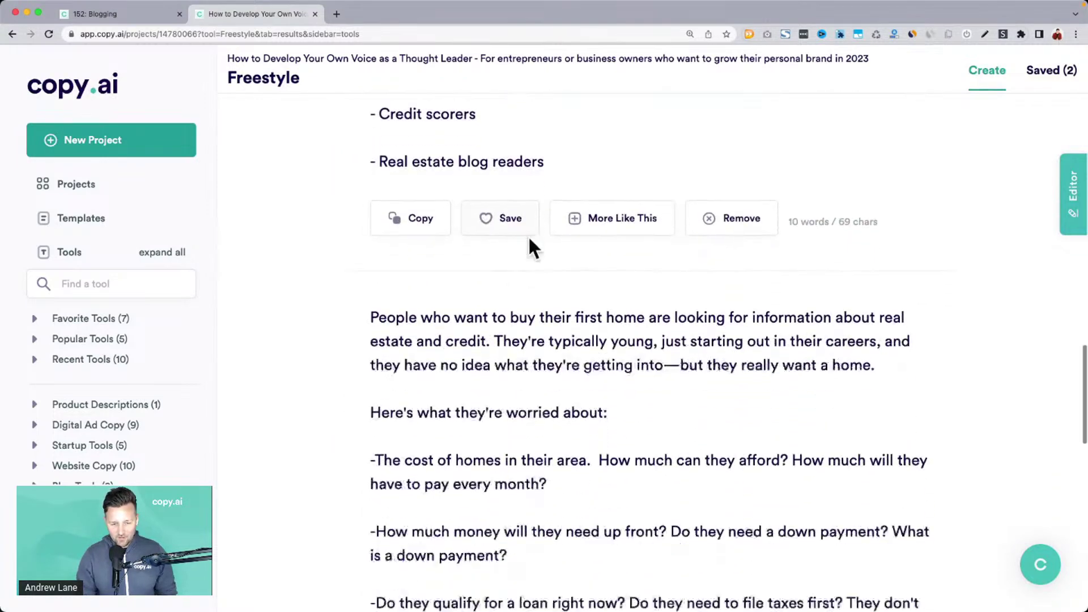
pyautogui.scroll(-1, 528, 237)
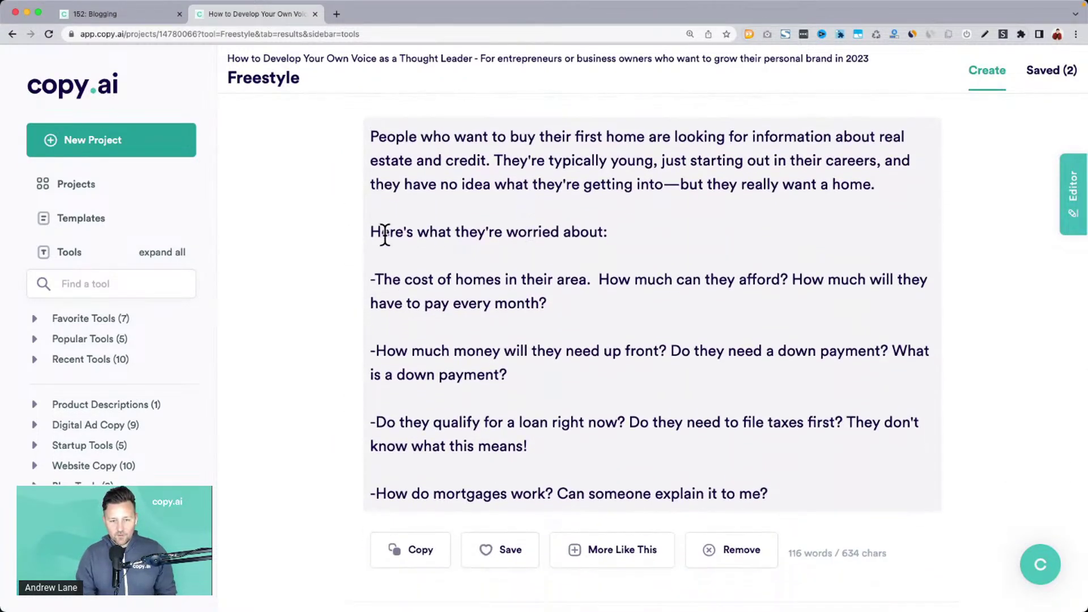
pyautogui.moveTo(381, 233); pyautogui.dragTo(835, 488)
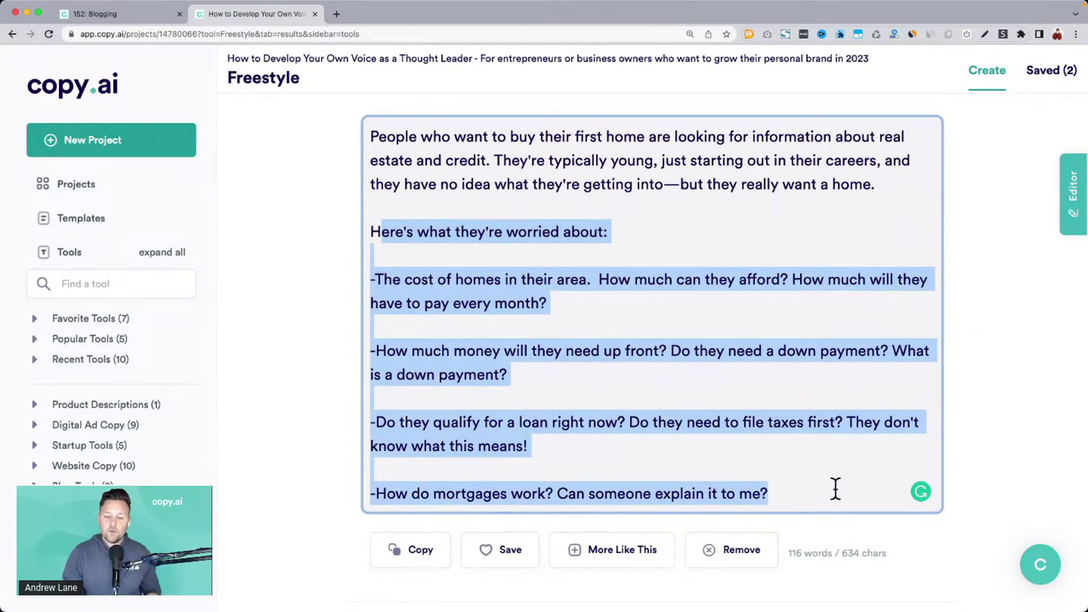
pyautogui.scroll(-6, 836, 489)
# Change the content request to "A list of 10 questions my customer is asking themselves right now".
pyautogui.scroll(14, 834, 496)
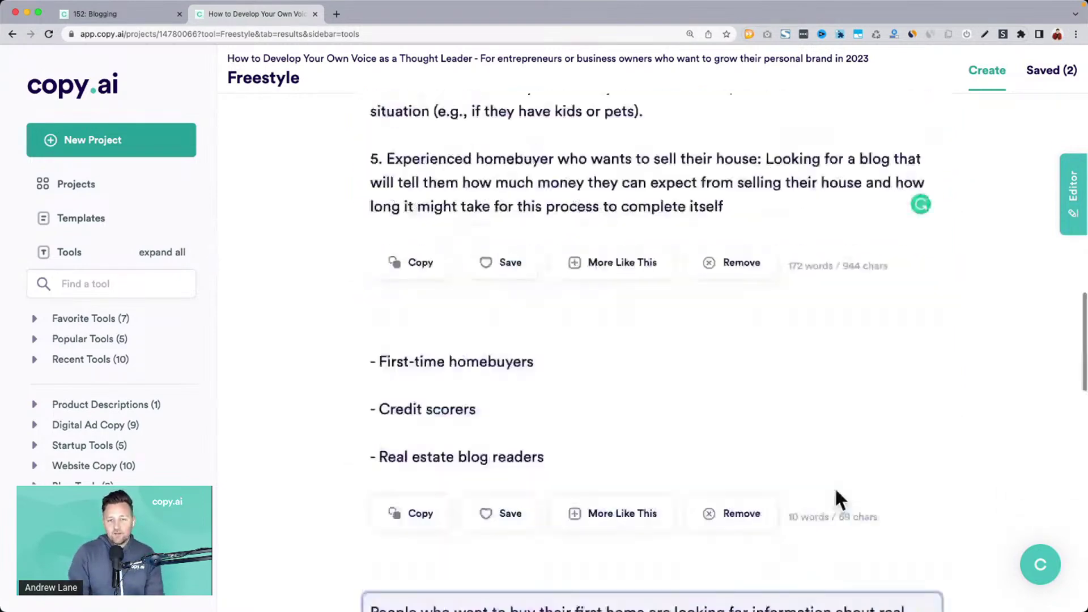
pyautogui.scroll(15, 835, 492)
pyautogui.tripleClick(423, 250)
pyautogui.write('A list of 10 questions')
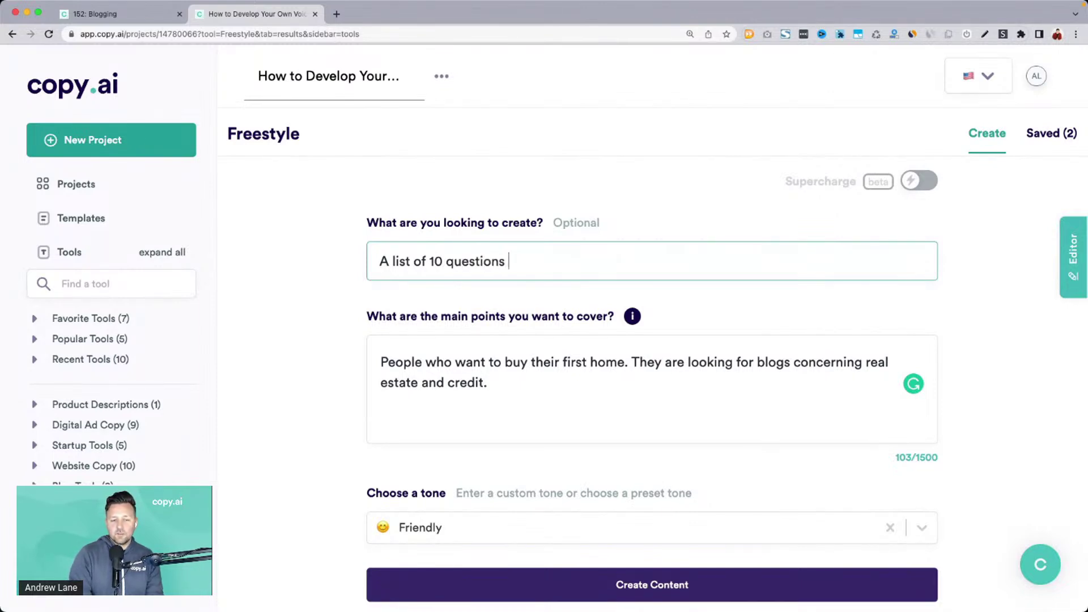
pyautogui.write('tomer is asking themselves right now')
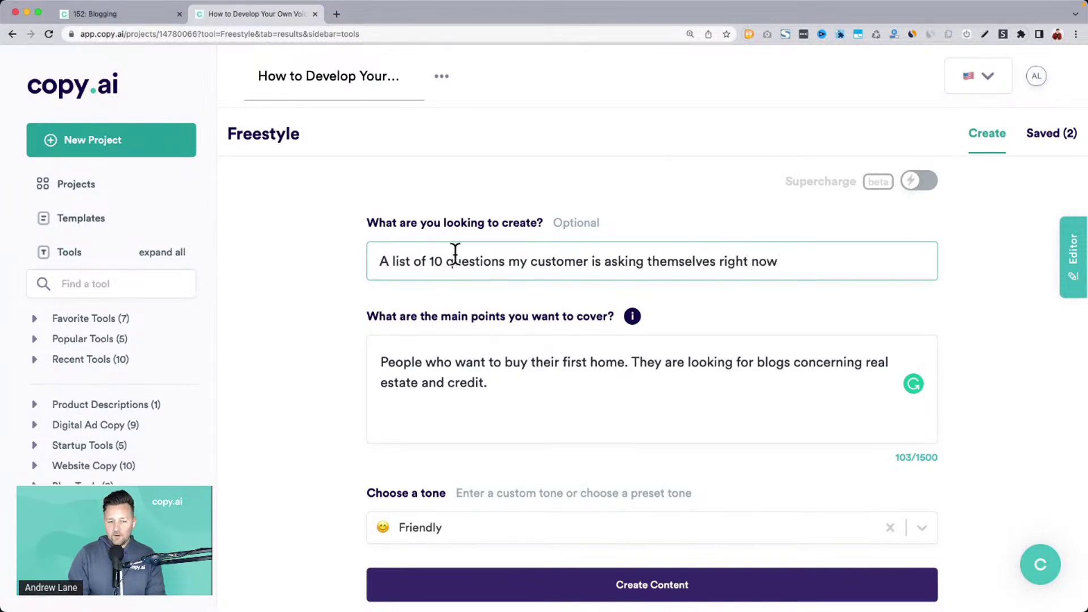
# Replace "blogs" with "help" in the second sentence of the main points and generate the customer question lists.
pyautogui.click(488, 385)
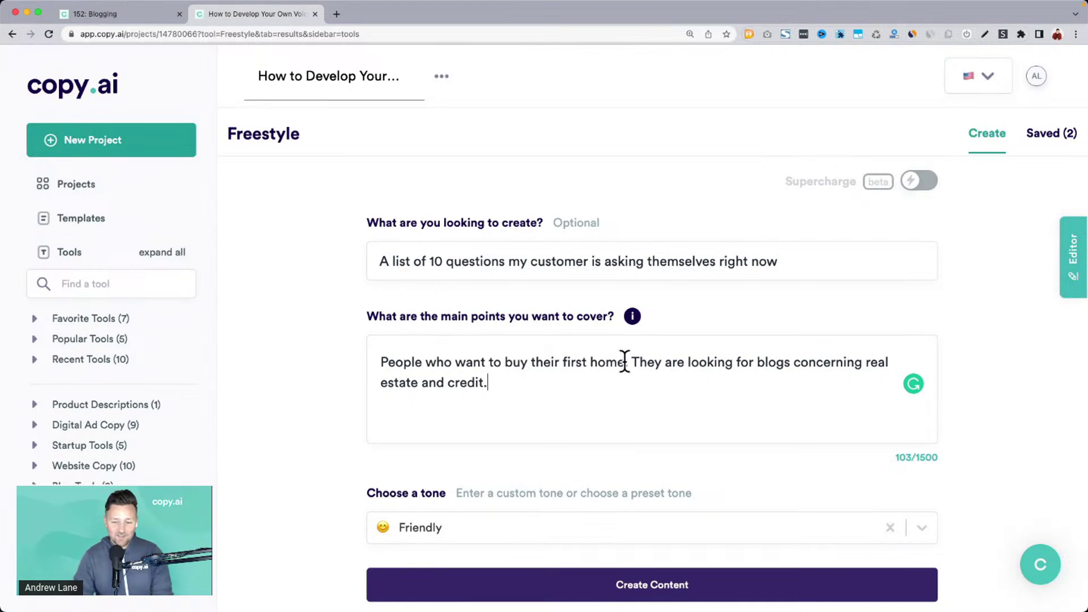
pyautogui.moveTo(632, 362); pyautogui.dragTo(490, 383)
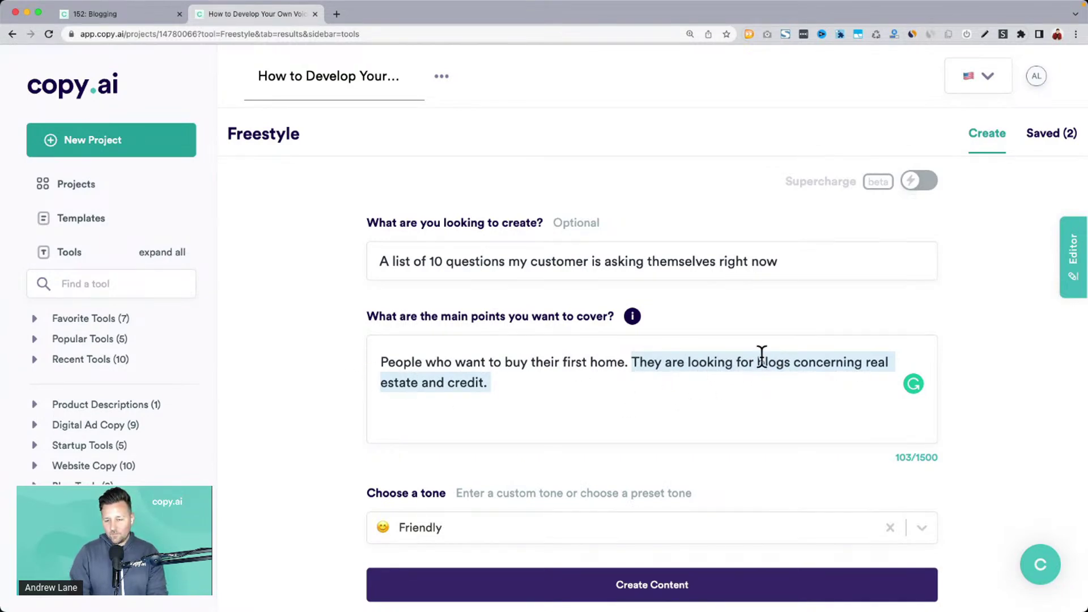
pyautogui.click(873, 316)
pyautogui.doubleClick(775, 362)
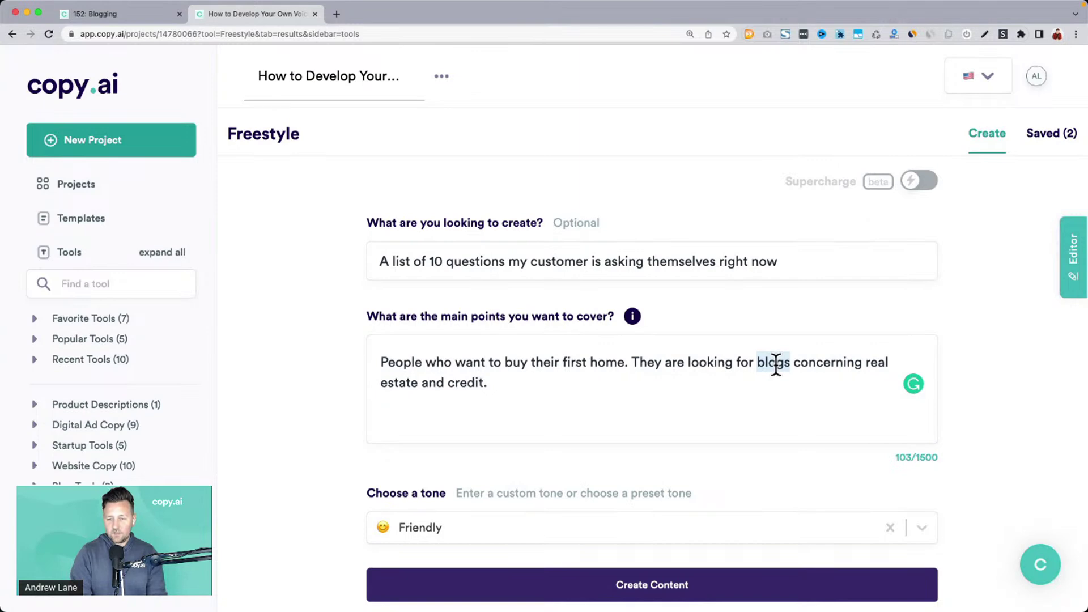
pyautogui.write('help')
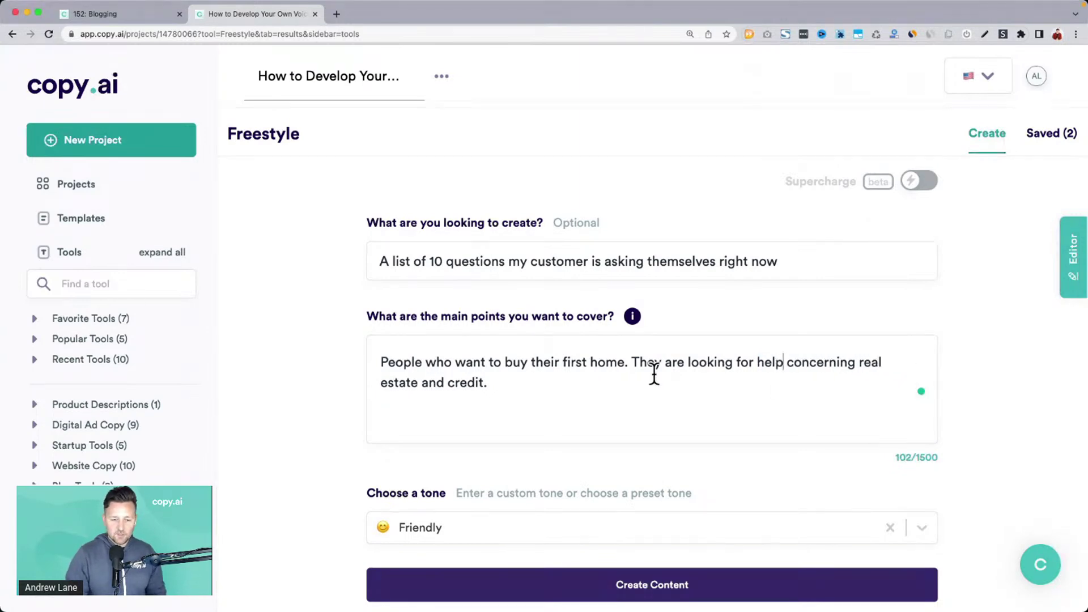
pyautogui.scroll(-3, 338, 379)
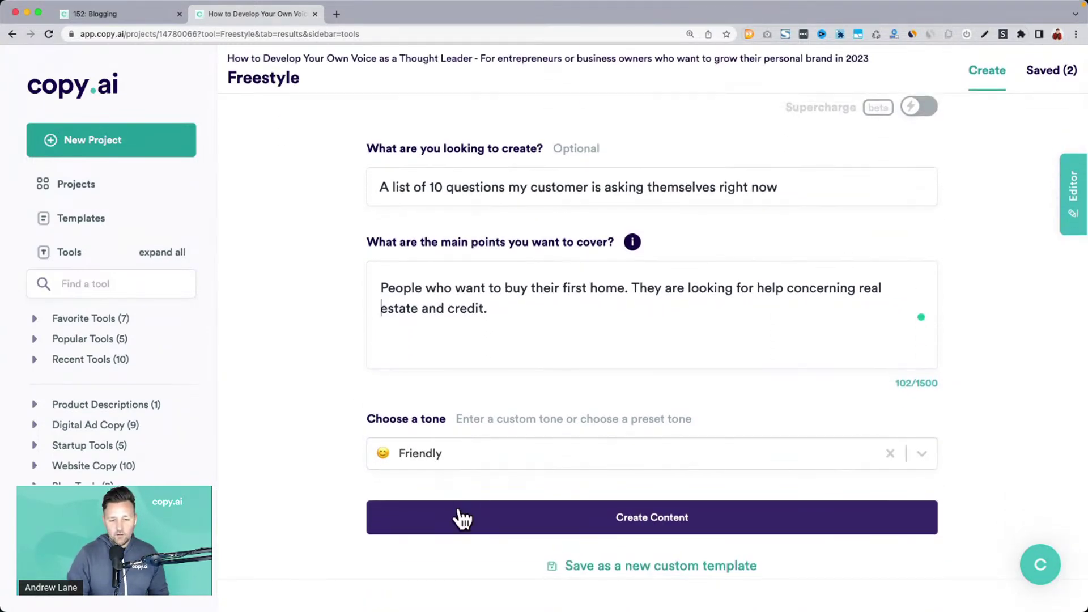
pyautogui.click(461, 518)
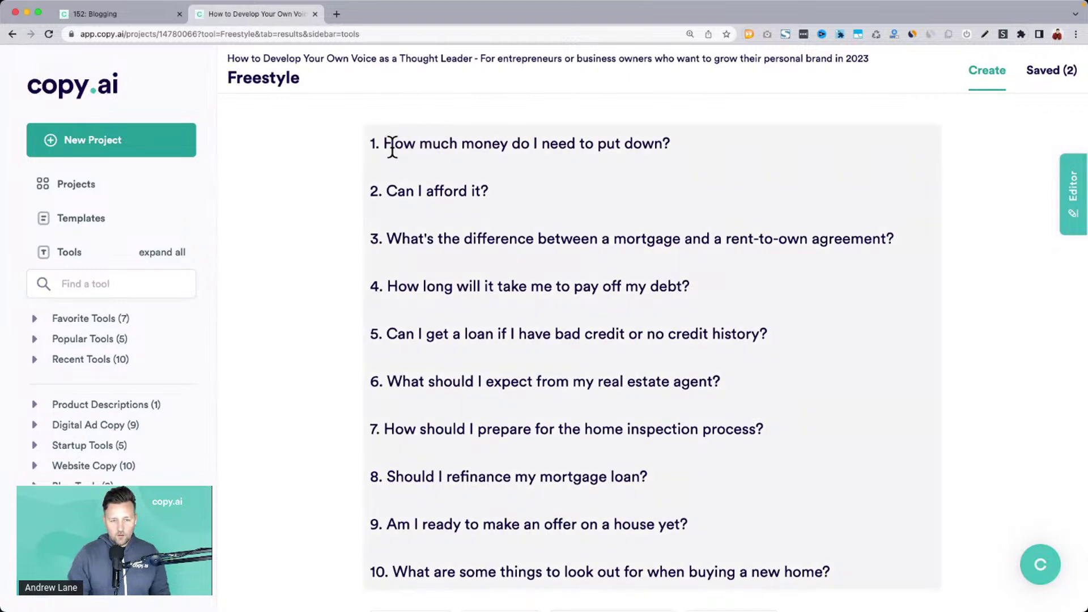
# Examine the first generated question lists, focusing on loan pre-approval, credit score impact and finding the right lender.
pyautogui.moveTo(382, 143); pyautogui.dragTo(866, 585)
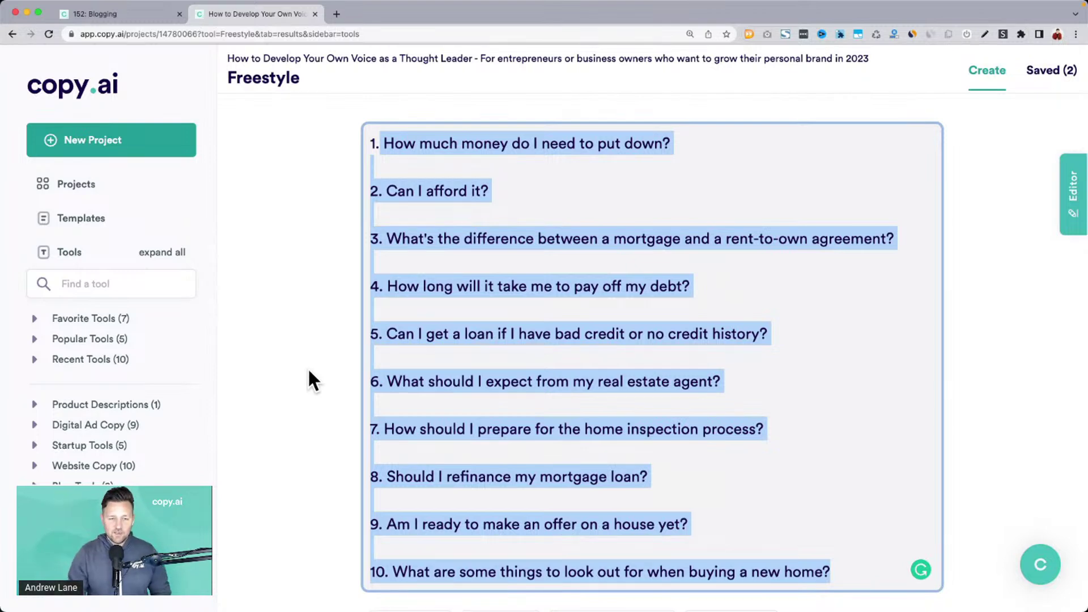
pyautogui.click(314, 336)
pyautogui.scroll(-4, 315, 336)
pyautogui.scroll(-8, 316, 343)
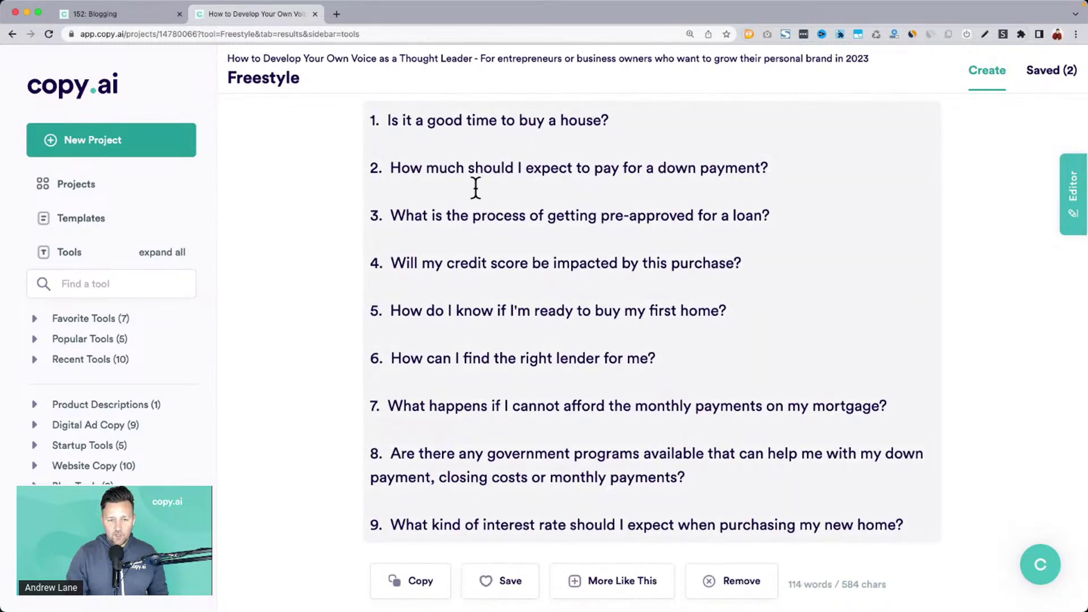
pyautogui.moveTo(446, 216); pyautogui.dragTo(687, 218)
pyautogui.moveTo(421, 264); pyautogui.dragTo(766, 263)
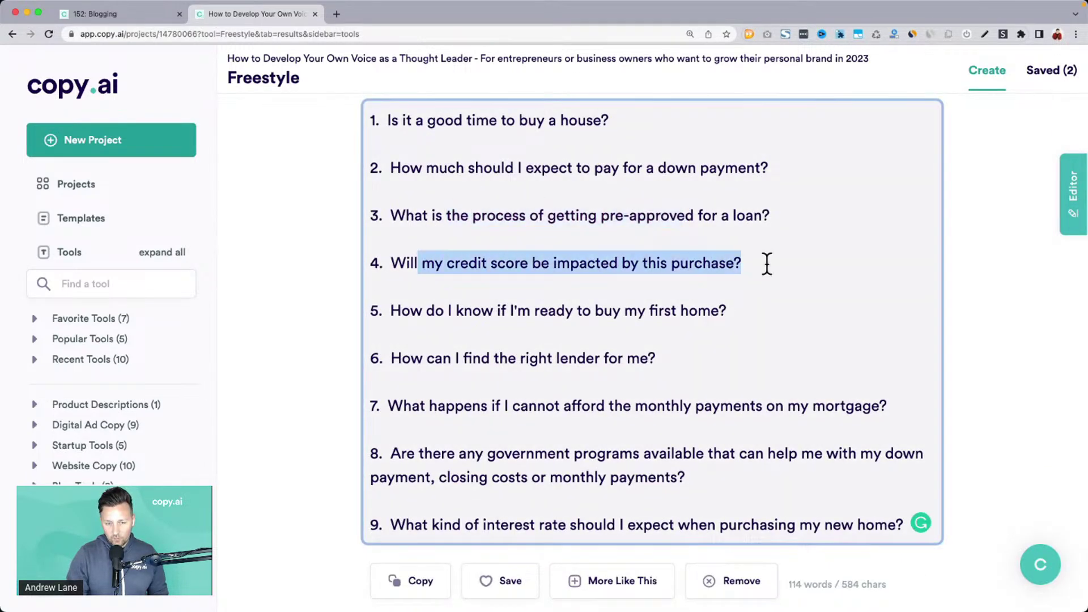
pyautogui.moveTo(403, 358); pyautogui.dragTo(696, 360)
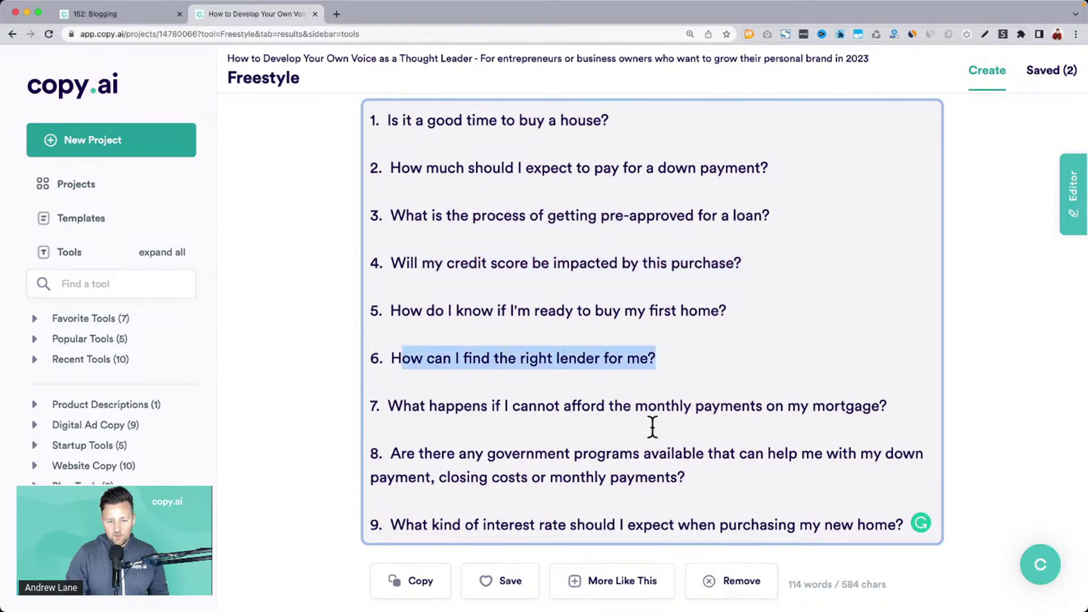
pyautogui.moveTo(393, 215); pyautogui.dragTo(796, 222)
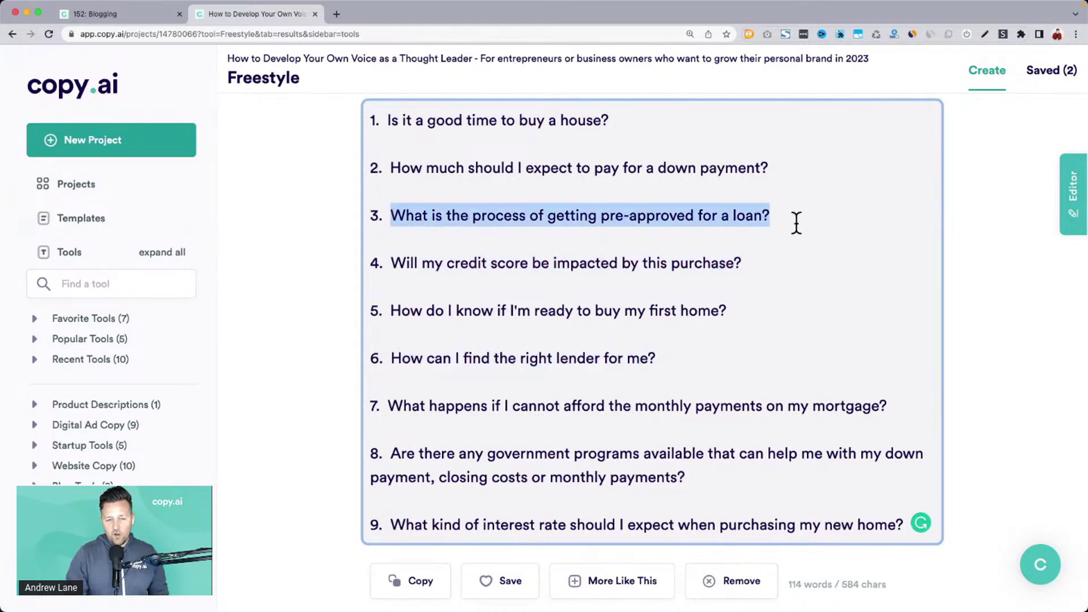
# Examine the further question lists, focusing on getting a good credit score and buying a house without a down payment.
pyautogui.click(319, 359)
pyautogui.scroll(-9, 318, 358)
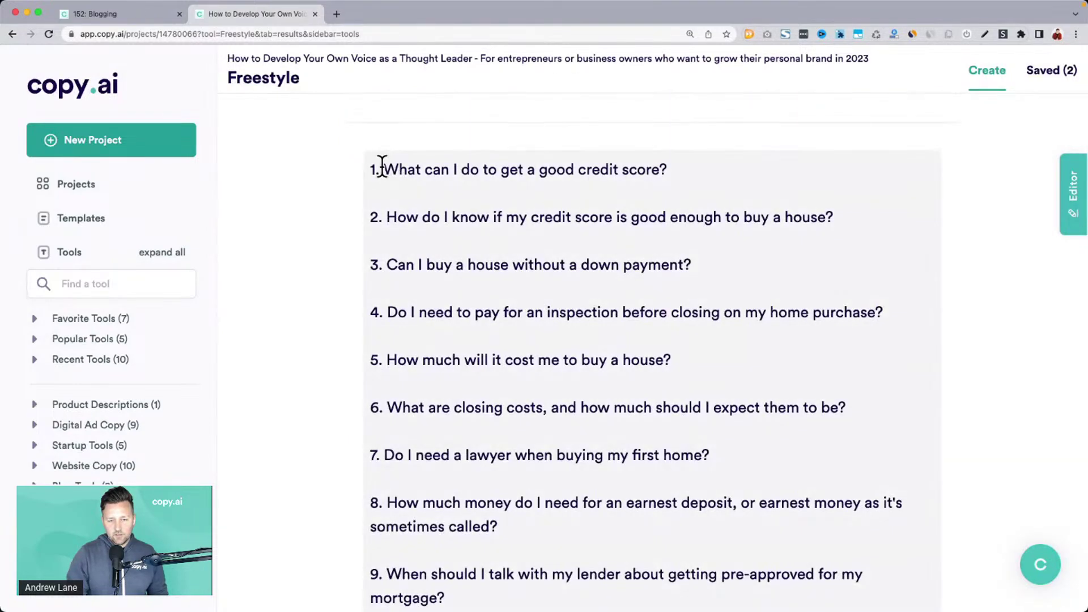
pyautogui.moveTo(383, 167); pyautogui.dragTo(721, 168)
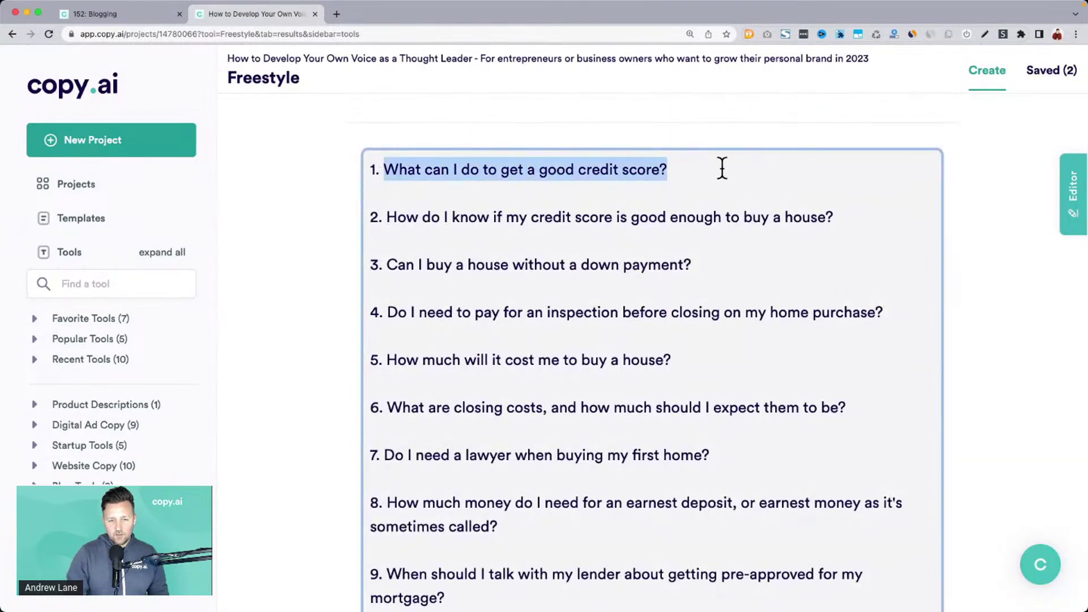
pyautogui.moveTo(387, 264); pyautogui.dragTo(729, 265)
pyautogui.scroll(-10, 728, 265)
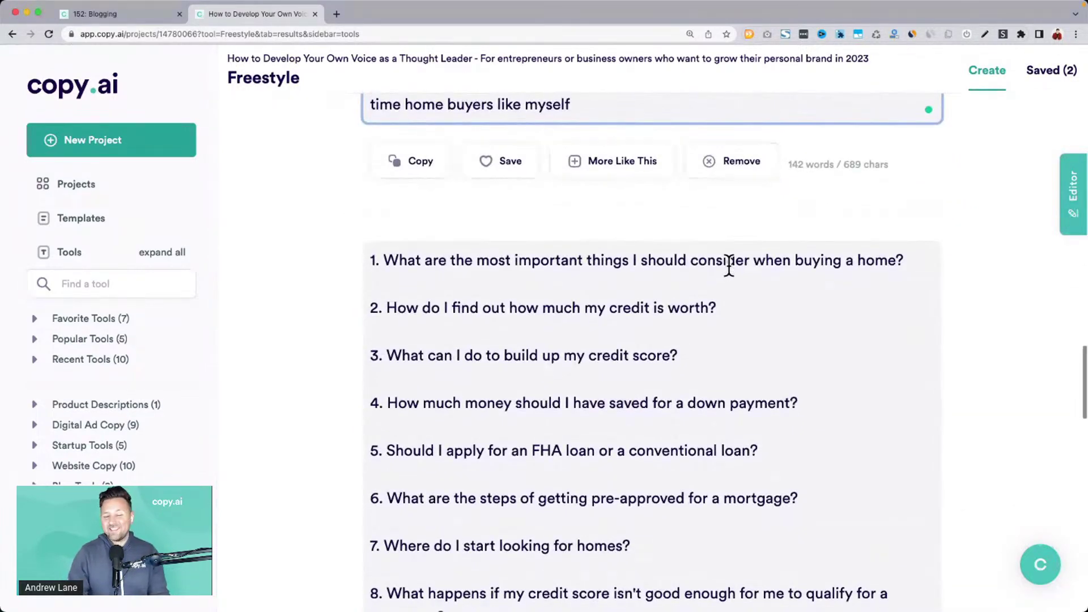
pyautogui.scroll(20, 729, 266)
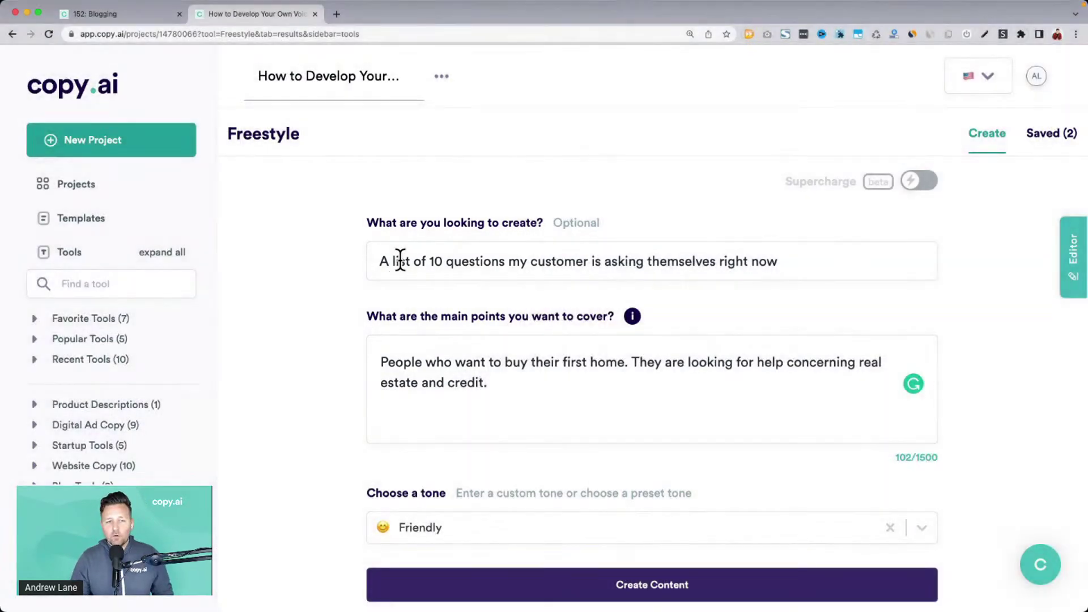
# Switch to the Copy.ai Helpful Tips document, widen its window and open the Input Commands page under How to Use The Templates & Freestyle Tool.
pyautogui.hotkey('ctrl', 'Up')
pyautogui.click(982, 227)
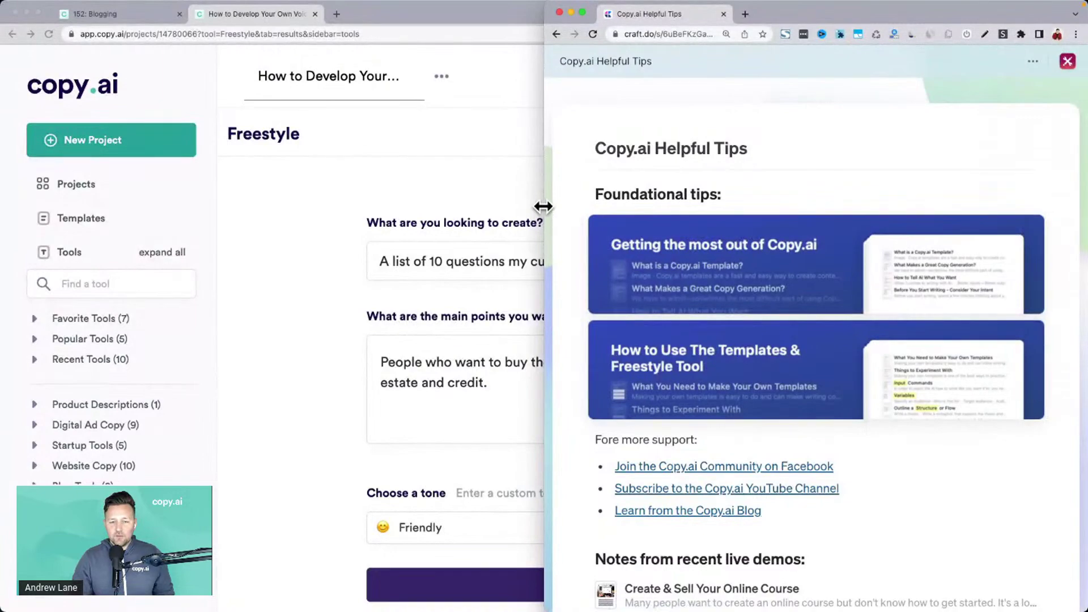
pyautogui.moveTo(542, 207); pyautogui.dragTo(178, 223)
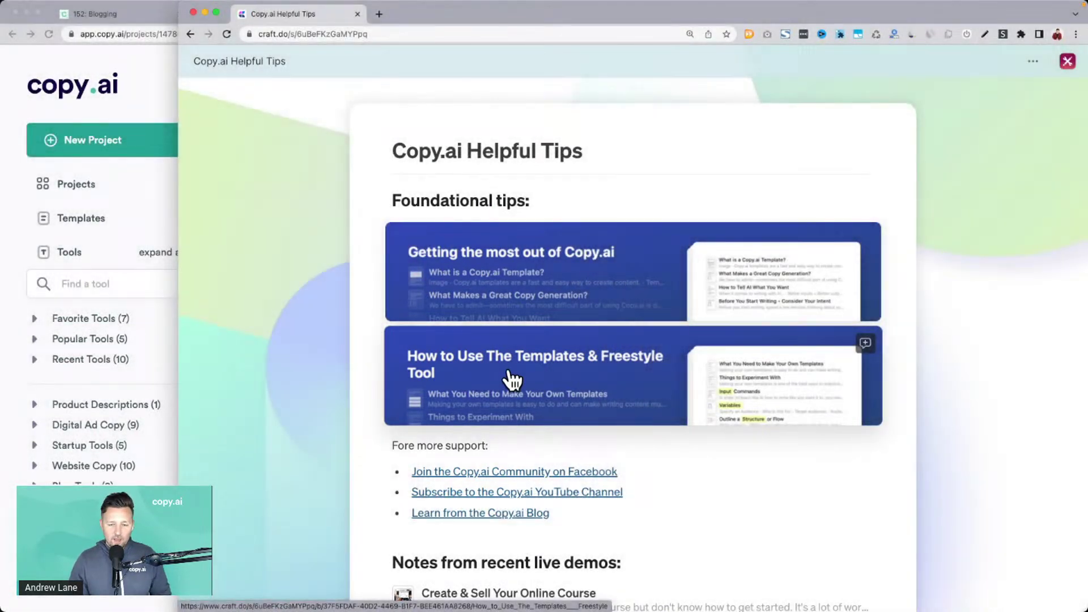
pyautogui.click(512, 379)
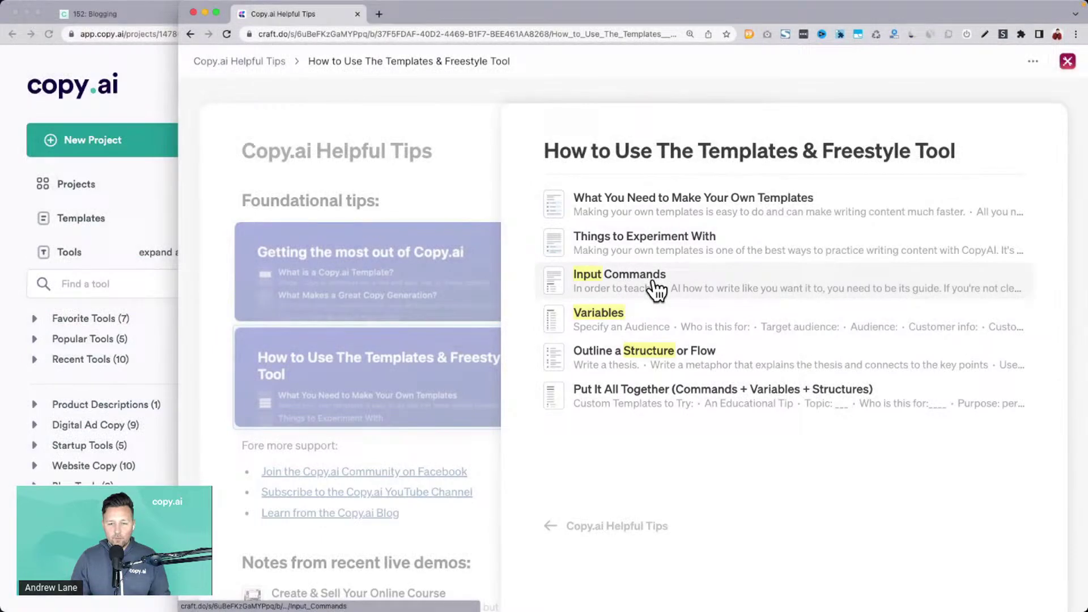
pyautogui.click(653, 283)
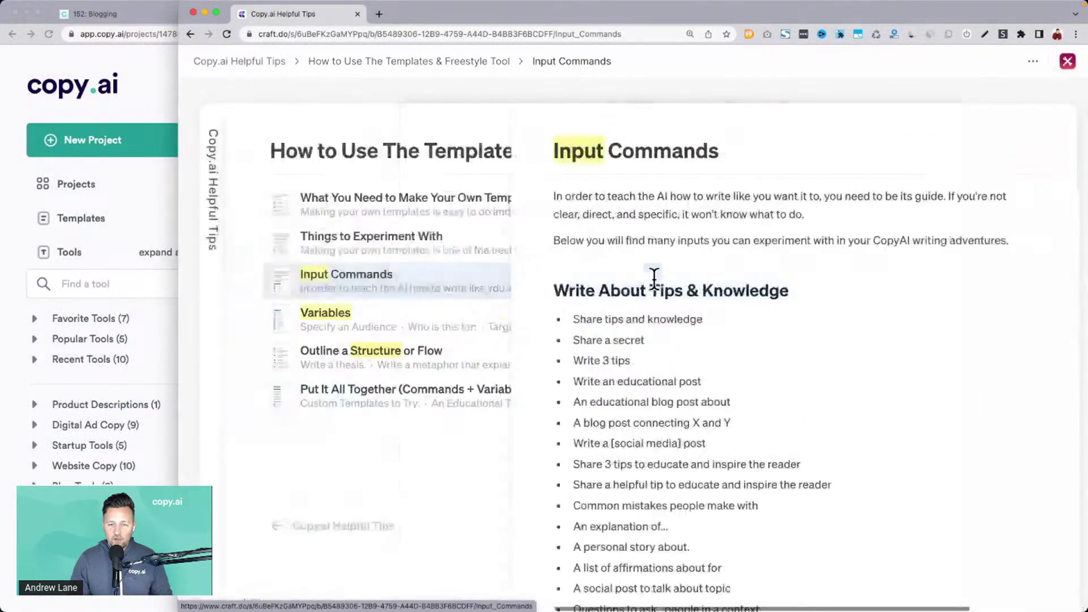
# Search the Input Commands page for "questions" and step through the matches to "A list of questions my ideal customer may be asking themself".
pyautogui.scroll(-3, 652, 293)
pyautogui.scroll(-3, 652, 293)
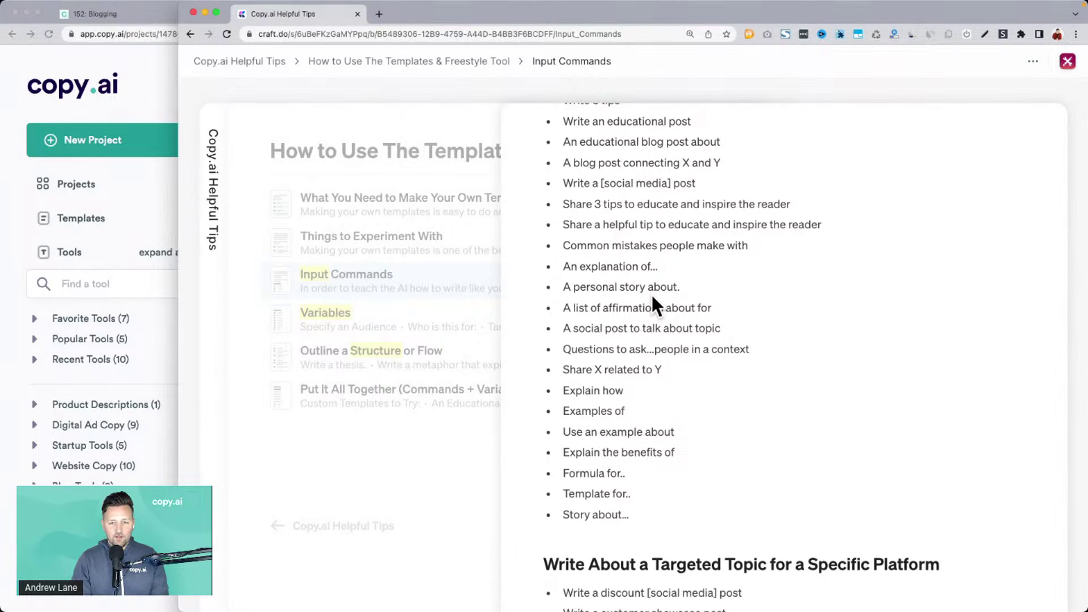
pyautogui.press('super+f')
pyautogui.write('con')
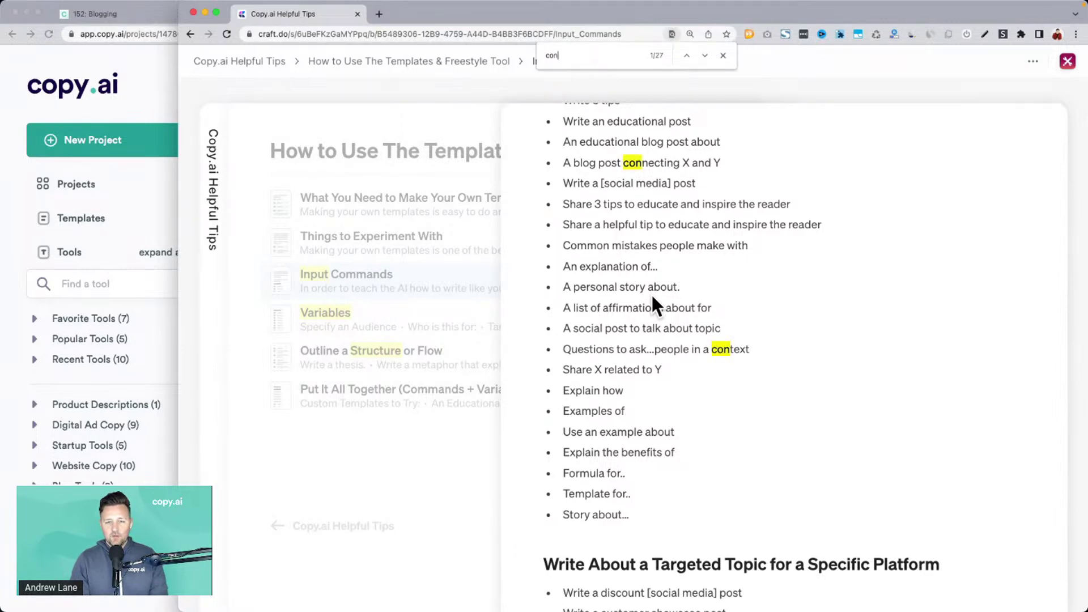
pyautogui.write('cer')
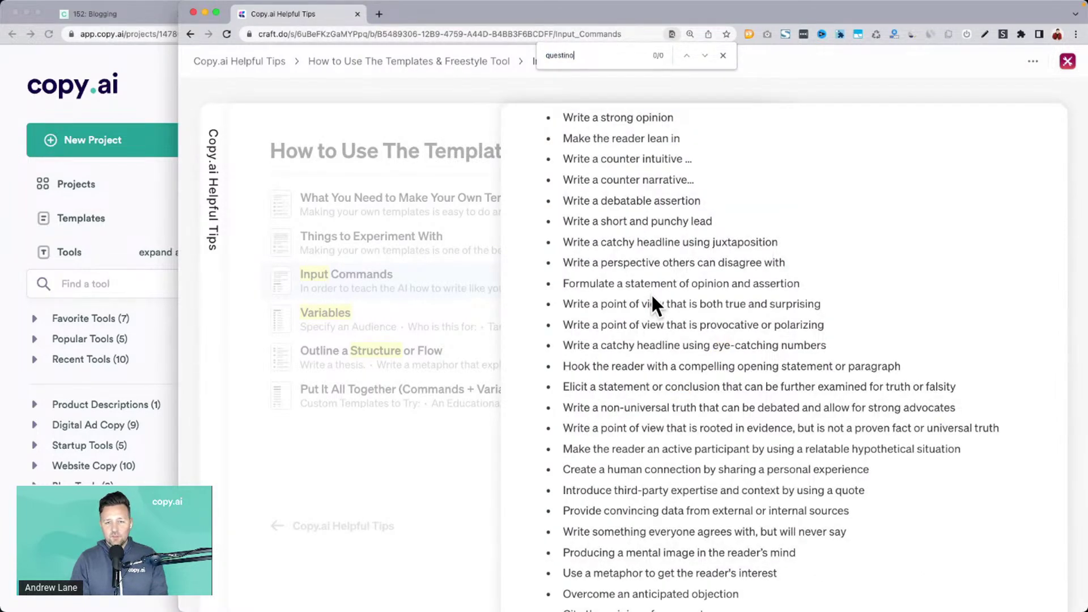
pyautogui.write('ns')
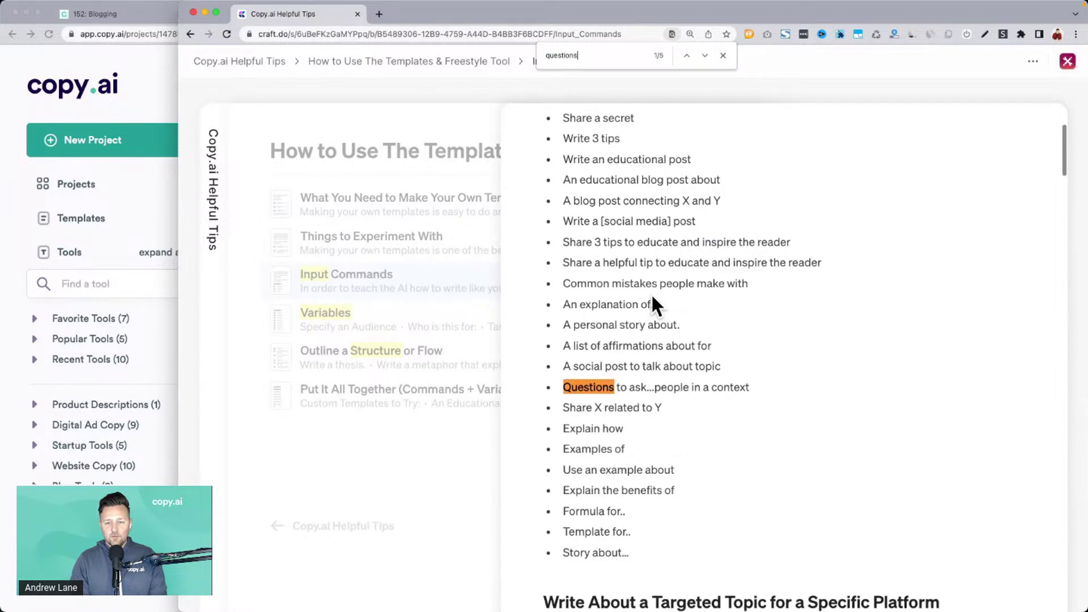
pyautogui.click(703, 53)
pyautogui.click(703, 53)
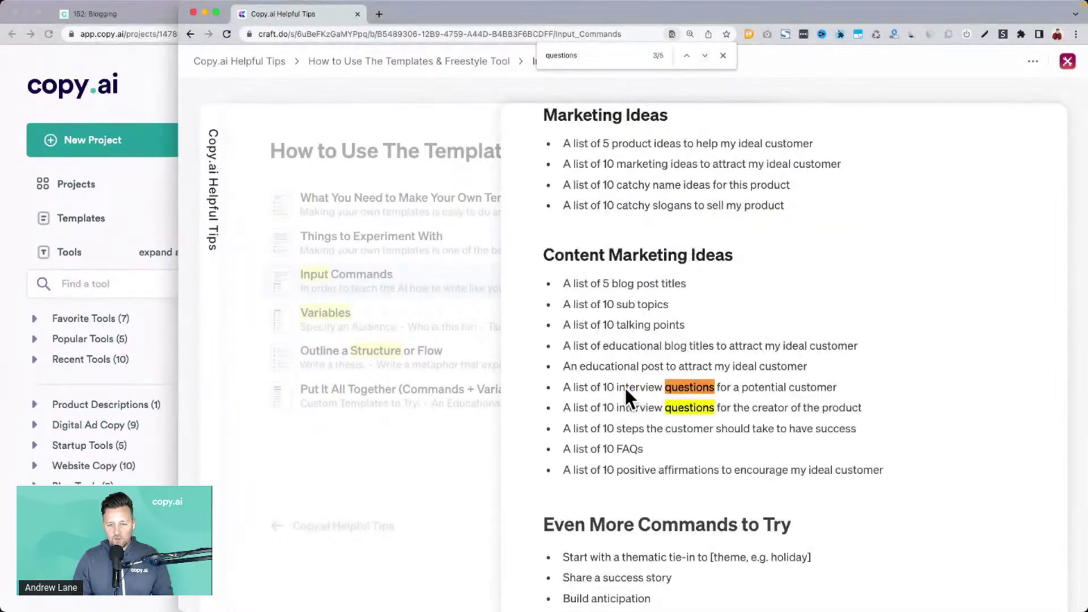
pyautogui.click(704, 55)
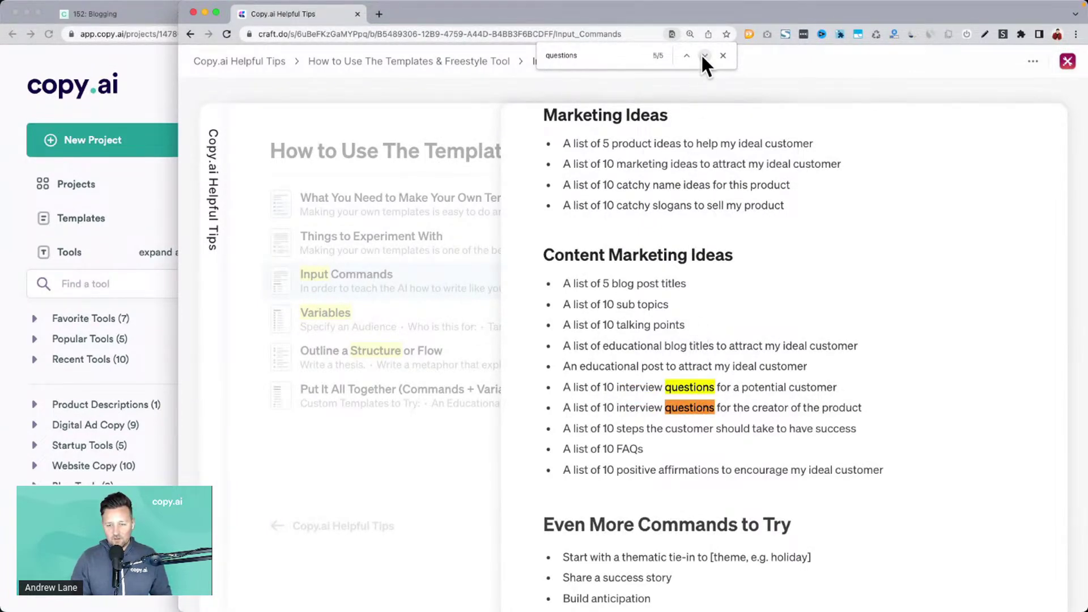
pyautogui.click(704, 55)
pyautogui.moveTo(617, 385); pyautogui.dragTo(564, 389)
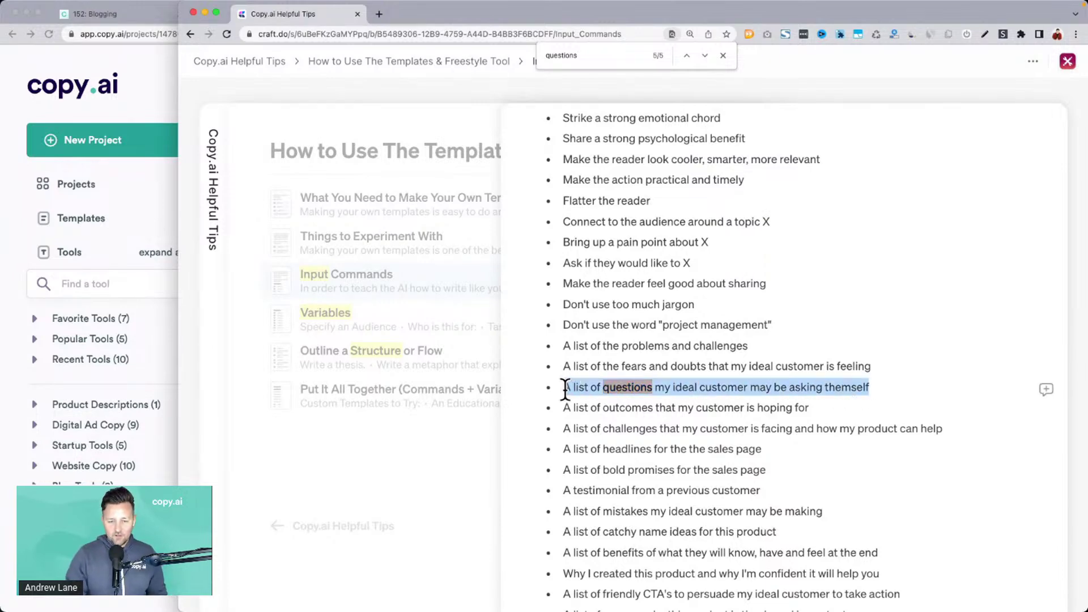
# Examine the Even More Commands to Try list, focusing on personal connection, relevant pain point, helping them and next steps.
pyautogui.scroll(10, 714, 293)
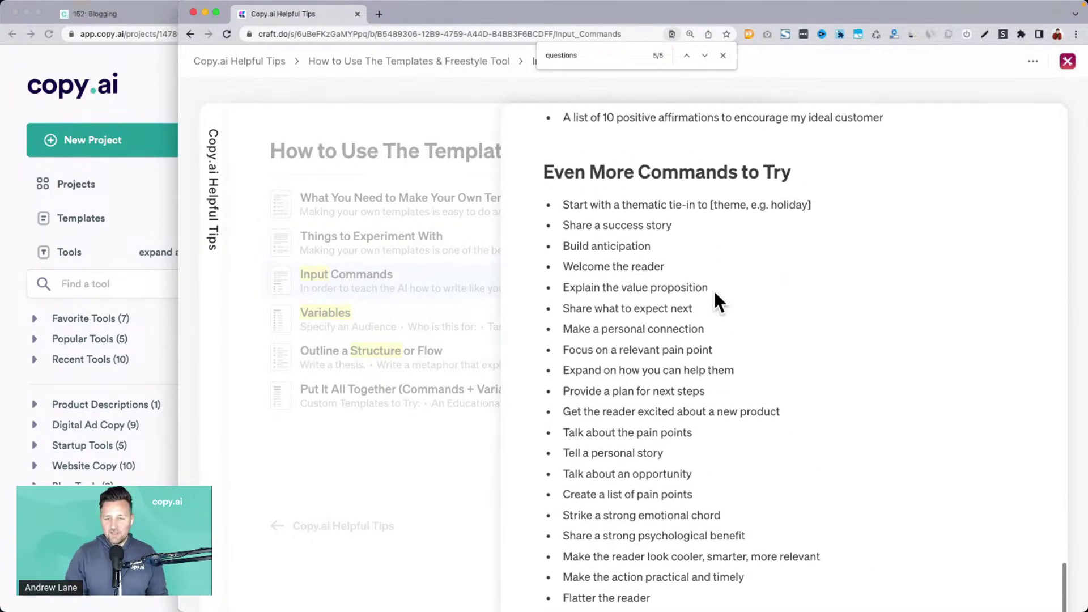
pyautogui.moveTo(555, 173); pyautogui.dragTo(794, 175)
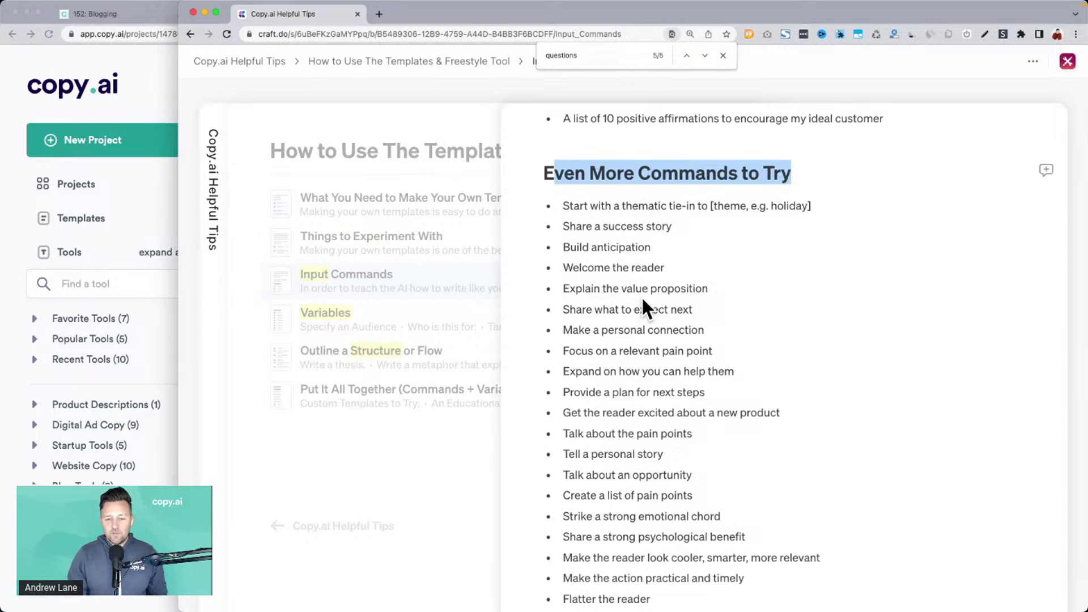
pyautogui.moveTo(578, 330); pyautogui.dragTo(678, 331)
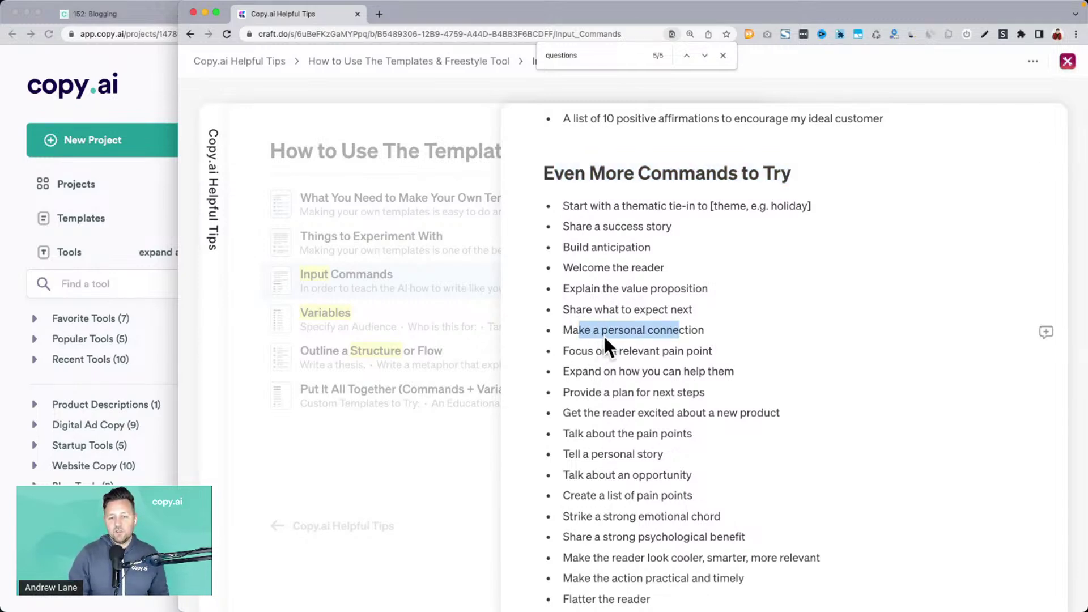
pyautogui.tripleClick(643, 347)
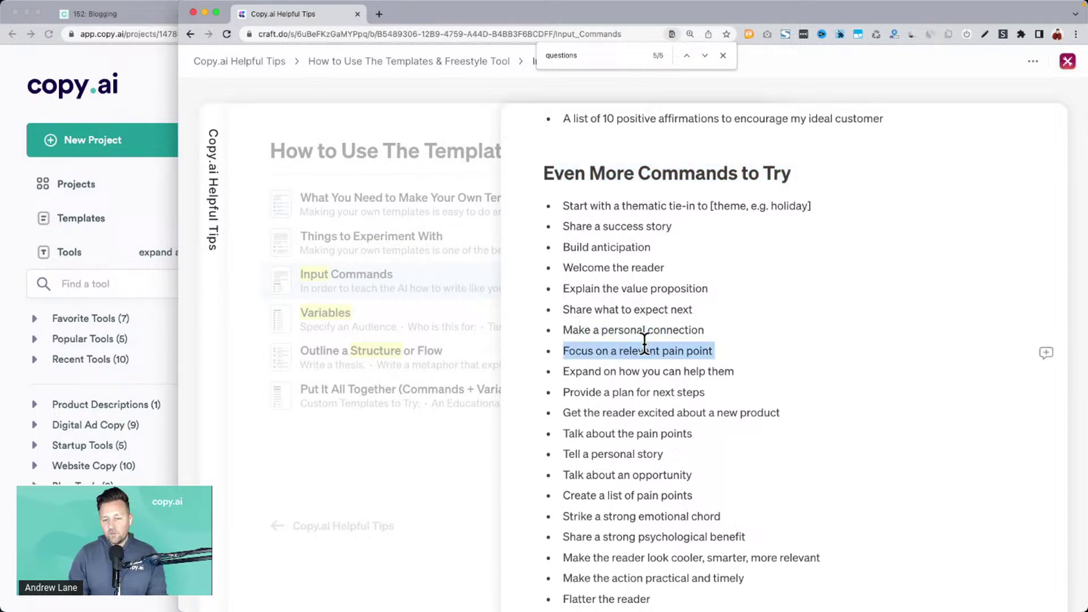
pyautogui.tripleClick(614, 371)
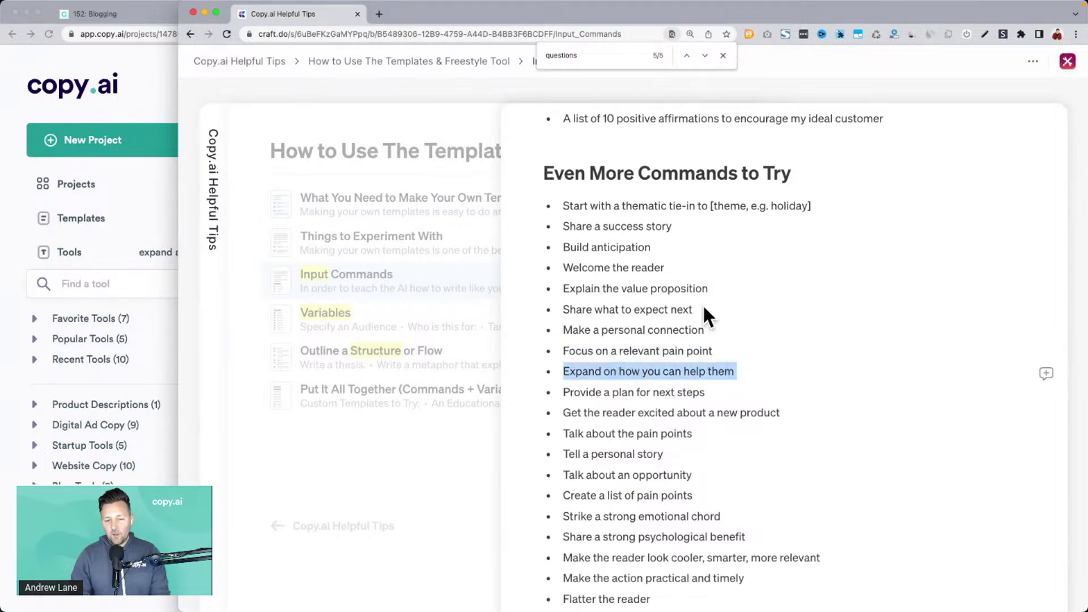
pyautogui.scroll(-2, 702, 304)
pyautogui.moveTo(565, 334); pyautogui.dragTo(612, 333)
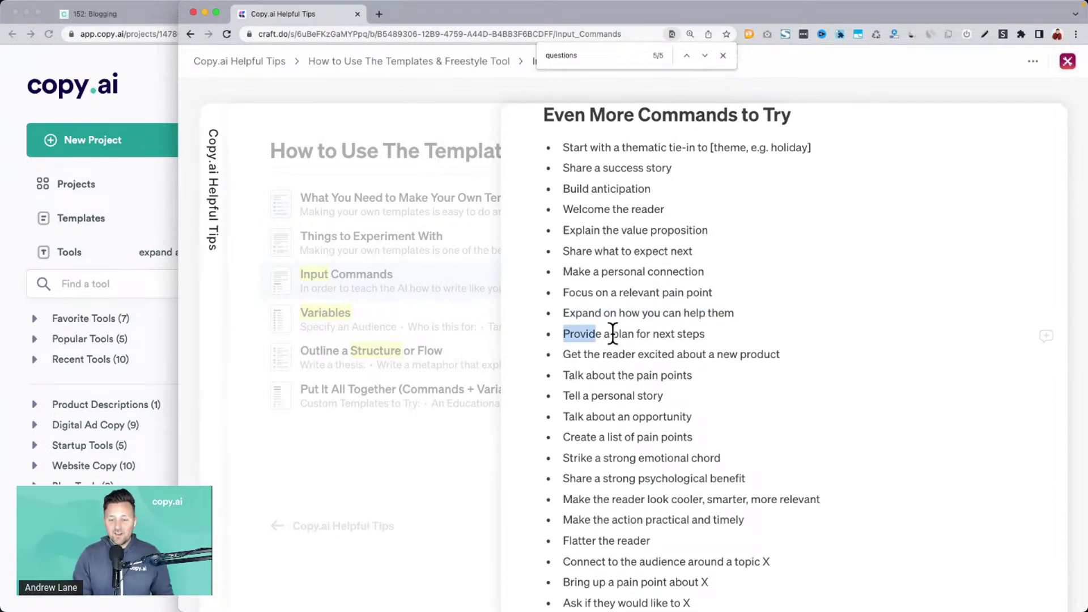
pyautogui.click(752, 324)
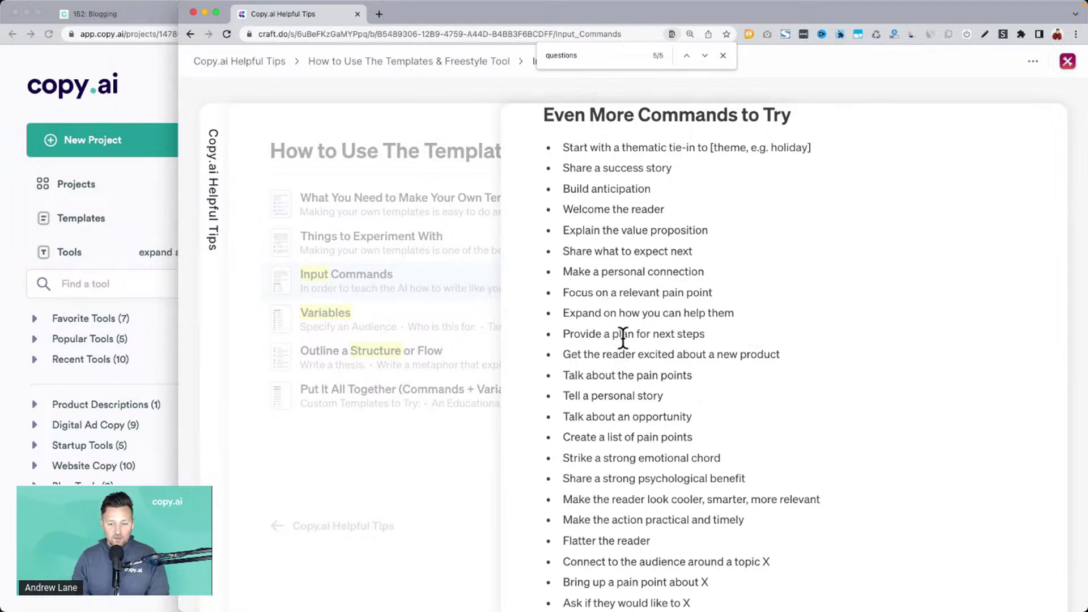
# Copy the command "Expand on how you can help them", and start the main points in the Copy.ai Freestyle form with "Target audience:".
pyautogui.tripleClick(587, 309)
pyautogui.press('super+c')
pyautogui.click(14, 317)
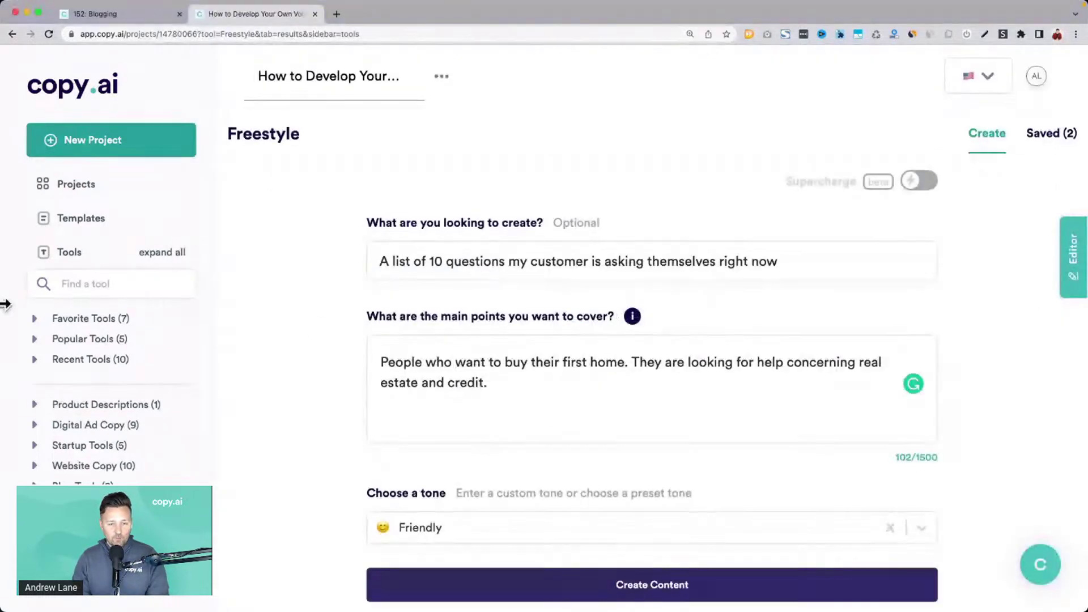
pyautogui.click(380, 362)
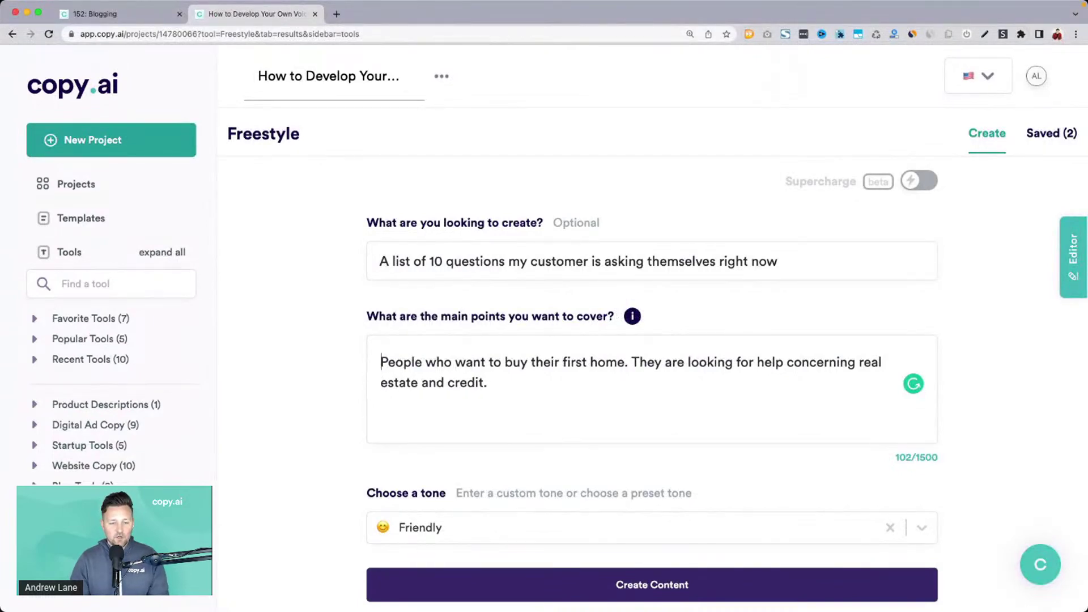
pyautogui.write('Target audience:')
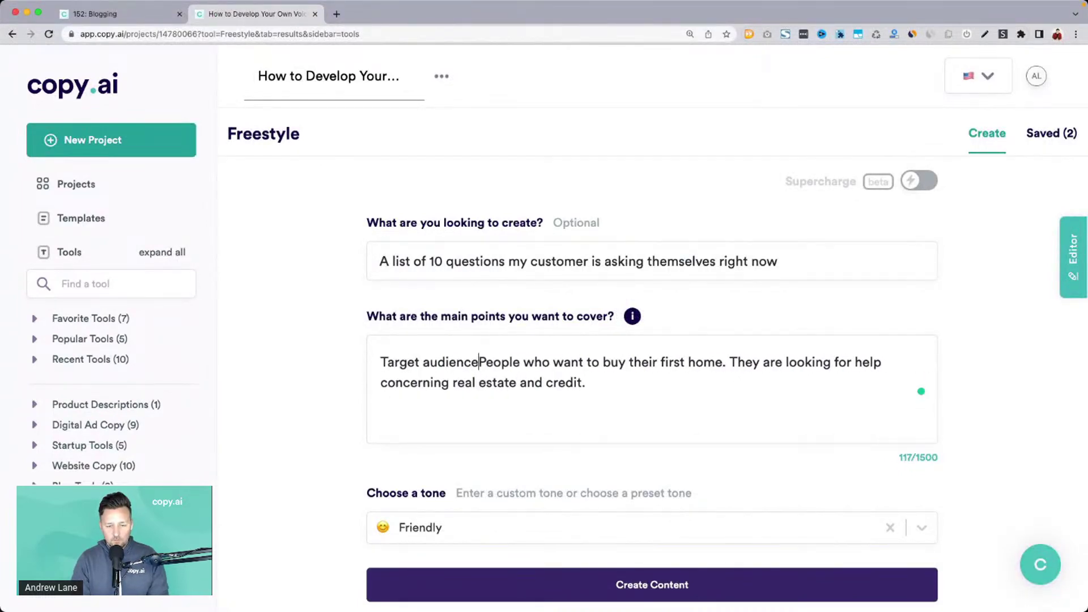
# Replace the description of what to create with the copied command and reword it to "Explain how I can help them".
pyautogui.tripleClick(464, 266)
pyautogui.press('super+v')
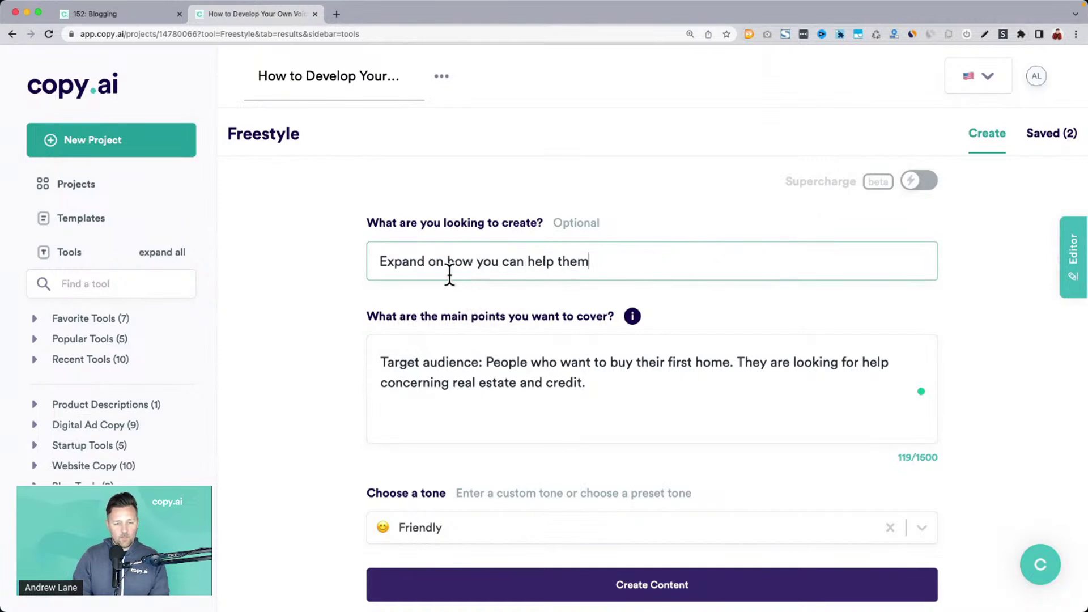
pyautogui.doubleClick(396, 262)
pyautogui.write('Explain')
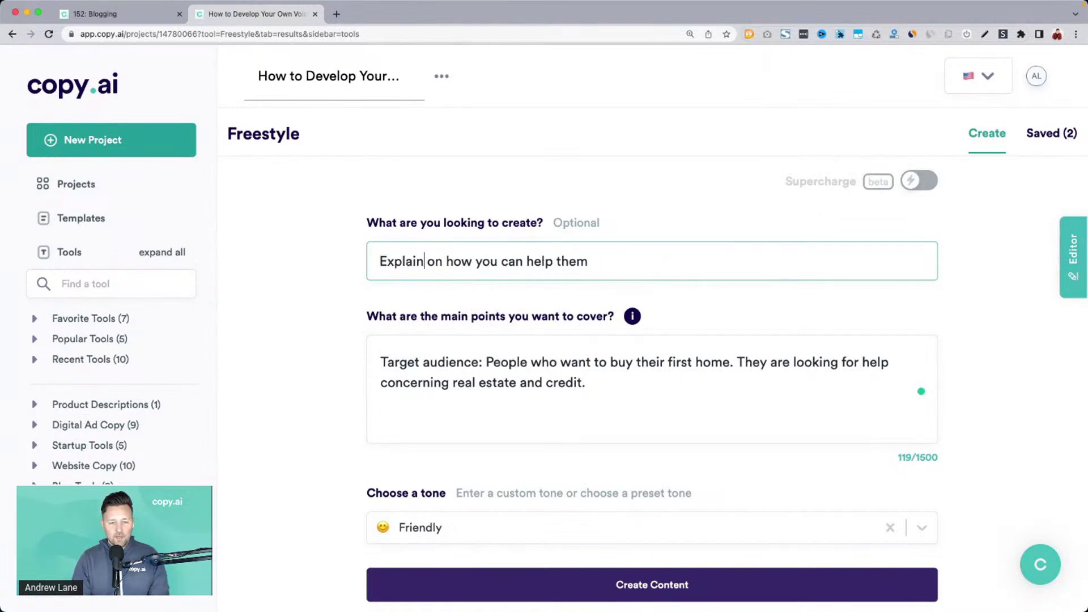
pyautogui.doubleClick(435, 262)
pyautogui.press('BackSpace')
pyautogui.doubleClick(466, 261)
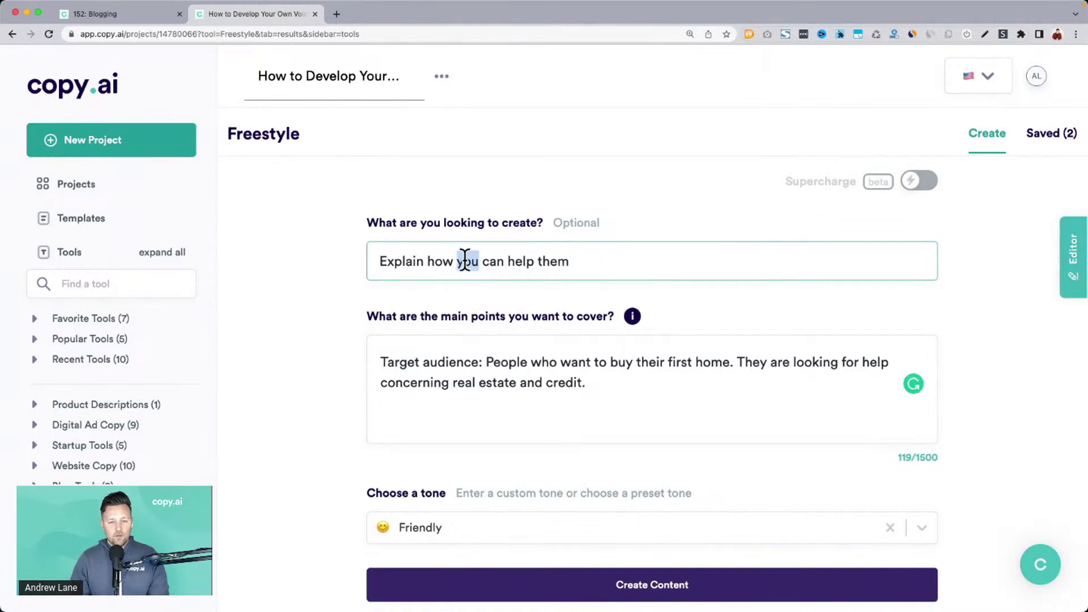
pyautogui.write('I')
# Add a new line to the main points reading "What I do: I write helpful content to guide your on your journey".
pyautogui.click(624, 388)
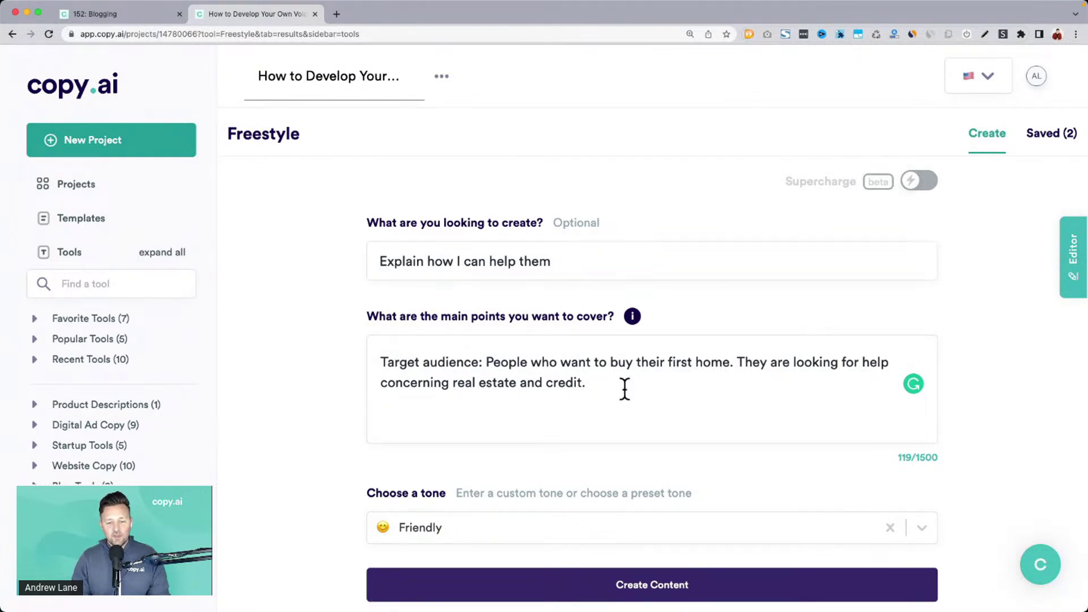
pyautogui.press('Return')
pyautogui.write('What I do: I write helpful')
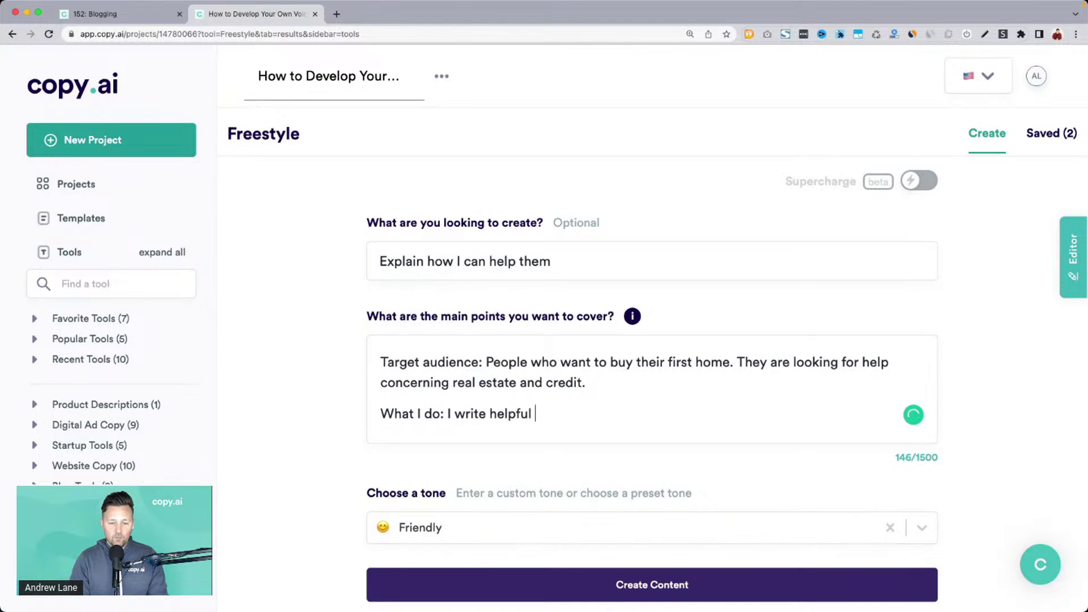
pyautogui.write(' conte')
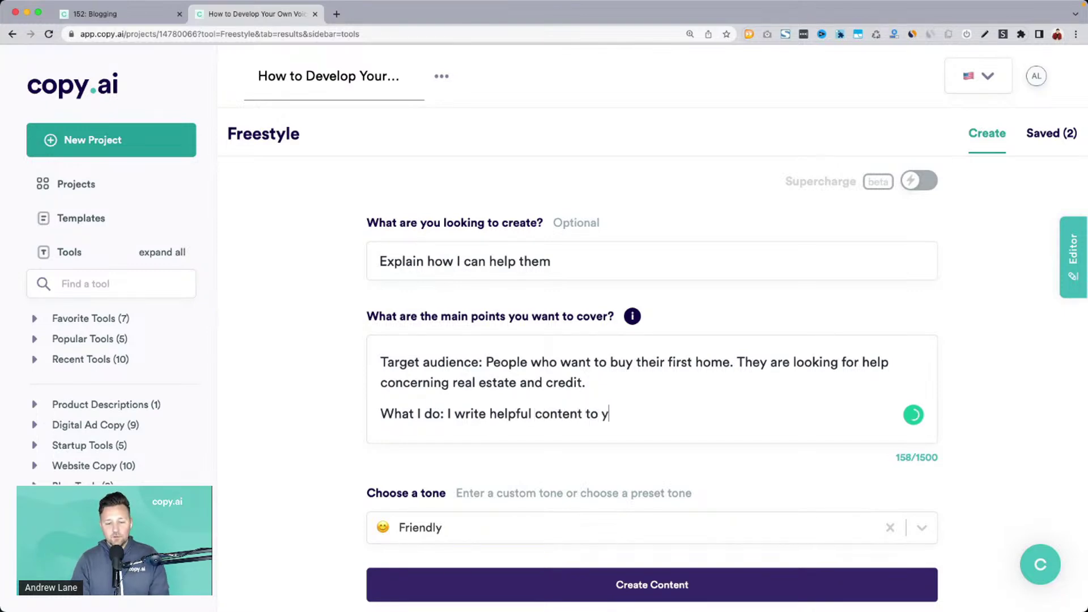
pyautogui.write('nt to guide your')
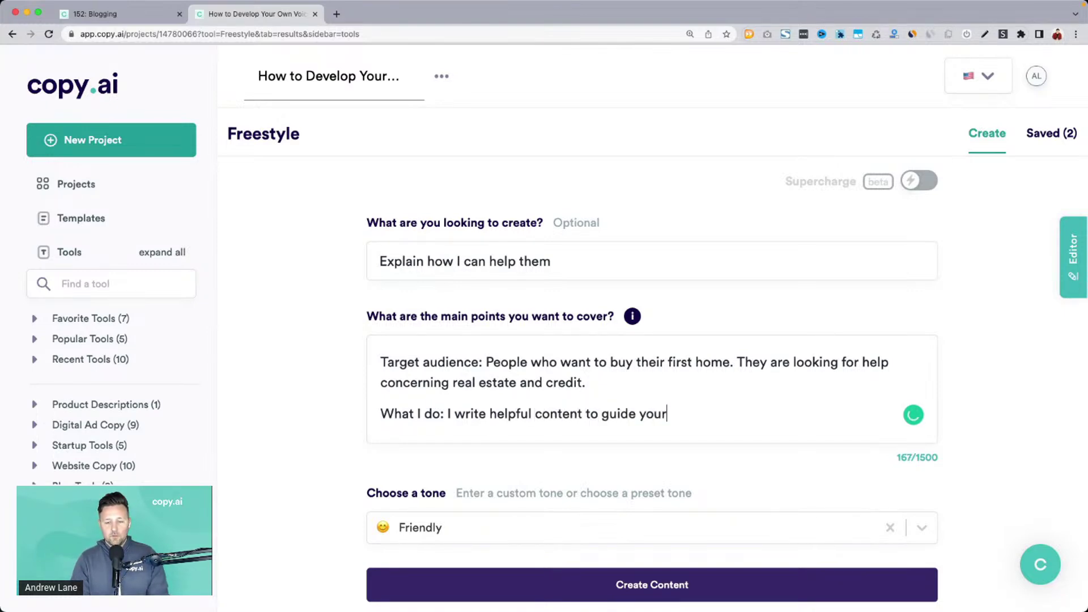
pyautogui.write(' on your journ')
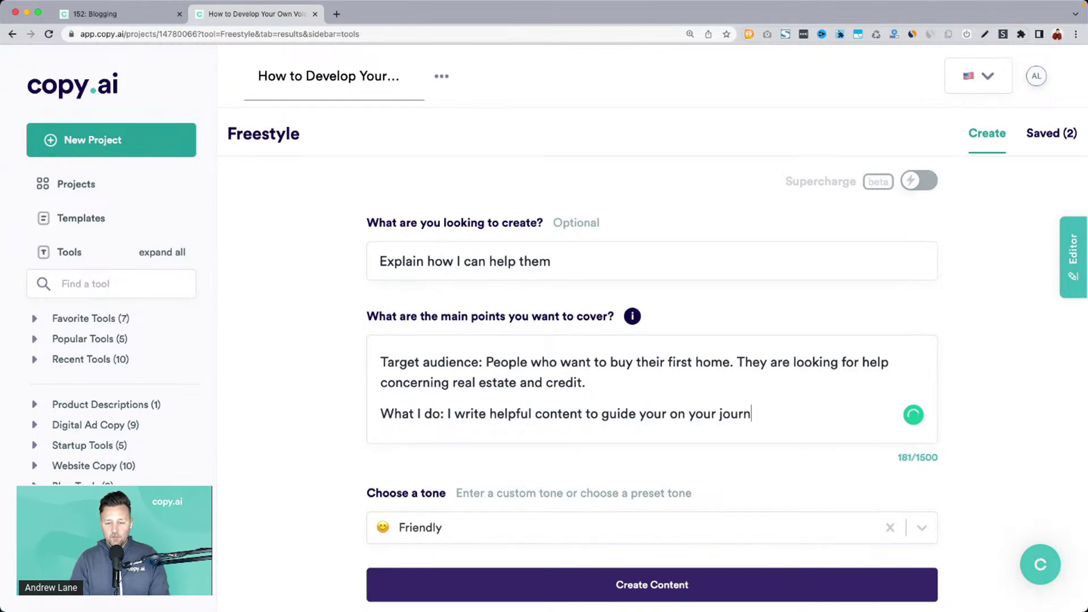
pyautogui.write('ey')
# Set the tone to "Helpful, Relaxed, Personable" and generate the content.
pyautogui.scroll(-5, 291, 358)
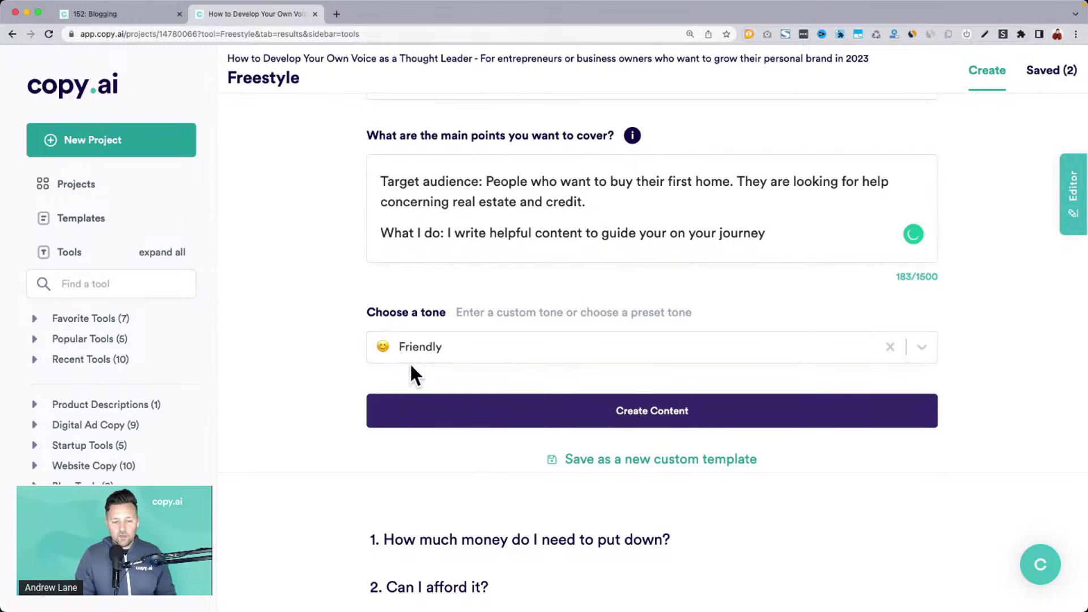
pyautogui.click(417, 349)
pyautogui.click(499, 371)
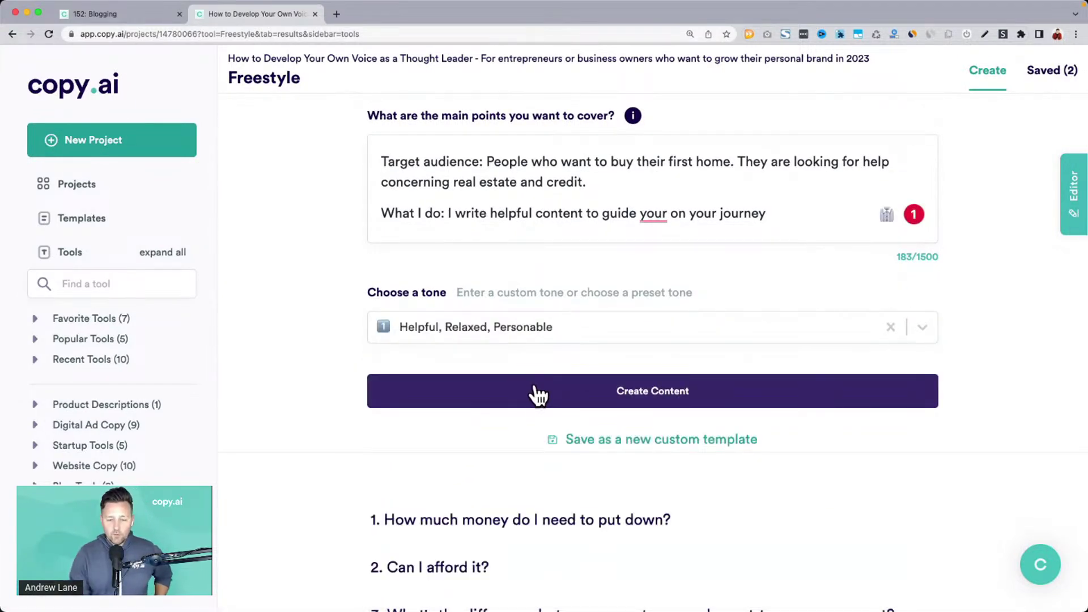
pyautogui.click(589, 393)
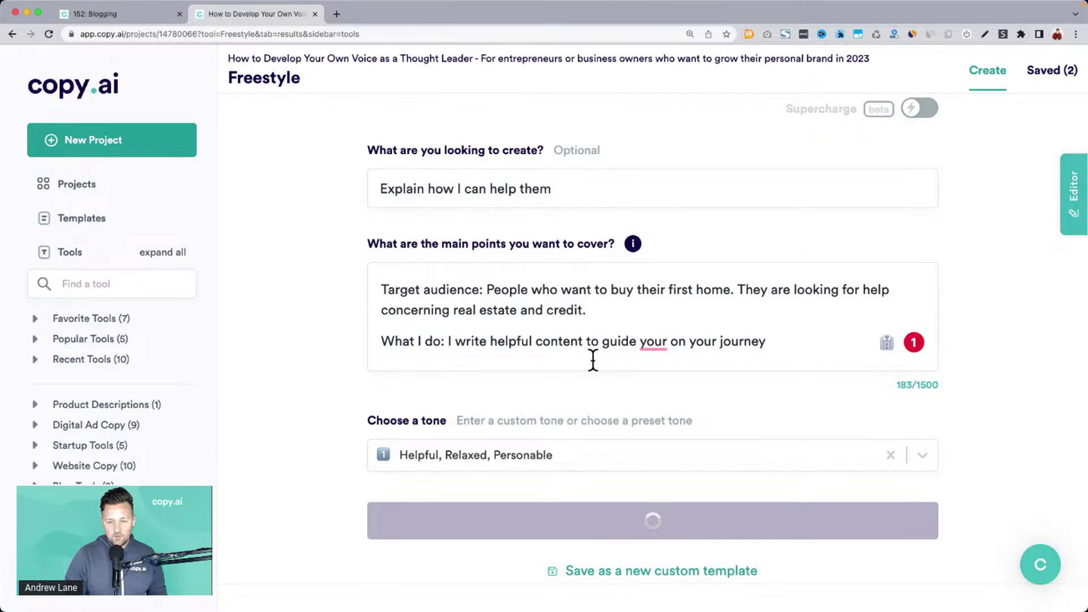
# Apply the Grammarly correction of "your" to "you" after "guide" in the What I do line.
pyautogui.moveTo(663, 342)
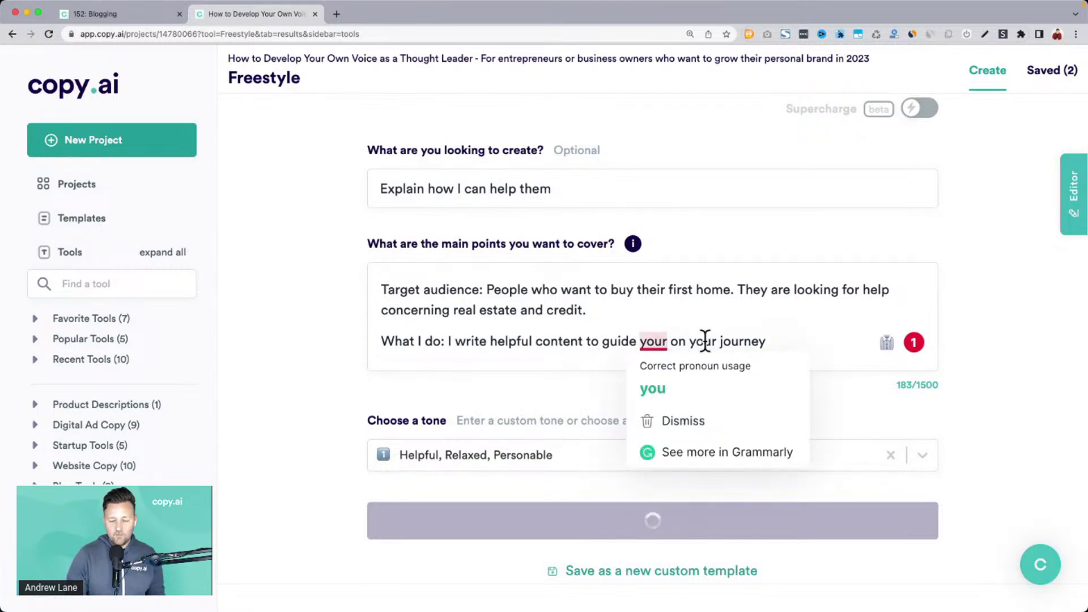
pyautogui.click(651, 386)
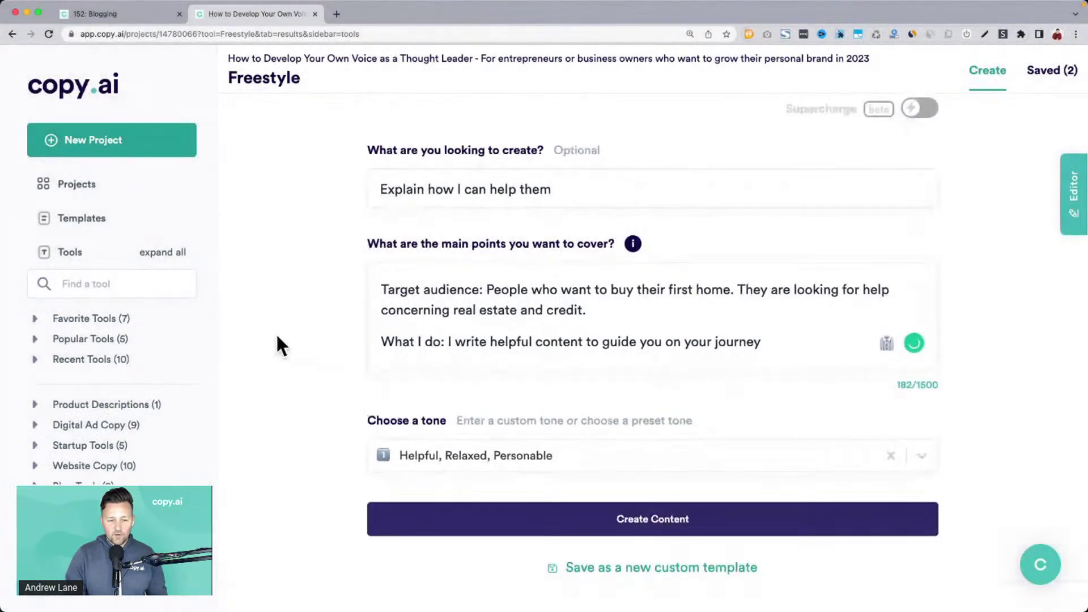
# Examine the generated explanations of how the writer can help first-home buyers with real estate and credit.
pyautogui.scroll(-10, 274, 332)
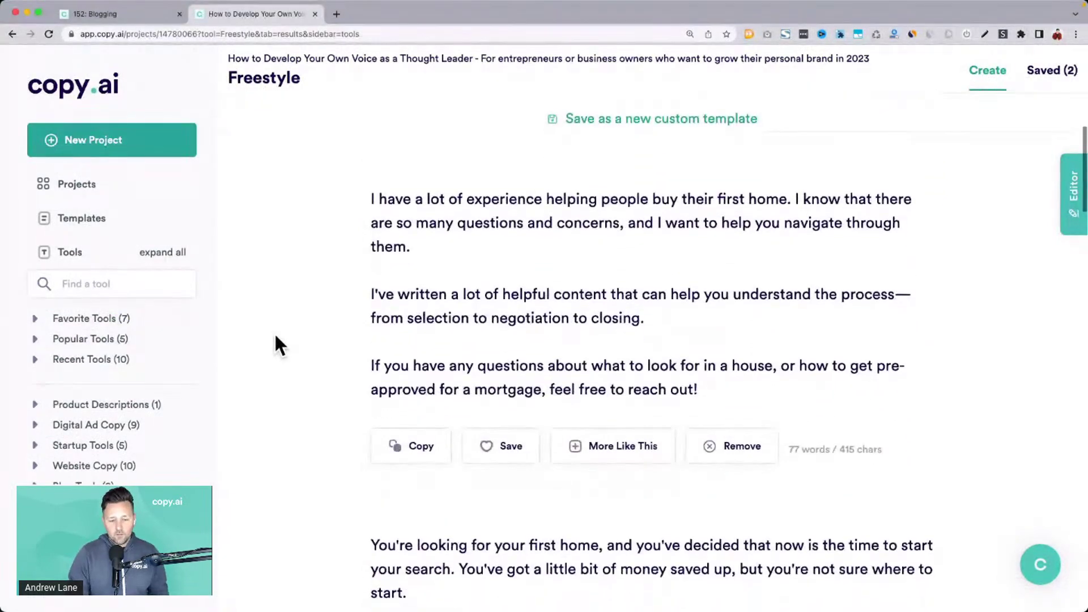
pyautogui.moveTo(378, 279); pyautogui.dragTo(631, 374)
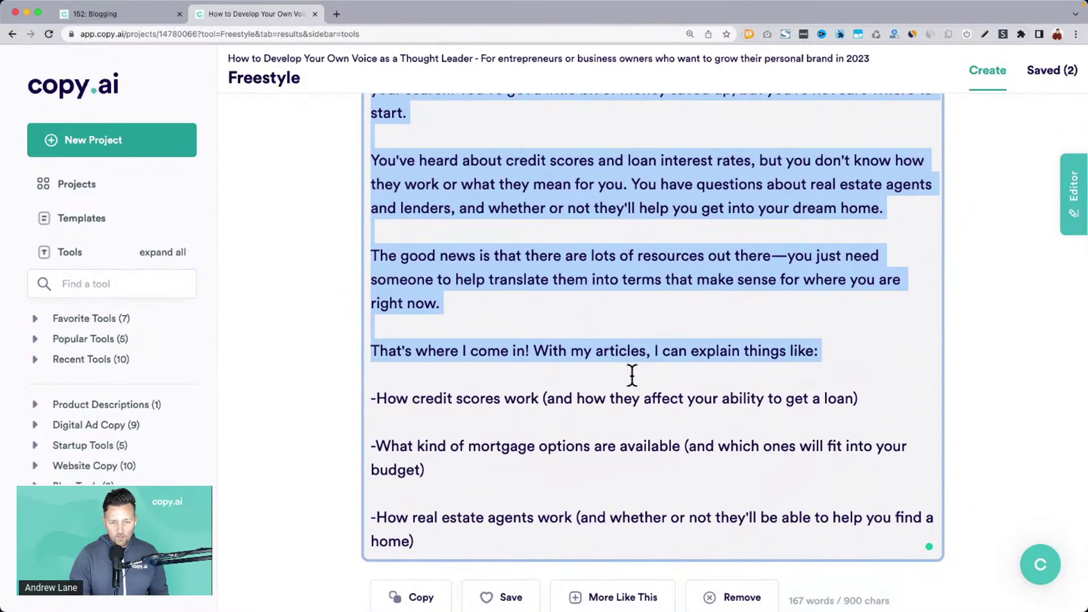
pyautogui.scroll(-10, 632, 374)
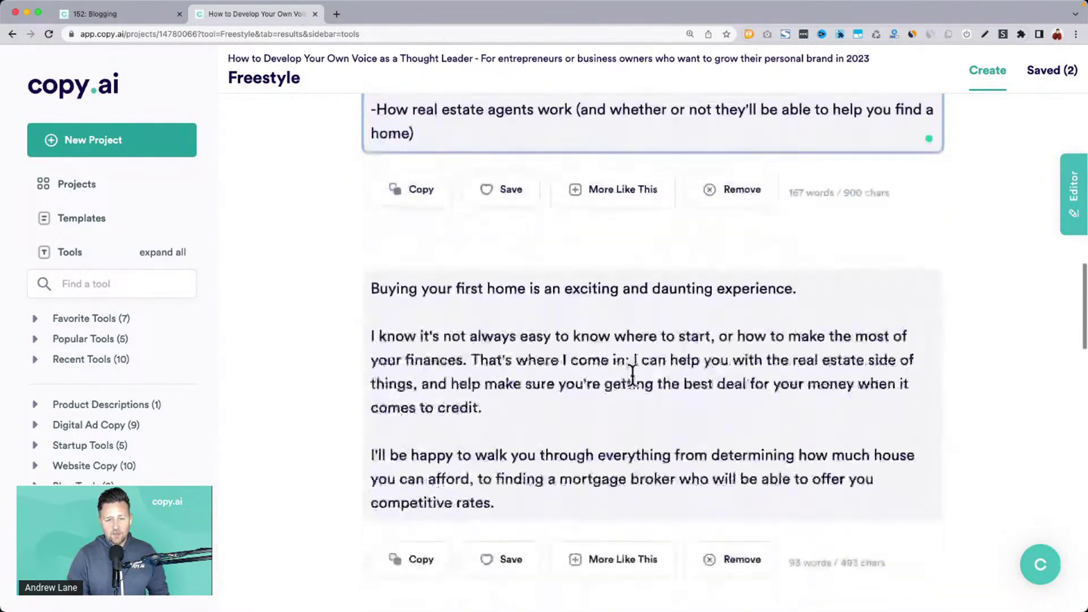
pyautogui.moveTo(378, 238); pyautogui.dragTo(346, 238)
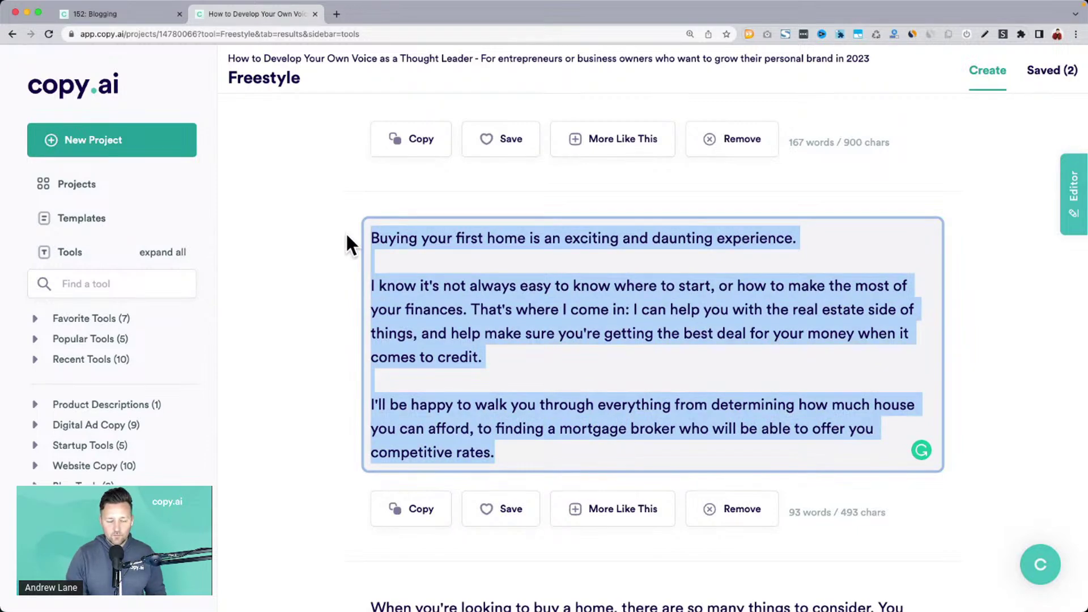
pyautogui.scroll(-3, 346, 237)
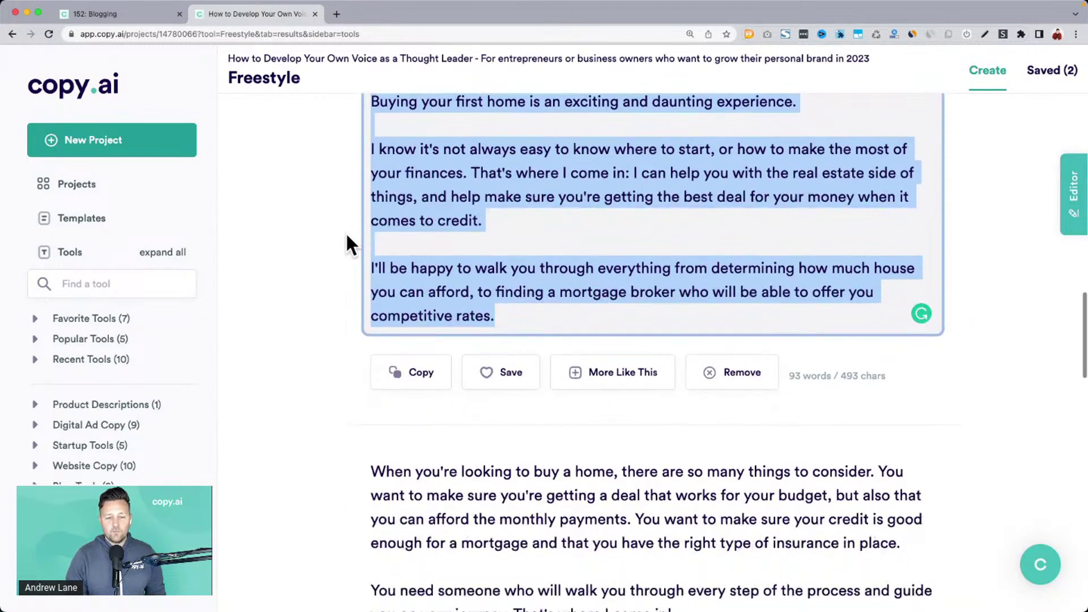
# Read the remaining generated help explanations, including the one beginning "When you're looking to buy a home".
pyautogui.scroll(-7, 346, 232)
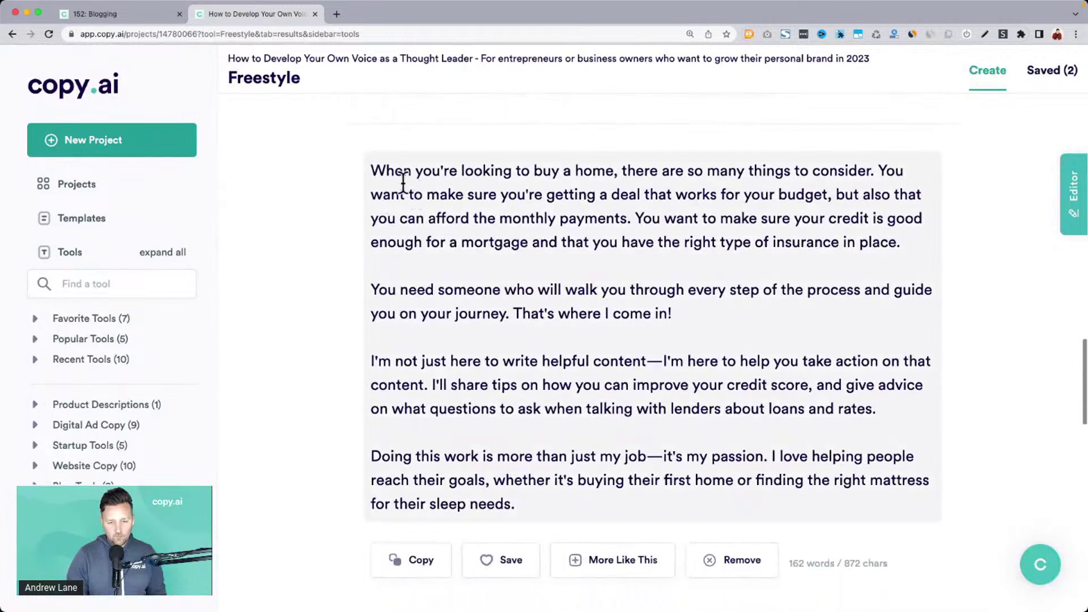
pyautogui.moveTo(374, 170); pyautogui.dragTo(562, 524)
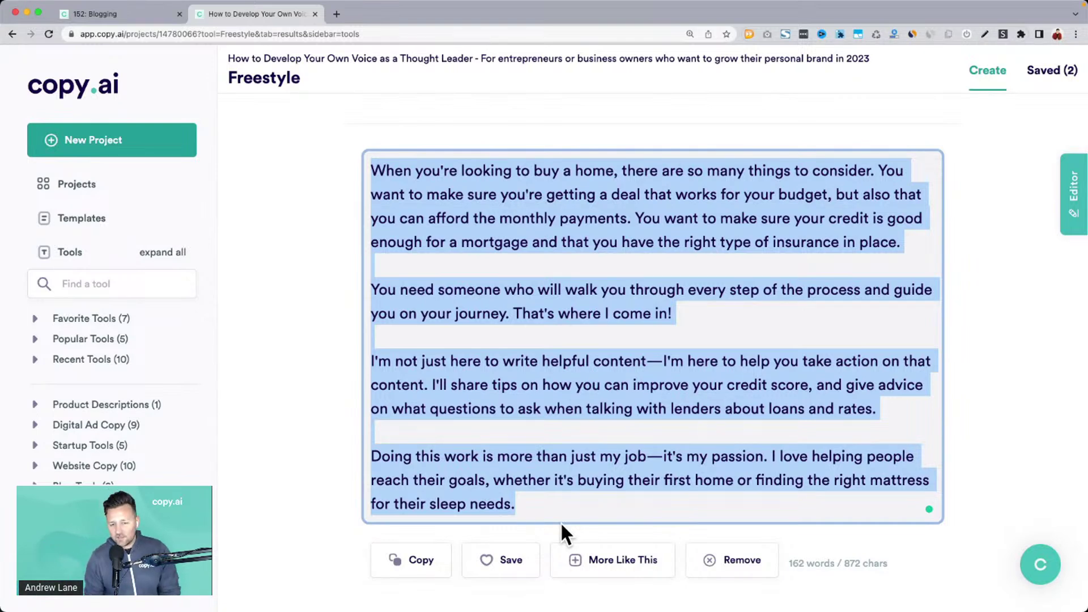
pyautogui.click(339, 418)
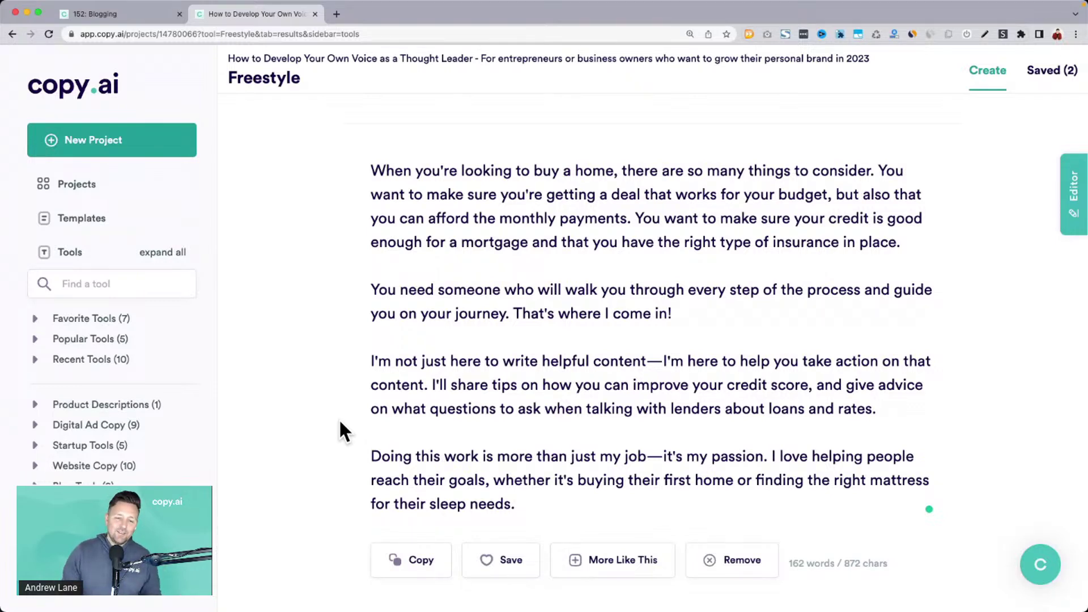
pyautogui.click(315, 344)
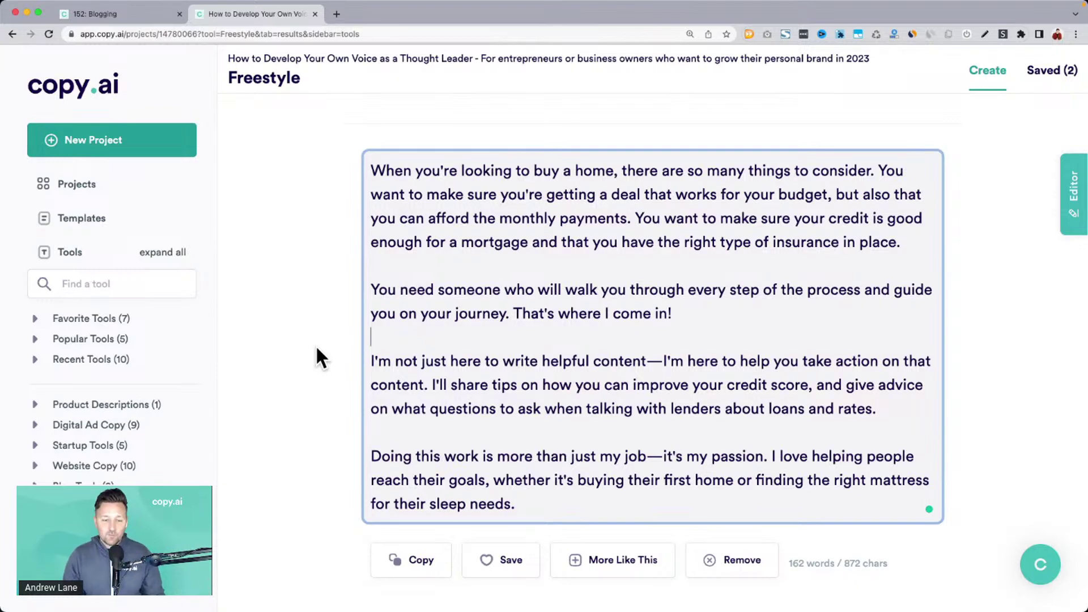
pyautogui.scroll(15, 316, 348)
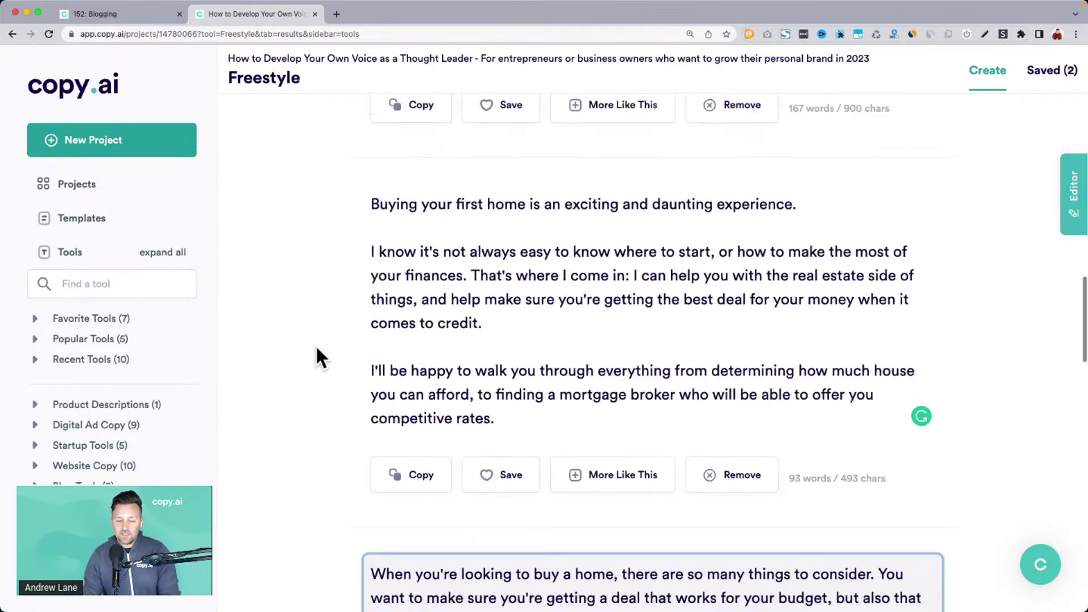
pyautogui.scroll(10, 317, 348)
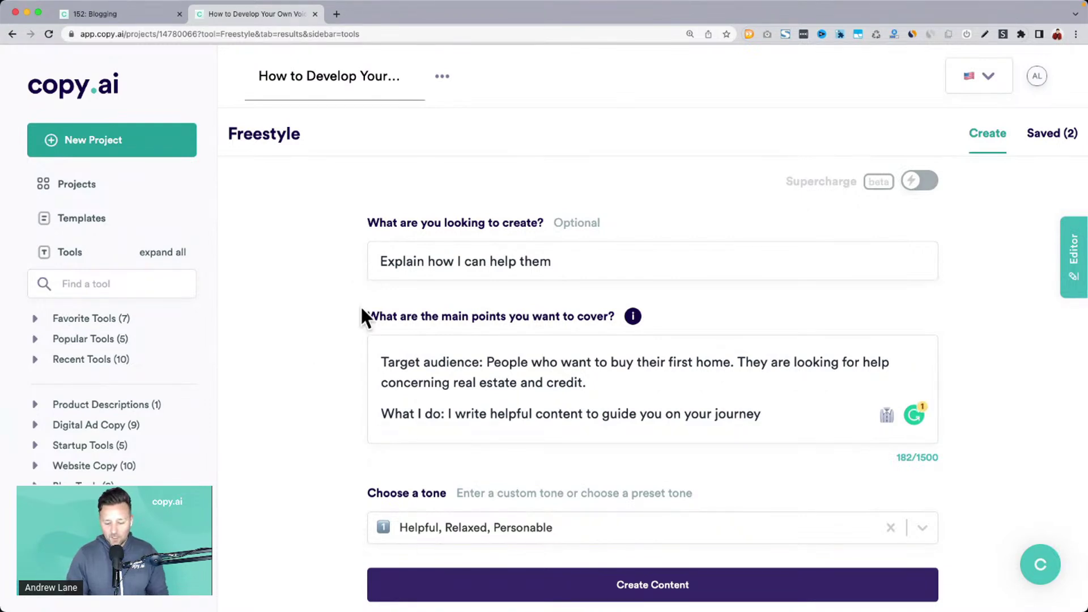
# Add "They are in college and have no idea where to start." to the target audience description and generate the content.
pyautogui.press('super+Tab')
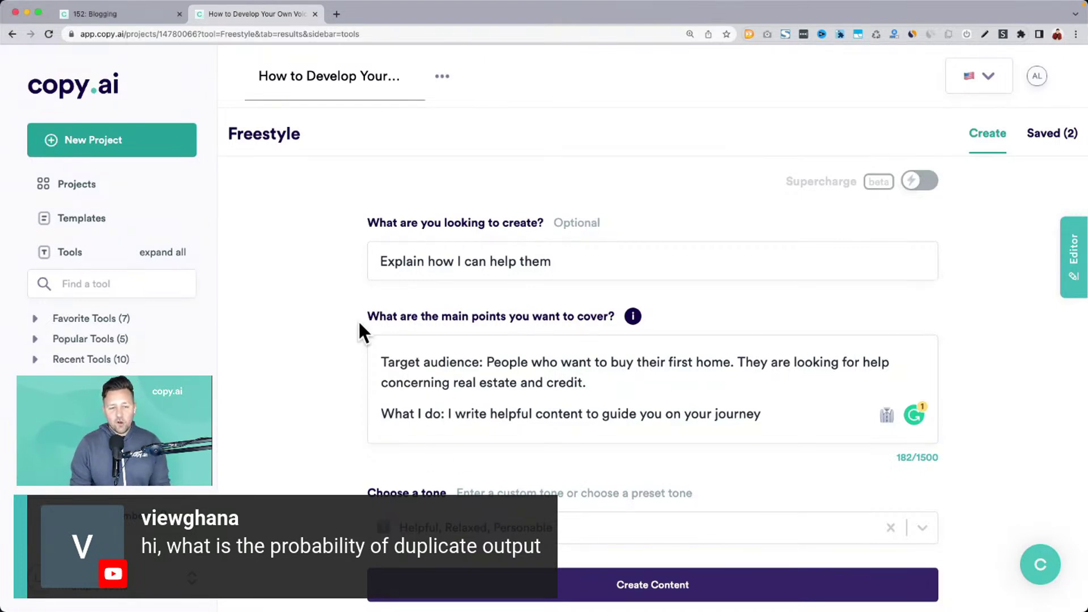
pyautogui.scroll(-1, 359, 320)
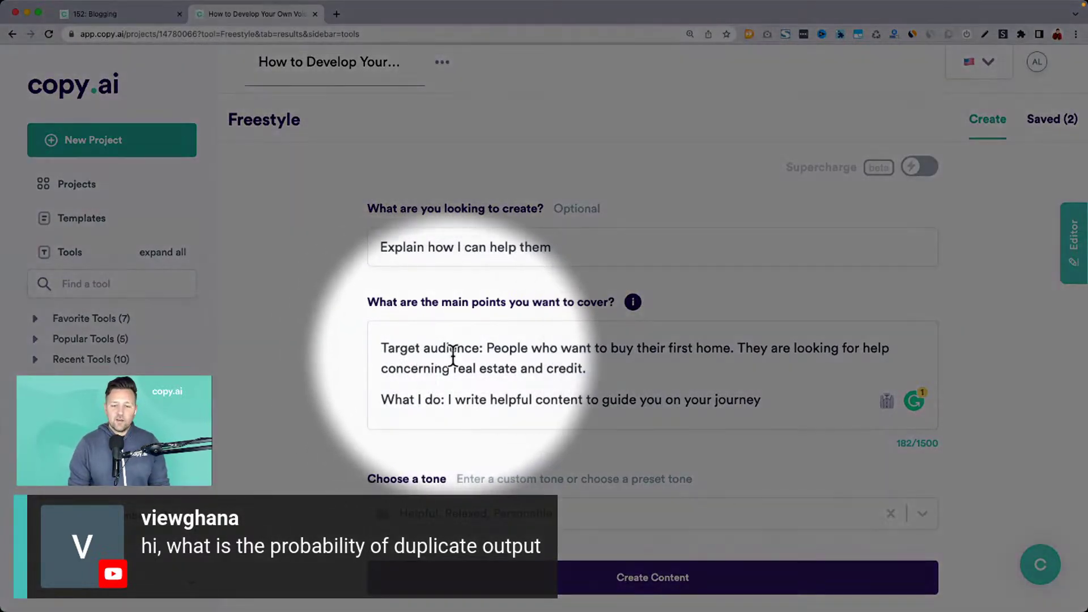
pyautogui.scroll(-3, 453, 356)
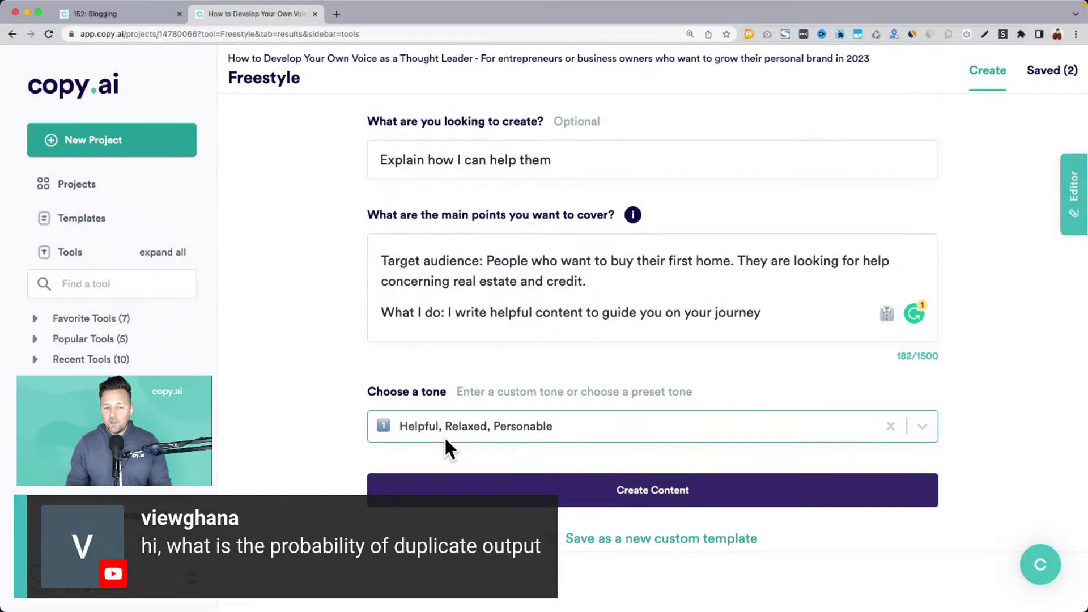
pyautogui.scroll(-1, 448, 448)
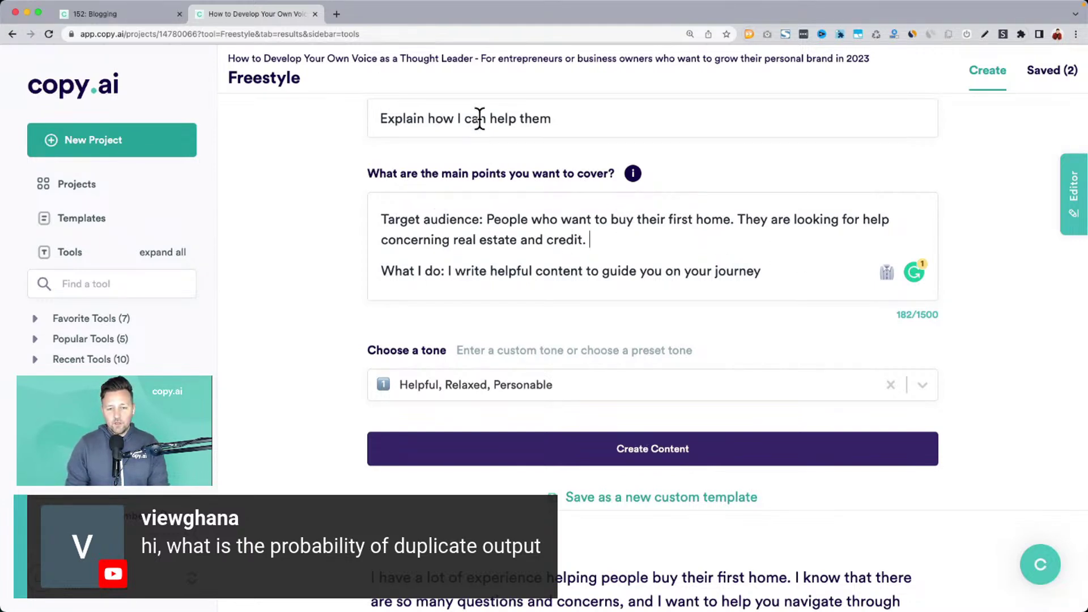
pyautogui.click(646, 235)
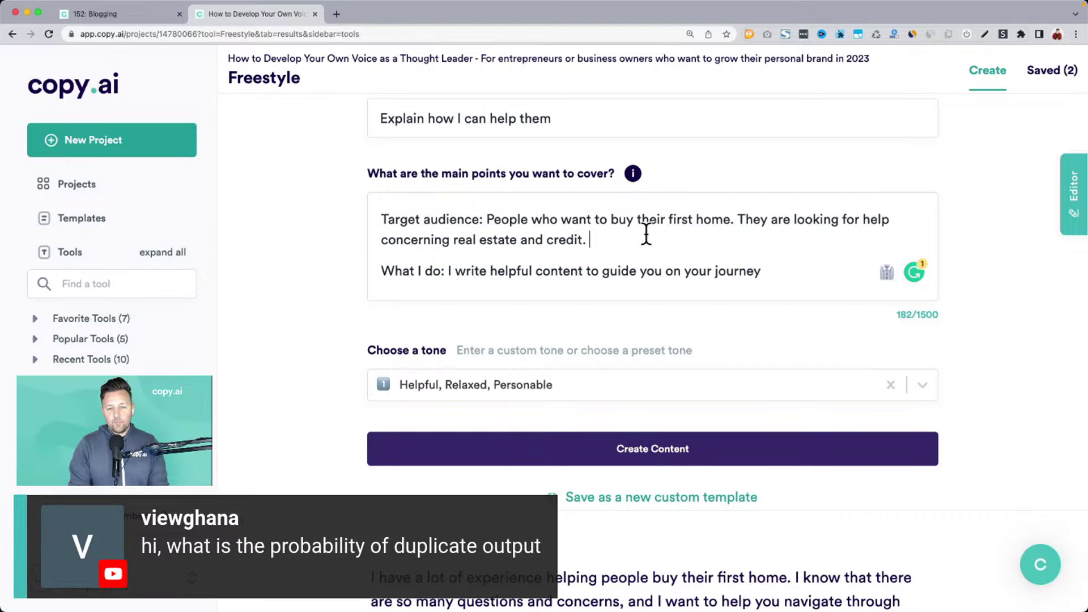
pyautogui.write('They are in college')
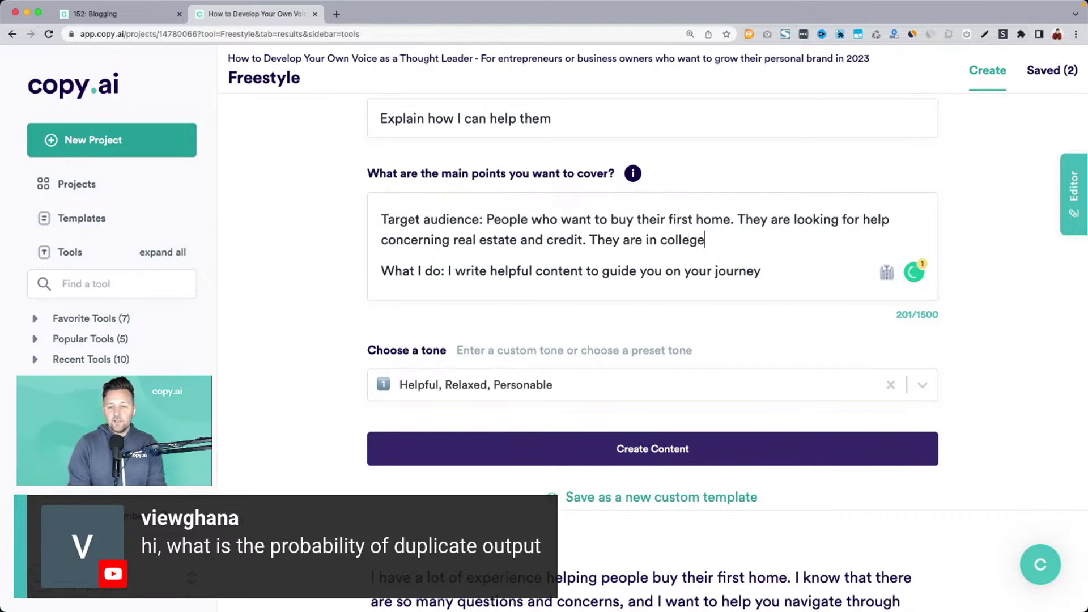
pyautogui.write(' and have no ide')
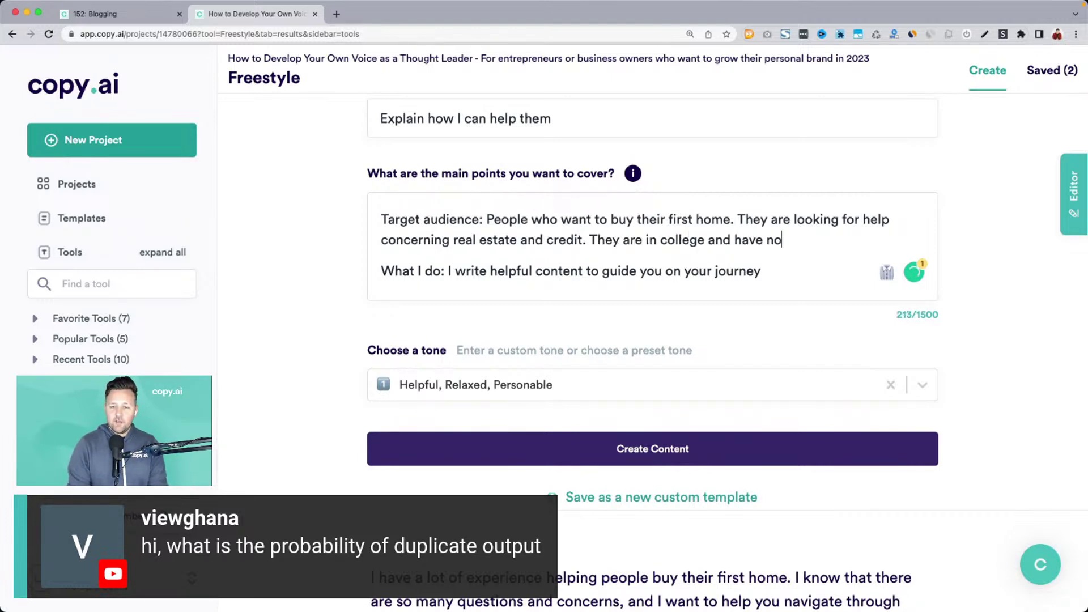
pyautogui.write('a where to start.')
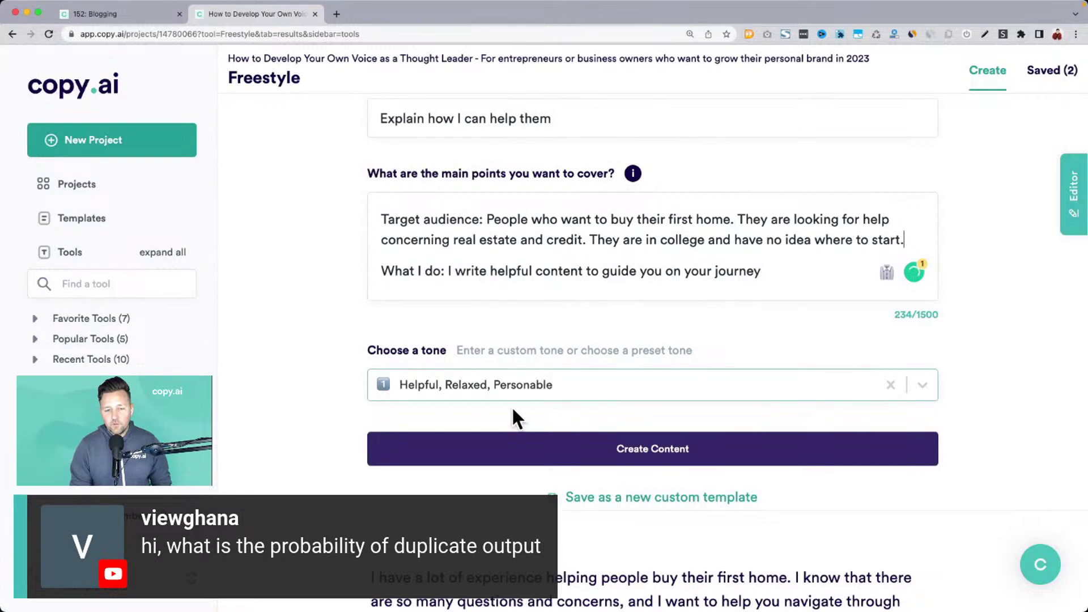
pyautogui.click(523, 438)
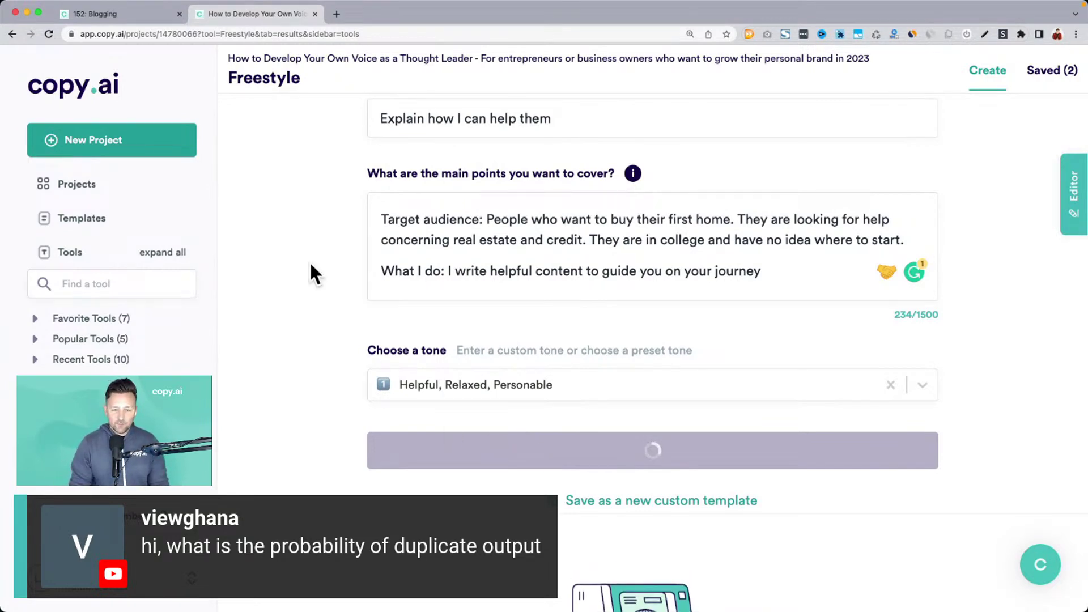
# Look through the first newly generated explanations for references to the college audience.
pyautogui.moveTo(625, 240); pyautogui.dragTo(724, 241)
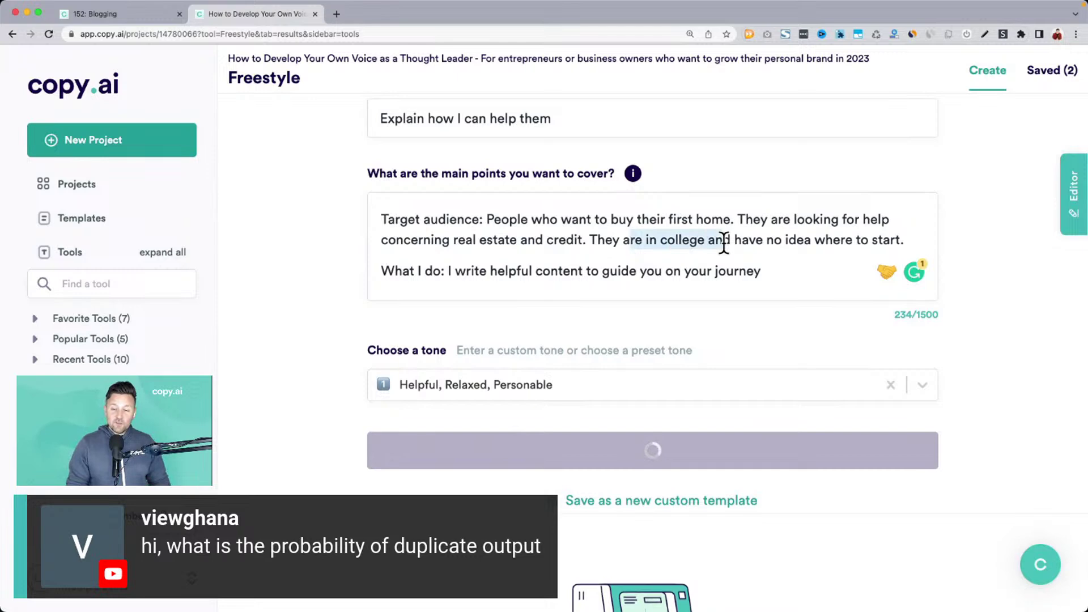
pyautogui.scroll(-5, 357, 264)
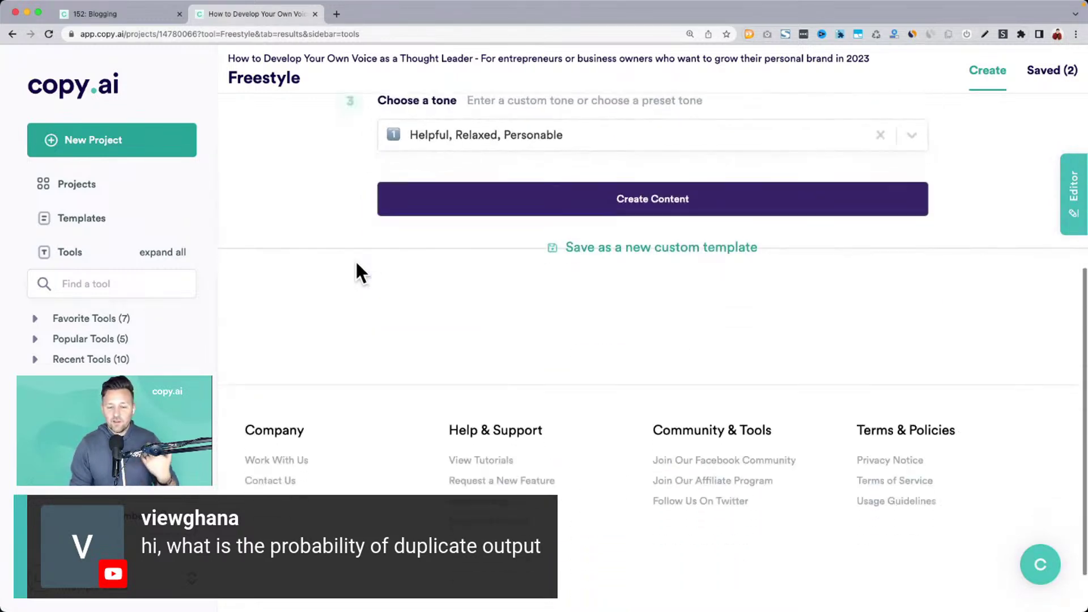
pyautogui.scroll(-4, 357, 272)
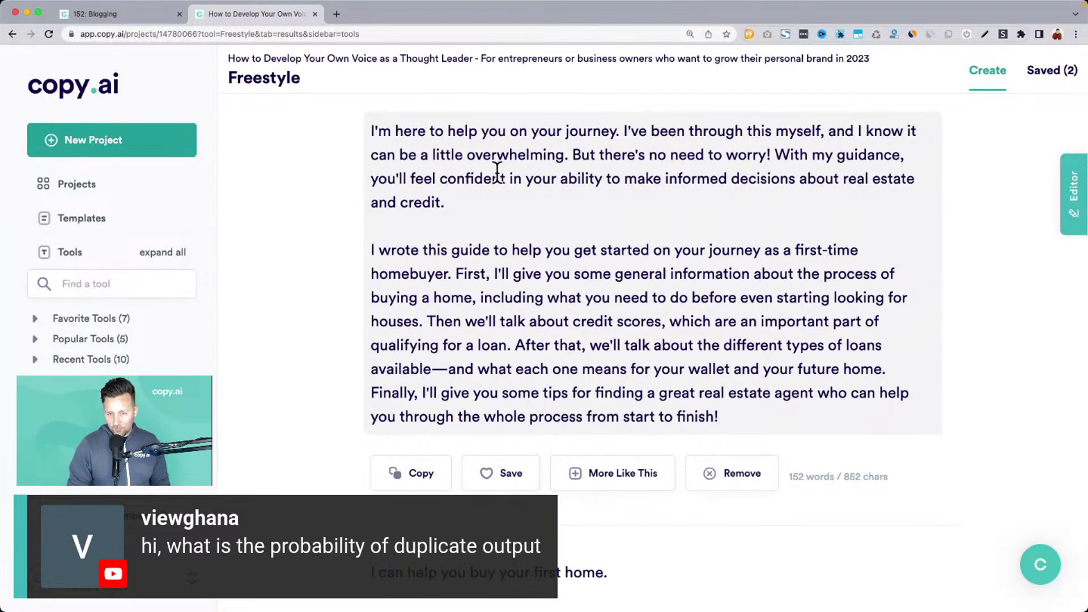
pyautogui.scroll(-7, 701, 182)
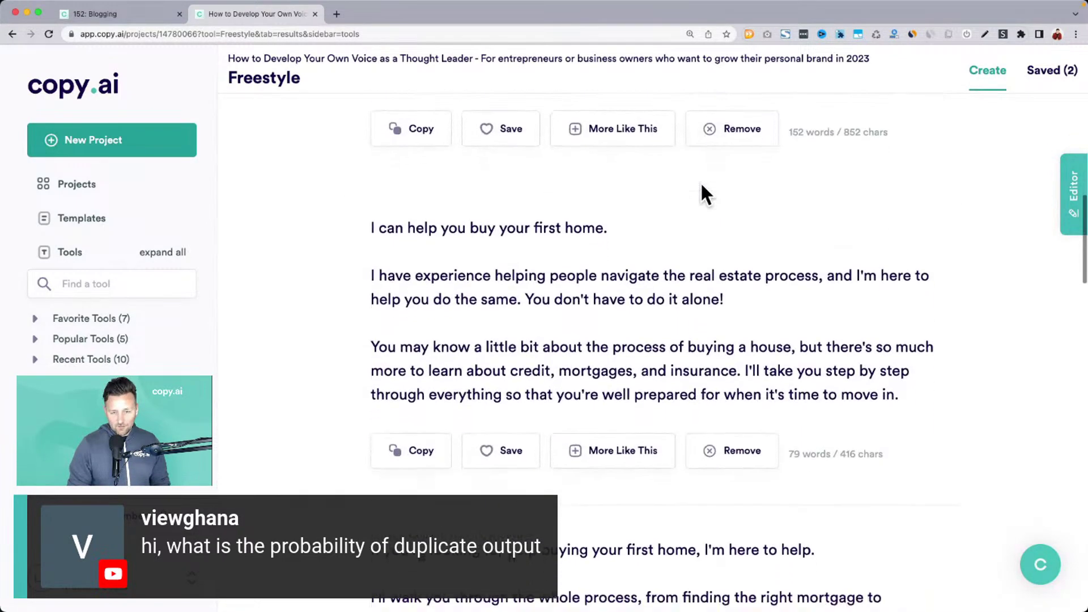
pyautogui.scroll(-4, 701, 183)
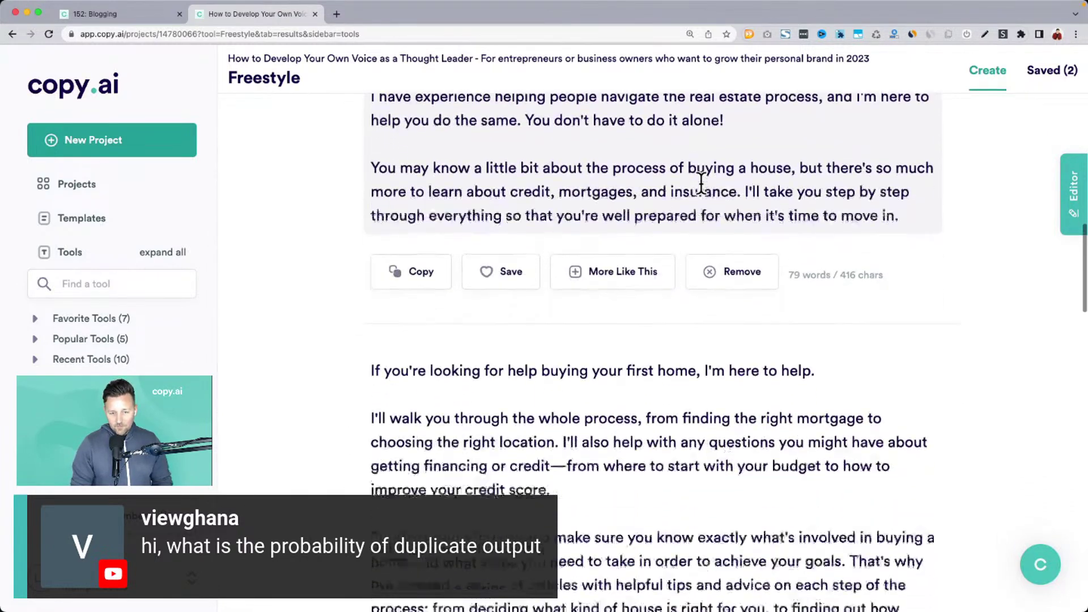
pyautogui.scroll(-3, 701, 183)
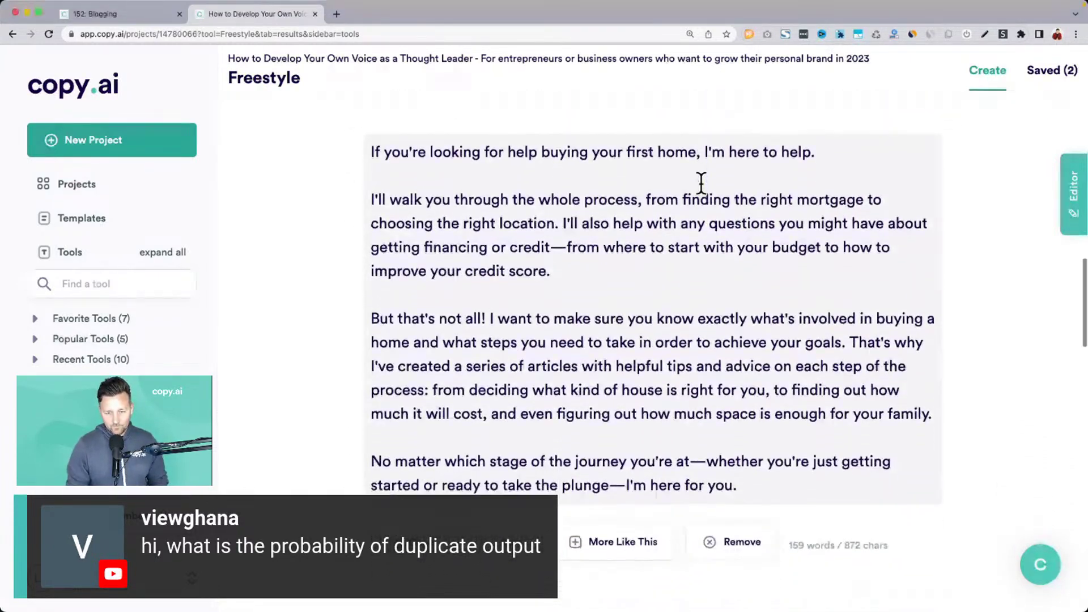
pyautogui.scroll(-3, 701, 183)
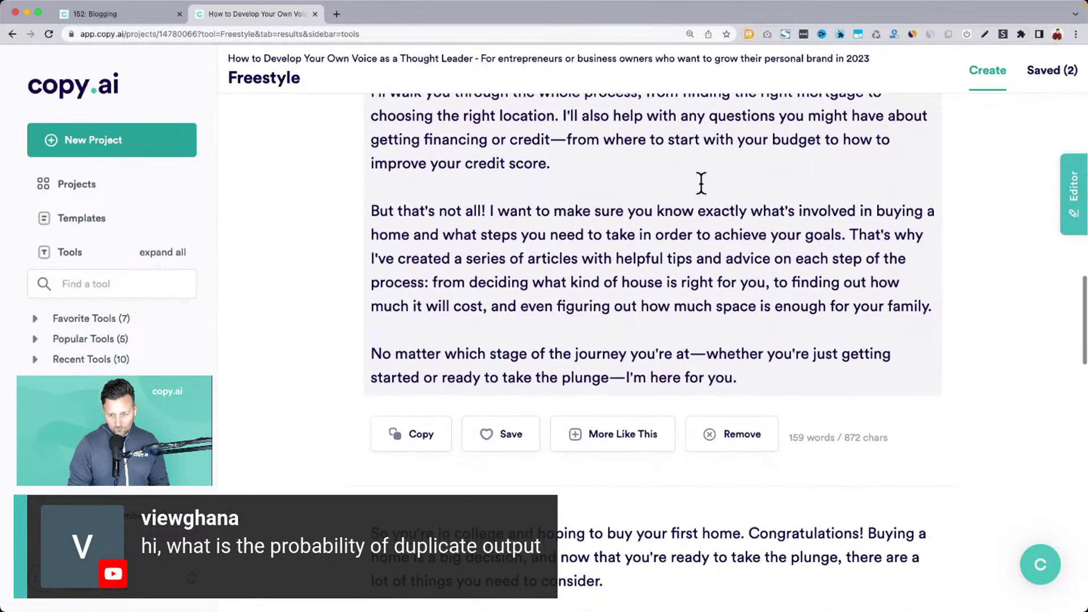
pyautogui.scroll(-5, 701, 183)
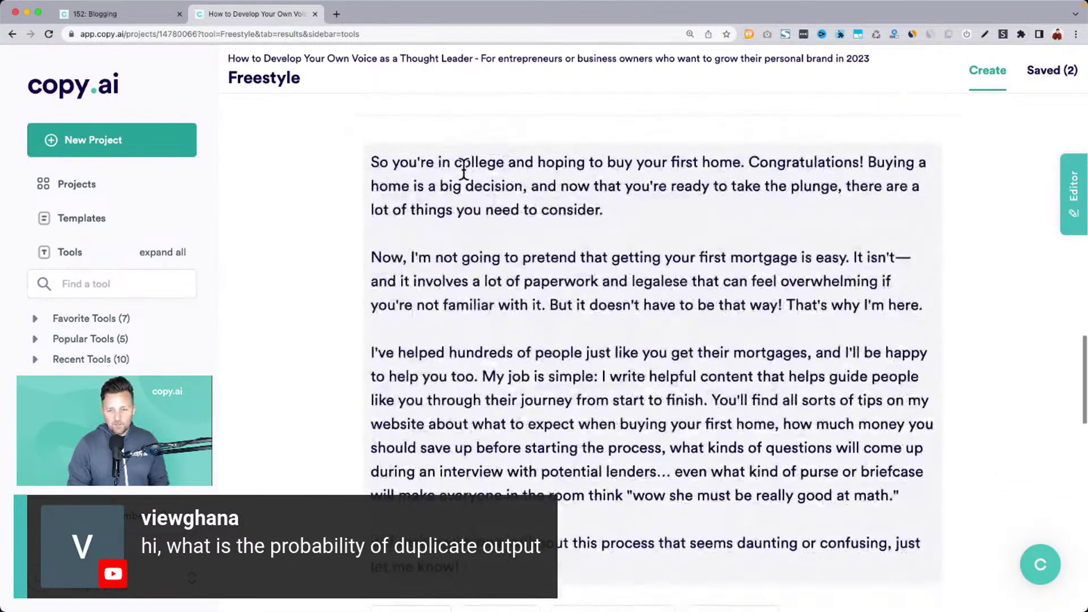
# Examine the "So you're in college" and "Hi there!" explanations and compare them with the main points entered.
pyautogui.moveTo(461, 170); pyautogui.dragTo(588, 169)
pyautogui.click(524, 188)
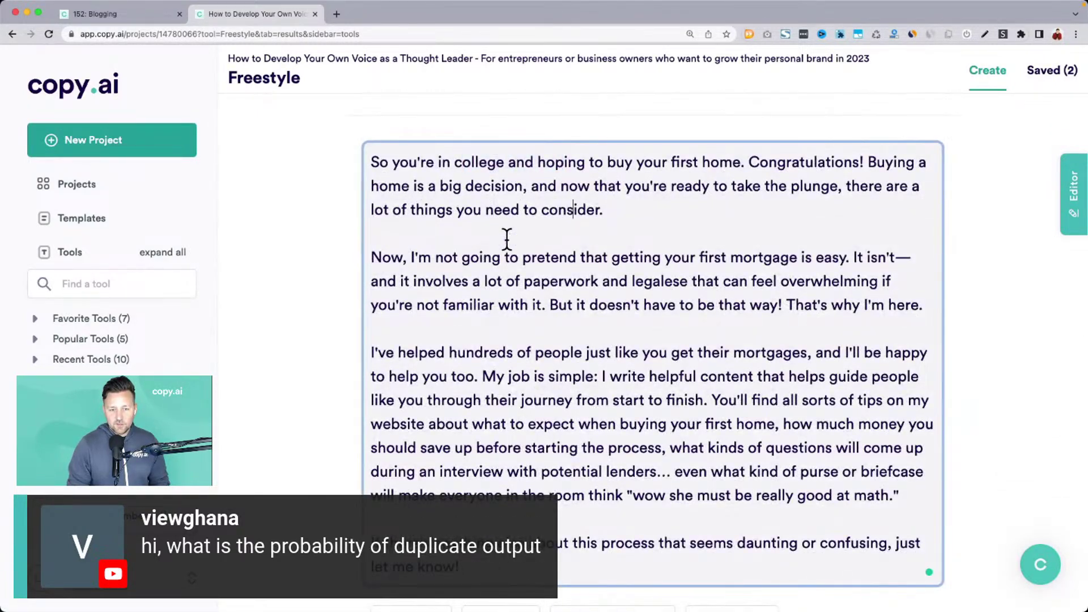
pyautogui.click(394, 258)
pyautogui.moveTo(397, 262); pyautogui.dragTo(918, 311)
pyautogui.scroll(-1, 514, 181)
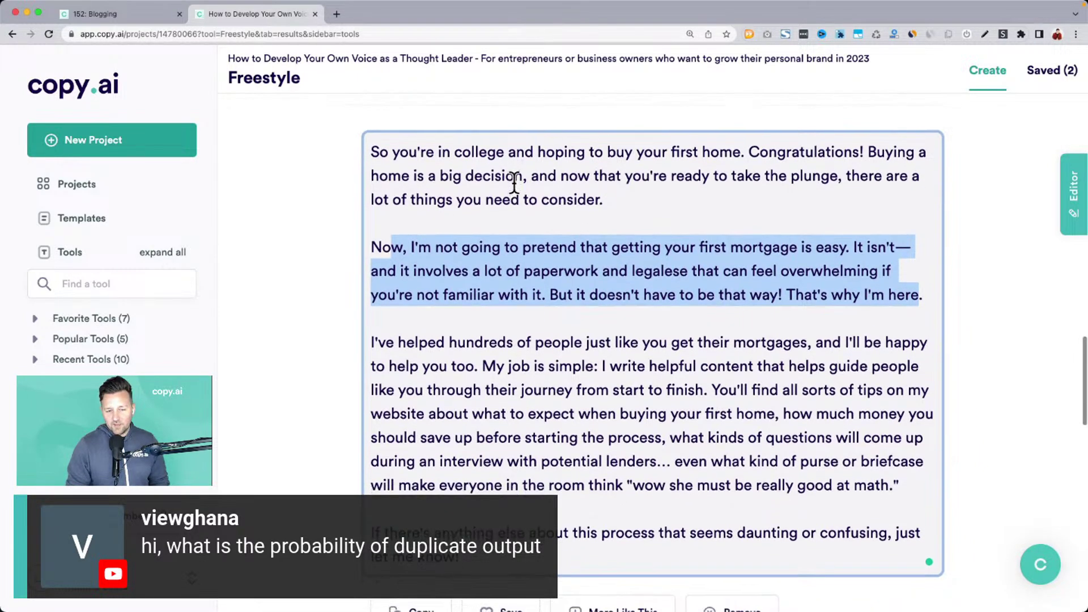
pyautogui.scroll(-10, 514, 182)
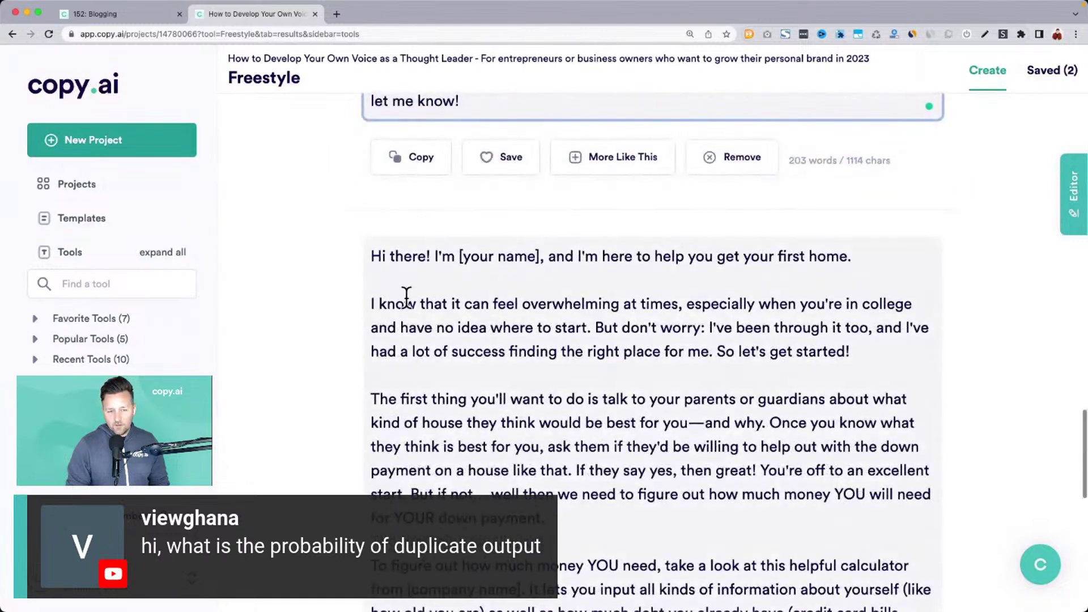
pyautogui.scroll(-1, 376, 305)
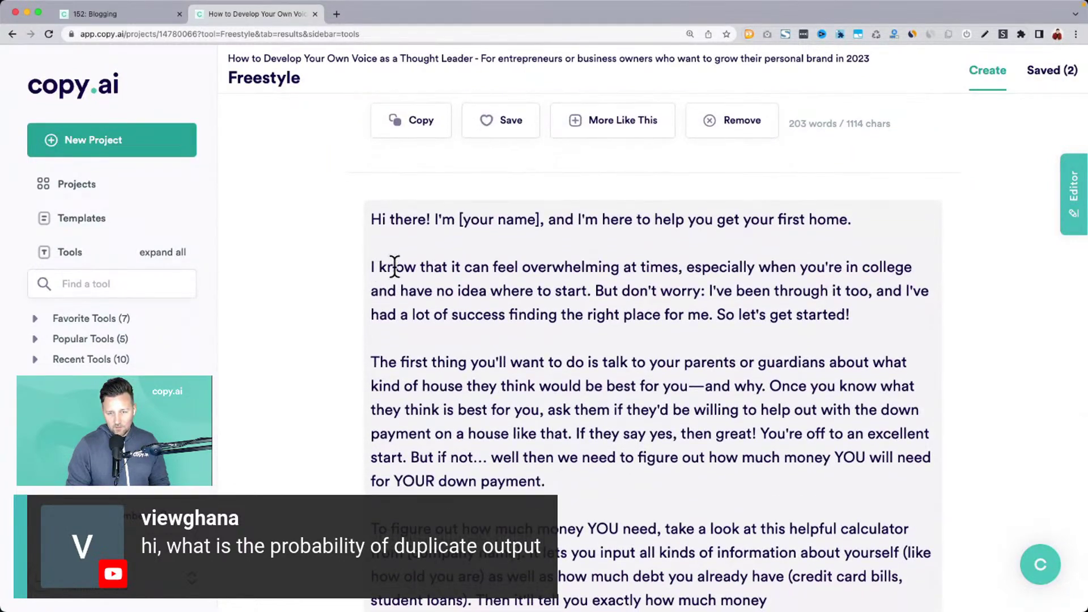
pyautogui.moveTo(446, 362); pyautogui.dragTo(682, 386)
pyautogui.scroll(-5, 744, 395)
pyautogui.scroll(15, 745, 395)
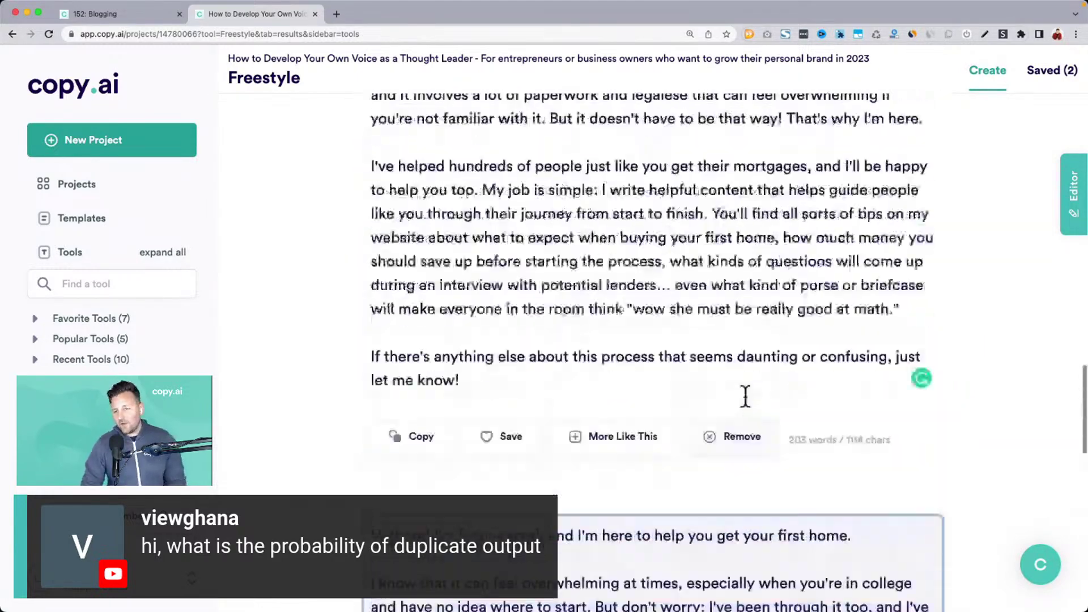
pyautogui.scroll(6, 745, 395)
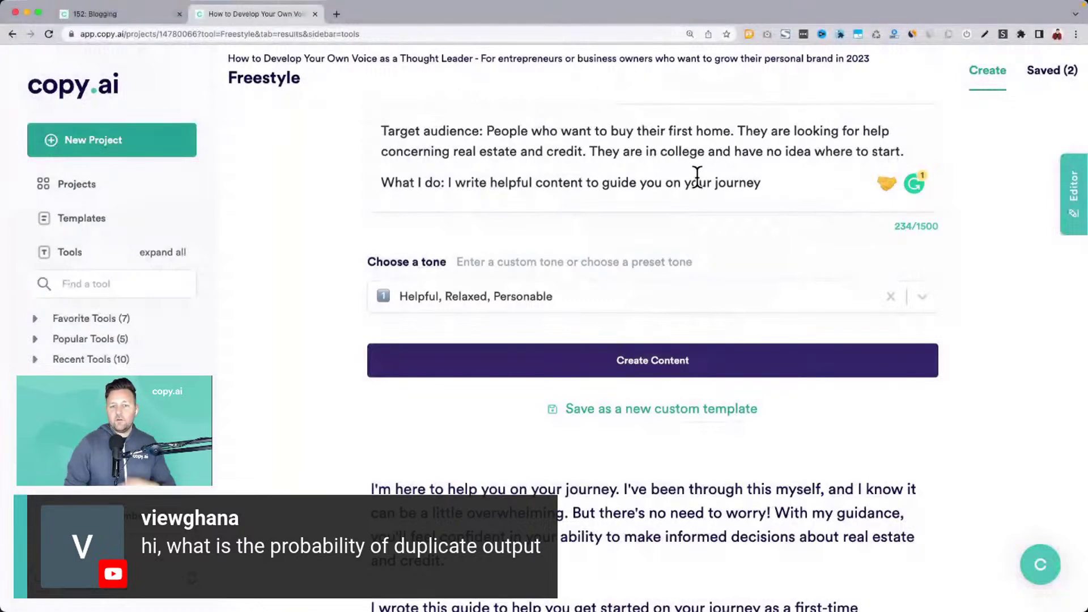
pyautogui.scroll(1, 697, 174)
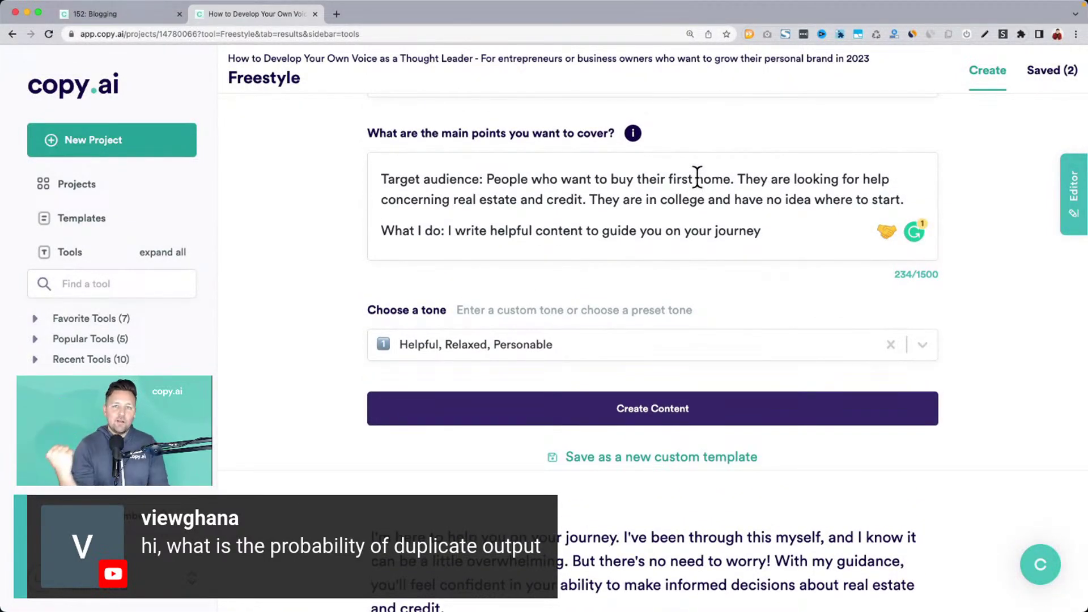
pyautogui.scroll(1, 697, 175)
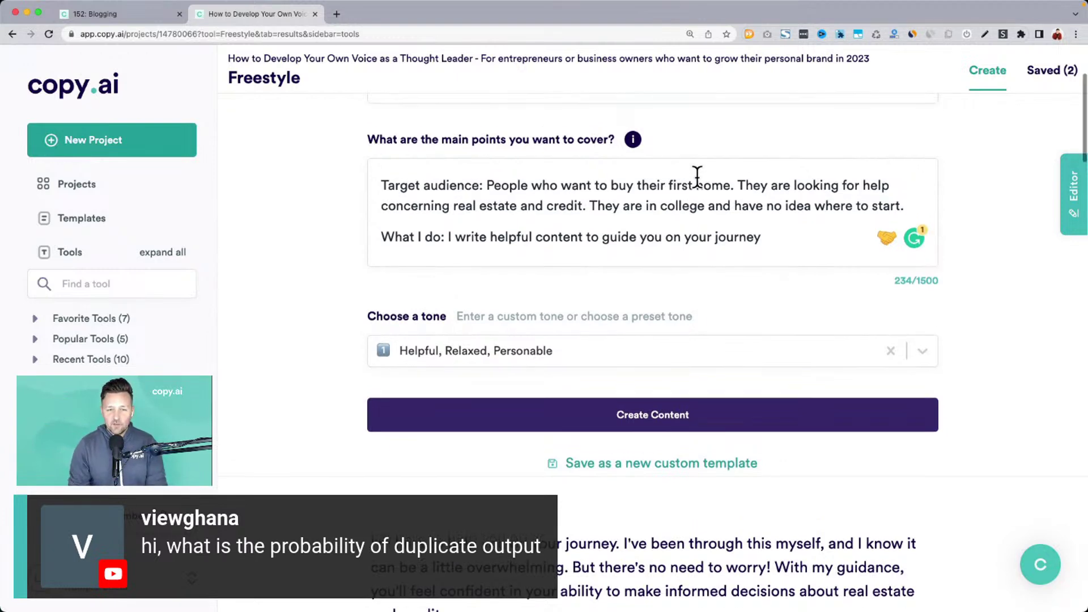
pyautogui.scroll(1, 334, 198)
pyautogui.scroll(1, 333, 198)
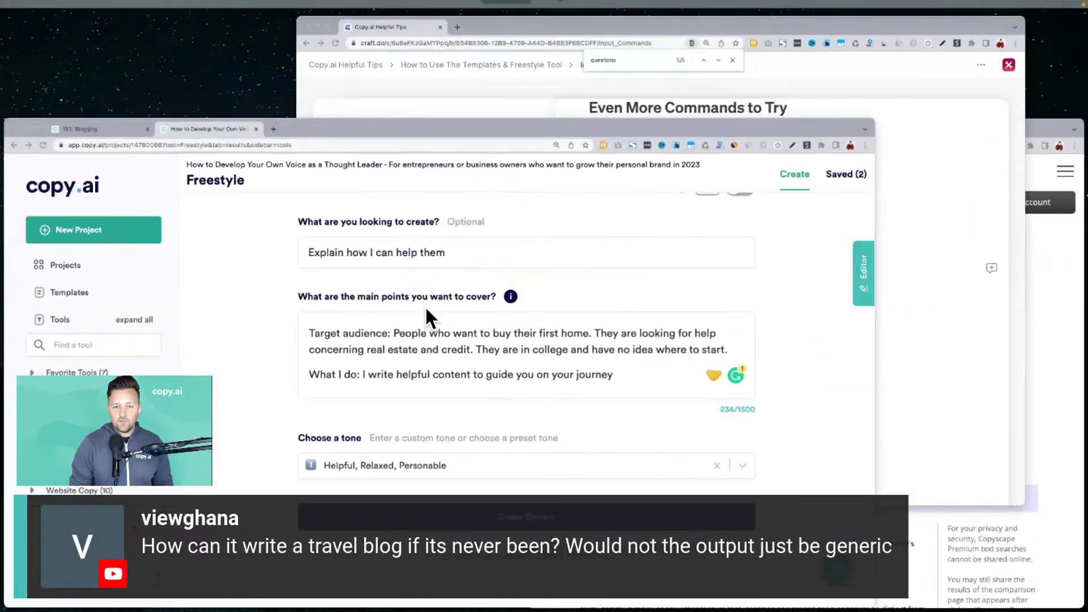
pyautogui.click(611, 41)
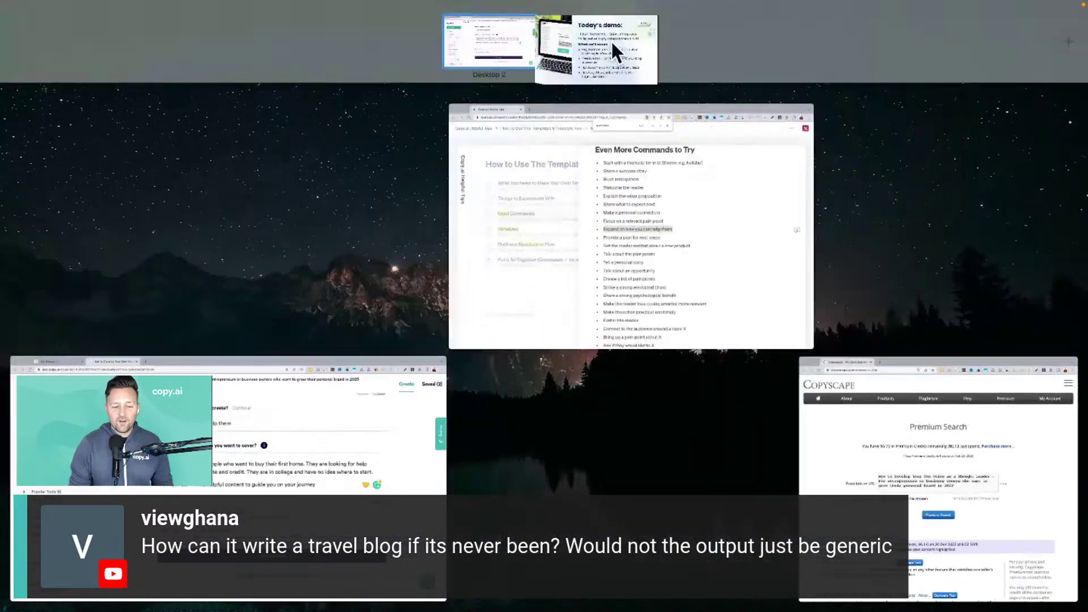
pyautogui.hotkey('ctrl', 'Up')
pyautogui.click(361, 433)
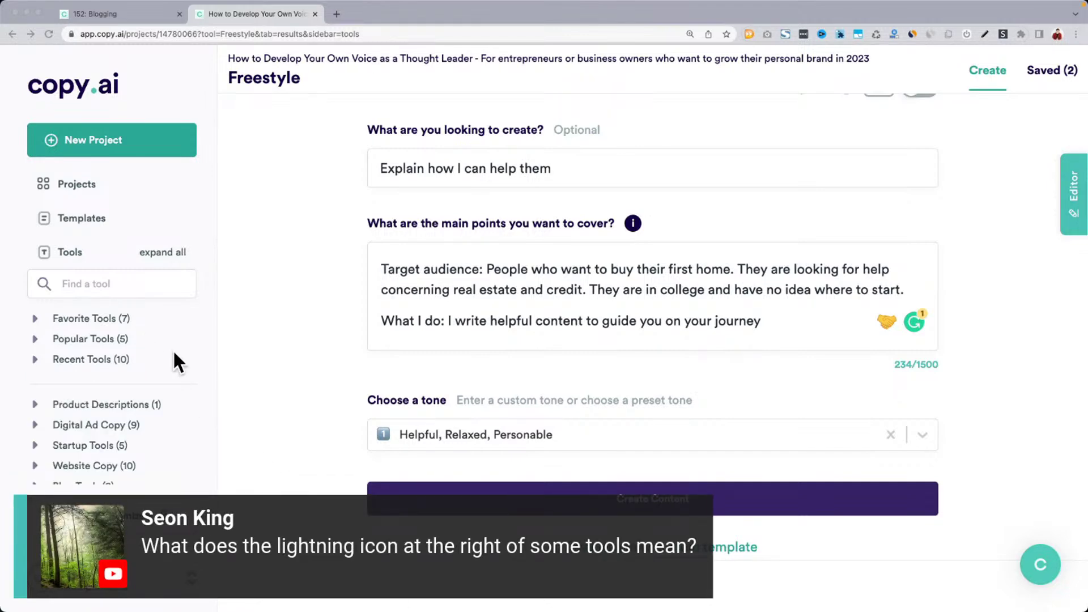
# Open the Product Descriptions tool from the popular tools and turn on Supercharge.
pyautogui.scroll(5, 168, 383)
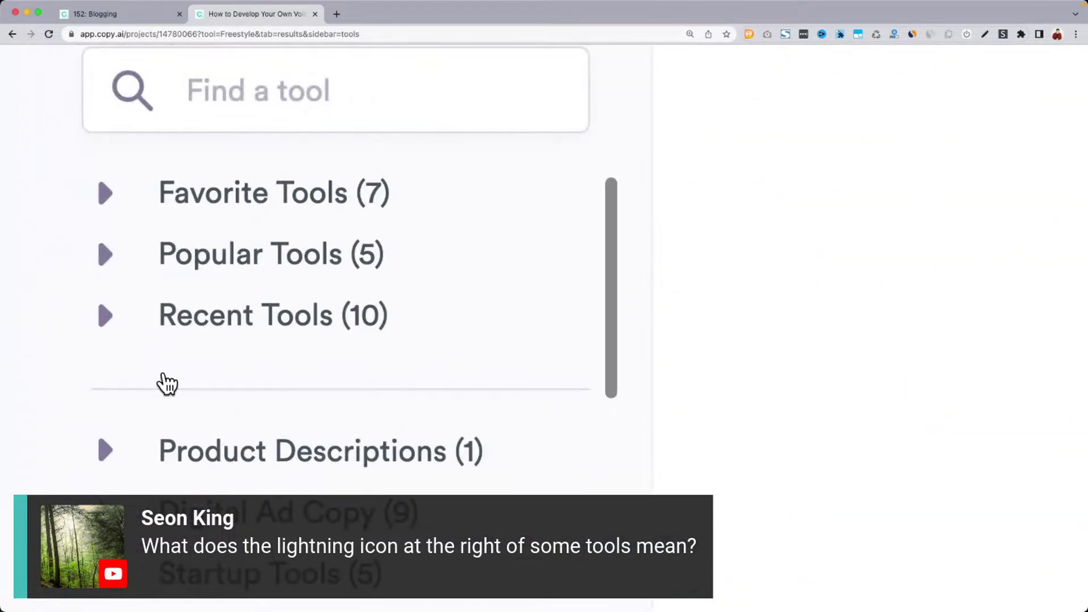
pyautogui.scroll(-4, 165, 381)
pyautogui.scroll(4, 165, 340)
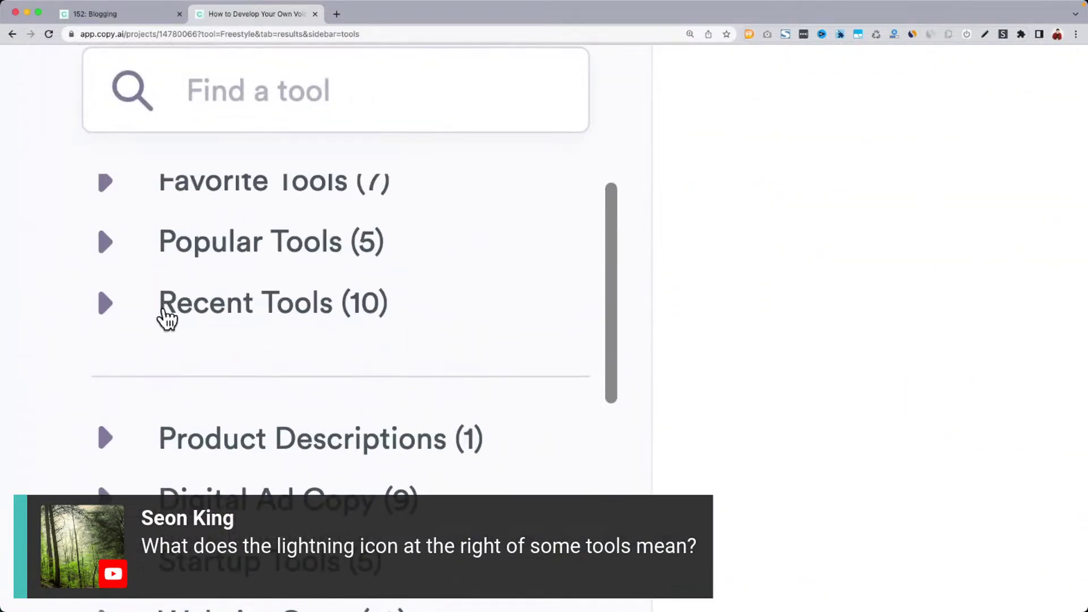
pyautogui.click(129, 247)
pyautogui.scroll(-5, 267, 272)
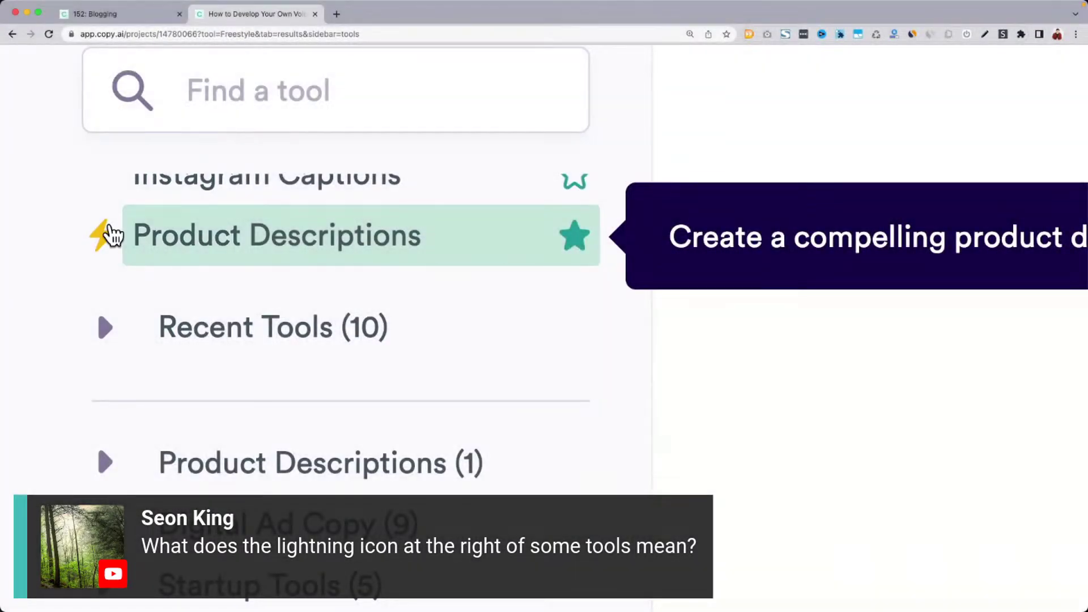
pyautogui.scroll(-5, 113, 235)
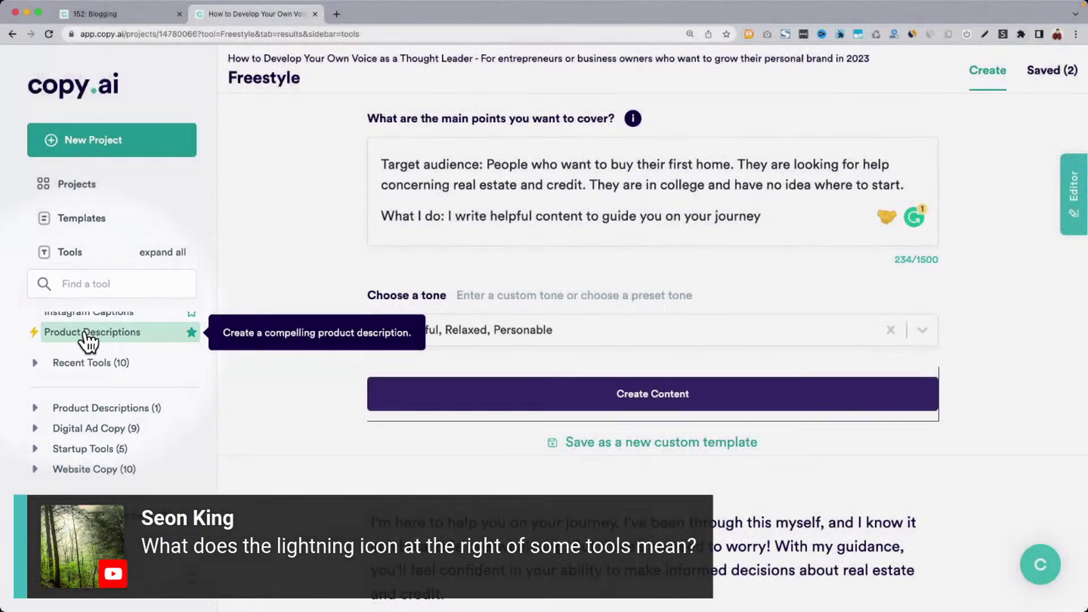
pyautogui.click(88, 333)
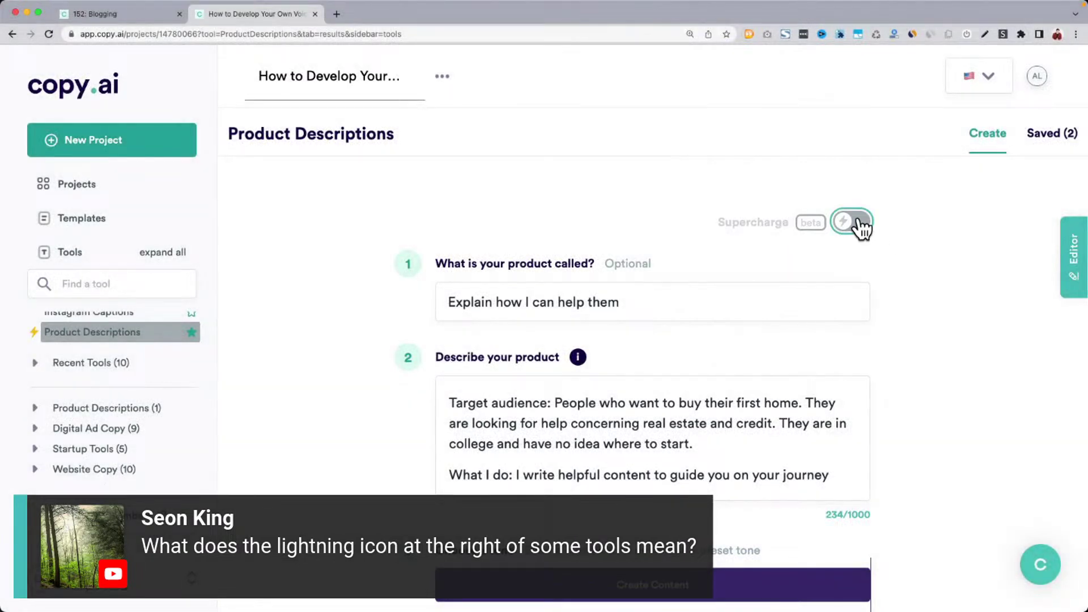
pyautogui.click(851, 221)
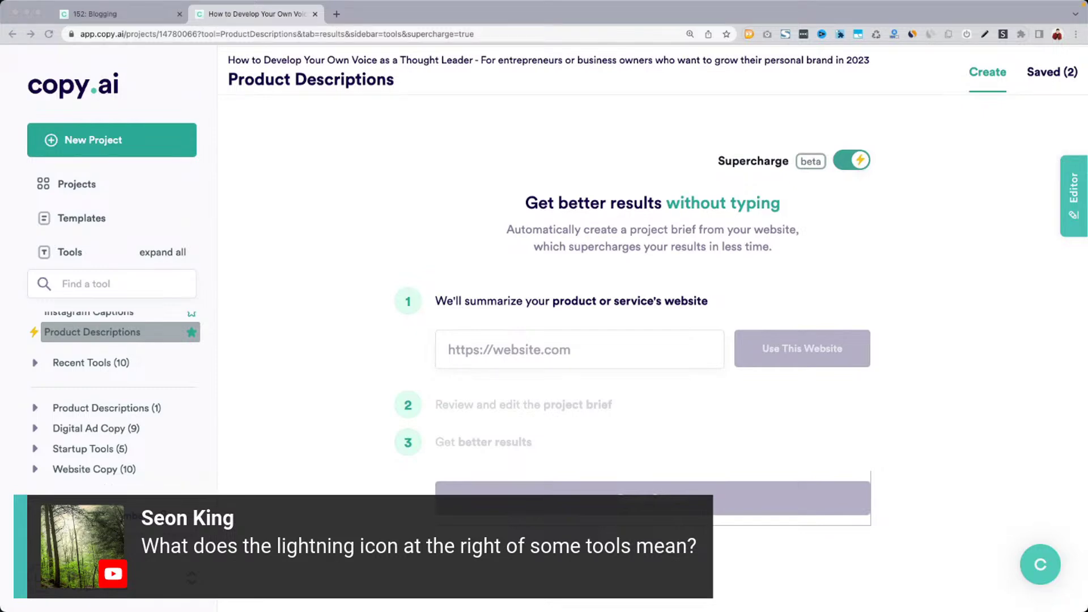
# Switch to the FUN.com page for the Cheer Bear slippers, dismiss the spin-to-win offer and copy the page's web address.
pyautogui.moveTo(800, 609); pyautogui.dragTo(1086, 197)
pyautogui.scroll(-3, 829, 344)
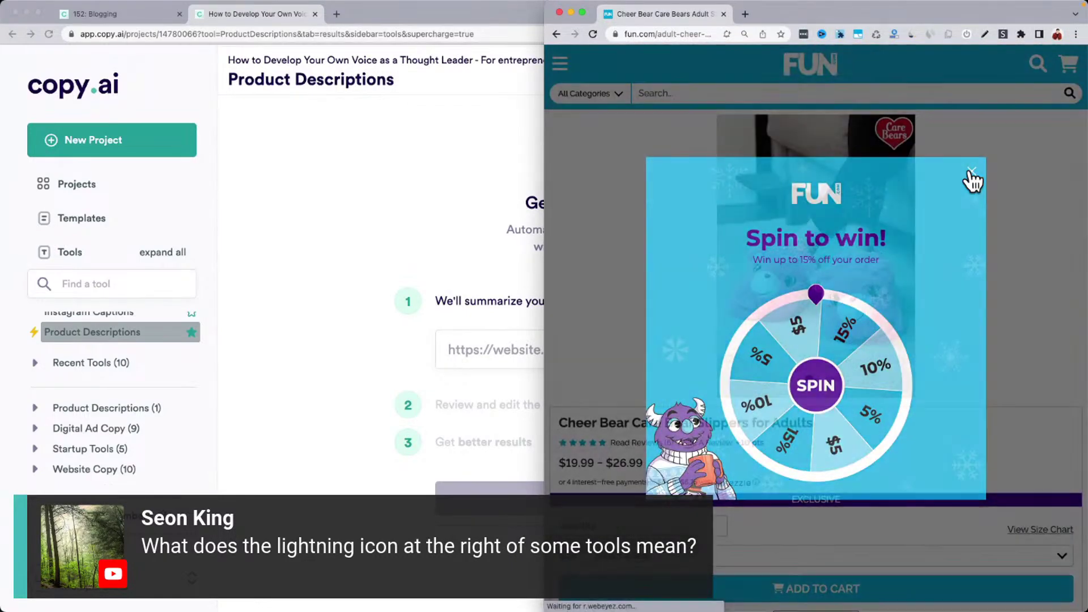
pyautogui.click(971, 179)
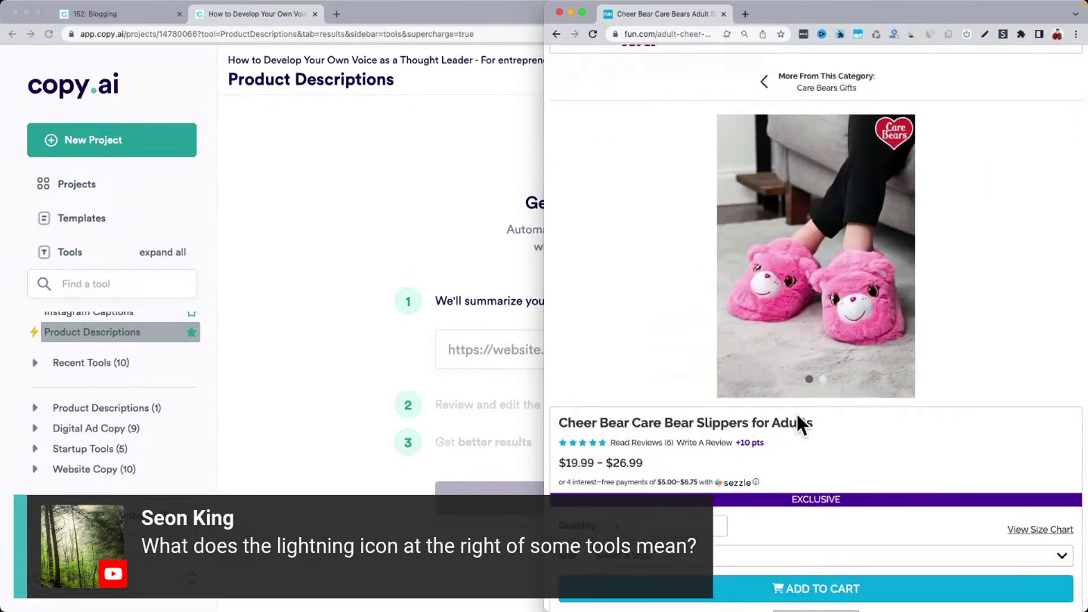
pyautogui.scroll(5, 862, 413)
pyautogui.click(668, 32)
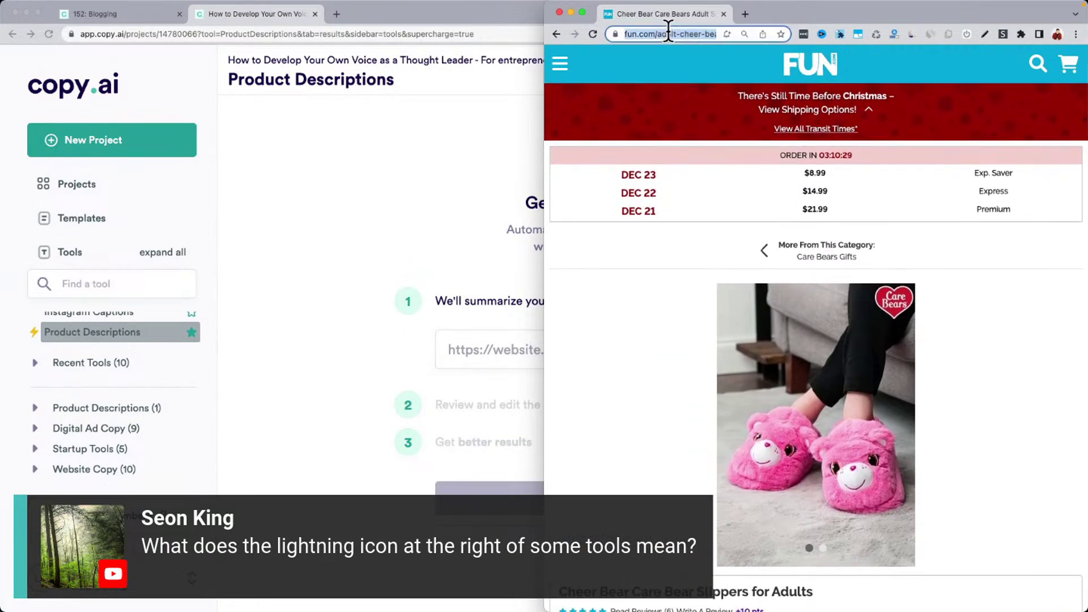
pyautogui.click(398, 251)
pyautogui.click(510, 346)
pyautogui.write('https://www.fun.com/adult-cheer-bear-care-bears-slippers.html')
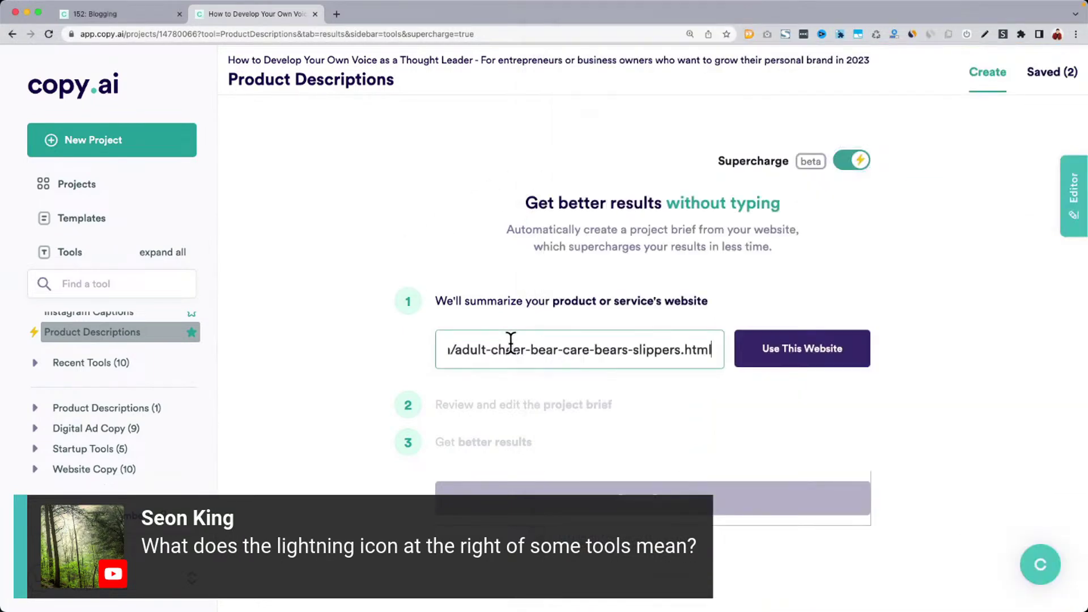
pyautogui.click(810, 351)
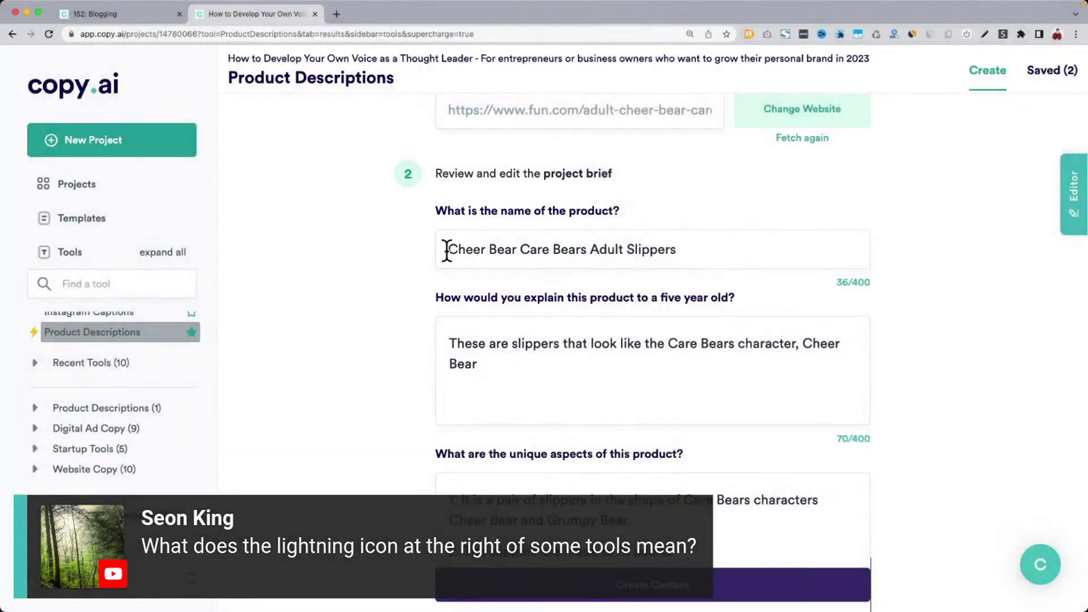
# Review the project brief's product name, five-year-old explanation and unique aspects.
pyautogui.moveTo(561, 250); pyautogui.dragTo(650, 247)
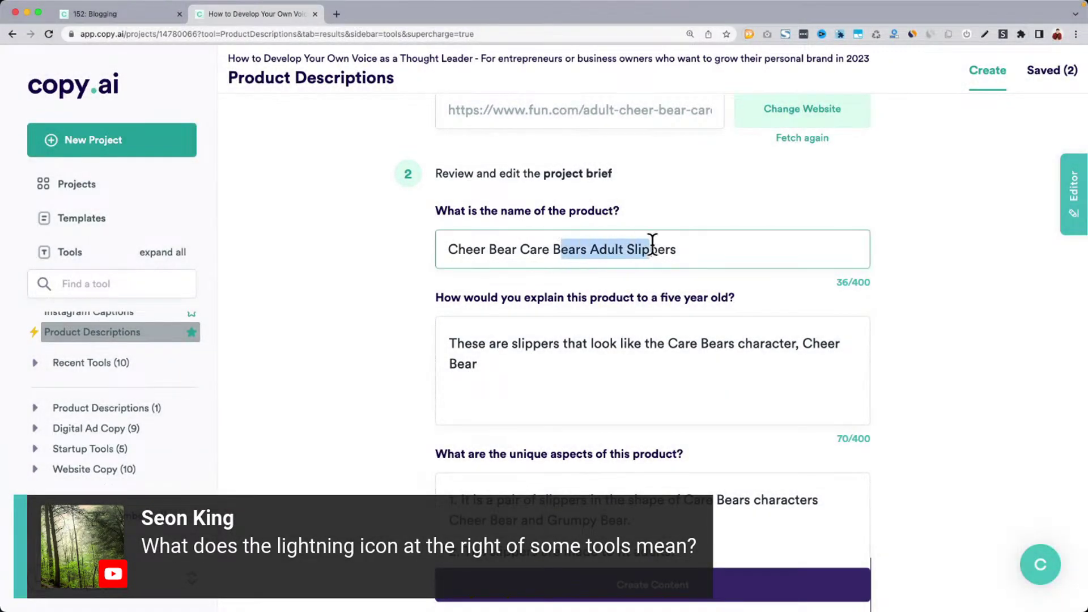
pyautogui.scroll(-3, 678, 250)
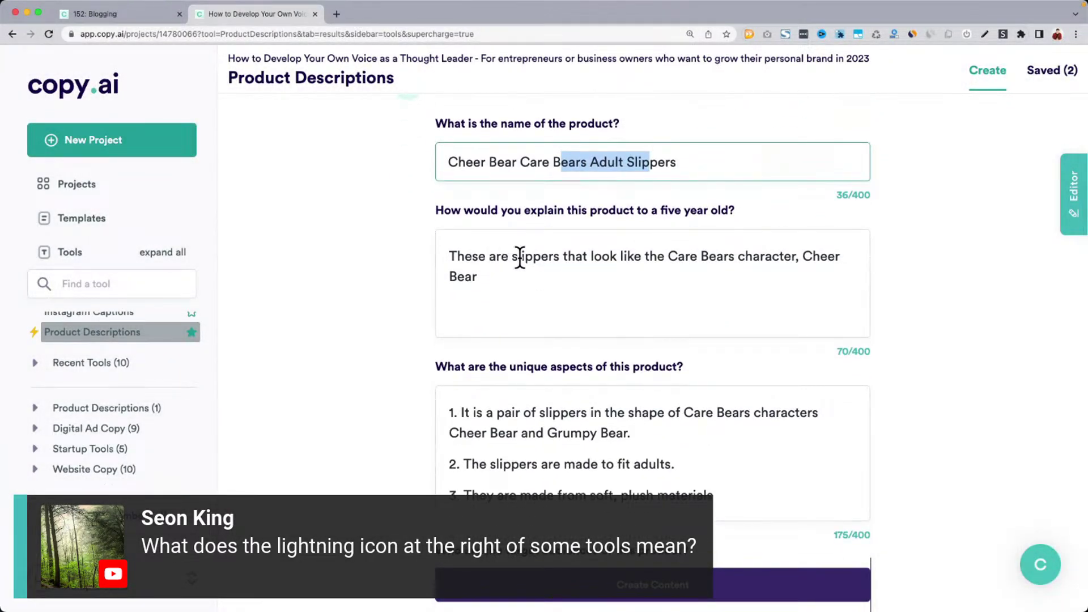
pyautogui.moveTo(517, 257); pyautogui.dragTo(776, 276)
pyautogui.scroll(-4, 777, 276)
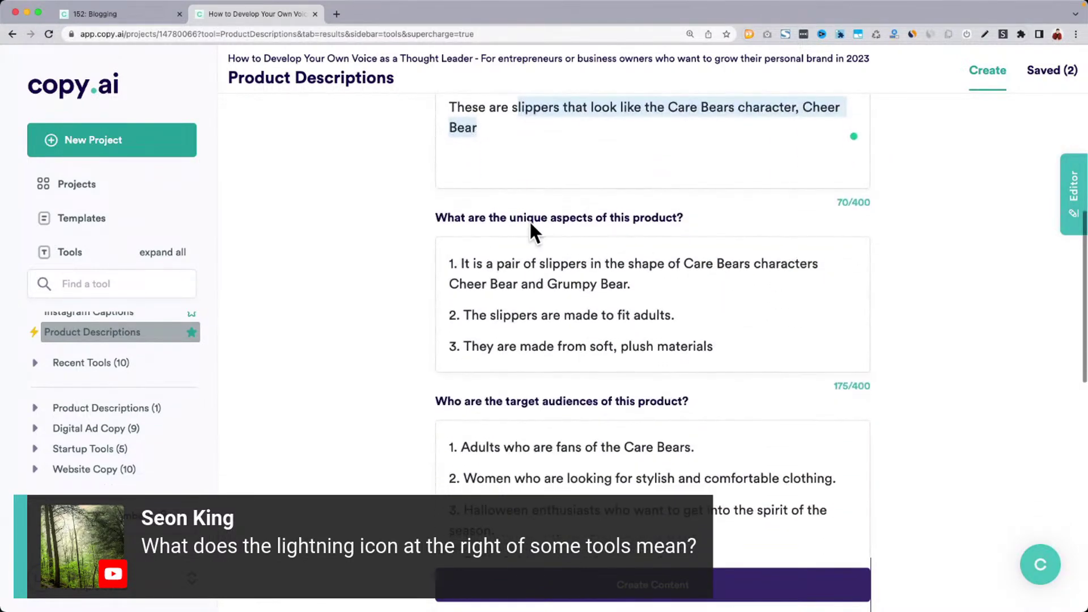
pyautogui.moveTo(473, 266); pyautogui.dragTo(718, 297)
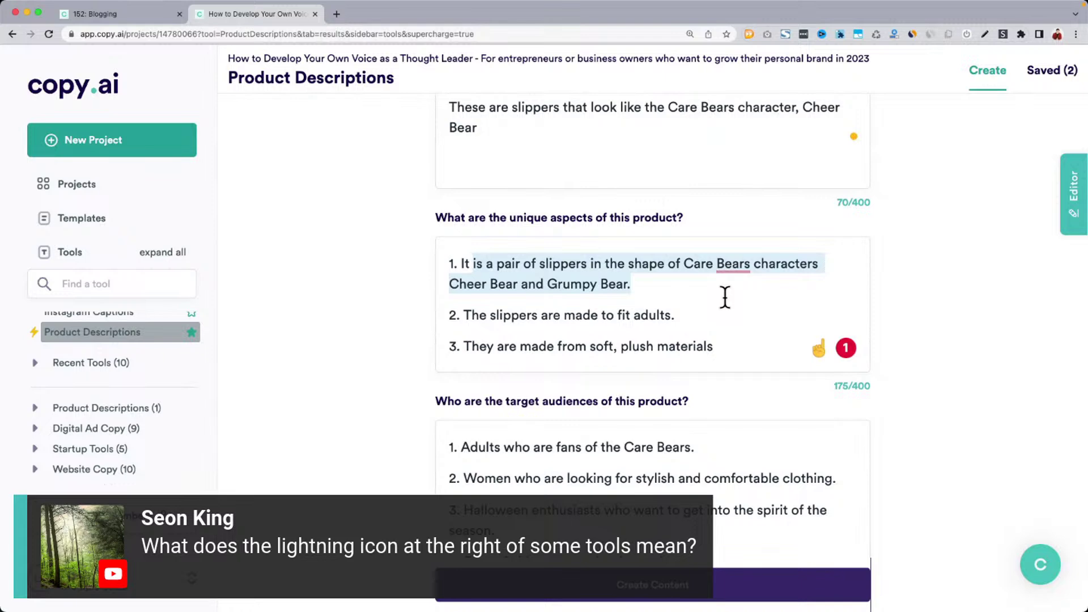
pyautogui.scroll(-2, 593, 287)
pyautogui.moveTo(564, 279); pyautogui.dragTo(704, 279)
pyautogui.scroll(-2, 513, 263)
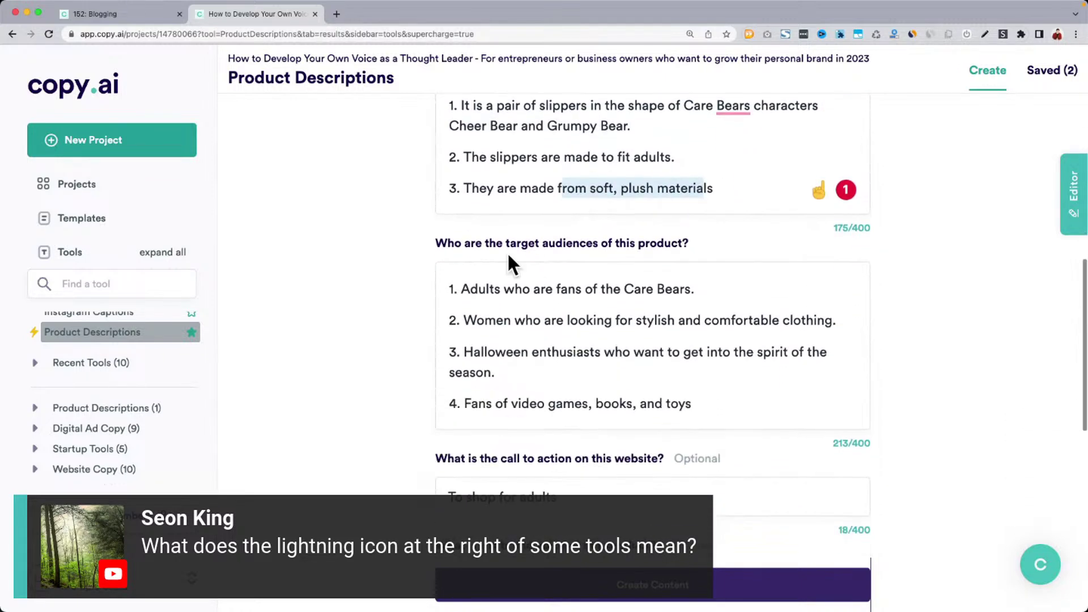
# Review the brief's target audiences, call to action and brand voice.
pyautogui.moveTo(449, 245); pyautogui.dragTo(703, 243)
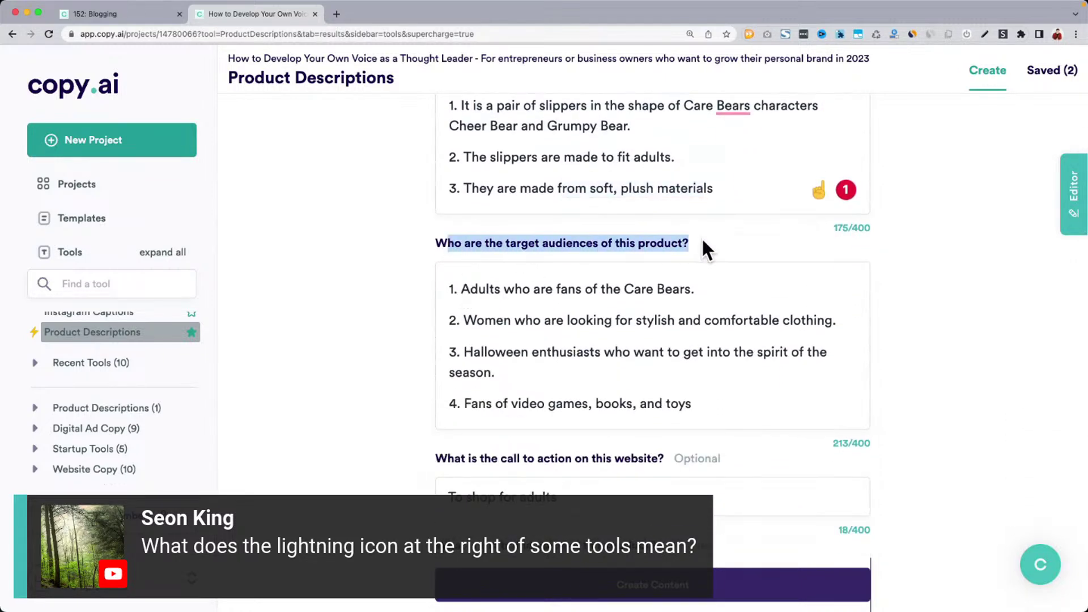
pyautogui.moveTo(485, 321); pyautogui.dragTo(816, 323)
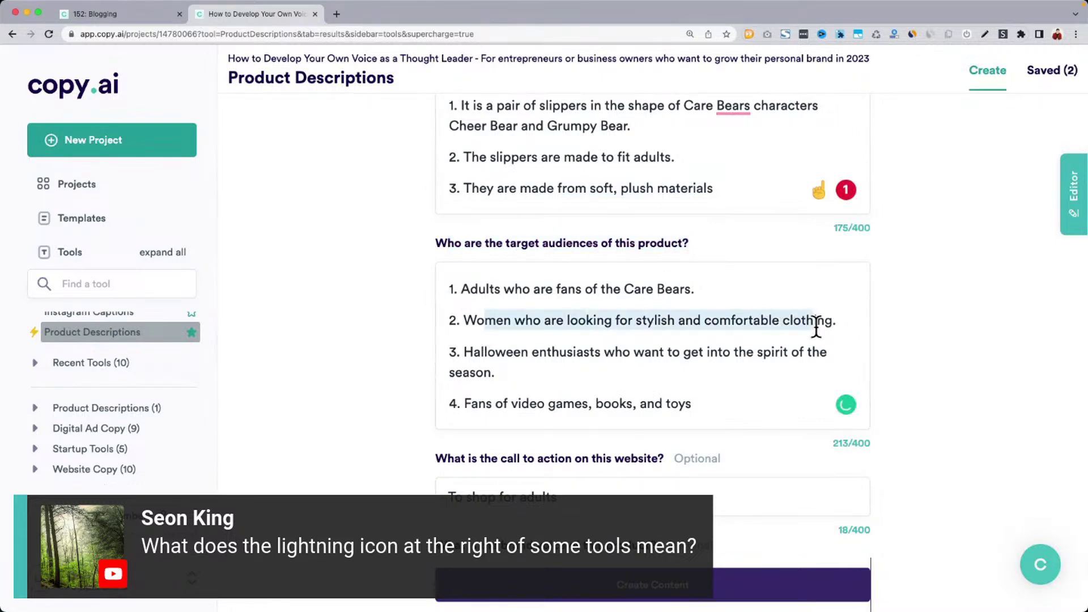
pyautogui.click(484, 352)
pyautogui.click(570, 372)
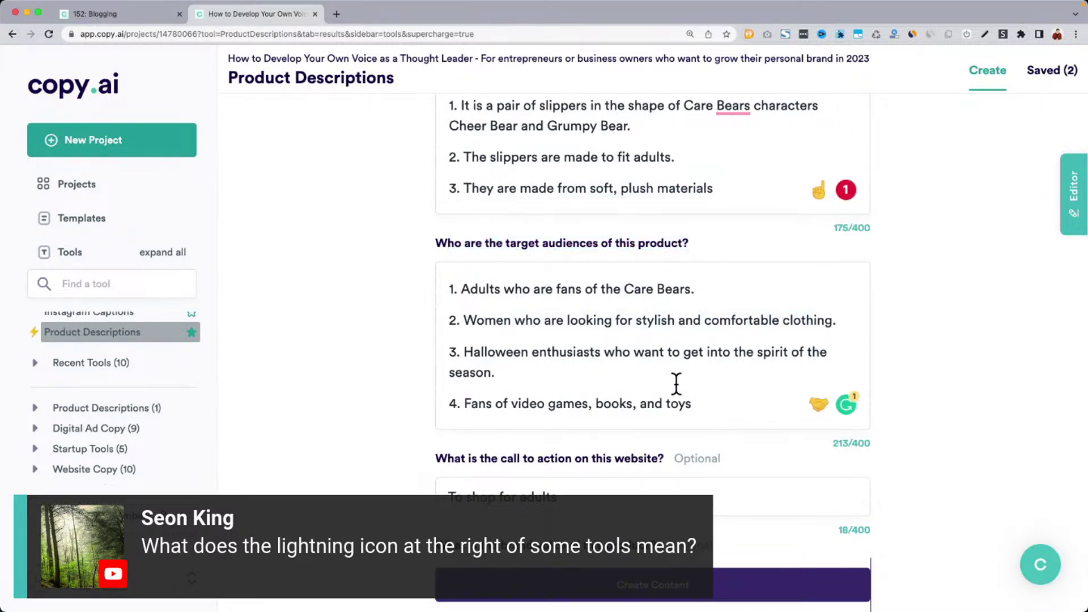
pyautogui.scroll(-2, 677, 385)
pyautogui.scroll(-2, 674, 383)
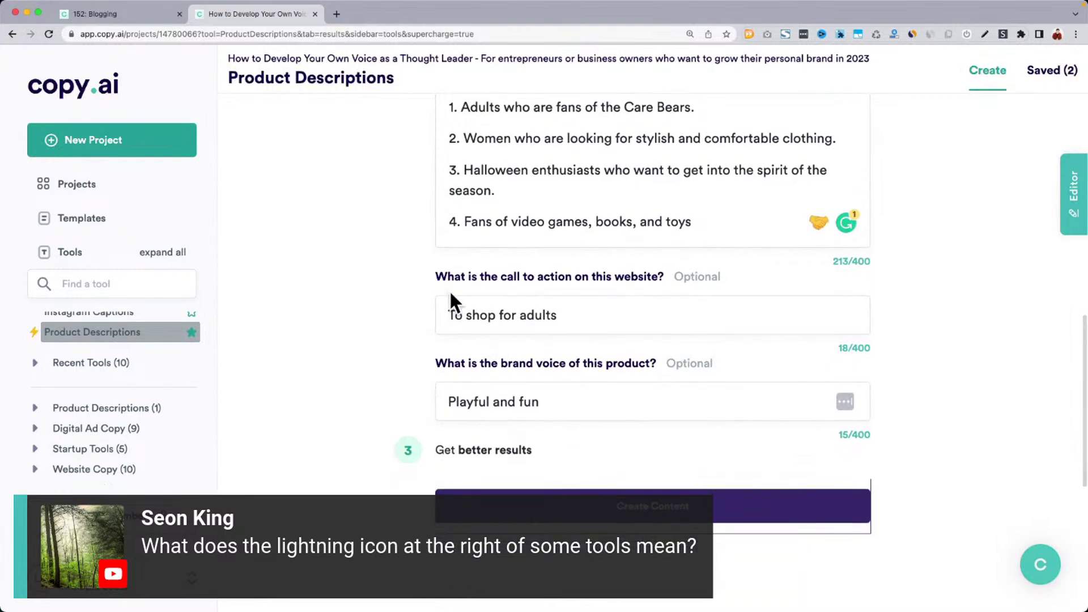
pyautogui.moveTo(665, 277); pyautogui.dragTo(610, 277)
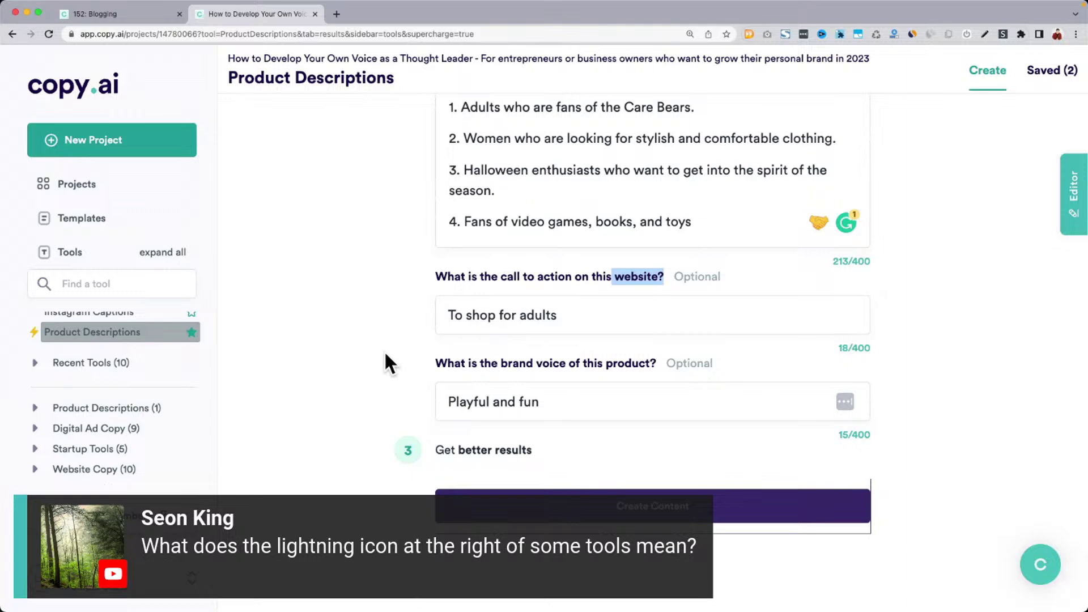
pyautogui.scroll(10, 383, 350)
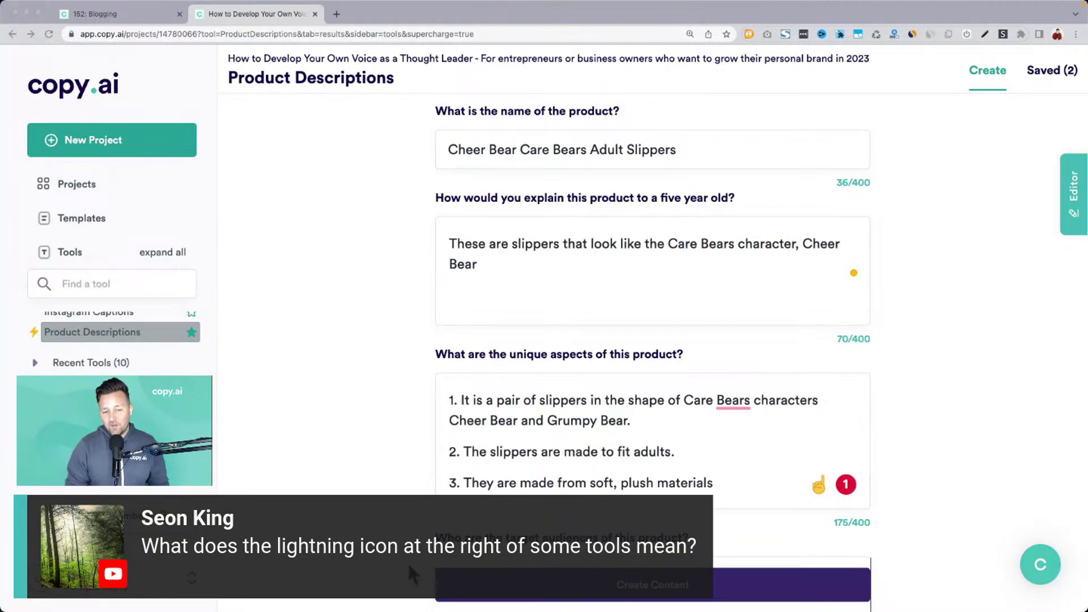
pyautogui.scroll(-10, 350, 357)
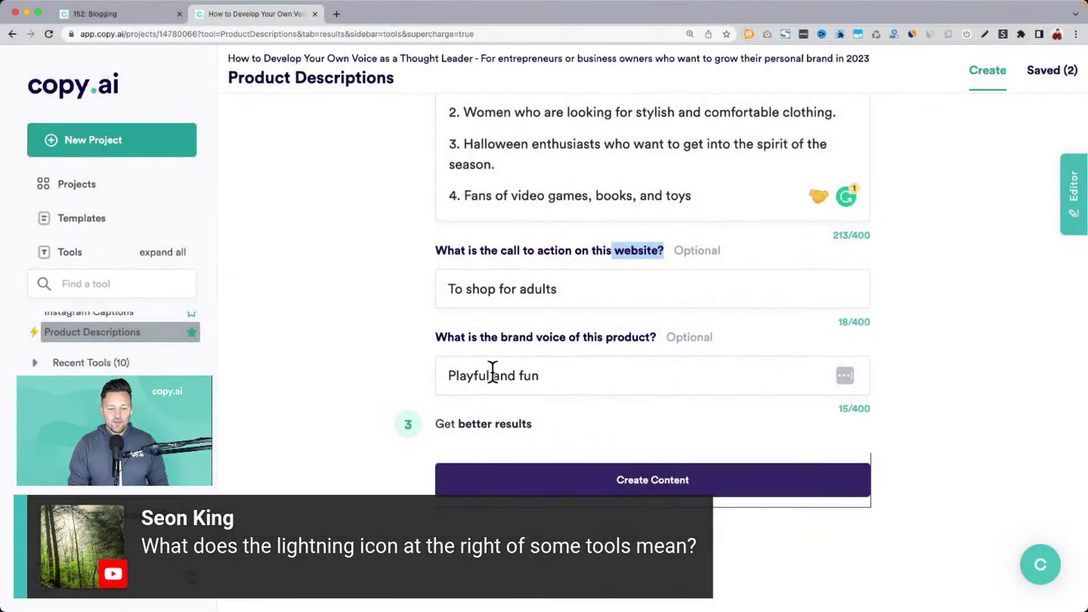
pyautogui.moveTo(479, 374); pyautogui.dragTo(536, 373)
pyautogui.click(384, 283)
# Change the brief's call to action to "Buy your slippers" and generate the product descriptions.
pyautogui.scroll(3, 383, 280)
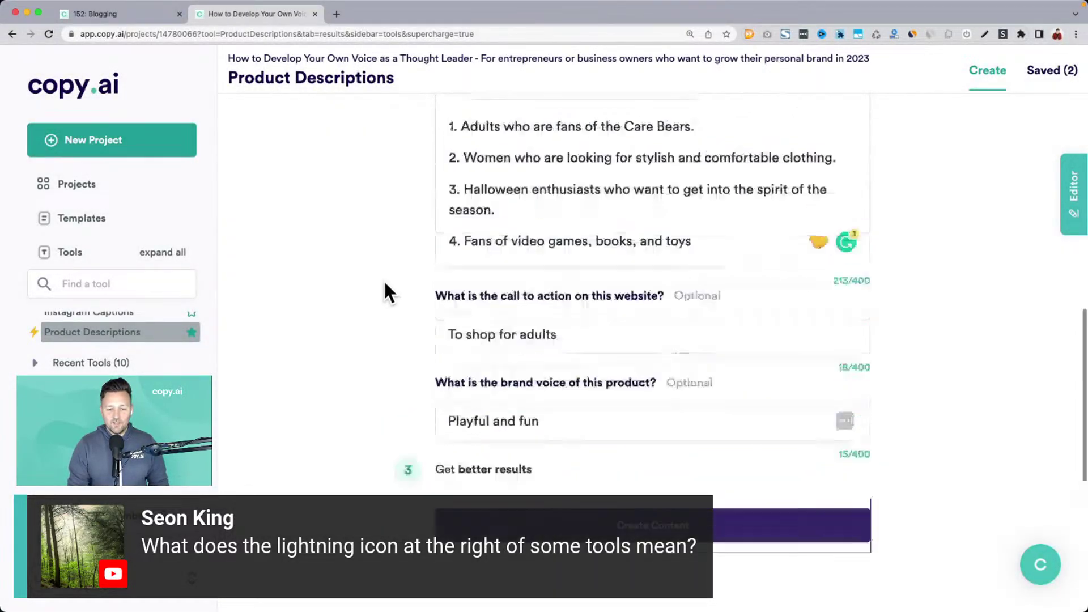
pyautogui.moveTo(449, 365); pyautogui.dragTo(557, 363)
pyautogui.doubleClick(526, 365)
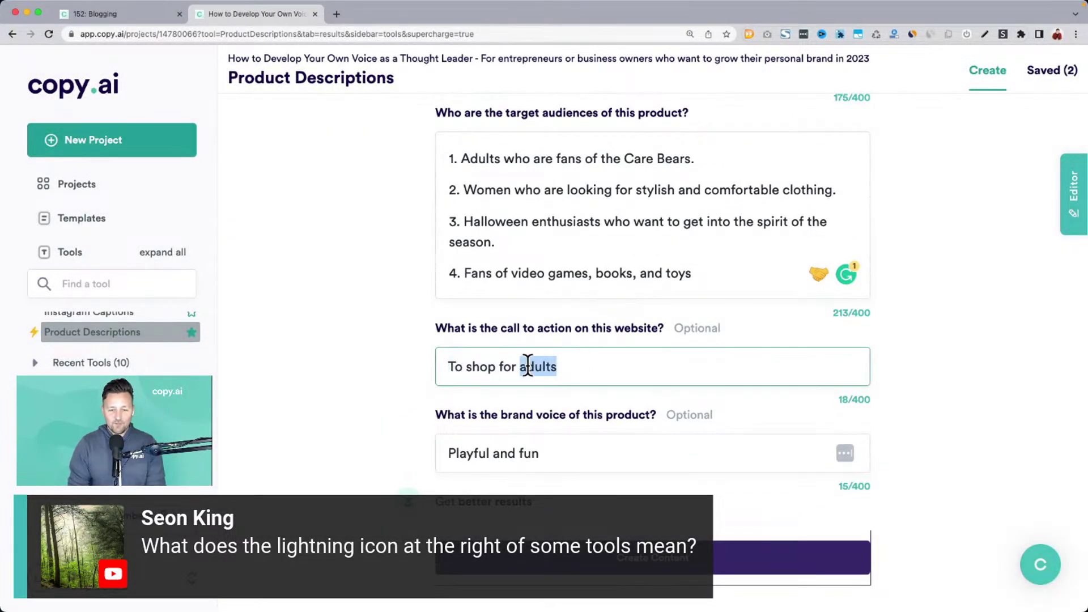
pyautogui.write('slippers')
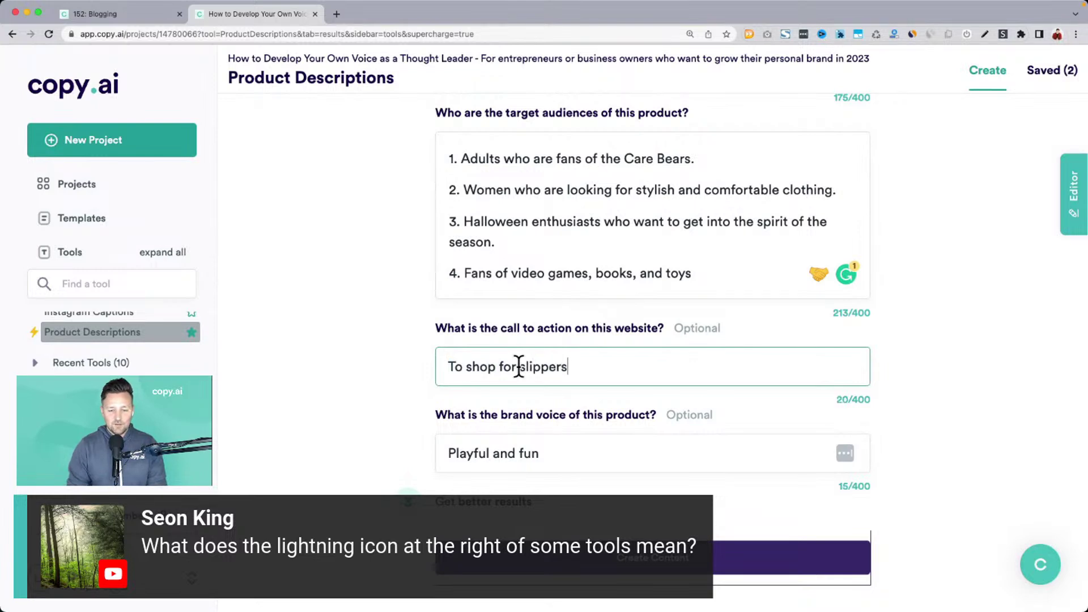
pyautogui.doubleClick(476, 366)
pyautogui.press('Right')
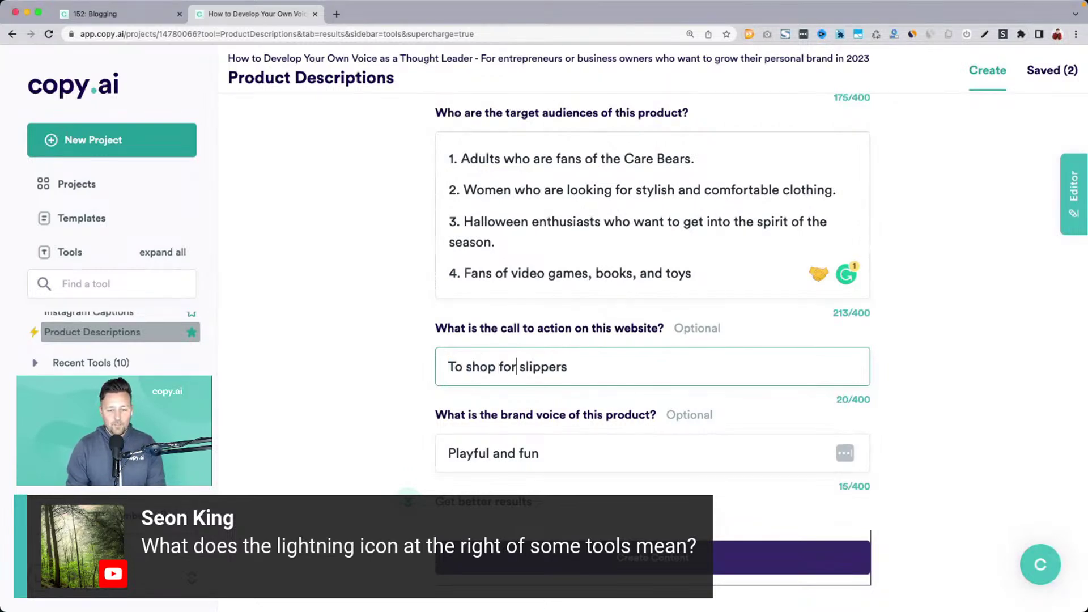
pyautogui.press('super+shift+Left')
pyautogui.write('Buy your')
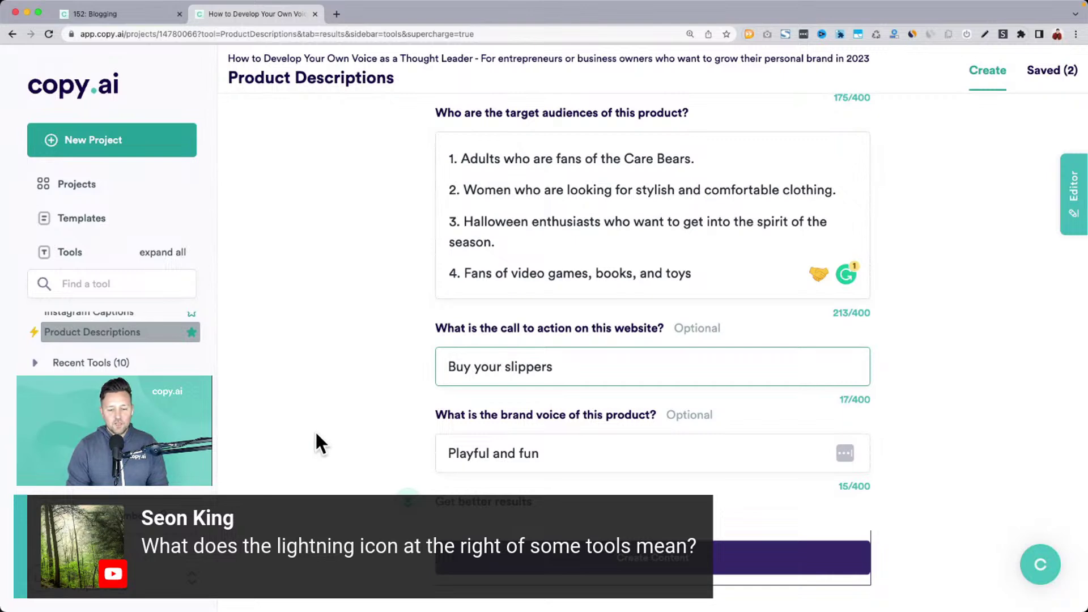
pyautogui.scroll(-2, 314, 430)
pyautogui.click(576, 443)
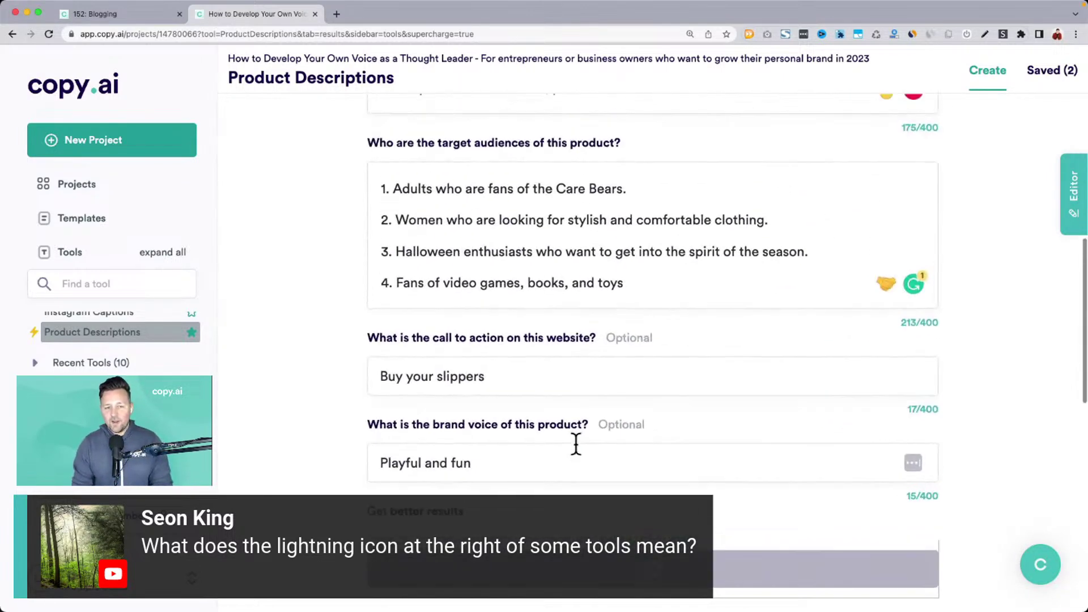
# Read the first generated product descriptions, including the one beginning "Chase the rainbow".
pyautogui.scroll(6, 575, 442)
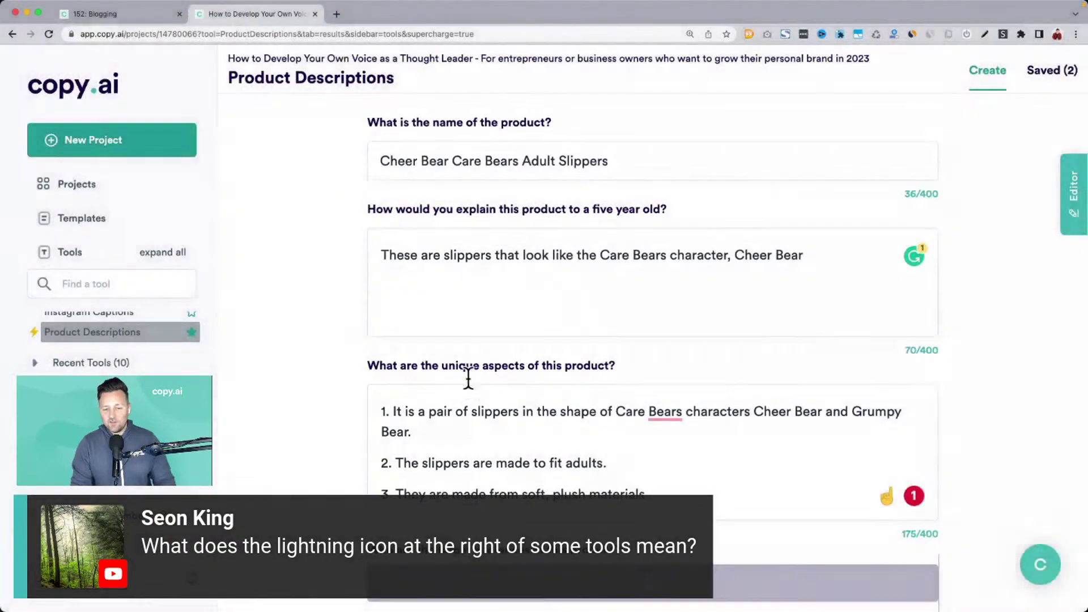
pyautogui.scroll(-15, 468, 379)
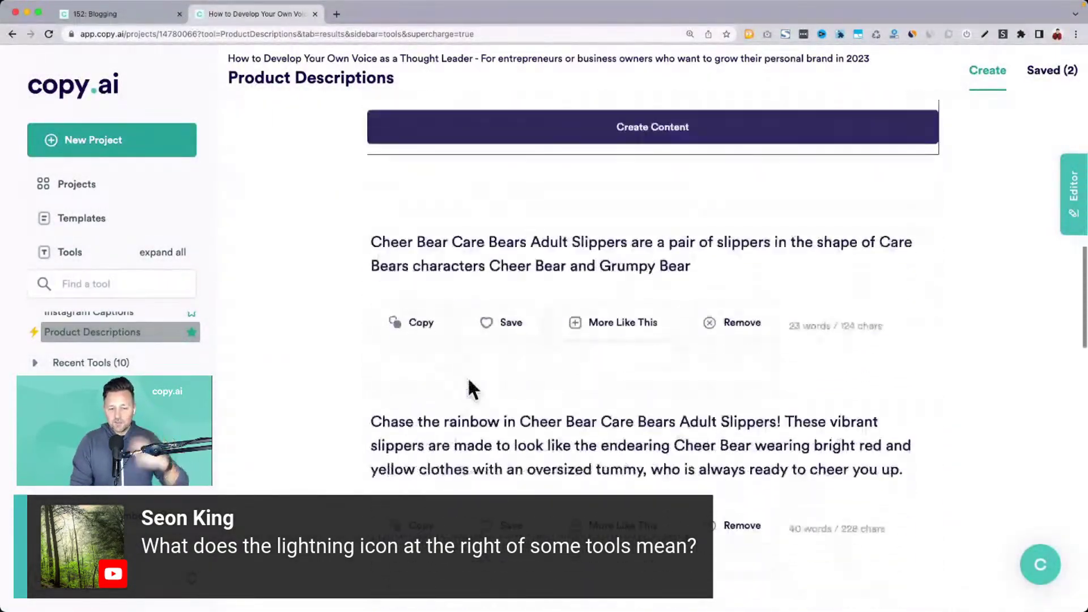
pyautogui.scroll(-3, 473, 389)
pyautogui.moveTo(382, 289); pyautogui.dragTo(772, 287)
pyautogui.moveTo(382, 313); pyautogui.dragTo(967, 352)
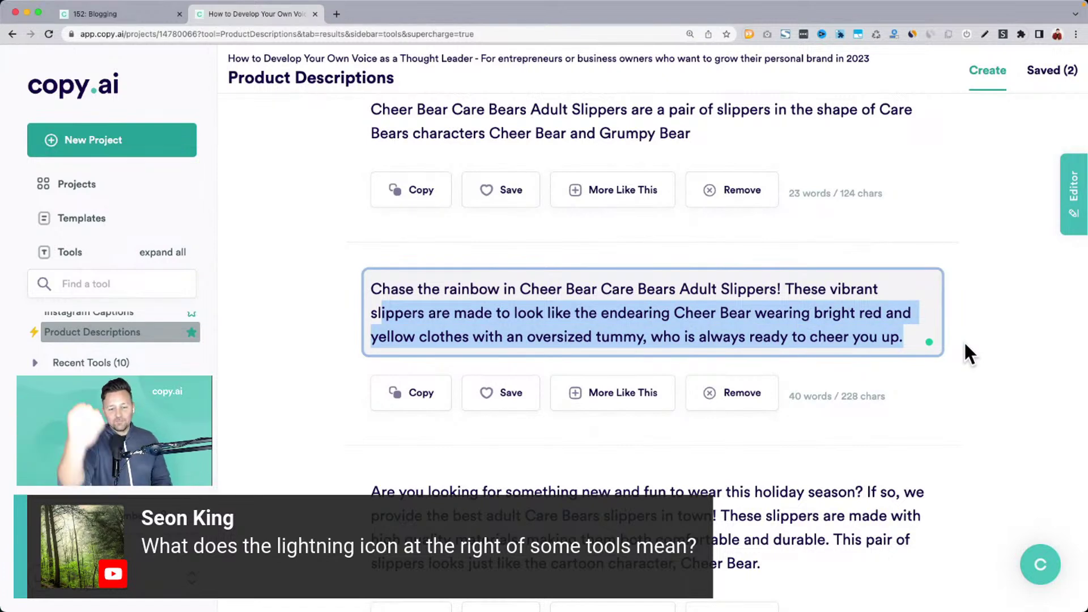
# Read the generated description beginning "Are you looking for something new and fun to wear this holiday season?".
pyautogui.scroll(-5, 963, 341)
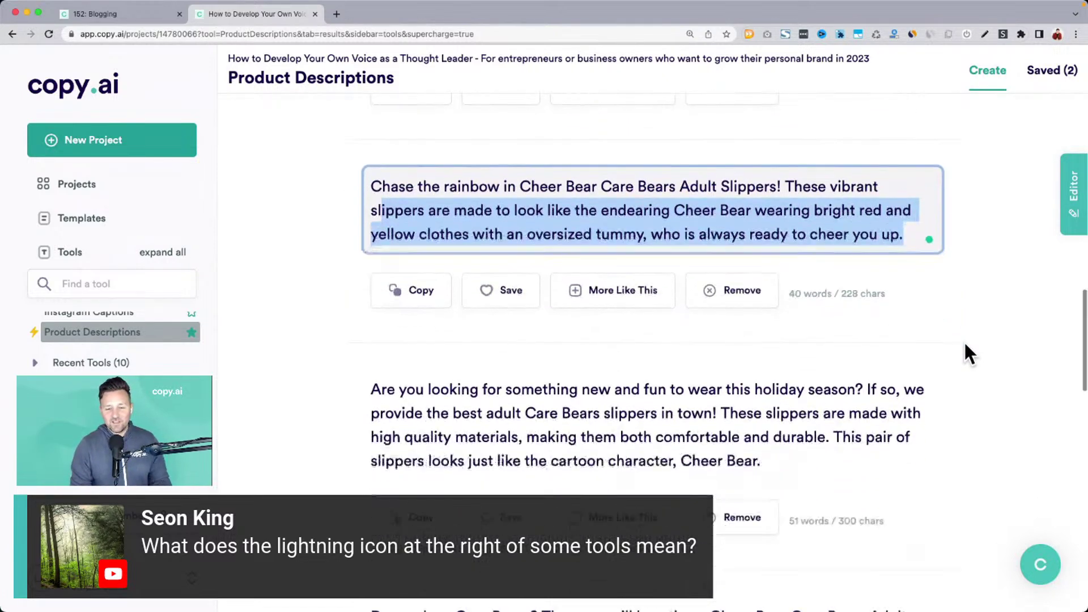
pyautogui.moveTo(480, 264); pyautogui.dragTo(723, 263)
pyautogui.moveTo(398, 287); pyautogui.dragTo(619, 286)
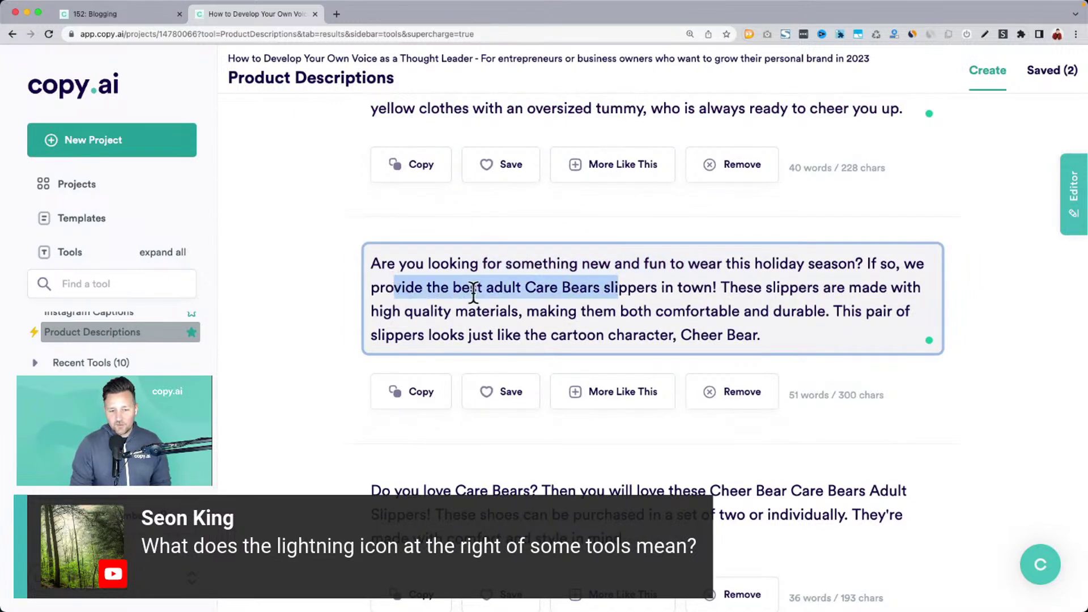
pyautogui.moveTo(372, 311); pyautogui.dragTo(763, 326)
pyautogui.scroll(-4, 772, 324)
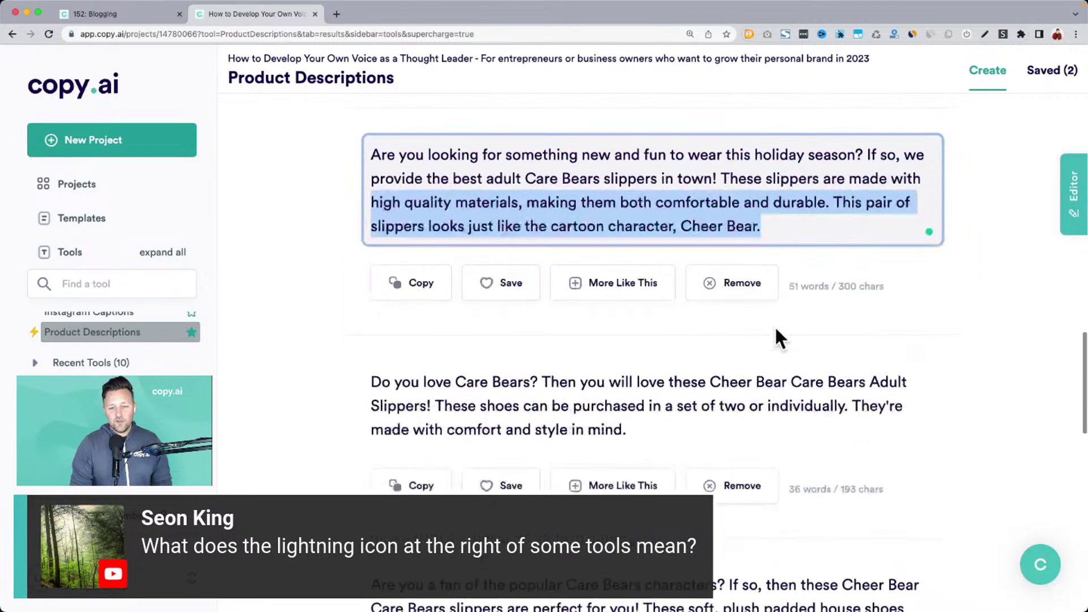
# Read the remaining generated descriptions, from "Do you love Care Bears?" to "Children's pajama sets have never been so adorable!", and return to the project brief.
pyautogui.moveTo(379, 288); pyautogui.dragTo(510, 286)
pyautogui.moveTo(436, 309); pyautogui.dragTo(646, 359)
pyautogui.scroll(-4, 767, 292)
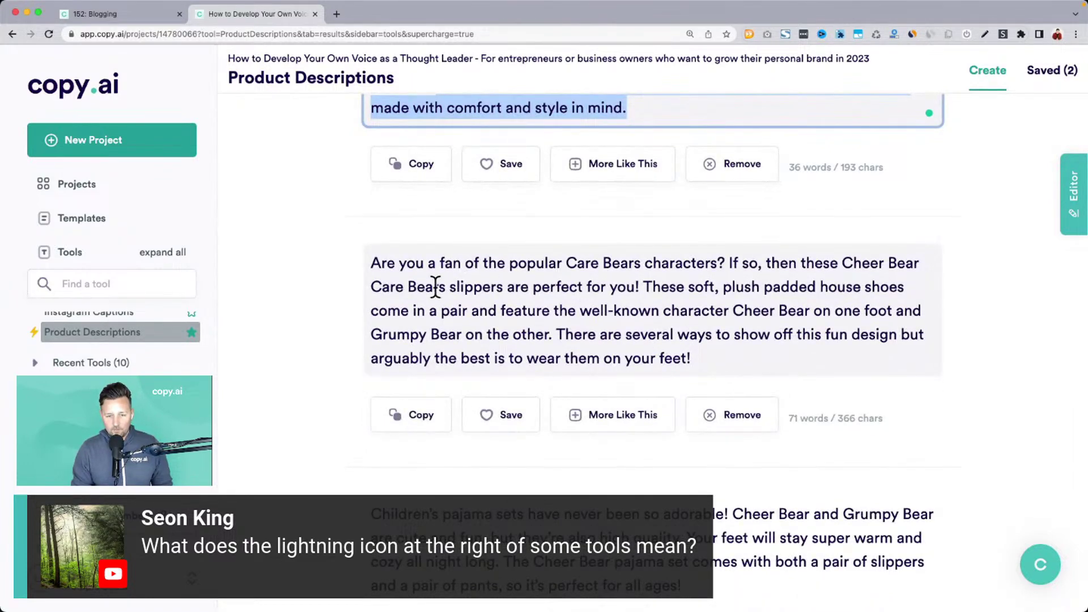
pyautogui.moveTo(427, 287); pyautogui.dragTo(723, 375)
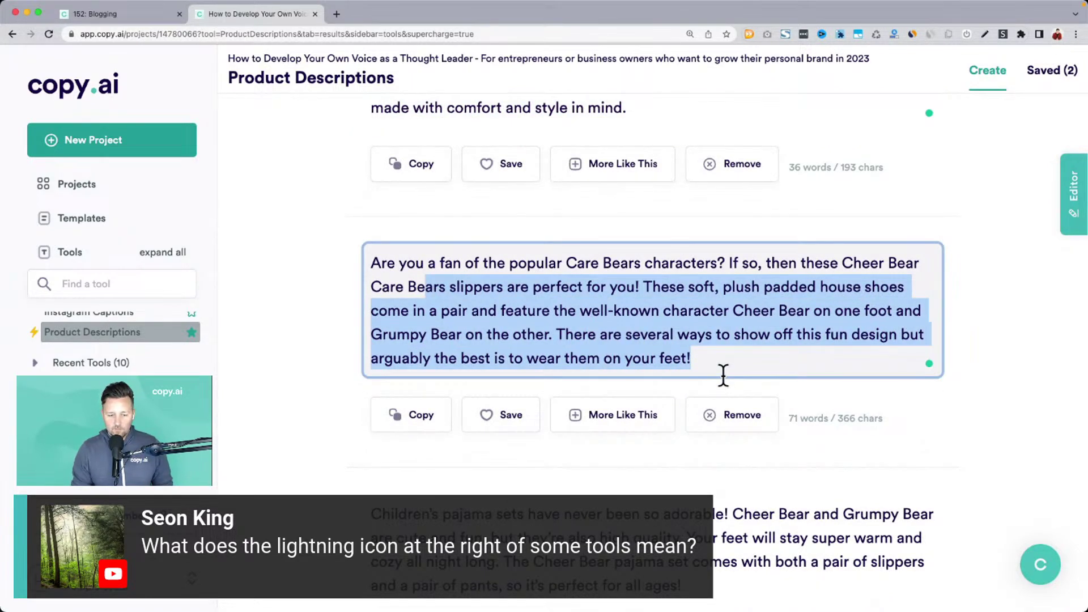
pyautogui.scroll(-4, 723, 375)
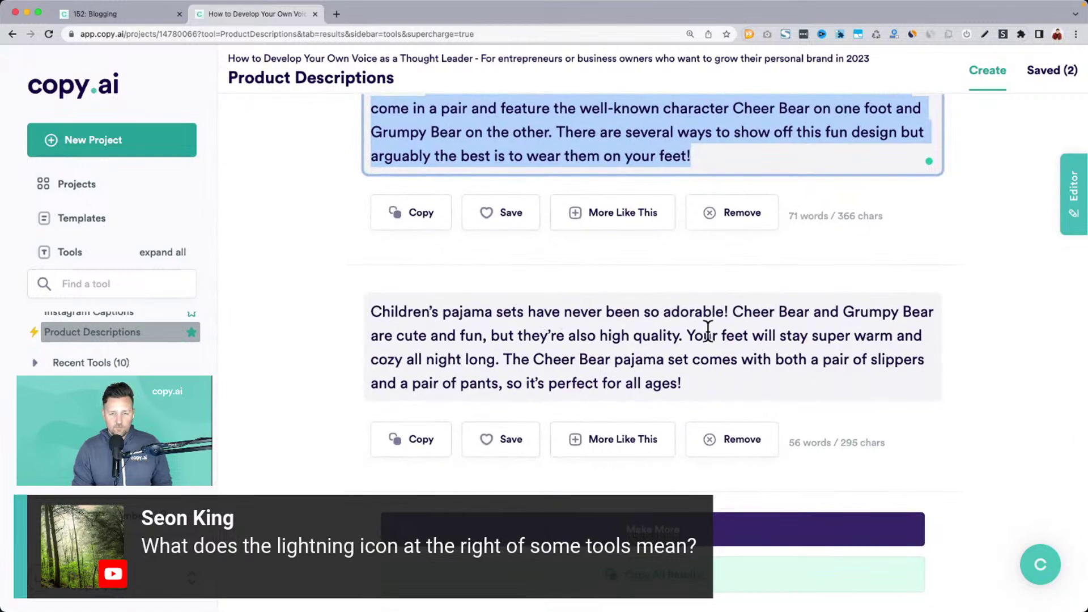
pyautogui.scroll(15, 707, 332)
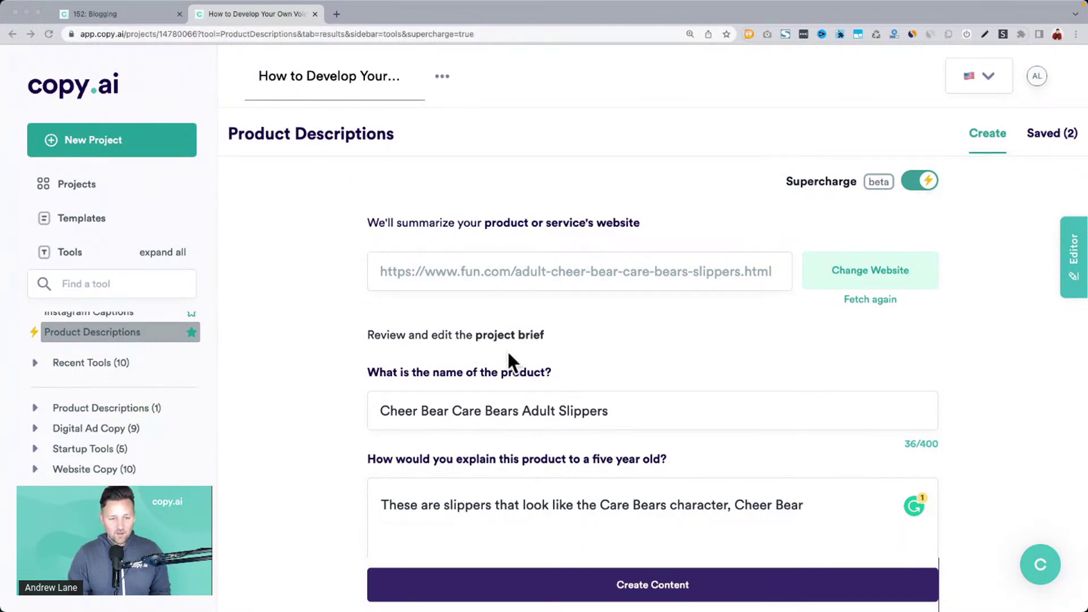
# Switch to the full-screen Google Chrome space with the "Today's demo" presentation slide.
pyautogui.hotkey('ctrl', 'Up')
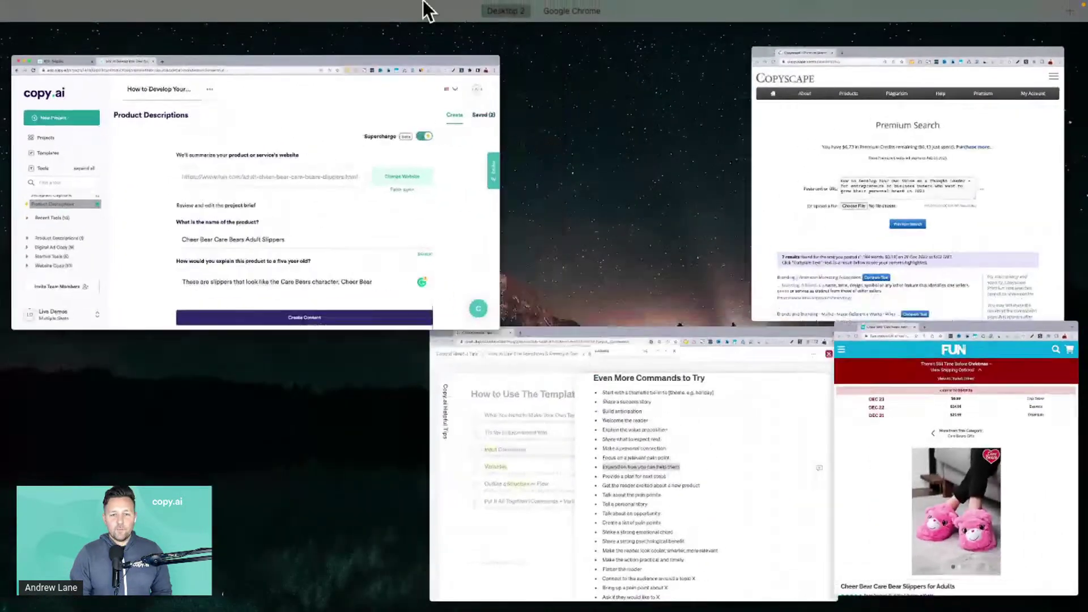
pyautogui.moveTo(597, 27)
pyautogui.click(567, 40)
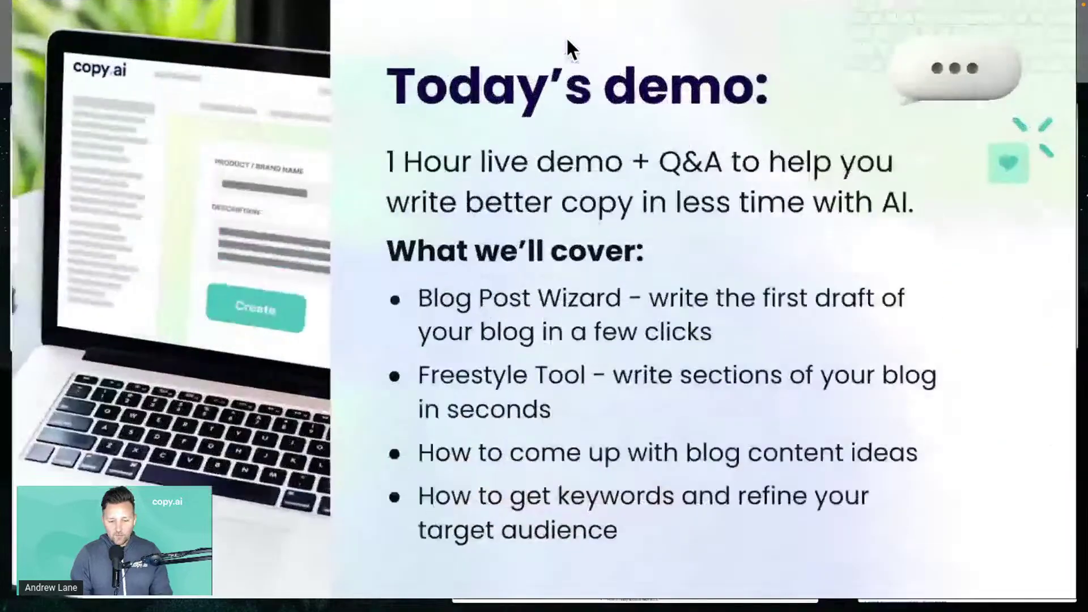